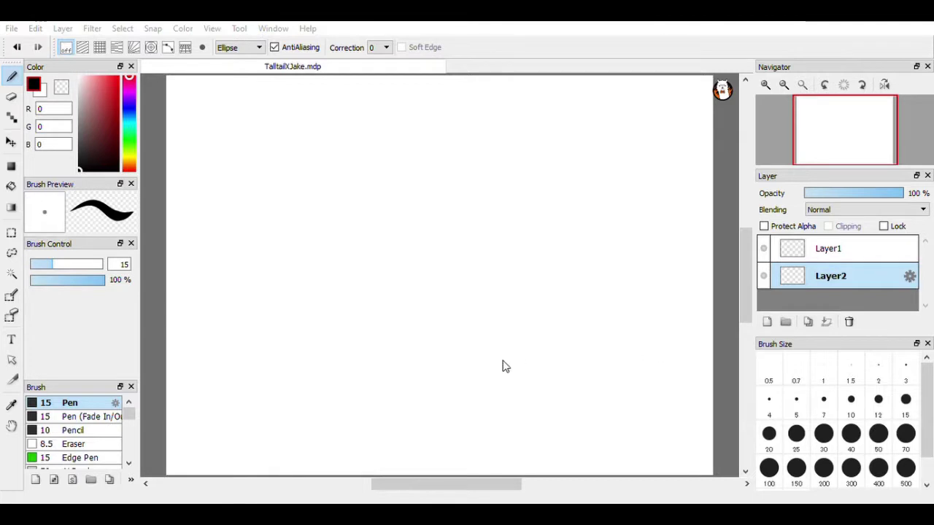
# Step: Draw two yellow ellipse guides, one above the other, on the right of the canvas with a size 5 pen on the Outline layer
pyautogui.click(502, 361)
pyautogui.click(129, 156)
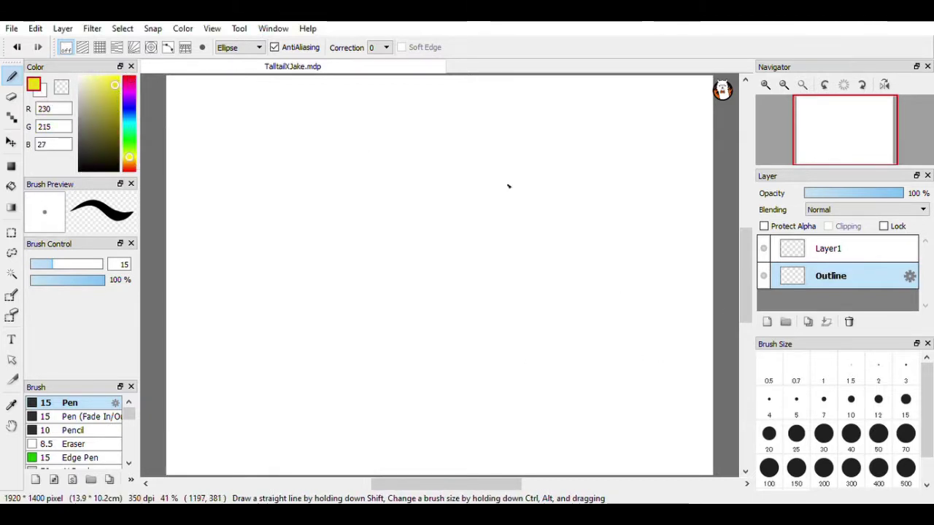
pyautogui.moveTo(572, 253); pyautogui.dragTo(588, 254)
pyautogui.hotkey('ctrl', 'z')
pyautogui.click(796, 401)
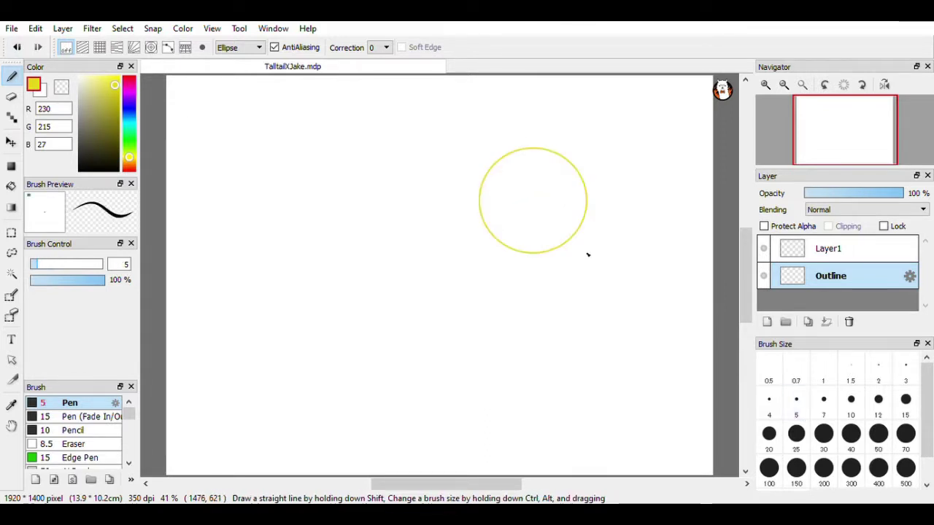
pyautogui.moveTo(496, 295)
pyautogui.mouseDown()
pyautogui.moveTo(617, 387)
pyautogui.moveTo(625, 406)
pyautogui.mouseUp()
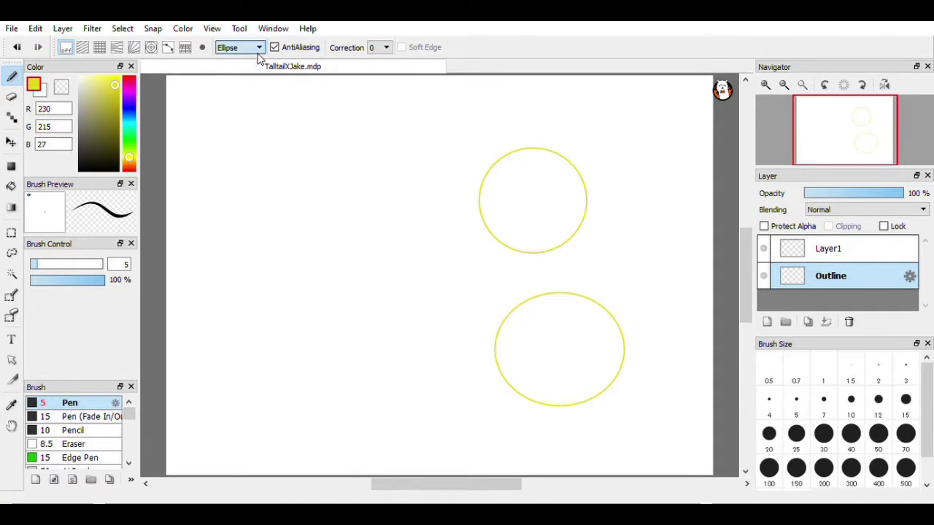
# Step: Set the pen colour to green (81, 184, 72) and draw two stacked ellipse guides on the left half of the canvas
pyautogui.moveTo(133, 155); pyautogui.dragTo(129, 141)
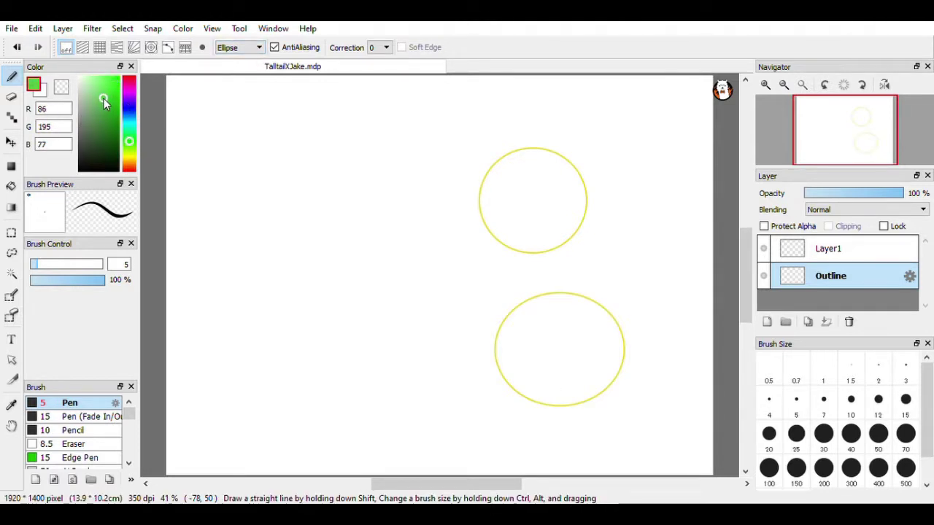
pyautogui.moveTo(103, 98); pyautogui.dragTo(103, 103)
pyautogui.moveTo(260, 175); pyautogui.dragTo(380, 287)
pyautogui.click(14, 48)
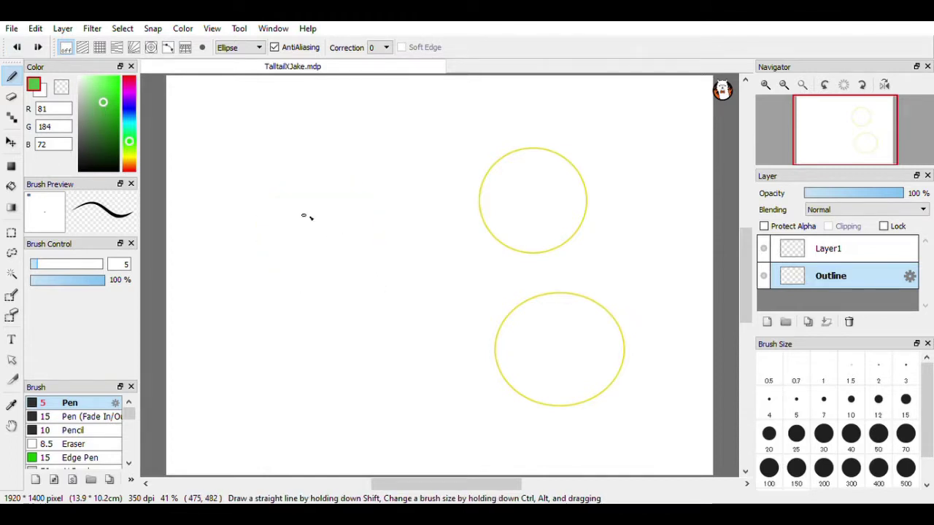
pyautogui.moveTo(302, 215); pyautogui.dragTo(421, 323)
pyautogui.moveTo(303, 374); pyautogui.dragTo(431, 477)
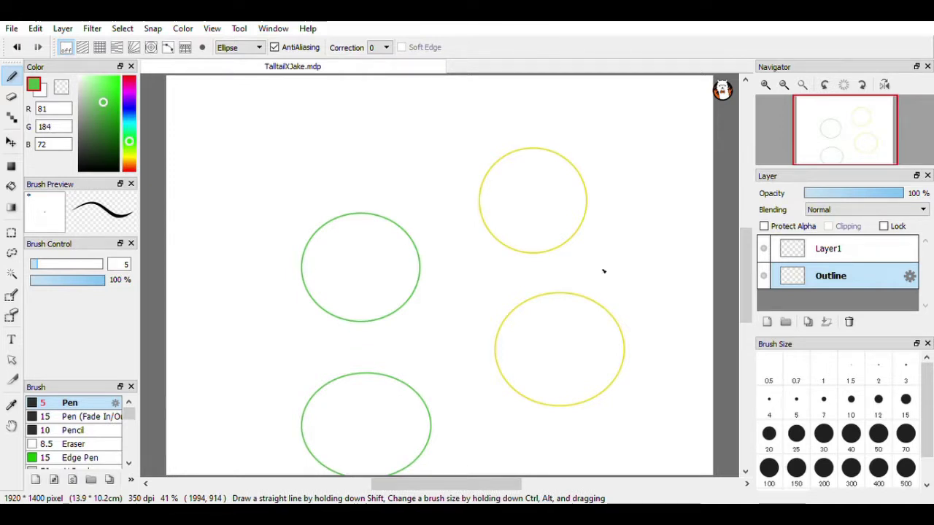
# Step: Transform the Outline layer to move all the ellipse guides upward on the canvas
pyautogui.click(123, 28)
pyautogui.click(157, 165)
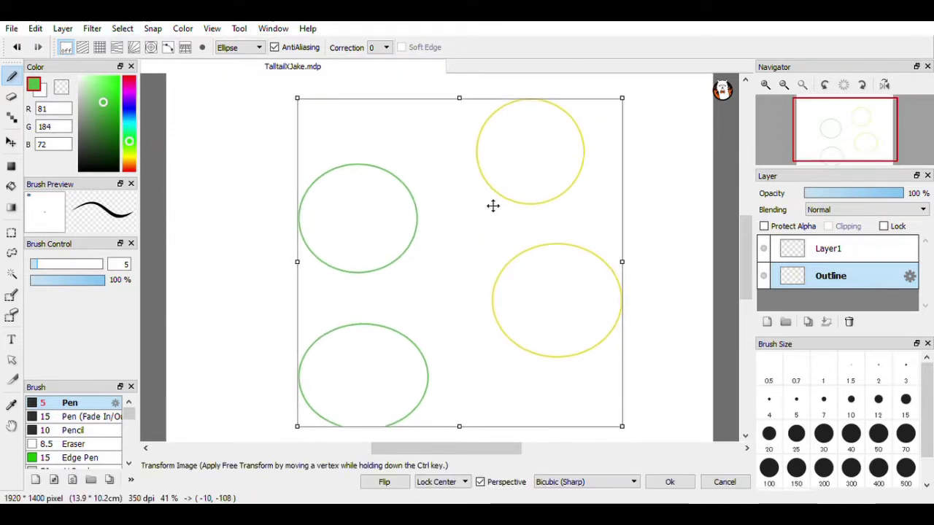
pyautogui.click(685, 482)
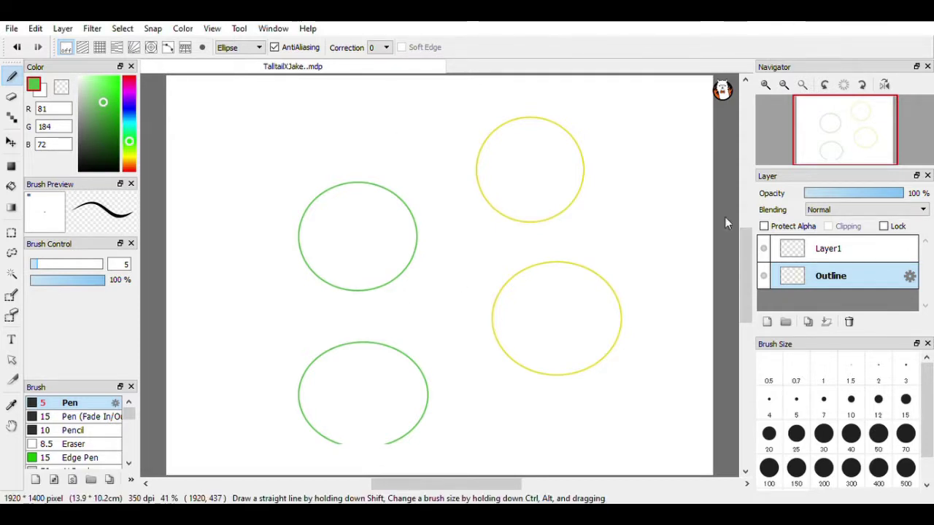
# Step: Draw T-shaped face guides with straight lines inside both upper circles, green in the green one and sampled yellow in the yellow one
pyautogui.click(248, 48)
pyautogui.click(253, 71)
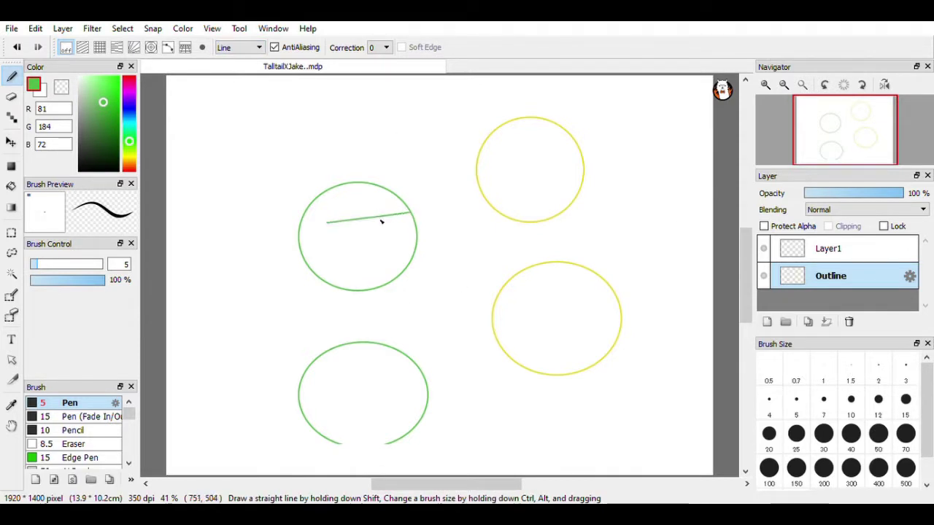
pyautogui.keyDown('alt'); pyautogui.click(484, 199); pyautogui.keyUp('alt')
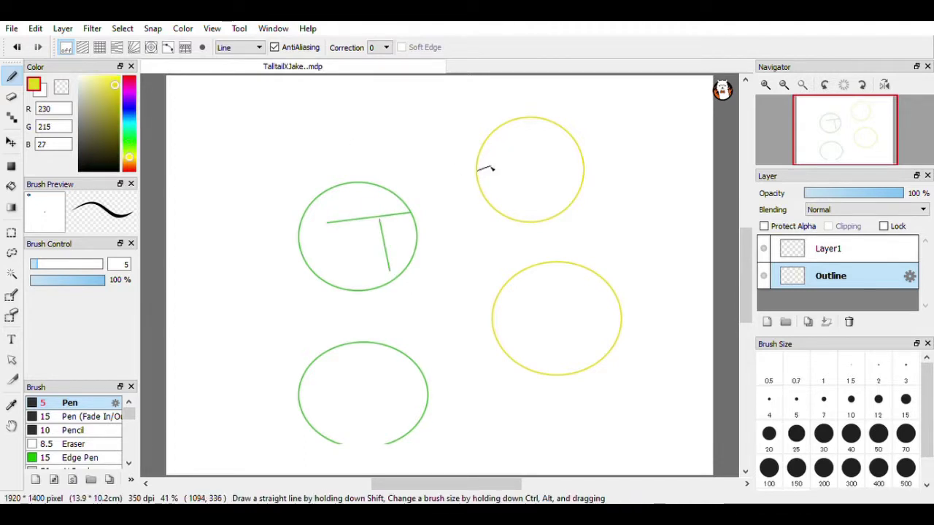
# Step: Make Layer1 active and set a size 7 black pen, with yellow-green as the secondary colour
pyautogui.press('x')
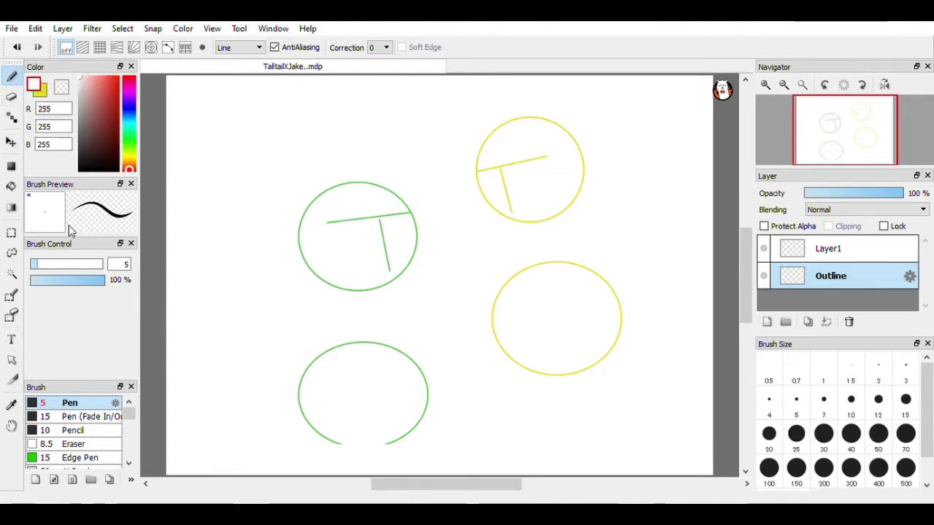
pyautogui.press('x')
pyautogui.moveTo(129, 146)
pyautogui.mouseDown()
pyautogui.moveTo(114, 134)
pyautogui.moveTo(131, 149)
pyautogui.mouseUp()
pyautogui.click(113, 77)
pyautogui.press('x')
pyautogui.click(830, 249)
pyautogui.click(823, 399)
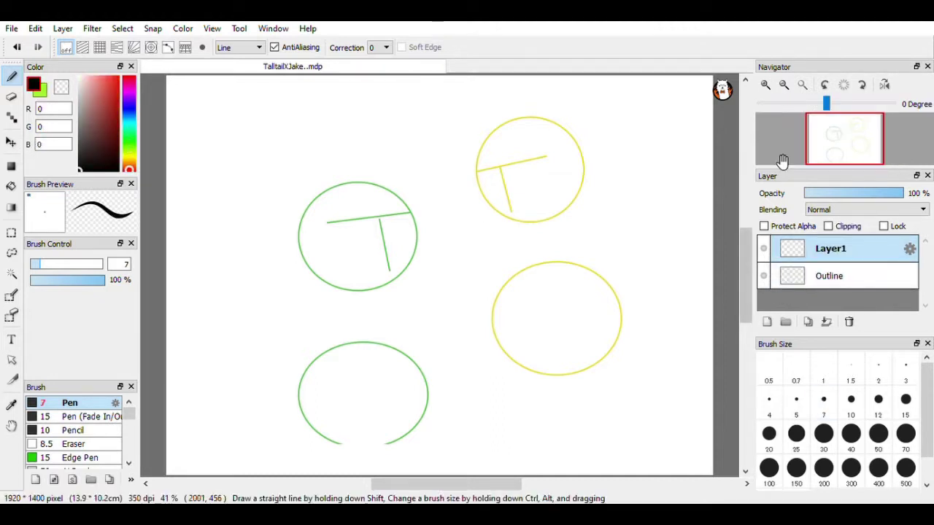
# Step: Draw two black almond-shaped eyes freehand along the yellow head's horizontal guide with a size 4 pen
pyautogui.click(765, 84)
pyautogui.click(765, 84)
pyautogui.moveTo(744, 275); pyautogui.dragTo(745, 241)
pyautogui.moveTo(473, 483); pyautogui.dragTo(496, 485)
pyautogui.moveTo(745, 241); pyautogui.dragTo(744, 244)
pyautogui.click(765, 84)
pyautogui.click(765, 84)
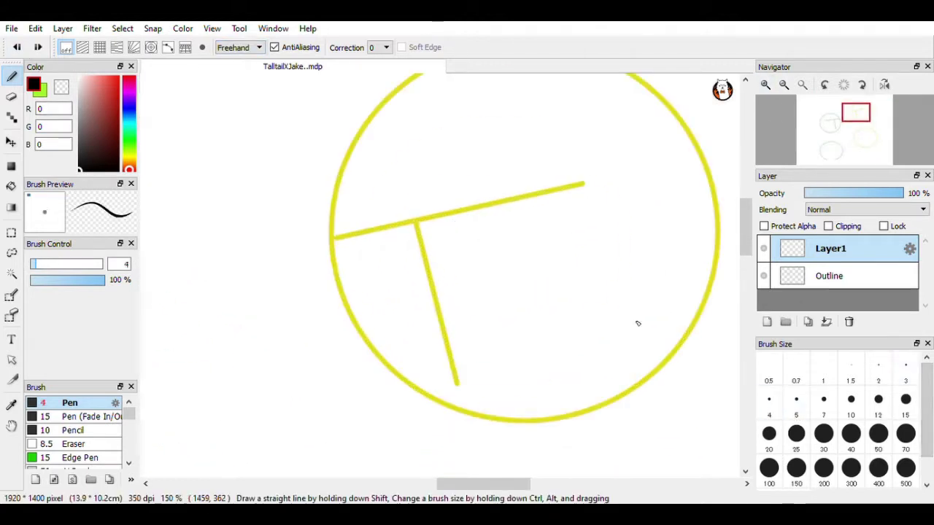
pyautogui.moveTo(456, 219); pyautogui.dragTo(604, 169)
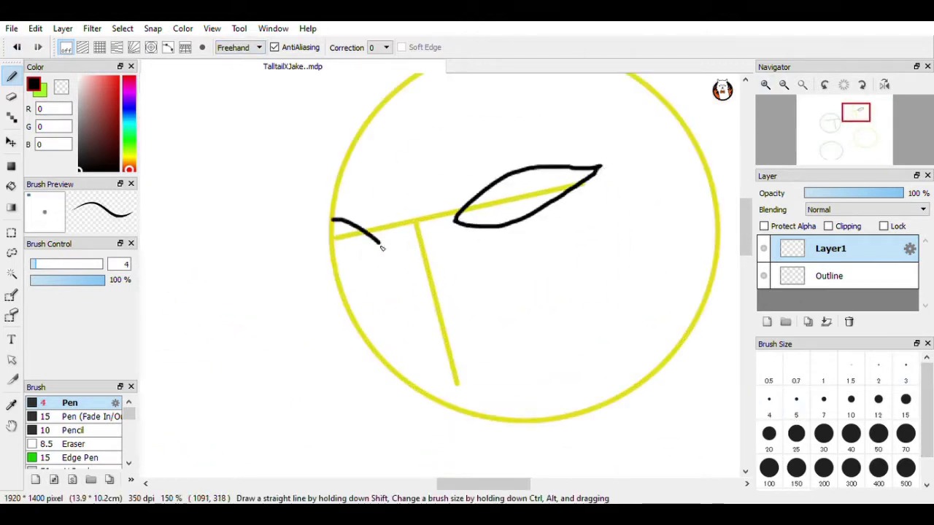
pyautogui.hotkey('ctrl', 'z')
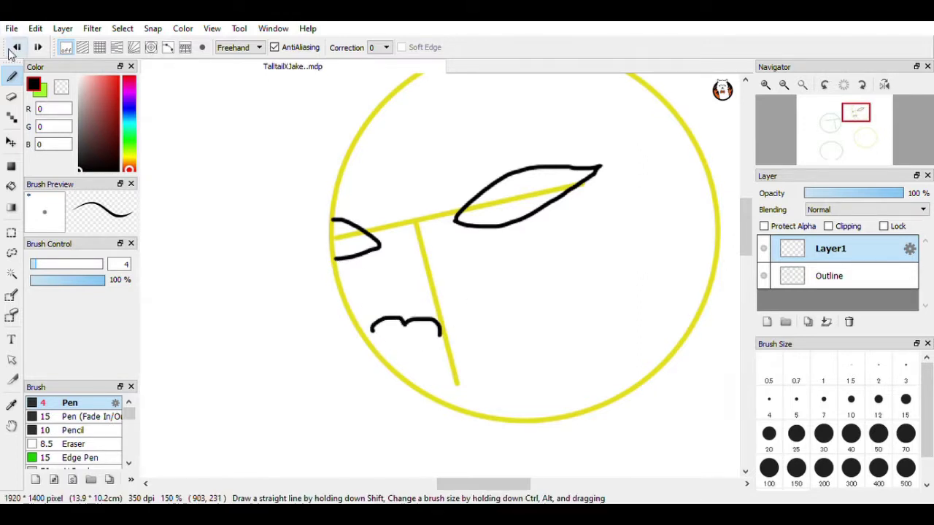
# Step: Undo the curved nose stroke and sketch a yellow triangular nose guide beside the vertical face line on the Outline layer
pyautogui.click(17, 46)
pyautogui.click(863, 278)
pyautogui.keyDown('alt'); pyautogui.click(419, 224); pyautogui.keyUp('alt')
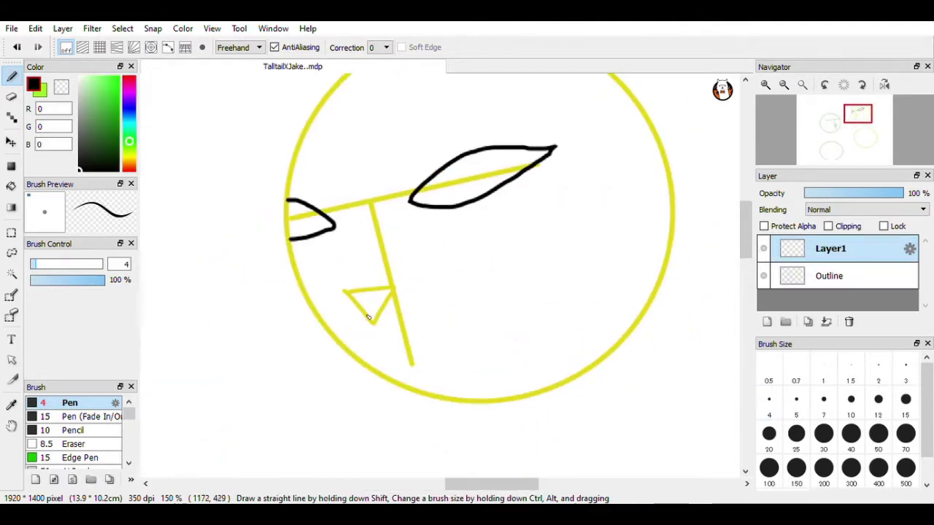
pyautogui.moveTo(358, 309); pyautogui.dragTo(398, 304)
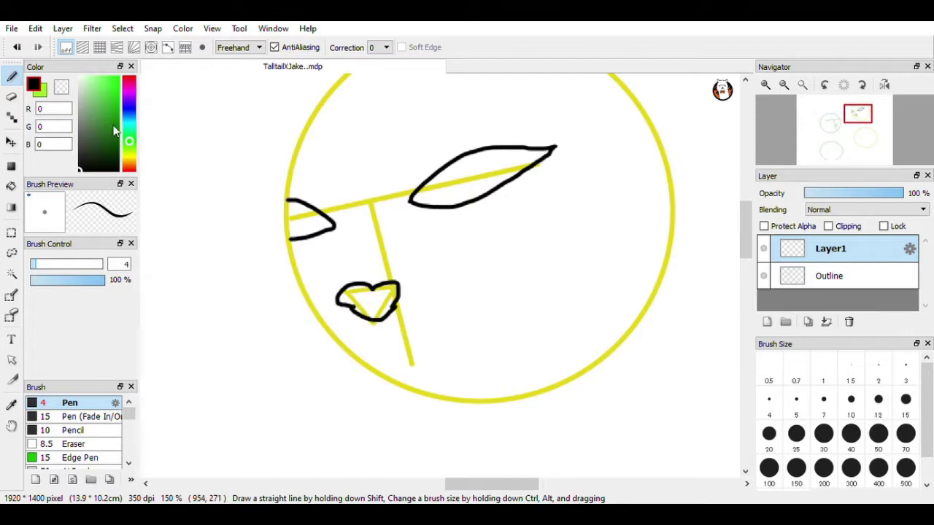
pyautogui.click(18, 47)
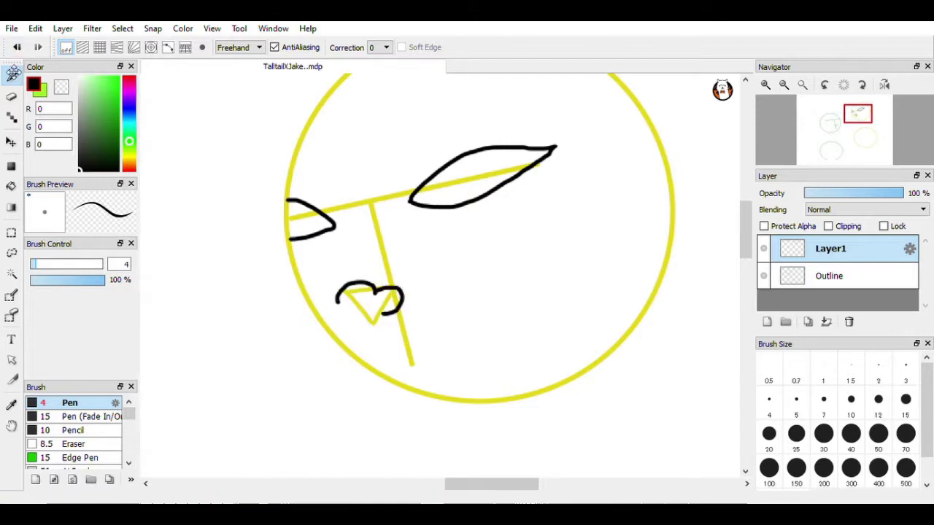
pyautogui.hotkey('ctrl', 'z')
# Step: Outline a black triangular nose on Layer1 over the yellow nose guide, erasing its sharp upper corners and redrawing them rounded
pyautogui.press('e')
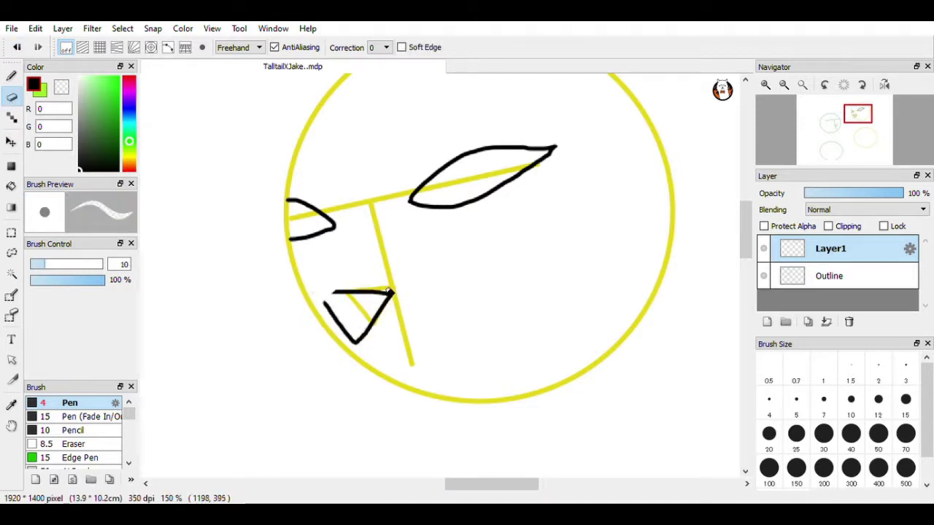
pyautogui.press('b')
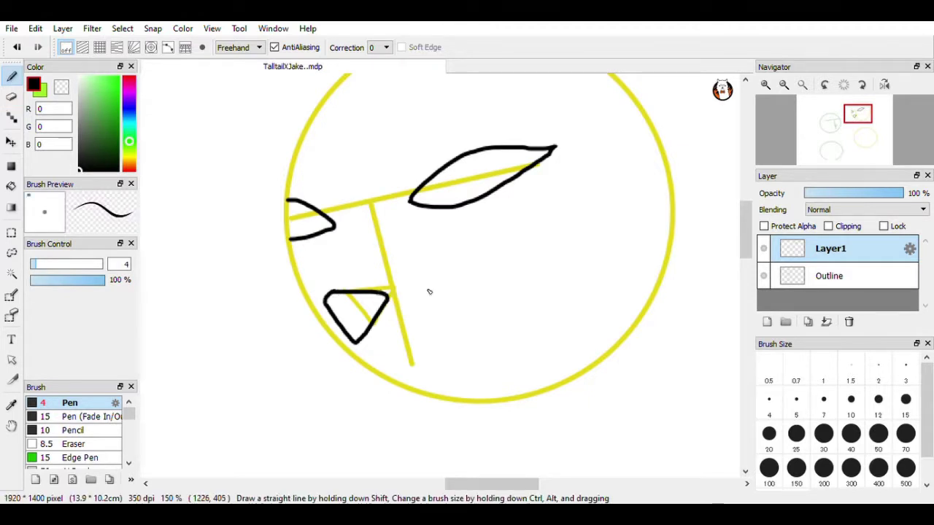
pyautogui.click(11, 252)
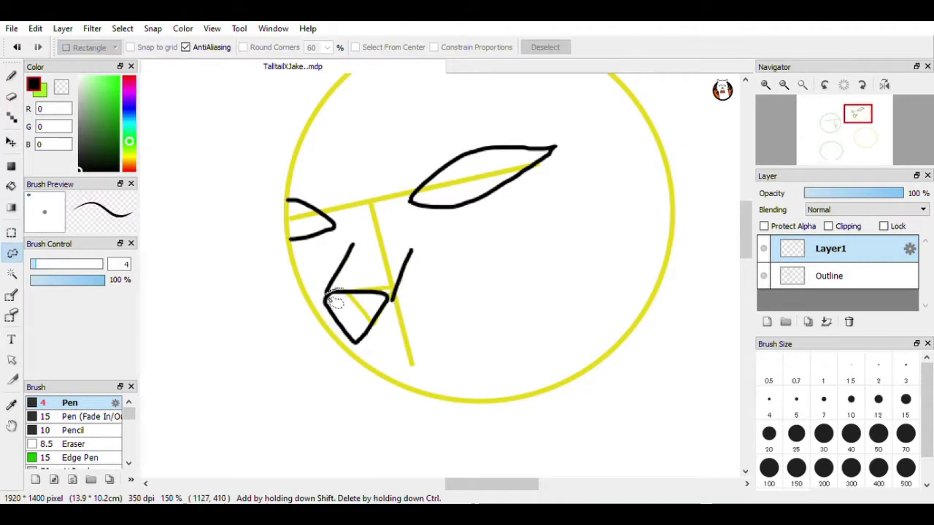
pyautogui.moveTo(404, 292); pyautogui.dragTo(353, 291)
pyautogui.click(124, 29)
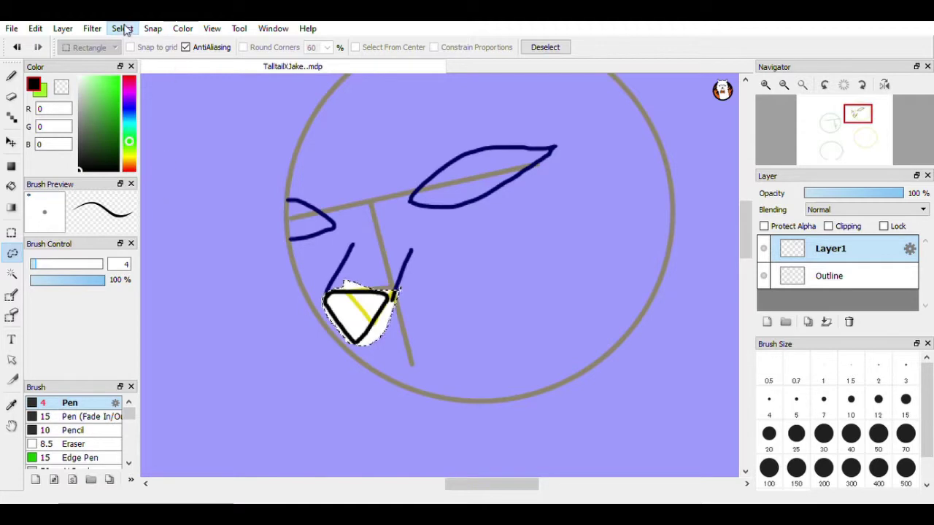
pyautogui.click(137, 61)
pyautogui.hotkey('ctrl', 'z')
pyautogui.hotkey('ctrl', 'z')
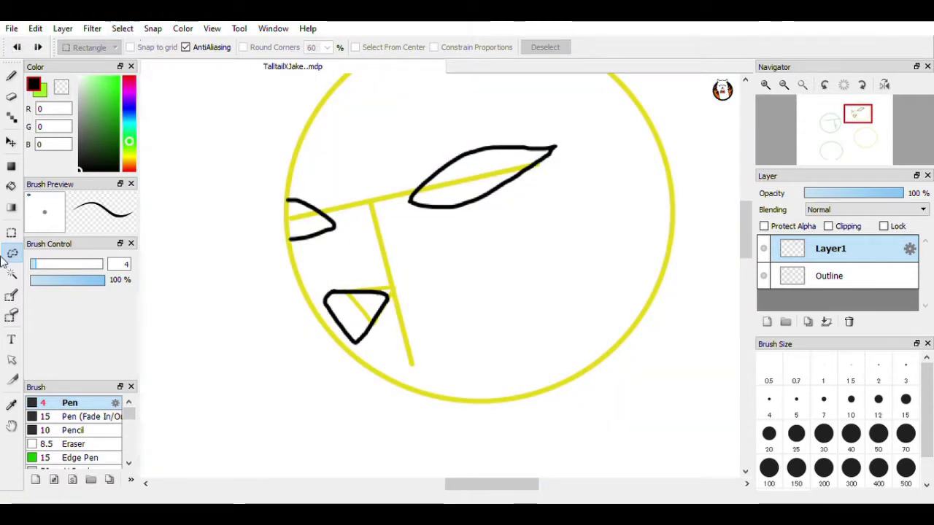
# Step: Lasso the black nose, transform it to tilt and shift toward the vertical face guide, and deselect it
pyautogui.moveTo(314, 278)
pyautogui.mouseDown()
pyautogui.moveTo(376, 278)
pyautogui.moveTo(372, 249)
pyautogui.mouseUp()
pyautogui.click(122, 29)
pyautogui.click(167, 190)
pyautogui.moveTo(380, 281); pyautogui.dragTo(389, 295)
pyautogui.click(669, 482)
pyautogui.click(124, 28)
pyautogui.click(146, 62)
# Step: Draw two nose bridge lines above the nose and a curved chin line sweeping from its outer side under the muzzle
pyautogui.click(11, 76)
pyautogui.moveTo(345, 244); pyautogui.dragTo(336, 279)
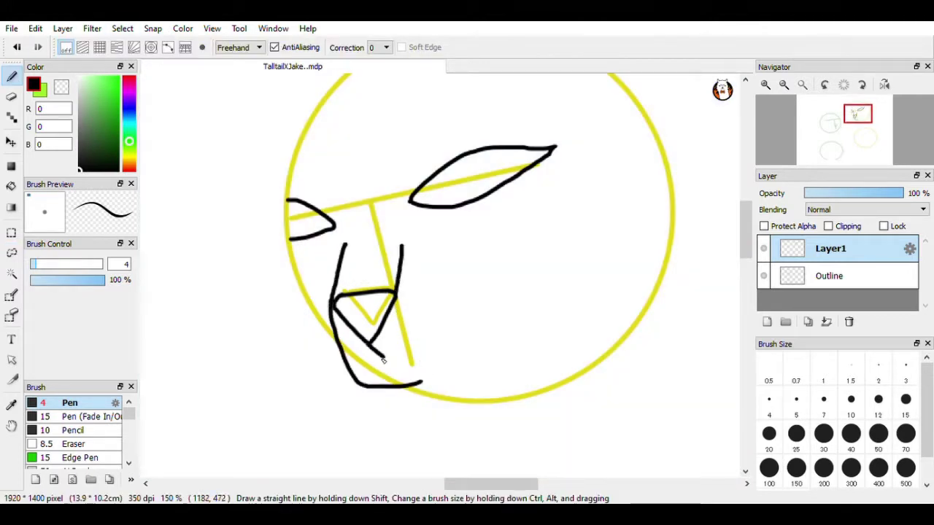
pyautogui.hotkey('ctrl', 'z')
pyautogui.hotkey('ctrl', 'z')
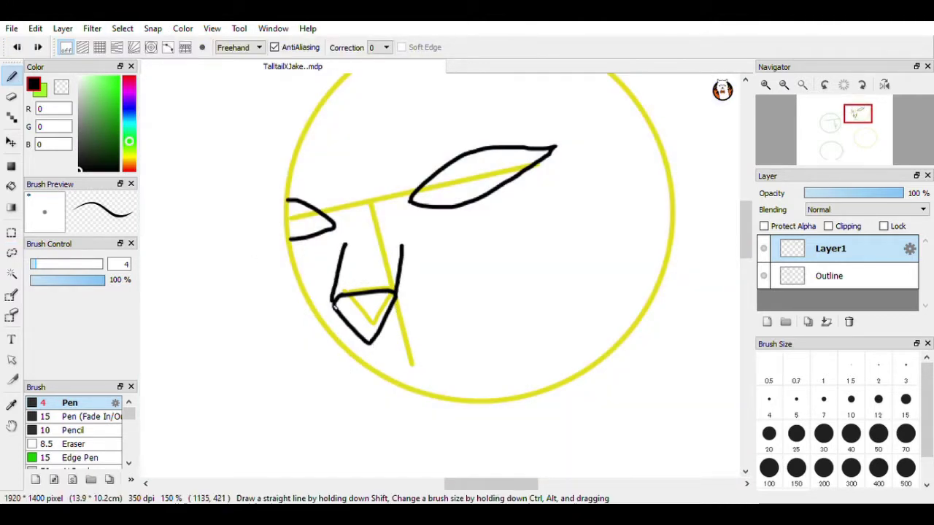
pyautogui.moveTo(332, 302)
pyautogui.mouseDown()
pyautogui.moveTo(347, 346)
pyautogui.moveTo(474, 364)
pyautogui.mouseUp()
pyautogui.click(11, 253)
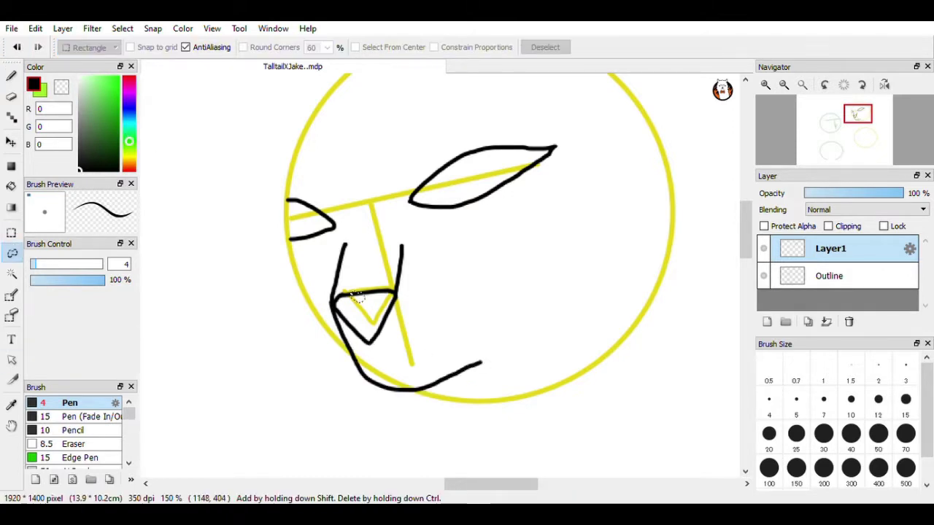
pyautogui.moveTo(344, 290); pyautogui.dragTo(378, 328)
pyautogui.click(16, 48)
# Step: Erase the nose's pointed lower tip and redraw it as a rounded curve
pyautogui.click(10, 79)
pyautogui.click(11, 95)
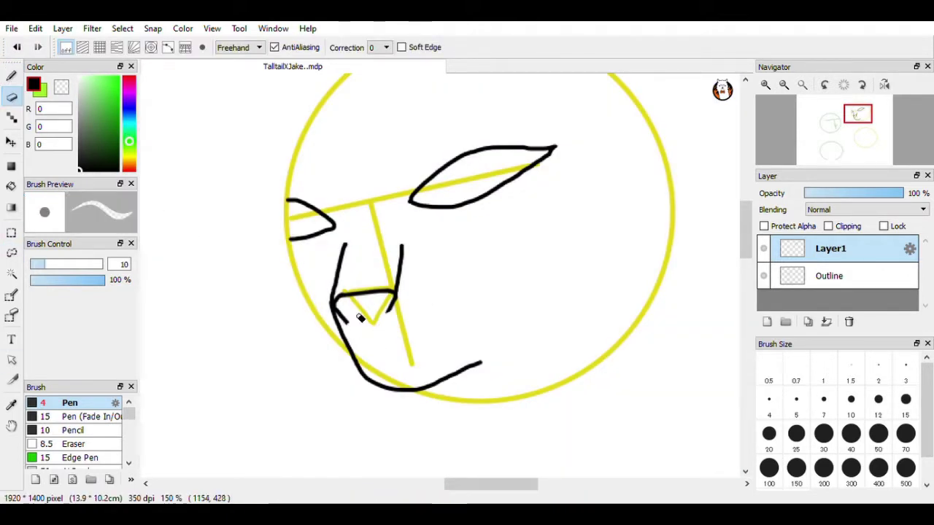
pyautogui.press('b')
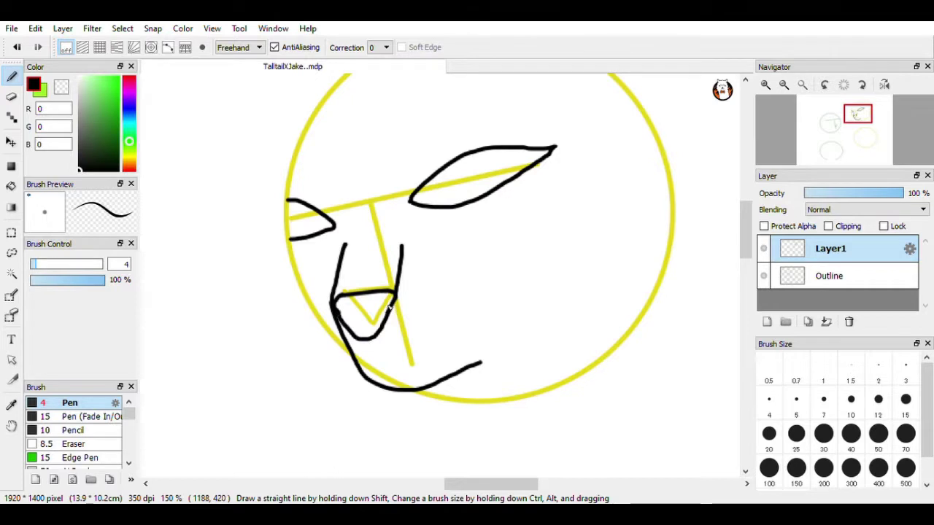
pyautogui.press('e')
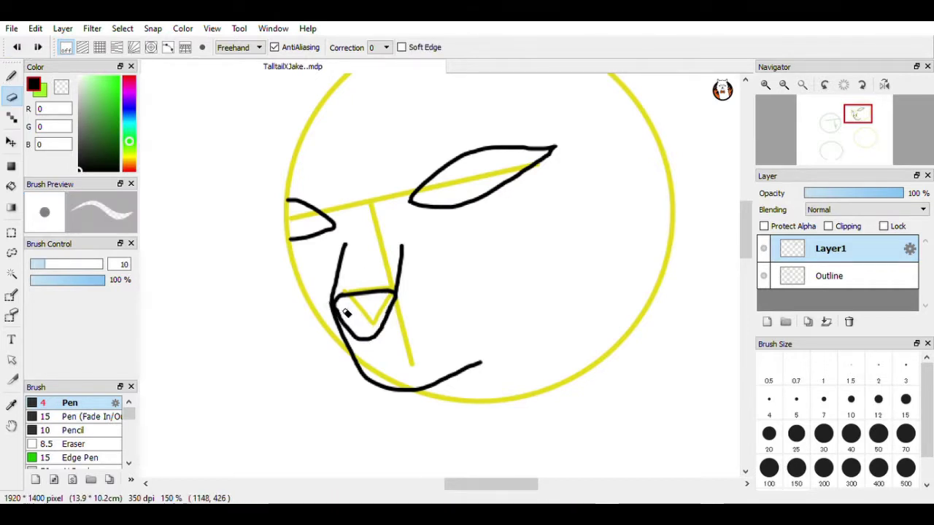
# Step: Draw a short line down from the nose tip and a mouth line curving up toward the cheek above the chin
pyautogui.press('b')
pyautogui.moveTo(378, 360); pyautogui.dragTo(474, 318)
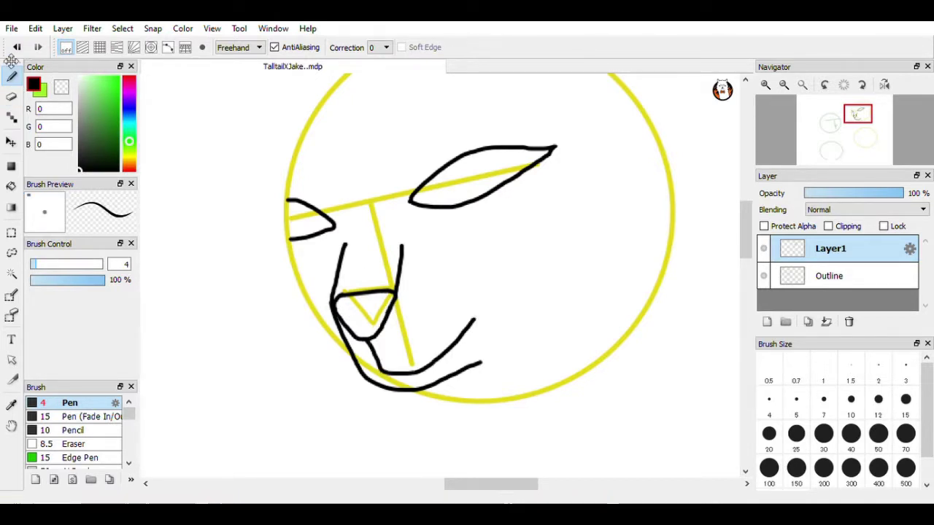
pyautogui.hotkey('ctrl', 'z')
pyautogui.moveTo(368, 340); pyautogui.dragTo(371, 352)
# Step: Draw curved iris and pupil lines inside both eyes of the yellow head
pyautogui.click(746, 269)
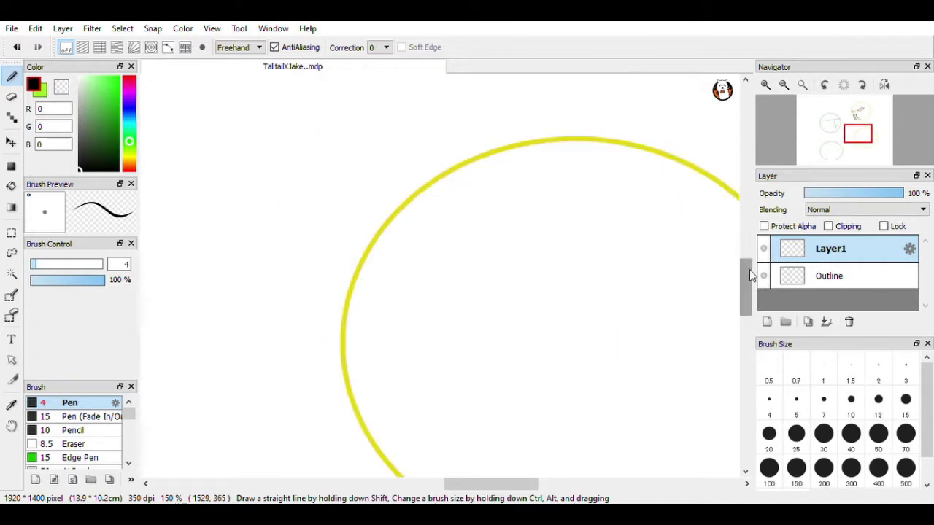
pyautogui.moveTo(748, 270); pyautogui.dragTo(739, 213)
pyautogui.doubleClick(766, 85)
pyautogui.moveTo(476, 150); pyautogui.dragTo(530, 220)
pyautogui.moveTo(437, 174)
pyautogui.mouseDown()
pyautogui.moveTo(434, 182)
pyautogui.moveTo(474, 241)
pyautogui.mouseUp()
pyautogui.moveTo(522, 490); pyautogui.dragTo(485, 490)
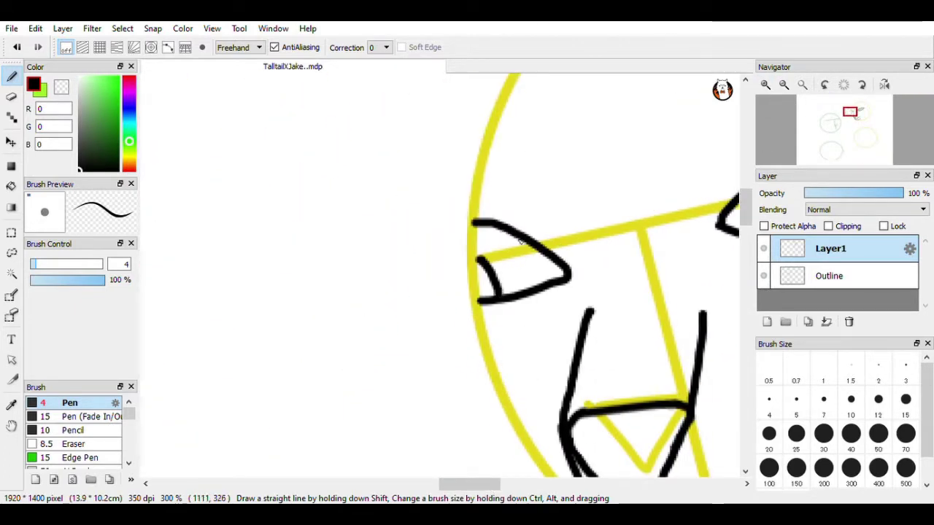
pyautogui.moveTo(535, 281); pyautogui.dragTo(536, 291)
# Step: Draw a tall pointed ear rising from the upper right of the yellow head circle, replacing the first attempt
pyautogui.doubleClick(784, 85)
pyautogui.moveTo(746, 219); pyautogui.dragTo(746, 206)
pyautogui.moveTo(504, 483); pyautogui.dragTo(522, 484)
pyautogui.moveTo(745, 225); pyautogui.dragTo(745, 234)
pyautogui.doubleClick(768, 87)
pyautogui.click(785, 88)
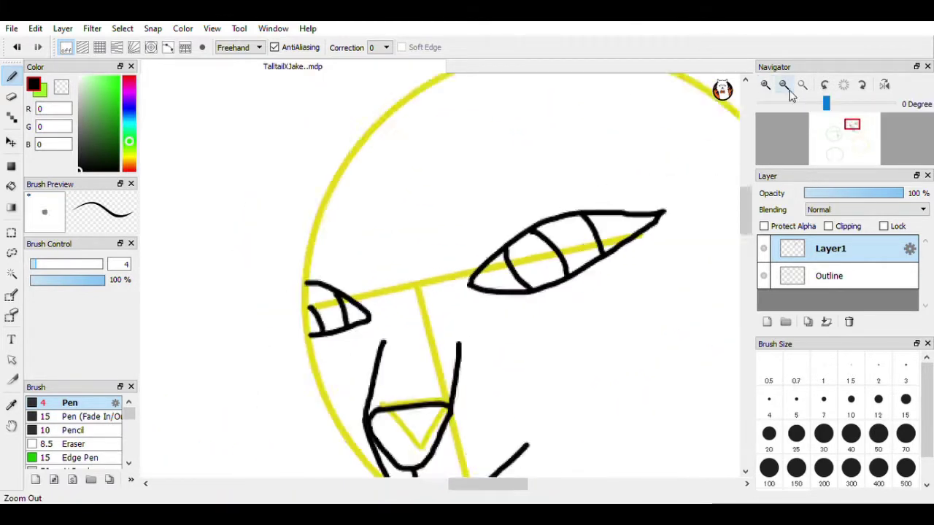
pyautogui.click(786, 88)
pyautogui.click(784, 86)
pyautogui.click(784, 86)
pyautogui.click(766, 88)
pyautogui.click(766, 87)
pyautogui.click(784, 86)
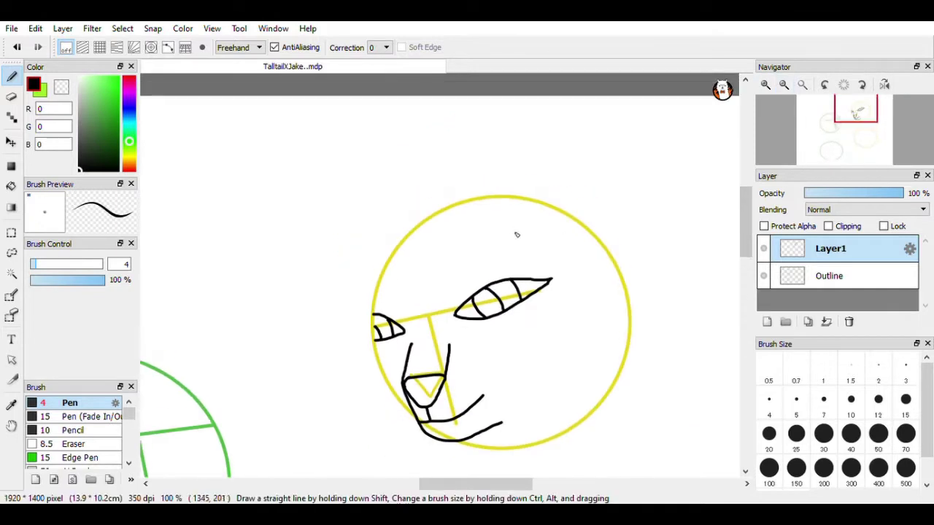
pyautogui.moveTo(508, 227)
pyautogui.mouseDown()
pyautogui.moveTo(537, 208)
pyautogui.moveTo(646, 267)
pyautogui.mouseUp()
pyautogui.hotkey('ctrl', 'z')
pyautogui.moveTo(515, 213); pyautogui.dragTo(626, 307)
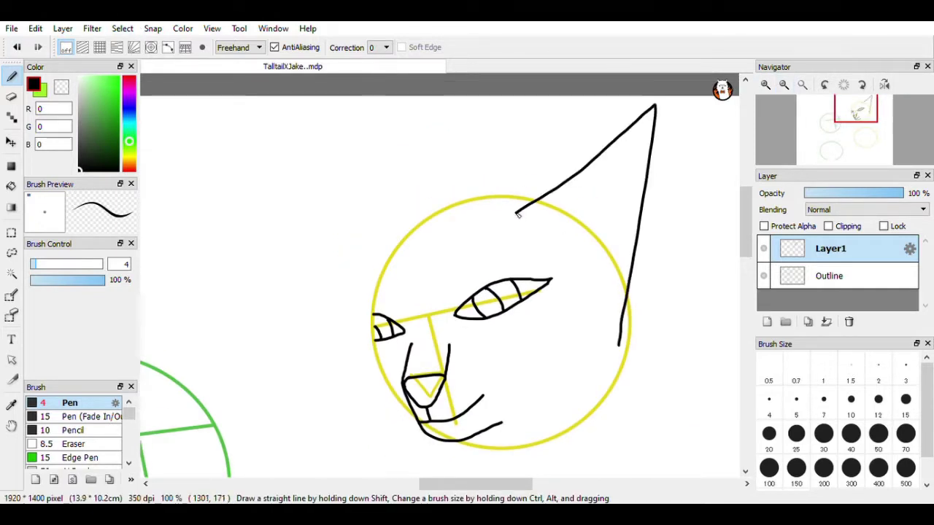
# Step: Draw the far pointed ear rising from the upper left of the yellow head circle
pyautogui.moveTo(517, 213)
pyautogui.mouseDown()
pyautogui.moveTo(369, 299)
pyautogui.moveTo(489, 205)
pyautogui.moveTo(426, 254)
pyautogui.moveTo(386, 238)
pyautogui.moveTo(352, 153)
pyautogui.moveTo(366, 318)
pyautogui.mouseUp()
pyautogui.click(16, 47)
pyautogui.click(17, 47)
pyautogui.hotkey('ctrl', 'z')
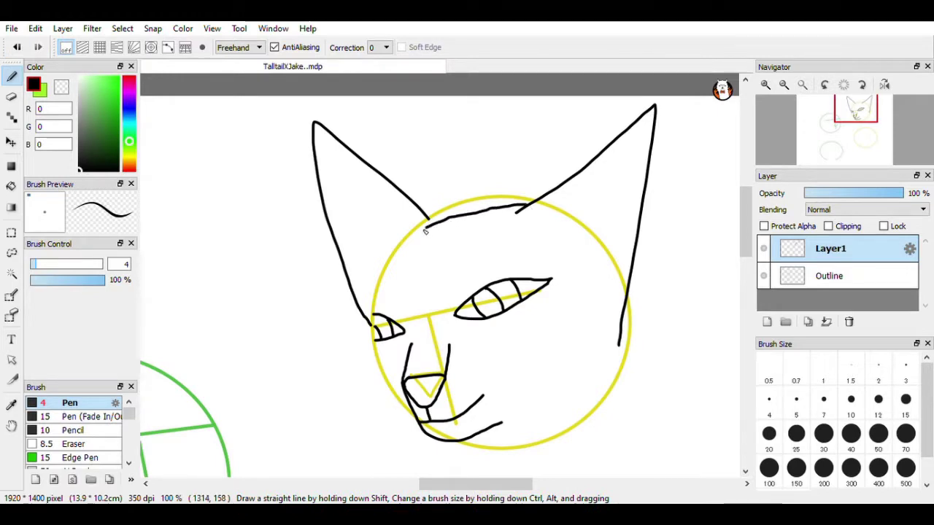
pyautogui.hotkey('ctrl', 'z')
pyautogui.hotkey('ctrl', '+')
pyautogui.moveTo(627, 127)
pyautogui.mouseDown()
pyautogui.moveTo(394, 195)
pyautogui.moveTo(305, 403)
pyautogui.moveTo(305, 474)
pyautogui.mouseUp()
pyautogui.hotkey('ctrl', 'z')
pyautogui.moveTo(629, 126)
pyautogui.mouseDown()
pyautogui.moveTo(599, 136)
pyautogui.moveTo(369, 277)
pyautogui.moveTo(299, 427)
pyautogui.mouseUp()
pyautogui.hotkey('ctrl', 'z')
# Step: Draw the forehead line curving from the near ear's base down to the far eye, erasing and redrawing its lower end
pyautogui.click(824, 84)
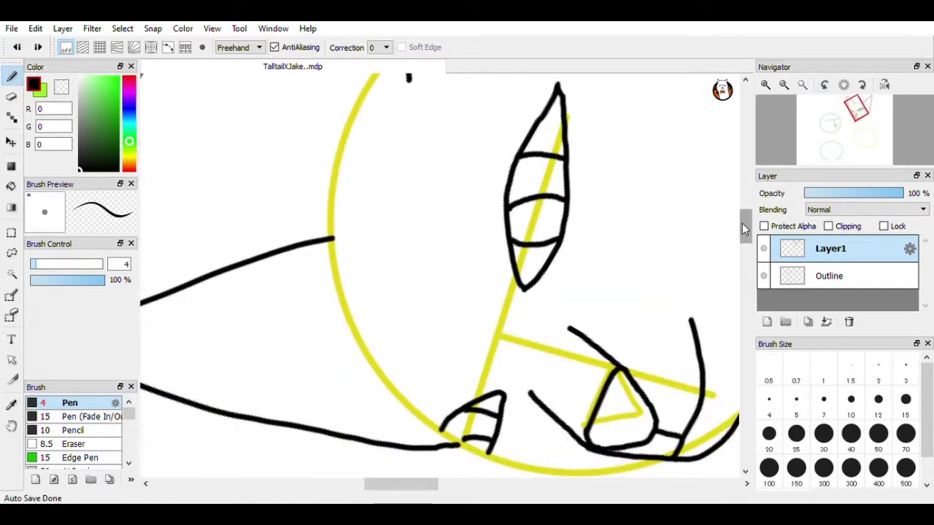
pyautogui.moveTo(407, 82)
pyautogui.mouseDown()
pyautogui.moveTo(369, 201)
pyautogui.moveTo(423, 477)
pyautogui.mouseUp()
pyautogui.moveTo(745, 221); pyautogui.dragTo(745, 234)
pyautogui.press('e')
pyautogui.moveTo(407, 307); pyautogui.dragTo(386, 247)
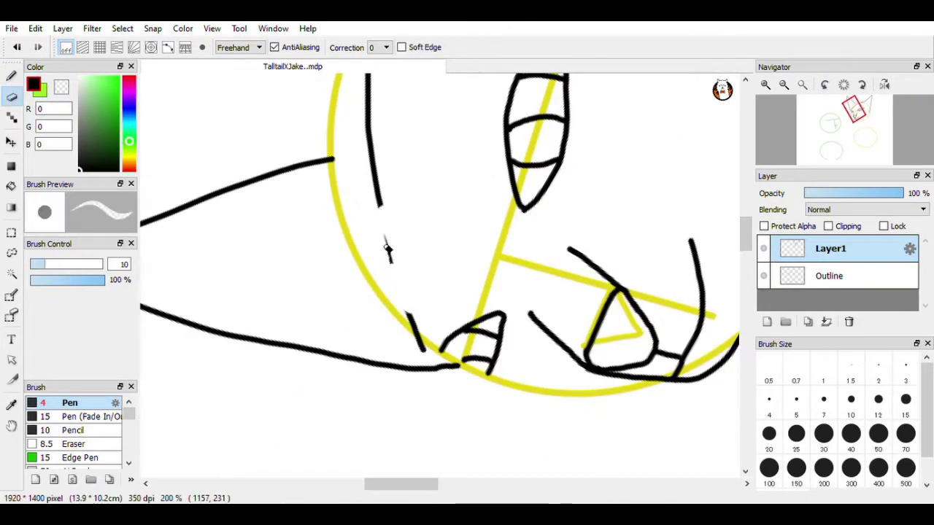
pyautogui.click(11, 76)
pyautogui.moveTo(379, 205); pyautogui.dragTo(421, 315)
pyautogui.hotkey('ctrl', 'z')
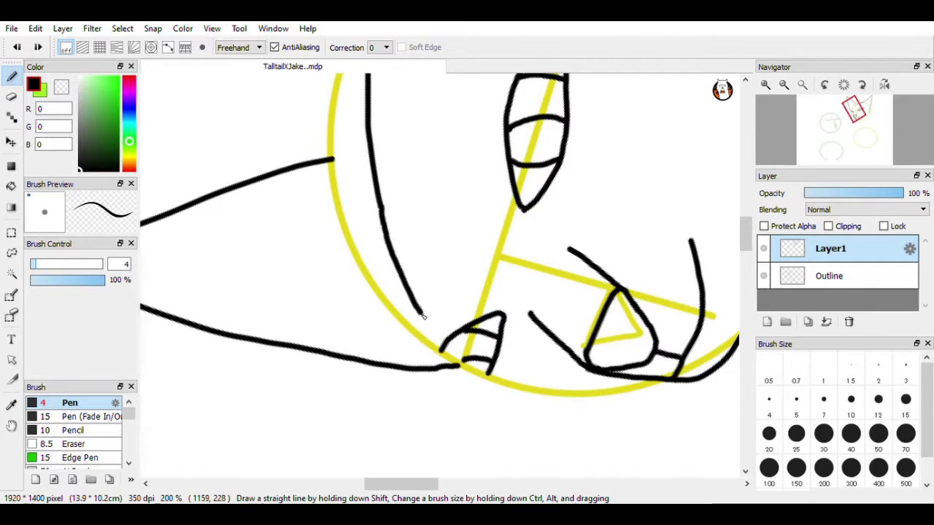
pyautogui.click(844, 84)
pyautogui.scroll(-2, 544, 219)
# Step: Erase the far eye and the lower part of the forehead line beside it
pyautogui.click(11, 96)
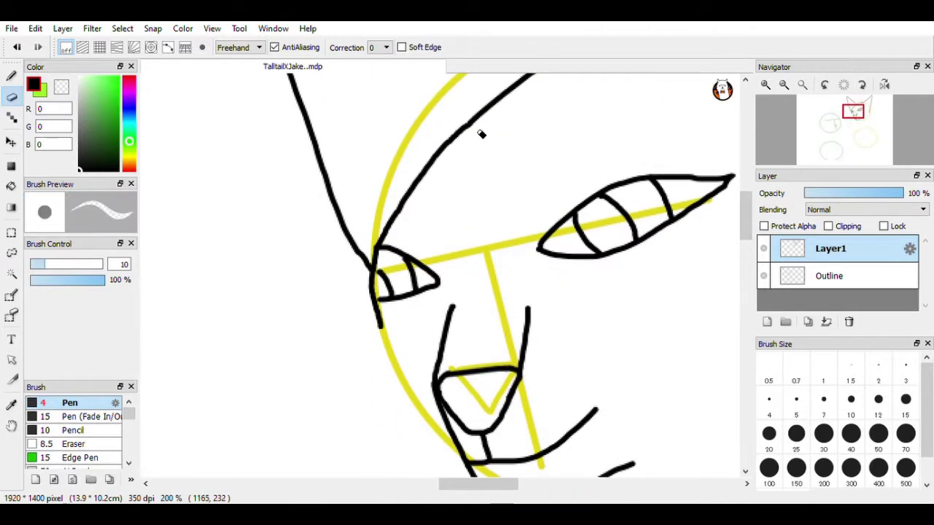
pyautogui.moveTo(407, 183); pyautogui.dragTo(375, 408)
pyautogui.press('b')
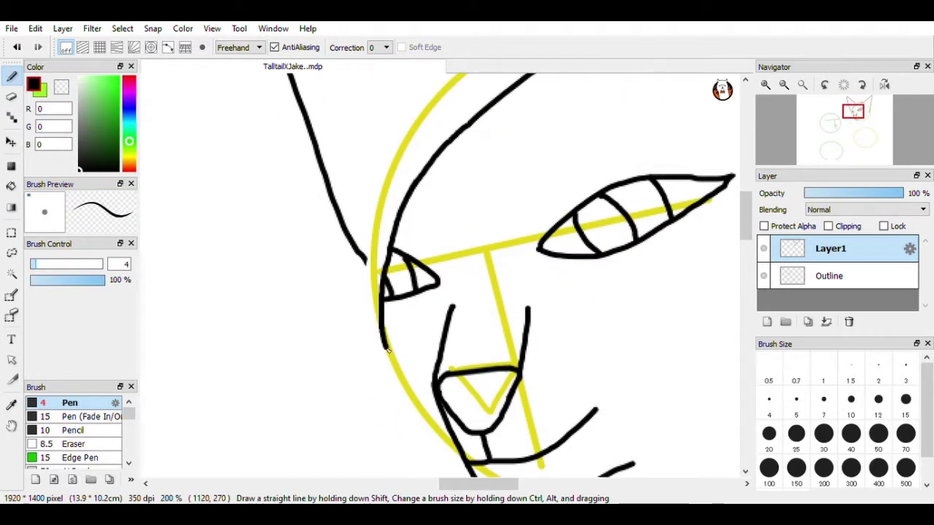
pyautogui.press('e')
pyautogui.moveTo(427, 415)
pyautogui.mouseDown()
pyautogui.moveTo(391, 218)
pyautogui.moveTo(430, 381)
pyautogui.mouseUp()
pyautogui.press('b')
pyautogui.click(17, 48)
pyautogui.click(17, 48)
pyautogui.click(36, 50)
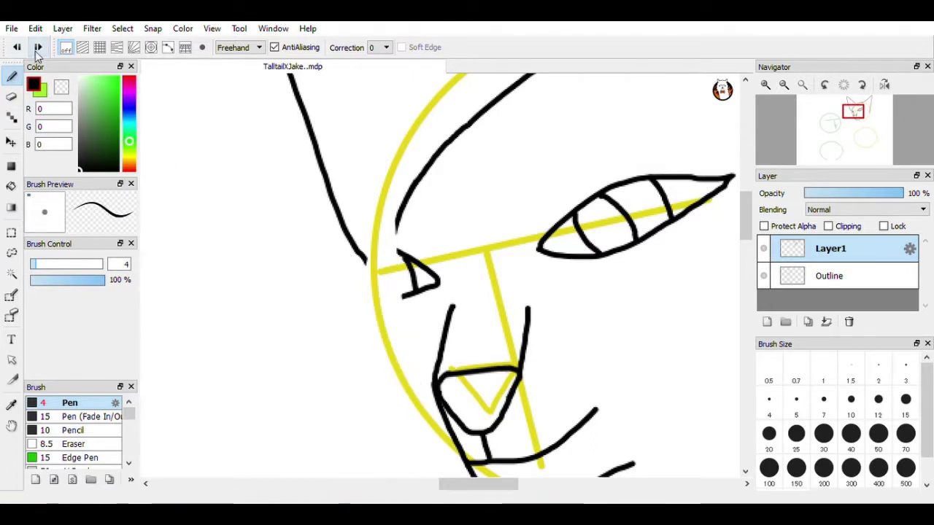
pyautogui.click(11, 96)
pyautogui.moveTo(461, 132)
pyautogui.mouseDown()
pyautogui.moveTo(417, 186)
pyautogui.moveTo(423, 292)
pyautogui.moveTo(409, 284)
pyautogui.mouseUp()
pyautogui.click(11, 77)
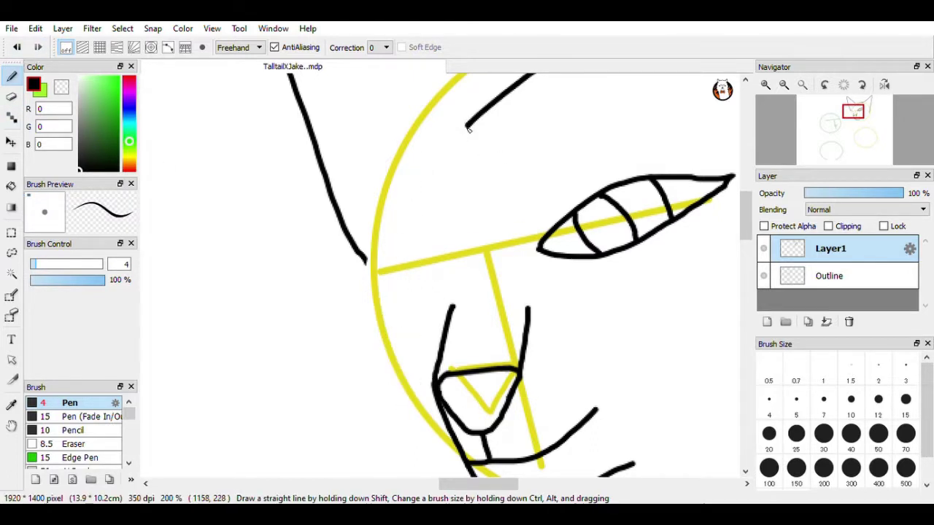
pyautogui.moveTo(468, 129)
pyautogui.mouseDown()
pyautogui.moveTo(427, 286)
pyautogui.moveTo(439, 376)
pyautogui.mouseUp()
pyautogui.click(16, 48)
pyautogui.moveTo(469, 125)
pyautogui.mouseDown()
pyautogui.moveTo(418, 320)
pyautogui.moveTo(458, 435)
pyautogui.mouseUp()
pyautogui.click(783, 85)
pyautogui.click(783, 85)
pyautogui.click(766, 87)
pyautogui.click(765, 85)
pyautogui.hotkey('ctrl', 'z')
pyautogui.moveTo(471, 122)
pyautogui.mouseDown()
pyautogui.moveTo(401, 261)
pyautogui.moveTo(421, 426)
pyautogui.mouseUp()
pyautogui.scroll(-2, 744, 245)
pyautogui.press('e')
pyautogui.moveTo(419, 164); pyautogui.dragTo(403, 332)
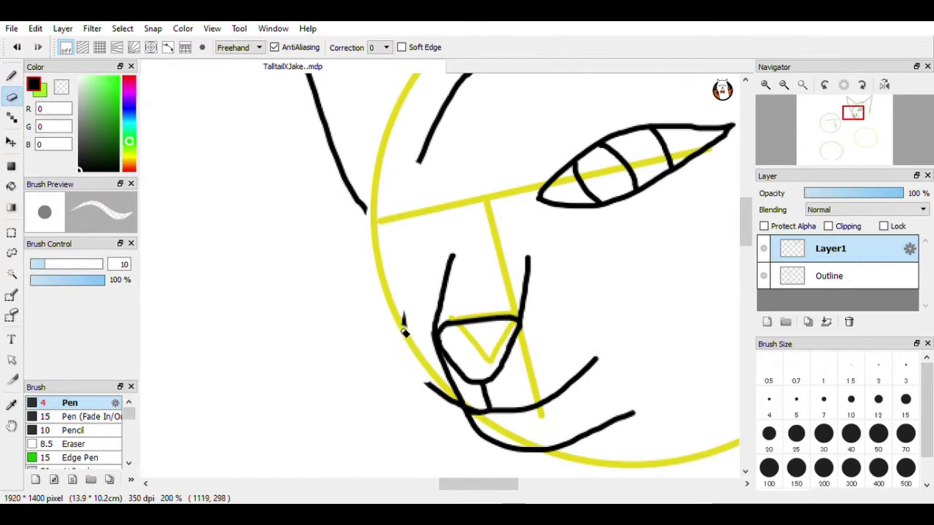
pyautogui.click(11, 76)
pyautogui.moveTo(419, 162)
pyautogui.mouseDown()
pyautogui.moveTo(406, 416)
pyautogui.moveTo(464, 429)
pyautogui.mouseUp()
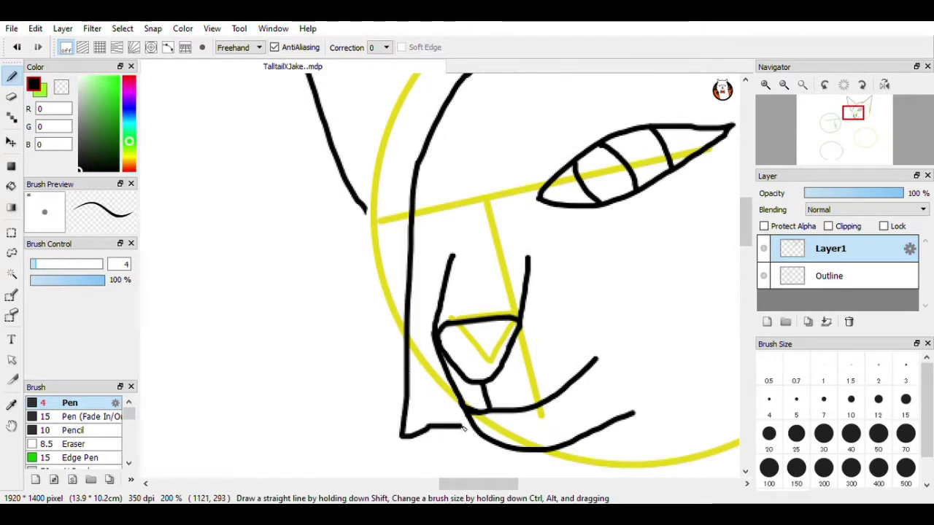
pyautogui.moveTo(415, 185)
pyautogui.mouseDown()
pyautogui.moveTo(428, 334)
pyautogui.moveTo(455, 425)
pyautogui.mouseUp()
pyautogui.click(16, 49)
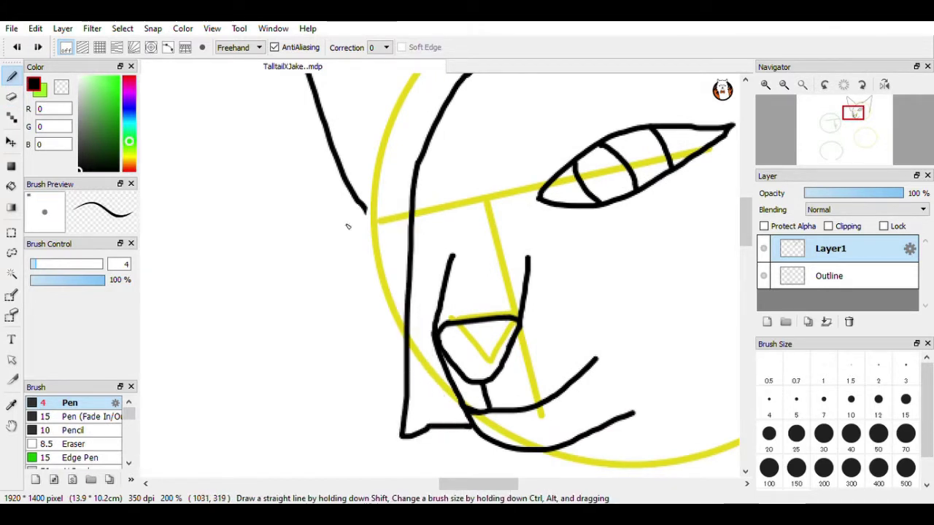
pyautogui.click(18, 48)
pyautogui.click(17, 48)
# Step: Draw the far edge of the face curving from the forehead line down to the side of the nose, refining its lower part
pyautogui.moveTo(744, 222); pyautogui.dragTo(742, 212)
pyautogui.moveTo(469, 152)
pyautogui.mouseDown()
pyautogui.moveTo(418, 234)
pyautogui.moveTo(444, 453)
pyautogui.mouseUp()
pyautogui.scroll(-4, 751, 239)
pyautogui.scroll(4, 448, 356)
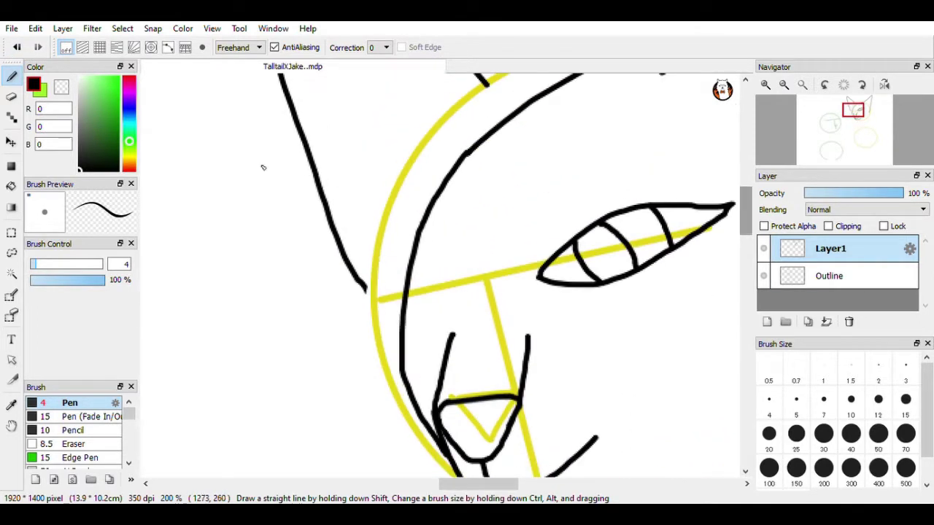
pyautogui.press('e')
pyautogui.click(10, 75)
pyautogui.moveTo(402, 325); pyautogui.dragTo(434, 433)
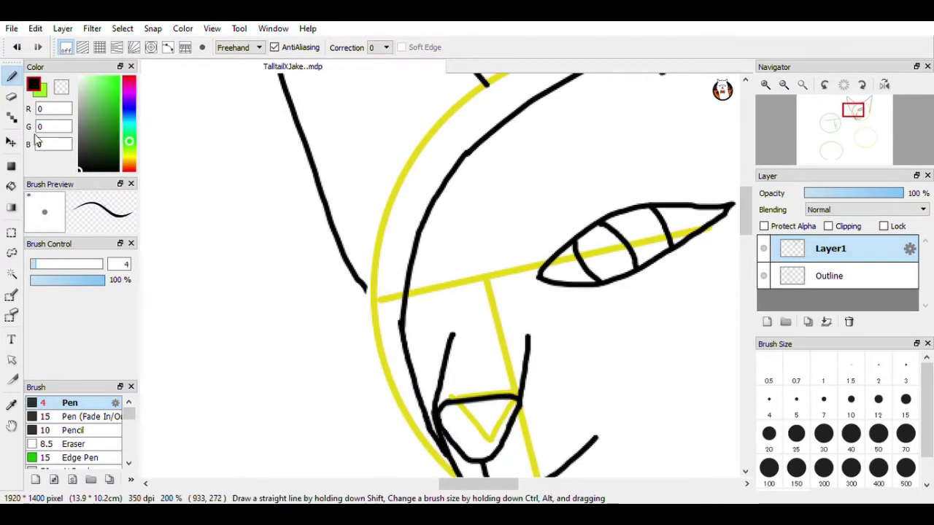
# Step: Lasso the far ear and move it with Transform up and inward until its outer base meets the face edge
pyautogui.click(11, 97)
pyautogui.moveTo(745, 218); pyautogui.dragTo(744, 213)
pyautogui.hotkey('ctrl', '-')
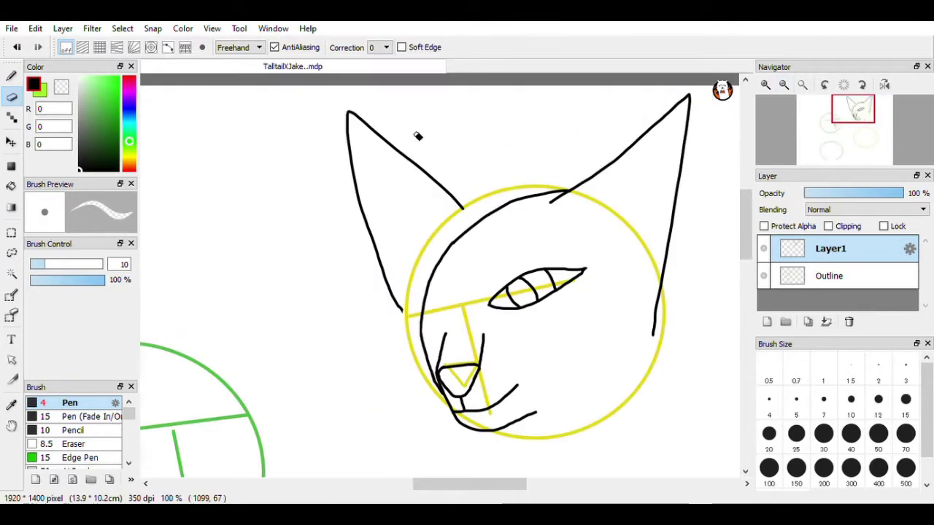
pyautogui.click(11, 252)
pyautogui.moveTo(324, 105); pyautogui.dragTo(478, 183)
pyautogui.moveTo(360, 268); pyautogui.dragTo(323, 106)
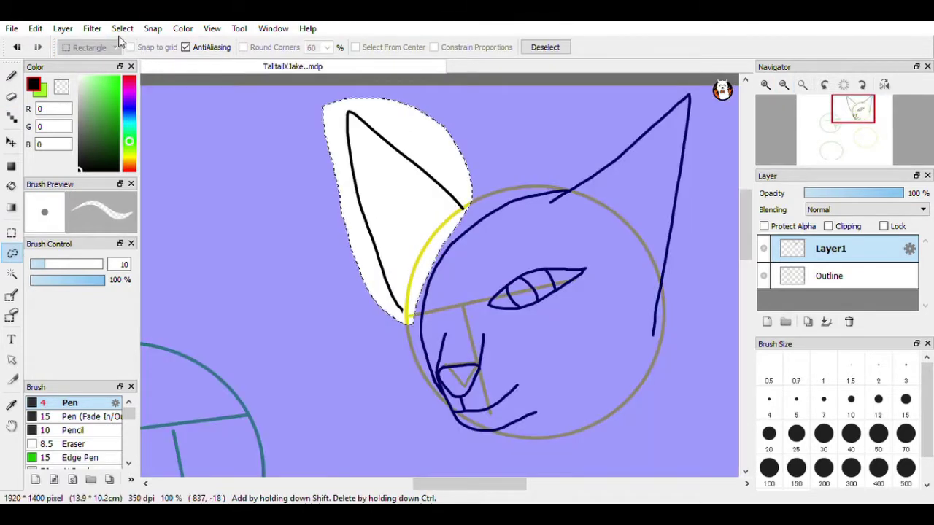
pyautogui.click(121, 28)
pyautogui.click(157, 172)
pyautogui.moveTo(412, 175); pyautogui.dragTo(436, 183)
pyautogui.moveTo(343, 88); pyautogui.dragTo(336, 76)
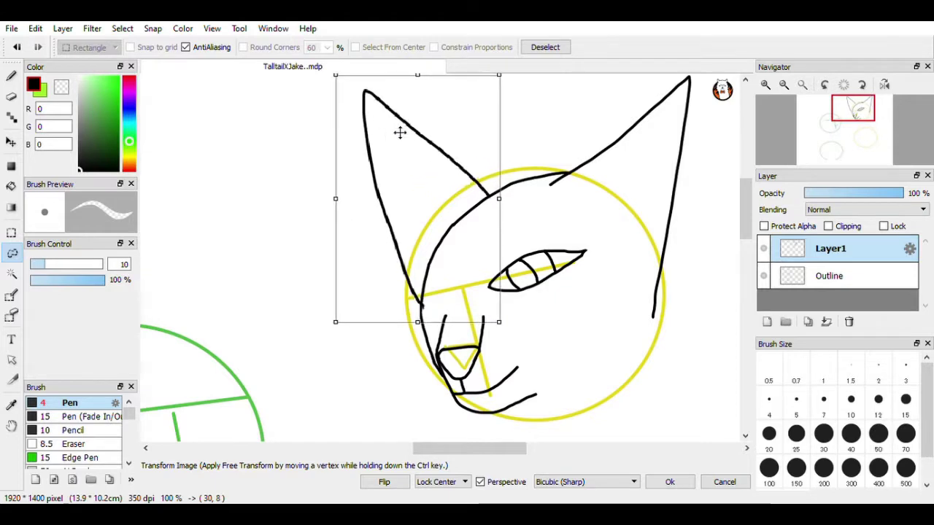
pyautogui.moveTo(400, 134); pyautogui.dragTo(407, 119)
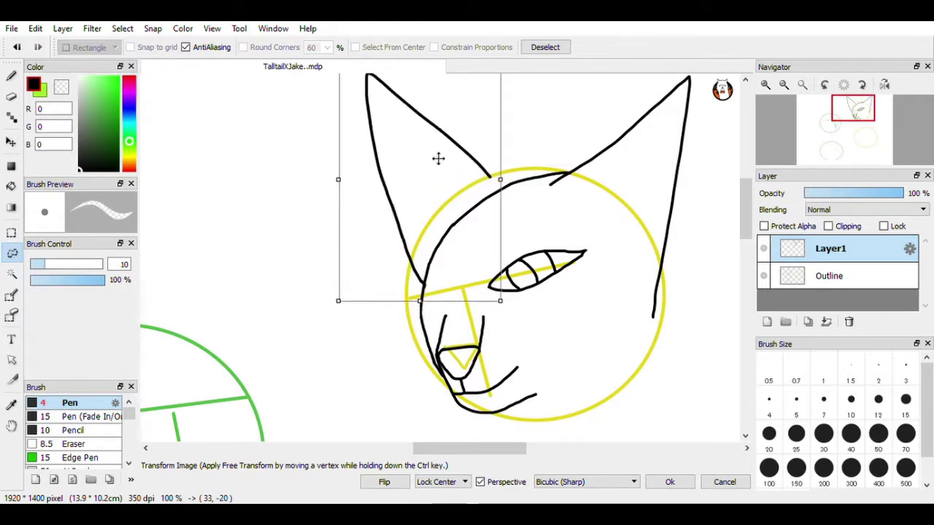
pyautogui.click(670, 481)
pyautogui.hotkey('ctrl', 'd')
# Step: Extend the far ear's inner edge down to the top of the head outline
pyautogui.click(767, 86)
pyautogui.click(768, 88)
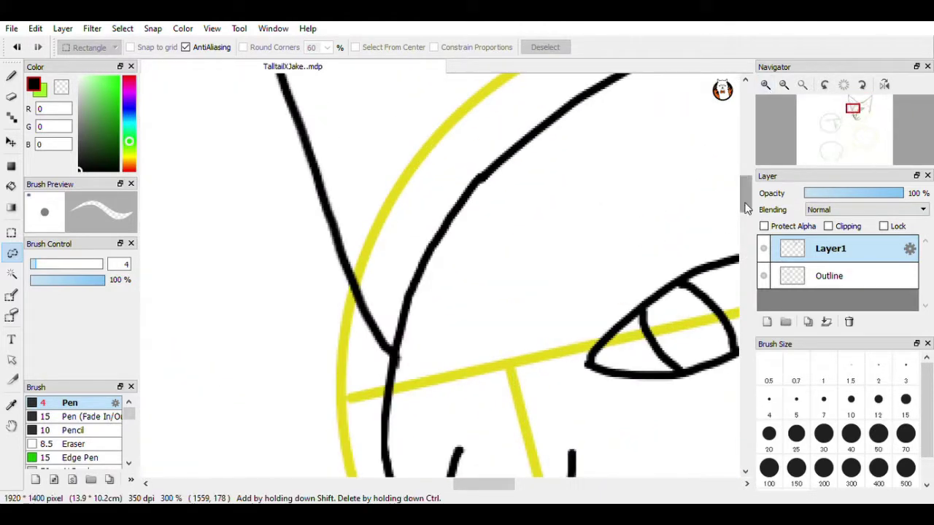
pyautogui.moveTo(744, 203); pyautogui.dragTo(744, 181)
pyautogui.press('b')
pyautogui.moveTo(591, 277); pyautogui.dragTo(626, 313)
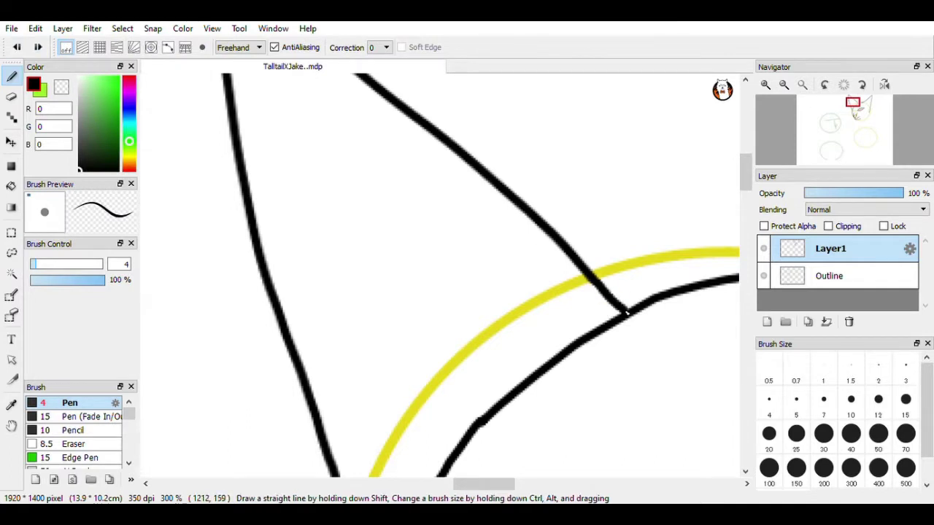
# Step: Redraw the small far eye against the face edge with a curved line inside it
pyautogui.moveTo(745, 172); pyautogui.dragTo(745, 202)
pyautogui.moveTo(484, 483); pyautogui.dragTo(491, 484)
pyautogui.moveTo(334, 238)
pyautogui.mouseDown()
pyautogui.moveTo(324, 356)
pyautogui.moveTo(383, 297)
pyautogui.mouseUp()
pyautogui.hotkey('ctrl', 'z')
pyautogui.click(16, 47)
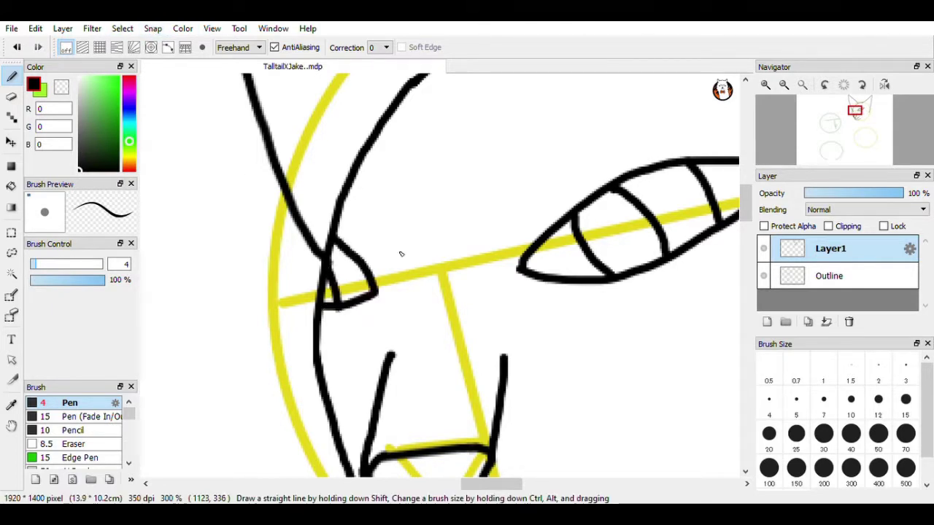
# Step: Erase the near eye's two inner curves closest to the nose and redraw them slightly nearer the inner corner
pyautogui.click(788, 88)
pyautogui.click(765, 85)
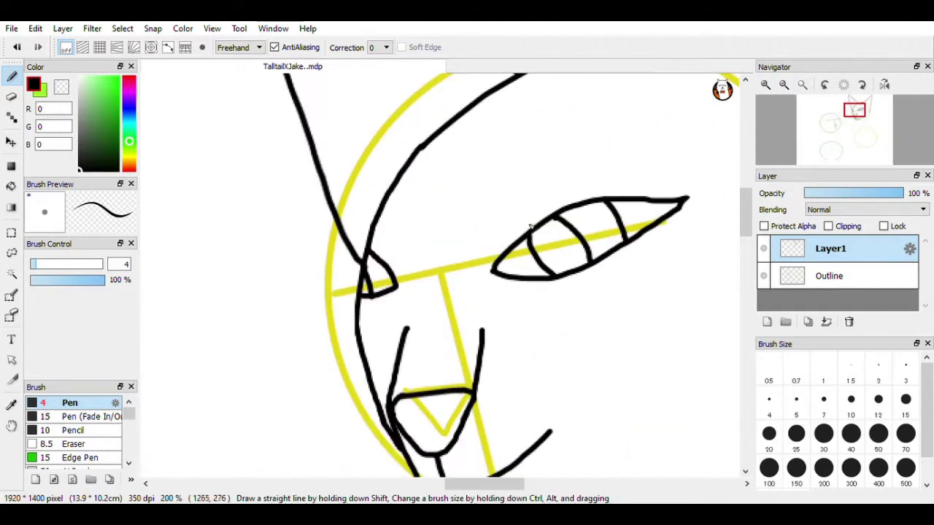
pyautogui.click(11, 96)
pyautogui.moveTo(561, 215); pyautogui.dragTo(593, 263)
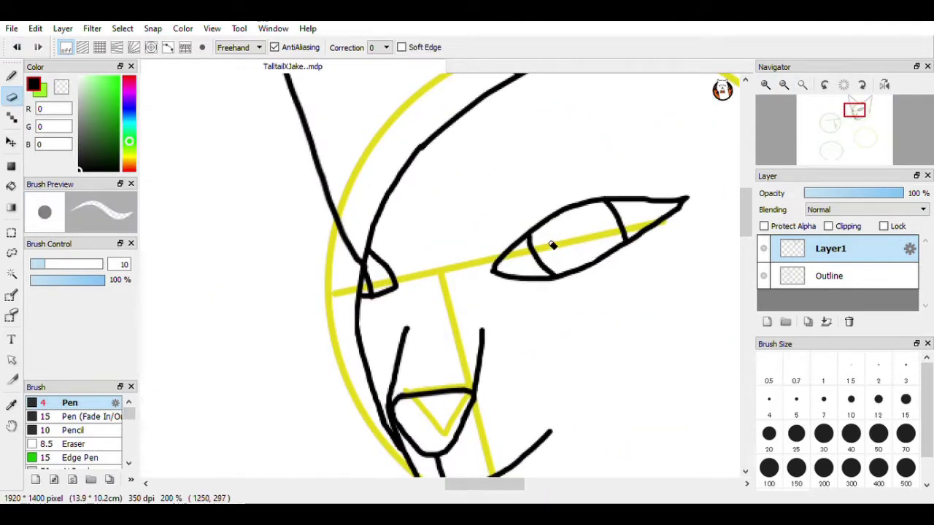
pyautogui.press('b')
pyautogui.moveTo(545, 223); pyautogui.dragTo(583, 257)
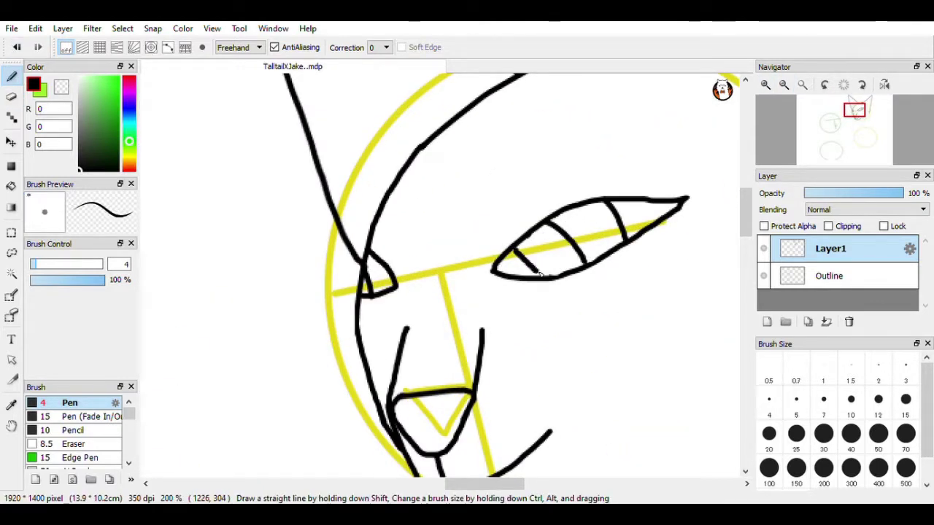
# Step: Erase the lower end of the near ear's outer edge and redraw it bending inward to the head circle
pyautogui.moveTo(745, 213); pyautogui.dragTo(746, 226)
pyautogui.moveTo(484, 484); pyautogui.dragTo(513, 484)
pyautogui.moveTo(746, 227); pyautogui.dragTo(746, 202)
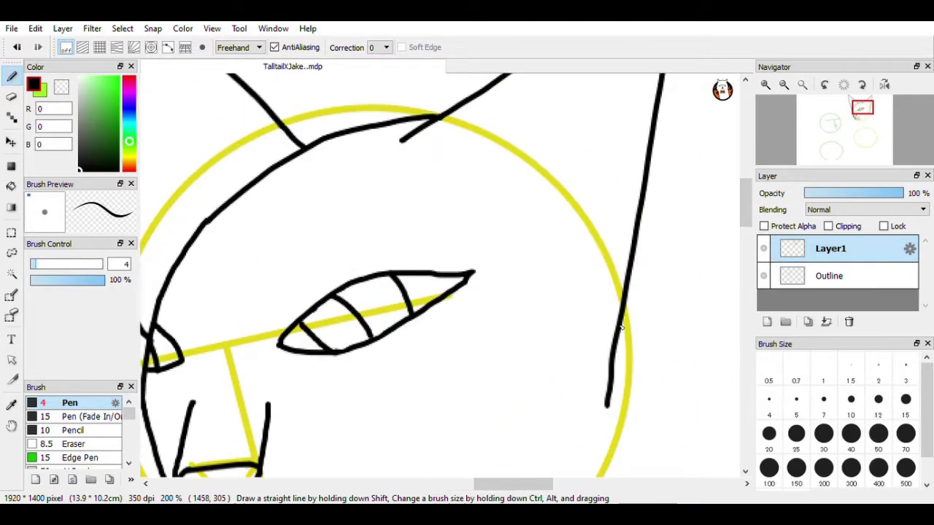
pyautogui.click(11, 96)
pyautogui.moveTo(636, 262); pyautogui.dragTo(602, 391)
pyautogui.press('b')
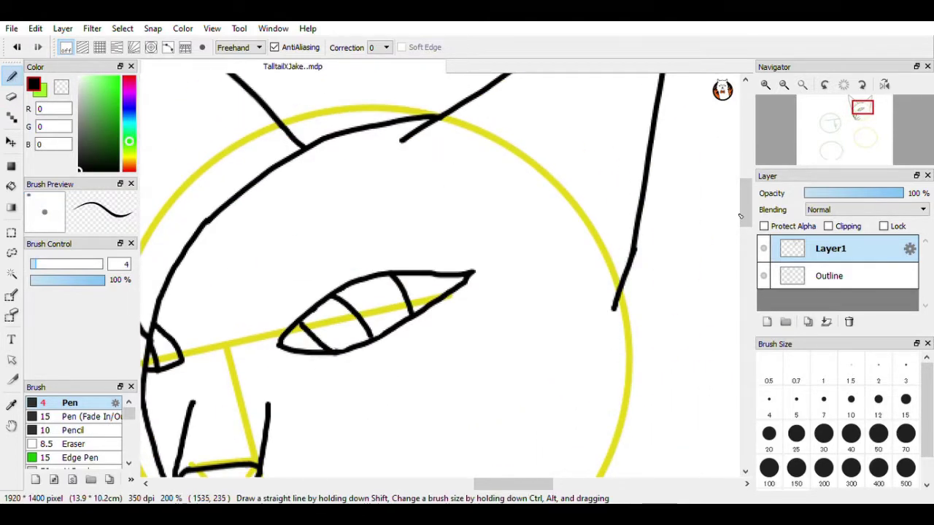
# Step: Redraw the top of the head between the ears as a flatter line meeting the slightly extended inner edge of the near ear
pyautogui.scroll(-5, 740, 216)
pyautogui.scroll(3, 742, 216)
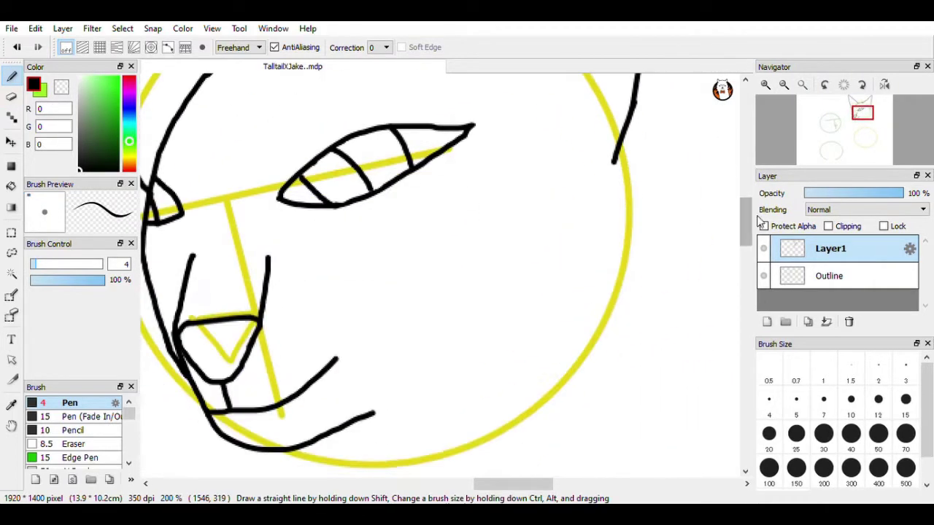
pyautogui.scroll(3, 758, 218)
pyautogui.press('e')
pyautogui.press('b')
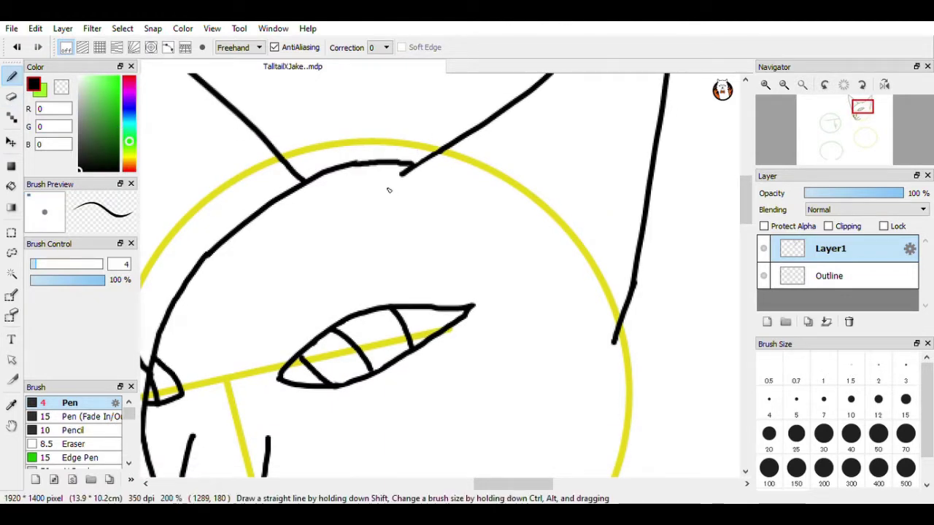
pyautogui.moveTo(386, 187); pyautogui.dragTo(401, 173)
pyautogui.press('e')
pyautogui.moveTo(324, 187)
pyautogui.mouseDown()
pyautogui.moveTo(388, 161)
pyautogui.moveTo(403, 175)
pyautogui.moveTo(442, 153)
pyautogui.moveTo(399, 182)
pyautogui.mouseUp()
pyautogui.click(12, 76)
pyautogui.click(16, 49)
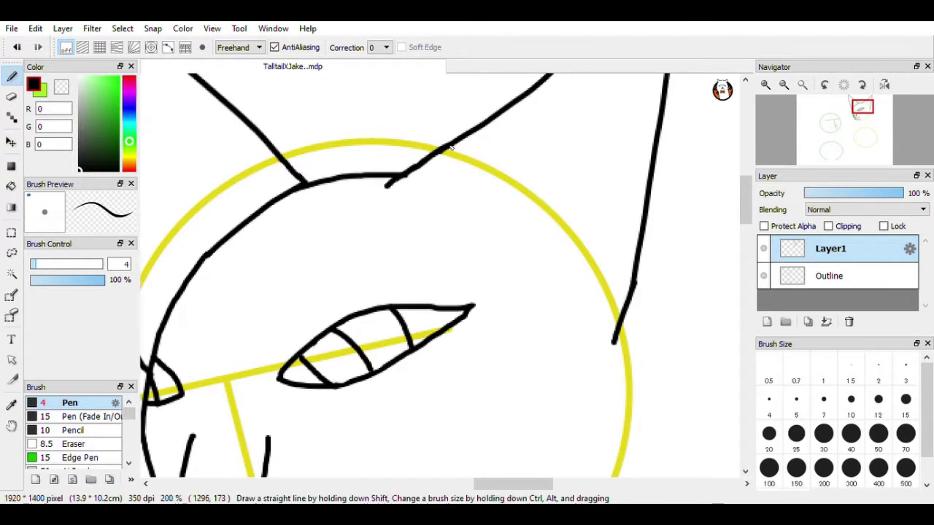
# Step: Draw inner-ear lines inside both ears
pyautogui.moveTo(745, 207); pyautogui.dragTo(729, 191)
pyautogui.moveTo(539, 296)
pyautogui.mouseDown()
pyautogui.moveTo(523, 306)
pyautogui.moveTo(537, 296)
pyautogui.mouseUp()
pyautogui.moveTo(745, 182); pyautogui.dragTo(745, 192)
pyautogui.moveTo(486, 484); pyautogui.dragTo(440, 484)
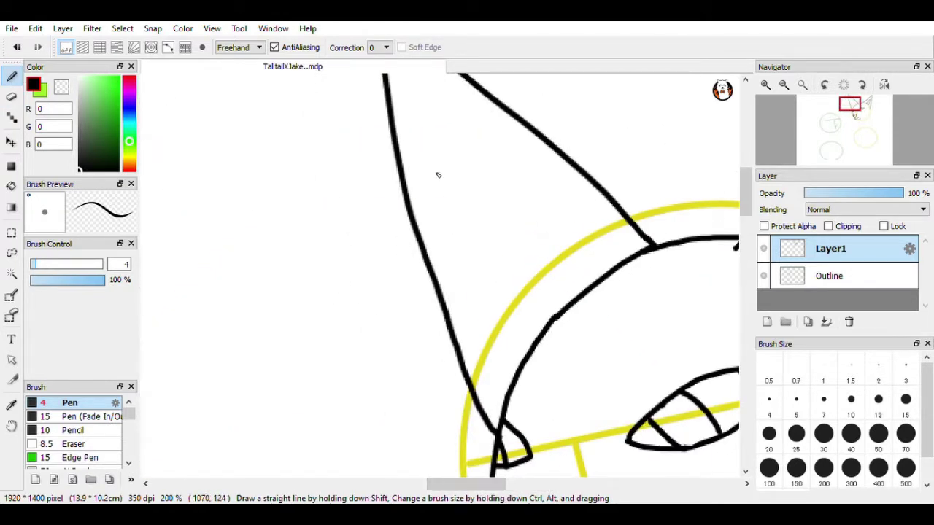
pyautogui.moveTo(436, 173); pyautogui.dragTo(479, 236)
# Step: Draw the back edge of the head from the near ear's base curving down across the lower right of the head circle
pyautogui.moveTo(745, 210); pyautogui.dragTo(745, 249)
pyautogui.moveTo(486, 483); pyautogui.dragTo(532, 483)
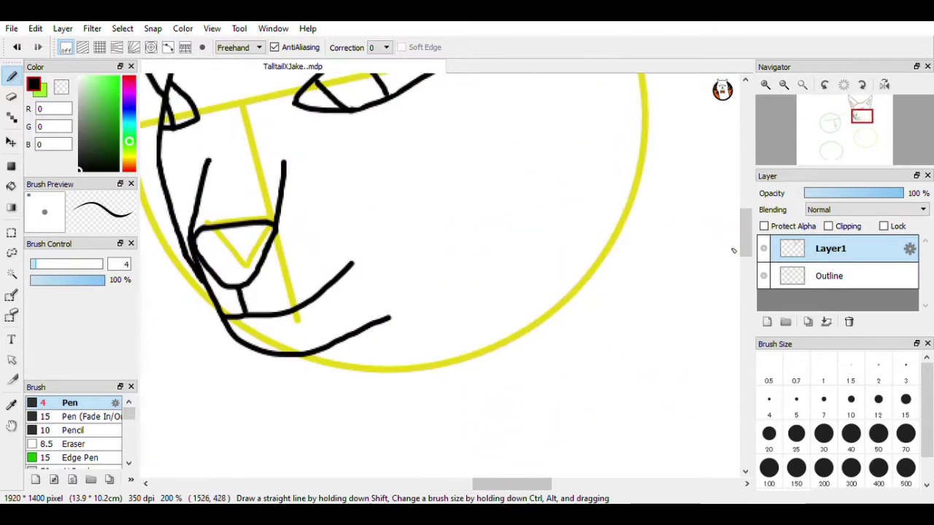
pyautogui.moveTo(745, 241); pyautogui.dragTo(745, 224)
pyautogui.moveTo(630, 185); pyautogui.dragTo(643, 358)
pyautogui.moveTo(629, 191); pyautogui.dragTo(562, 467)
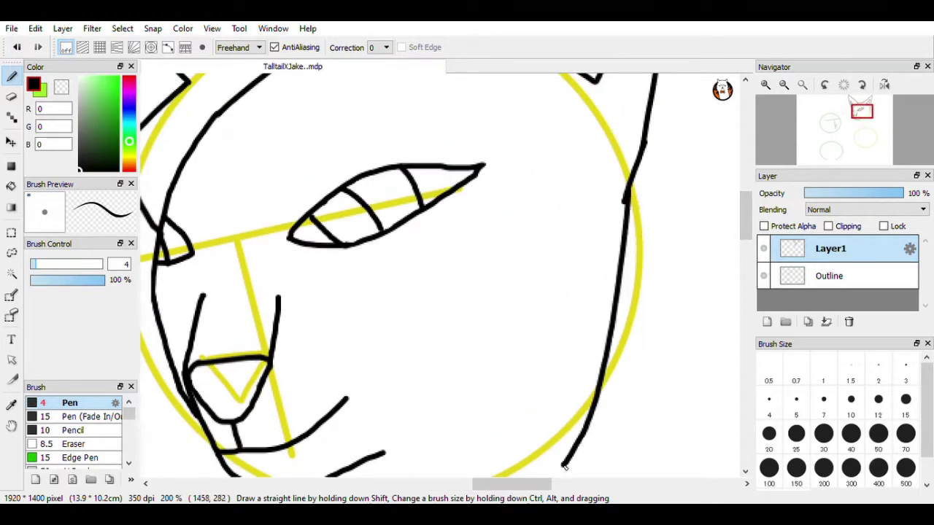
# Step: Erase the far face edge below the eye and redraw it ending at the side of the nose
pyautogui.scroll(-3, 562, 438)
pyautogui.press('e')
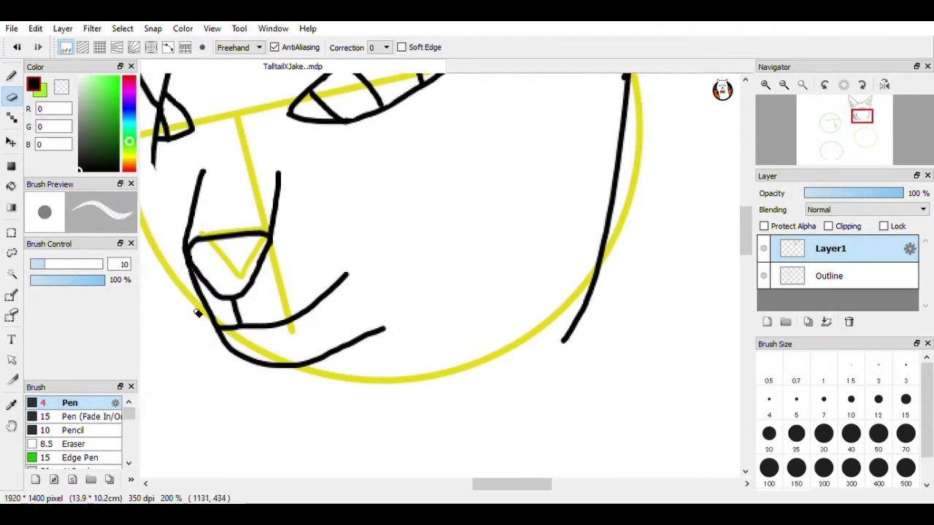
pyautogui.press('p')
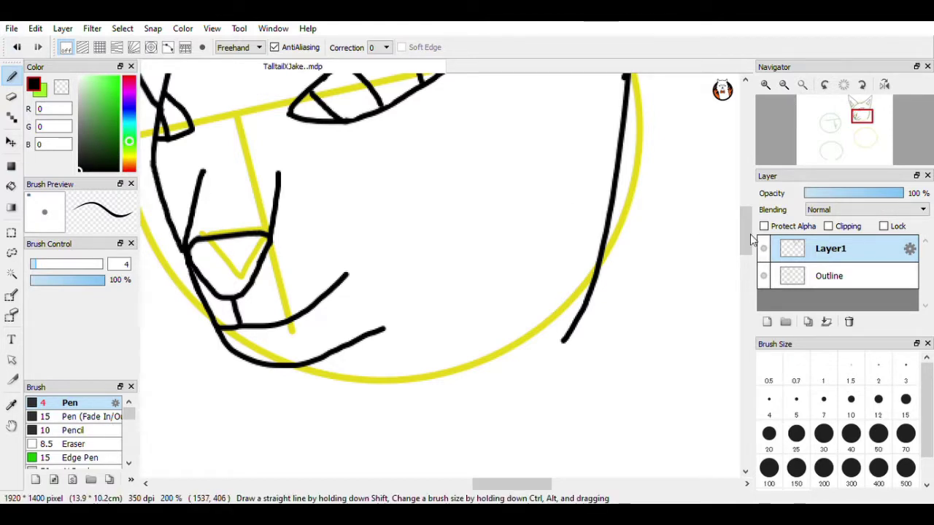
# Step: Draw the front neck line from the chin down into the lower yellow circle, with a jagged fur notch on the chest
pyautogui.moveTo(748, 235); pyautogui.dragTo(749, 249)
pyautogui.click(784, 86)
pyautogui.click(784, 86)
pyautogui.click(785, 86)
pyautogui.click(766, 86)
pyautogui.click(766, 87)
pyautogui.moveTo(367, 254); pyautogui.dragTo(338, 479)
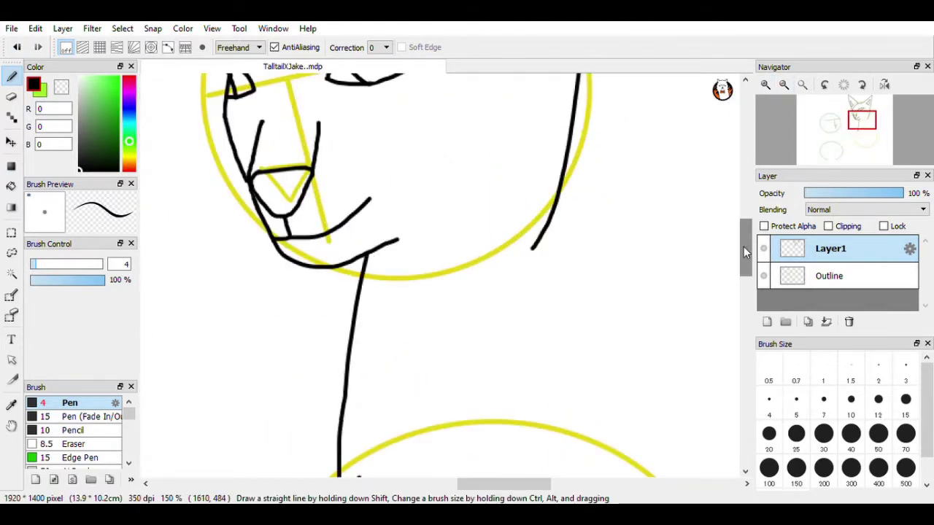
pyautogui.moveTo(745, 251); pyautogui.dragTo(746, 285)
pyautogui.moveTo(340, 342); pyautogui.dragTo(353, 349)
# Step: Draw the shoulder line over the lower yellow circle and the back of the neck continuing down into the upper back
pyautogui.scroll(3, 550, 230)
pyautogui.moveTo(482, 309); pyautogui.dragTo(585, 361)
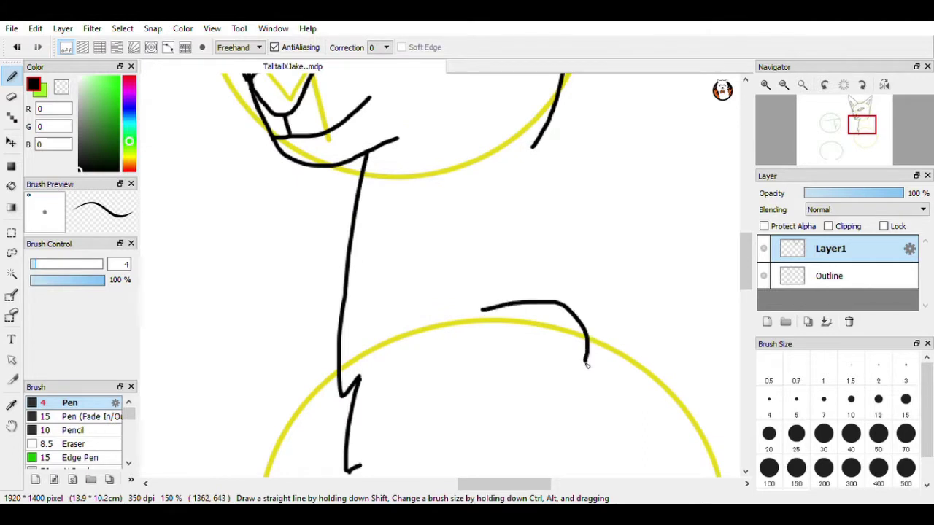
pyautogui.moveTo(537, 145); pyautogui.dragTo(583, 325)
pyautogui.click(16, 47)
pyautogui.moveTo(537, 145)
pyautogui.mouseDown()
pyautogui.moveTo(533, 206)
pyautogui.moveTo(576, 312)
pyautogui.mouseUp()
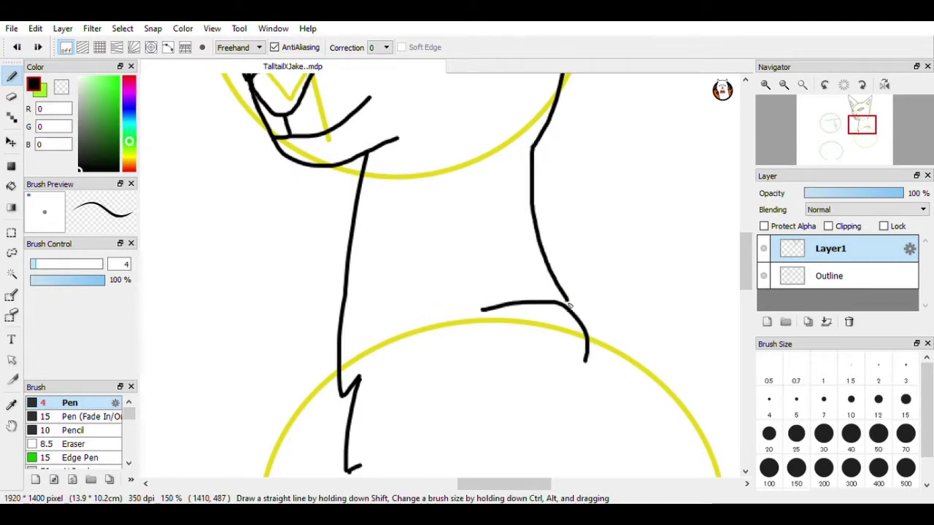
pyautogui.scroll(-5, 576, 314)
pyautogui.moveTo(587, 169); pyautogui.dragTo(674, 299)
# Step: Hide the Outline guide layer to check the whole cat's linework, and show the layer again
pyautogui.moveTo(745, 287); pyautogui.dragTo(746, 318)
pyautogui.click(802, 84)
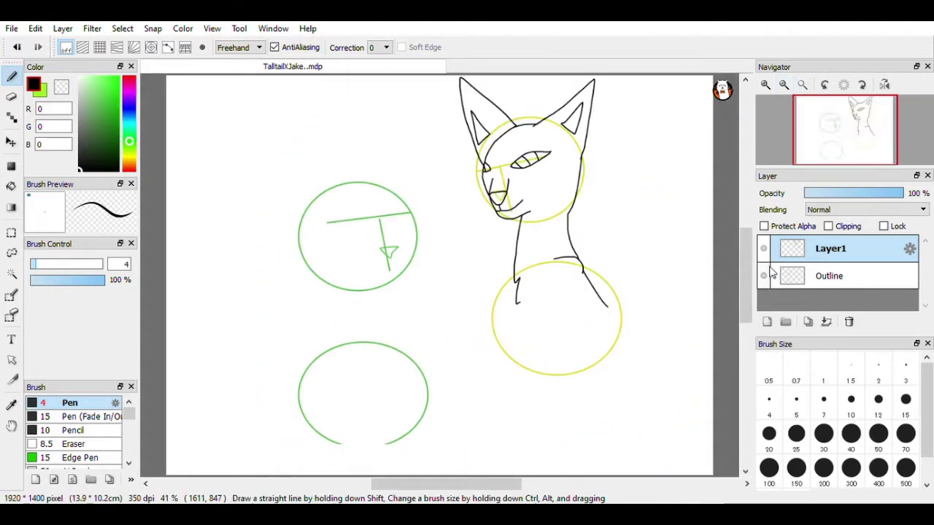
pyautogui.click(763, 276)
pyautogui.click(767, 88)
pyautogui.click(768, 87)
pyautogui.click(763, 276)
pyautogui.click(765, 86)
pyautogui.moveTo(446, 484); pyautogui.dragTo(519, 484)
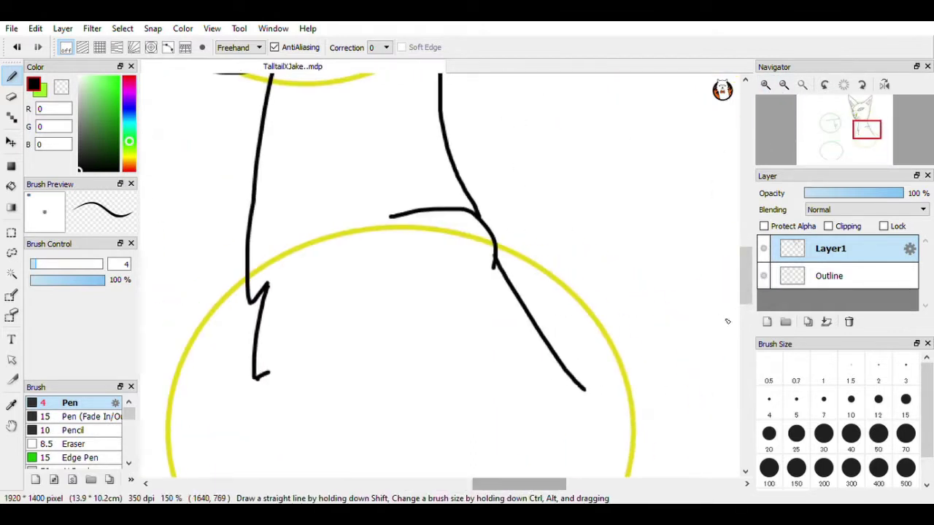
# Step: Draw the cat's lower back and its hind and front legs with paws, extending below the yellow body circle
pyautogui.moveTo(745, 276); pyautogui.dragTo(745, 313)
pyautogui.moveTo(580, 134)
pyautogui.mouseDown()
pyautogui.moveTo(647, 401)
pyautogui.moveTo(627, 442)
pyautogui.mouseUp()
pyautogui.moveTo(744, 316); pyautogui.dragTo(745, 337)
pyautogui.click(783, 85)
pyautogui.click(783, 85)
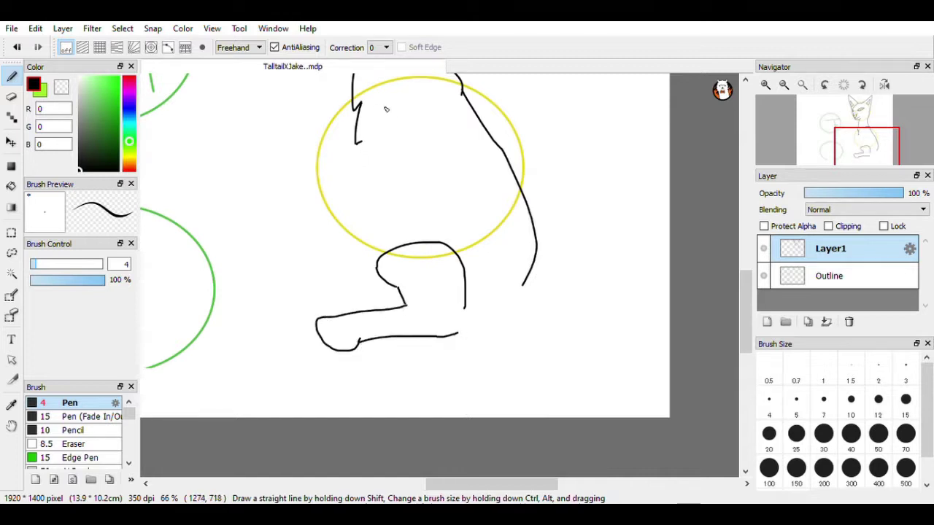
pyautogui.moveTo(385, 283); pyautogui.dragTo(380, 310)
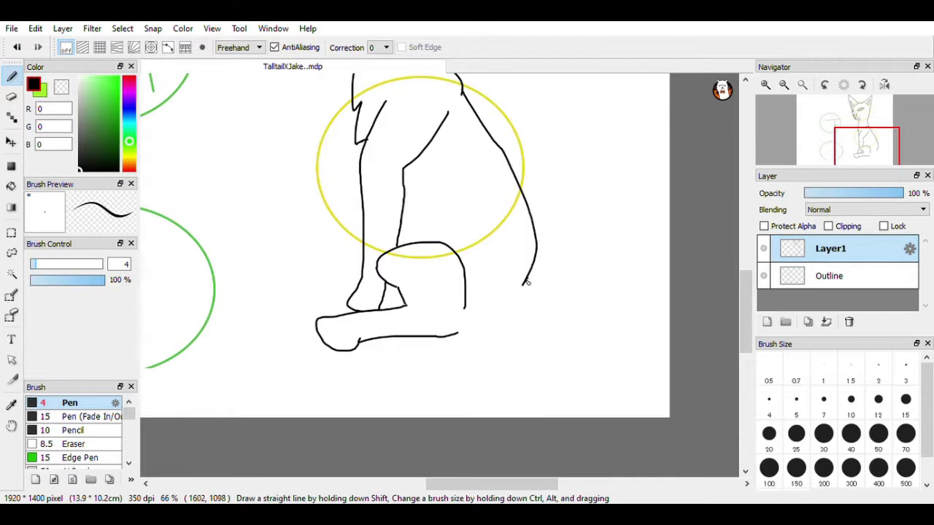
# Step: Retouch the lower chest-fur notch where it meets the front leg
pyautogui.click(11, 96)
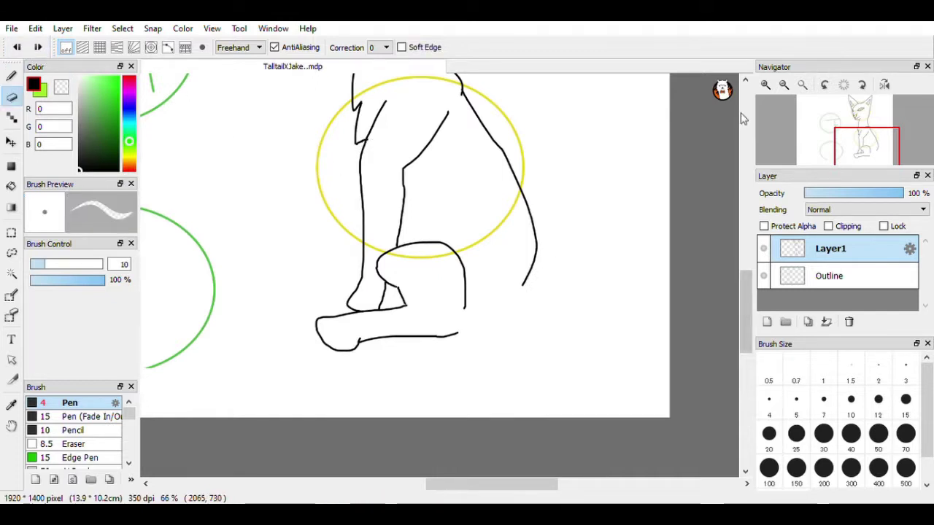
pyautogui.click(765, 84)
pyautogui.click(766, 85)
pyautogui.scroll(5, 281, 337)
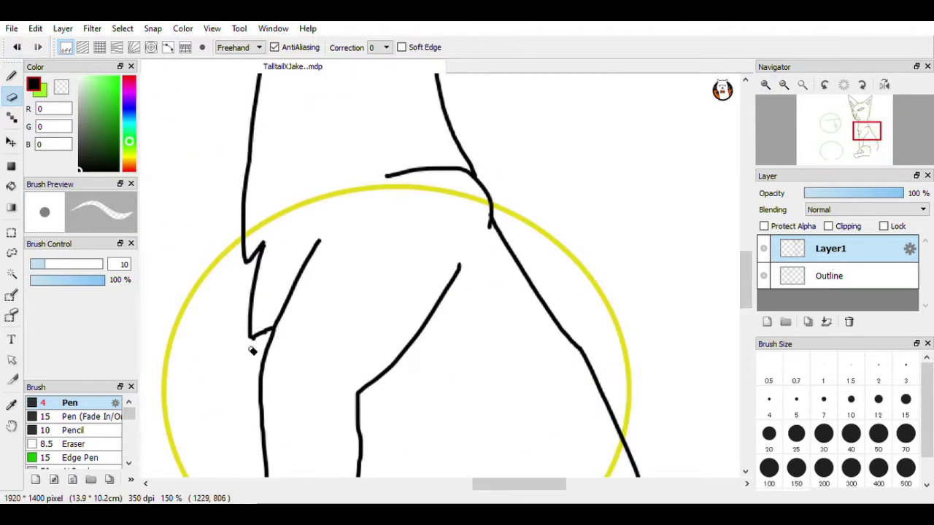
pyautogui.click(11, 78)
pyautogui.moveTo(253, 337); pyautogui.dragTo(274, 329)
# Step: Erase the lower back line across the yellow circle's edge and redraw it steeper, closer to the hind leg
pyautogui.moveTo(746, 279); pyautogui.dragTo(745, 313)
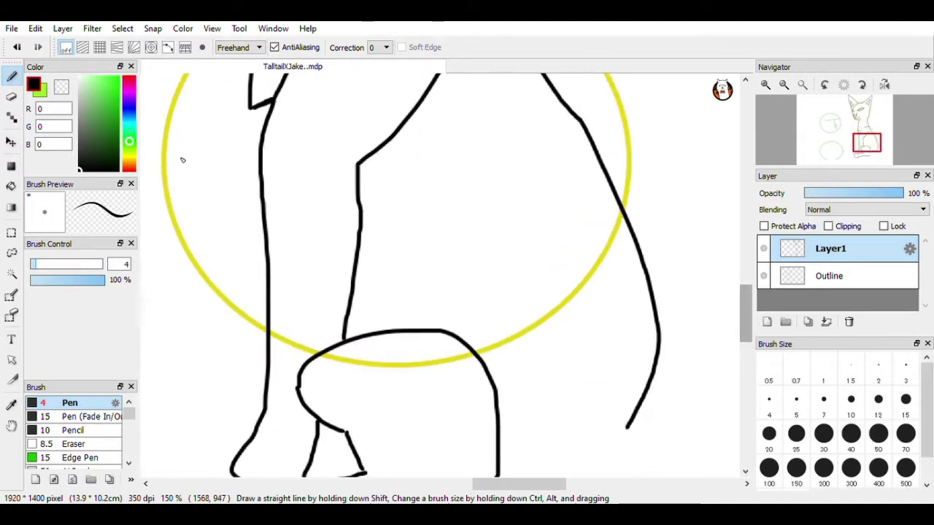
pyautogui.click(10, 100)
pyautogui.moveTo(572, 111); pyautogui.dragTo(672, 319)
pyautogui.moveTo(688, 278); pyautogui.dragTo(626, 429)
pyautogui.click(11, 77)
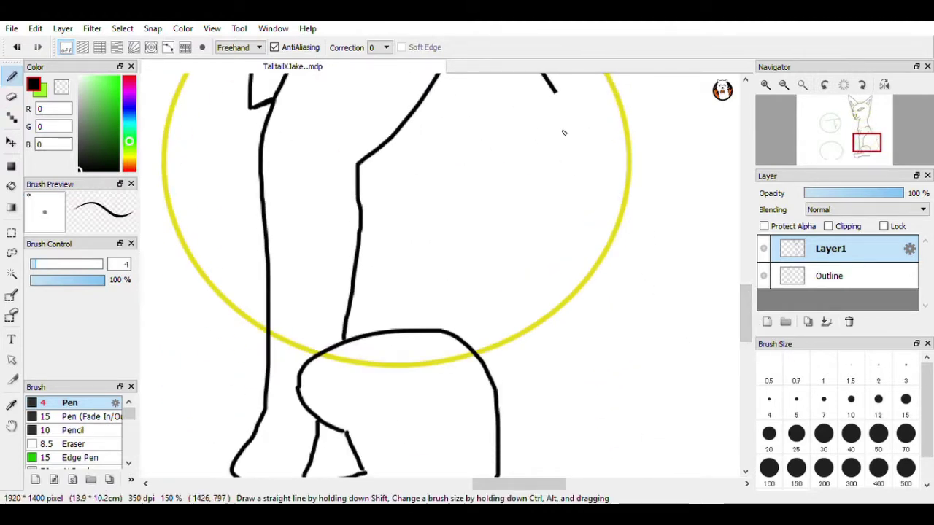
pyautogui.moveTo(554, 91); pyautogui.dragTo(620, 425)
pyautogui.click(784, 86)
pyautogui.click(783, 85)
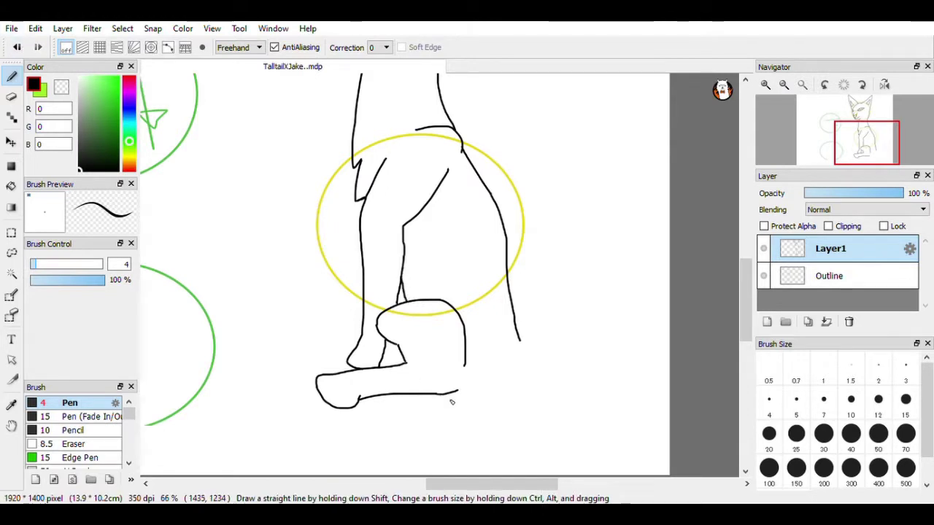
pyautogui.moveTo(449, 394)
pyautogui.mouseDown()
pyautogui.moveTo(499, 382)
pyautogui.moveTo(619, 294)
pyautogui.moveTo(557, 159)
pyautogui.moveTo(561, 195)
pyautogui.moveTo(523, 345)
pyautogui.mouseUp()
pyautogui.hotkey('ctrl', 'z')
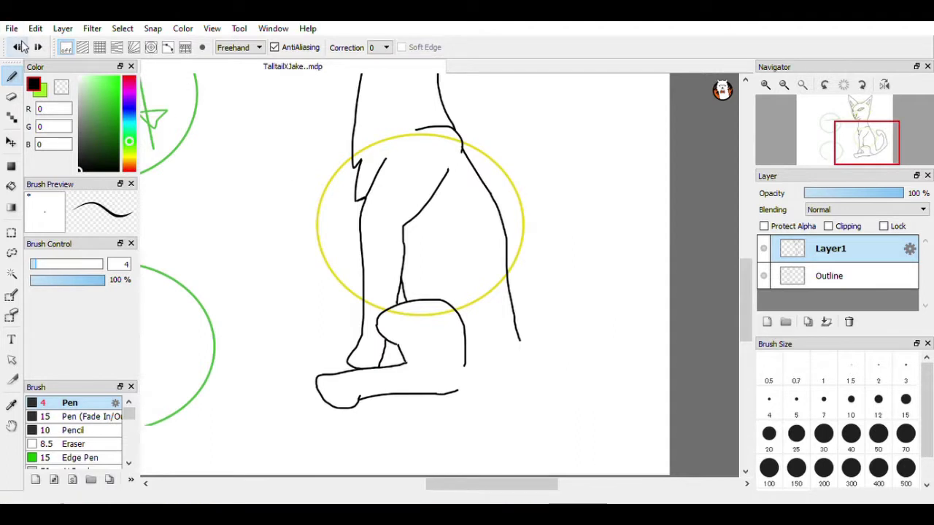
# Step: Erase the top and rear of the hind thigh, and redraw the rear thigh edge with the tail's lower edge starting behind it
pyautogui.press('e')
pyautogui.moveTo(454, 306)
pyautogui.mouseDown()
pyautogui.moveTo(466, 335)
pyautogui.moveTo(442, 294)
pyautogui.mouseUp()
pyautogui.moveTo(407, 357); pyautogui.dragTo(393, 354)
pyautogui.click(11, 76)
pyautogui.moveTo(447, 334)
pyautogui.mouseDown()
pyautogui.moveTo(460, 354)
pyautogui.moveTo(586, 308)
pyautogui.mouseUp()
pyautogui.click(11, 97)
pyautogui.click(11, 76)
# Step: Draw the long tail rising to a curved pointed tip and returning to the rump, erasing part of its lower edge near the base
pyautogui.scroll(5, 741, 265)
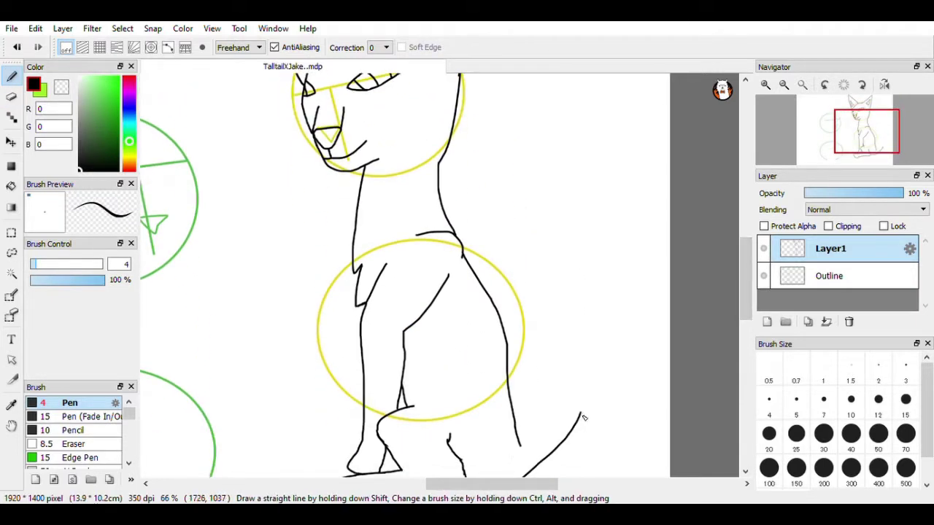
pyautogui.moveTo(583, 420); pyautogui.dragTo(632, 151)
pyautogui.moveTo(551, 251); pyautogui.dragTo(520, 447)
pyautogui.moveTo(746, 257); pyautogui.dragTo(745, 265)
pyautogui.click(11, 96)
pyautogui.moveTo(511, 436); pyautogui.dragTo(553, 414)
pyautogui.press('p')
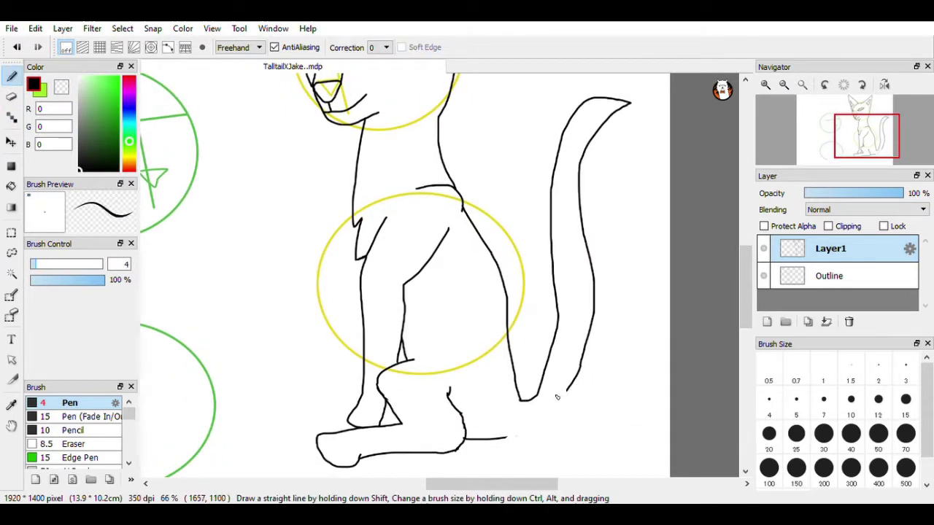
pyautogui.scroll(2, 741, 287)
pyautogui.scroll(-2, 737, 298)
pyautogui.scroll(3, 738, 292)
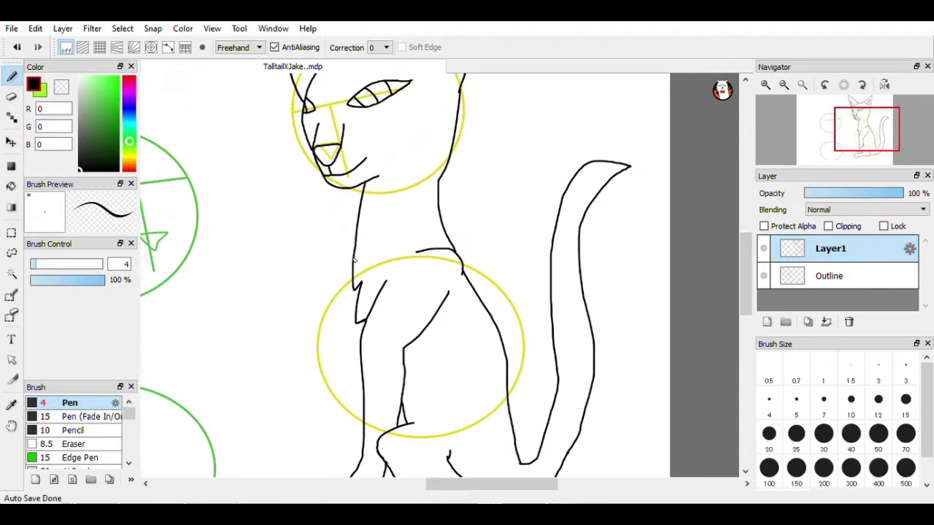
pyautogui.moveTo(353, 282); pyautogui.dragTo(311, 332)
pyautogui.moveTo(213, 320)
pyautogui.mouseDown()
pyautogui.moveTo(273, 357)
pyautogui.moveTo(362, 331)
pyautogui.mouseUp()
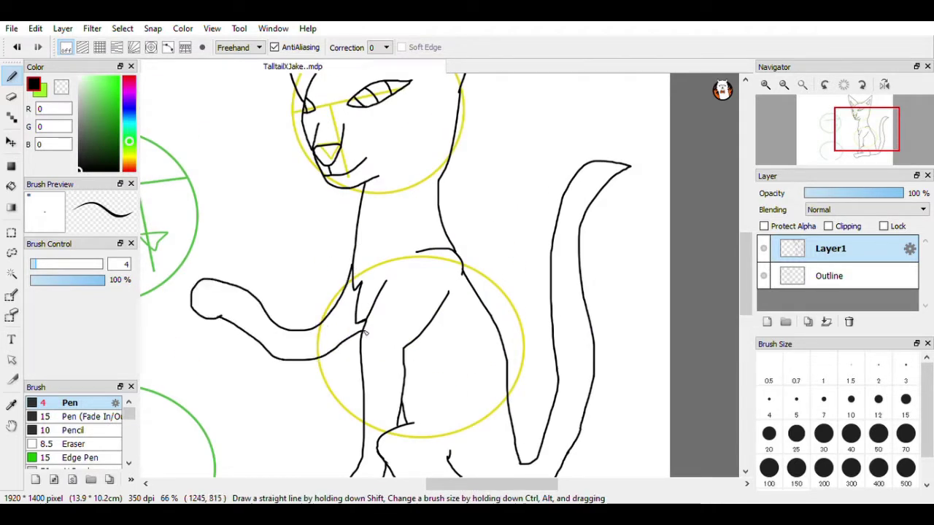
pyautogui.click(17, 46)
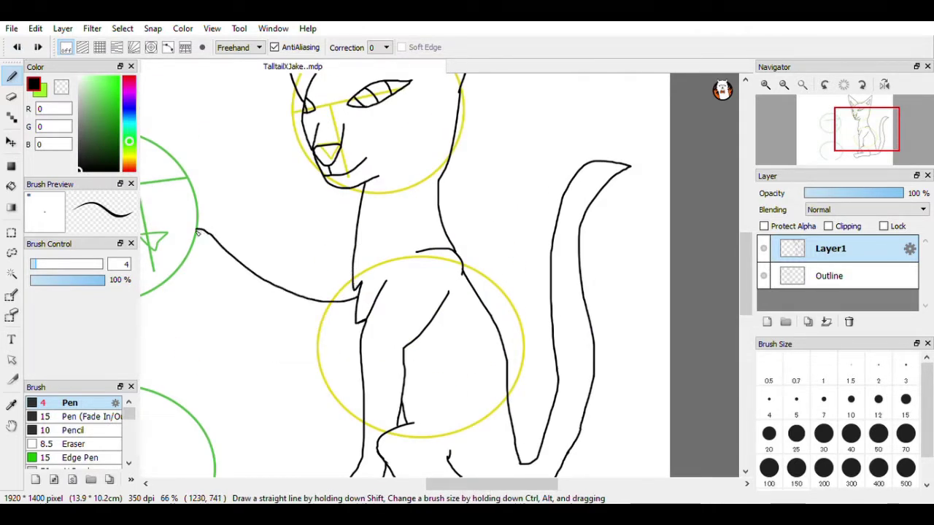
pyautogui.moveTo(197, 232); pyautogui.dragTo(195, 230)
pyautogui.click(11, 96)
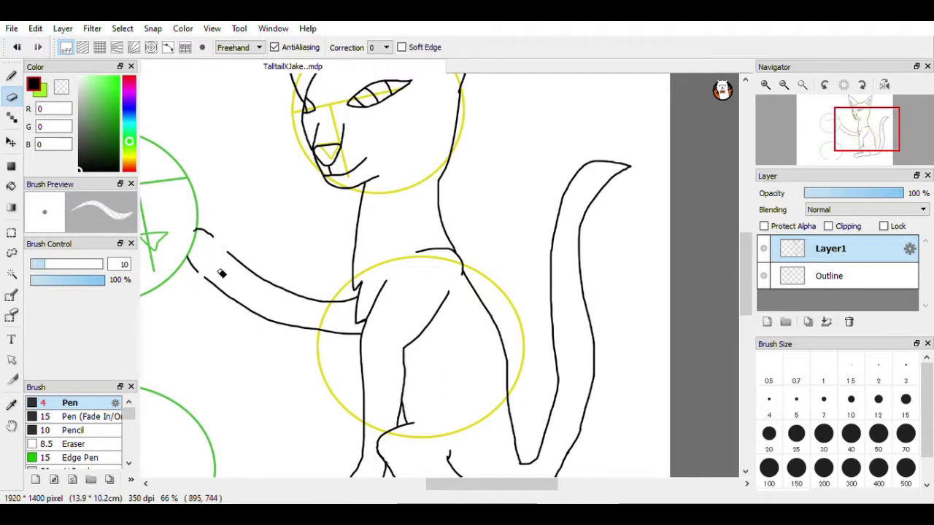
pyautogui.click(17, 47)
pyautogui.click(17, 46)
pyautogui.click(17, 46)
# Step: Draw the far foreleg reaching forward and down from the chest, reworking its end into a small raised rounded paw
pyautogui.click(11, 76)
pyautogui.moveTo(352, 280)
pyautogui.mouseDown()
pyautogui.moveTo(309, 430)
pyautogui.moveTo(279, 491)
pyautogui.mouseUp()
pyautogui.moveTo(746, 266); pyautogui.dragTo(747, 277)
pyautogui.click(16, 47)
pyautogui.click(38, 47)
pyautogui.click(11, 96)
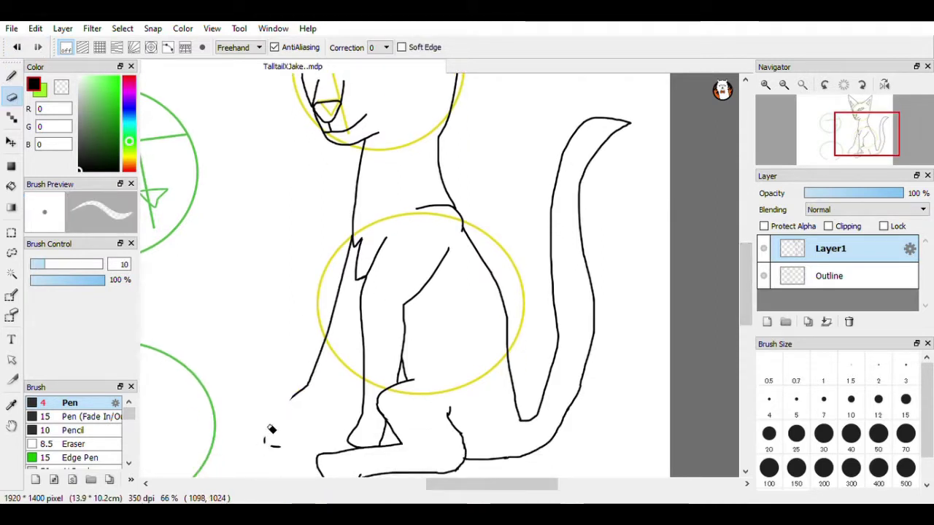
pyautogui.press('b')
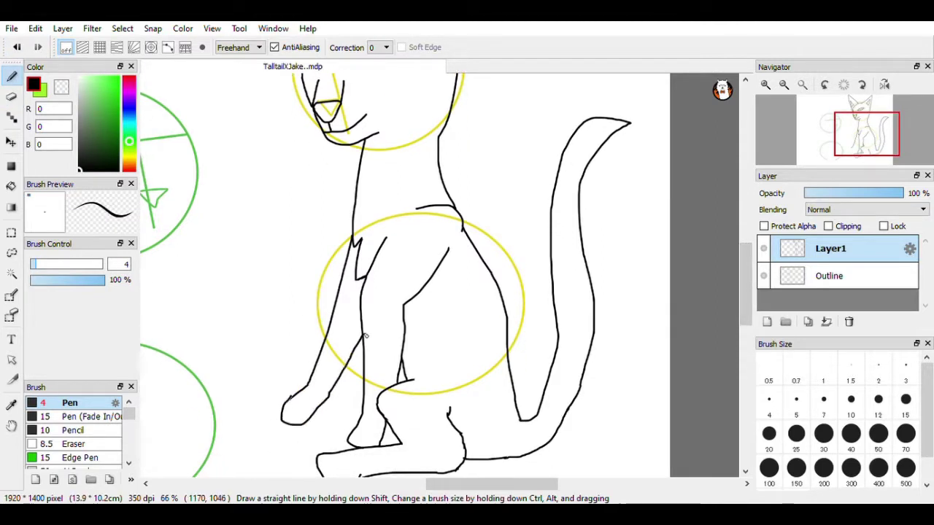
# Step: Draw the second cat's two almond-shaped eyes with pupil lines along the eye guide in the green head circle
pyautogui.moveTo(520, 484); pyautogui.dragTo(469, 484)
pyautogui.moveTo(748, 309); pyautogui.dragTo(751, 235)
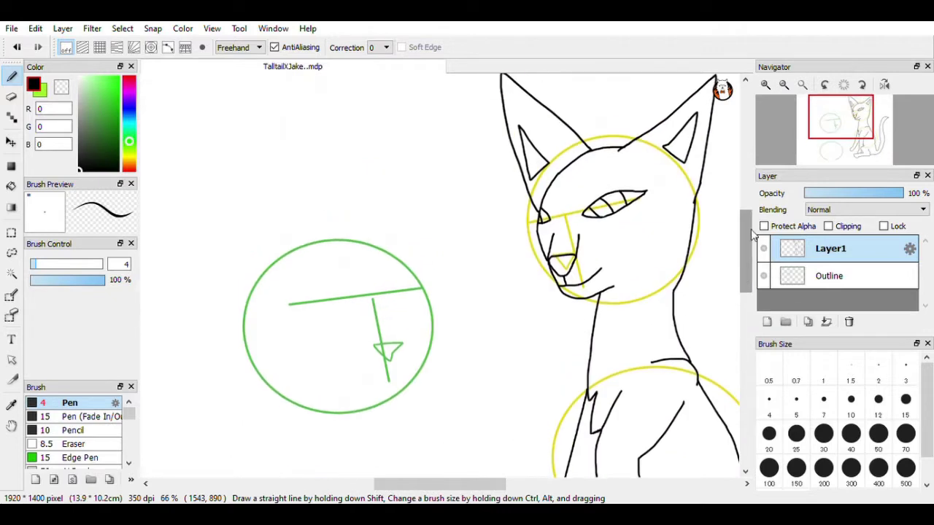
pyautogui.click(765, 85)
pyautogui.click(766, 86)
pyautogui.moveTo(464, 484); pyautogui.dragTo(418, 484)
pyautogui.moveTo(748, 236); pyautogui.dragTo(748, 250)
pyautogui.moveTo(415, 242)
pyautogui.mouseDown()
pyautogui.moveTo(557, 247)
pyautogui.moveTo(413, 243)
pyautogui.mouseUp()
pyautogui.moveTo(394, 484); pyautogui.dragTo(419, 484)
pyautogui.moveTo(536, 195)
pyautogui.mouseDown()
pyautogui.moveTo(453, 232)
pyautogui.moveTo(548, 232)
pyautogui.mouseUp()
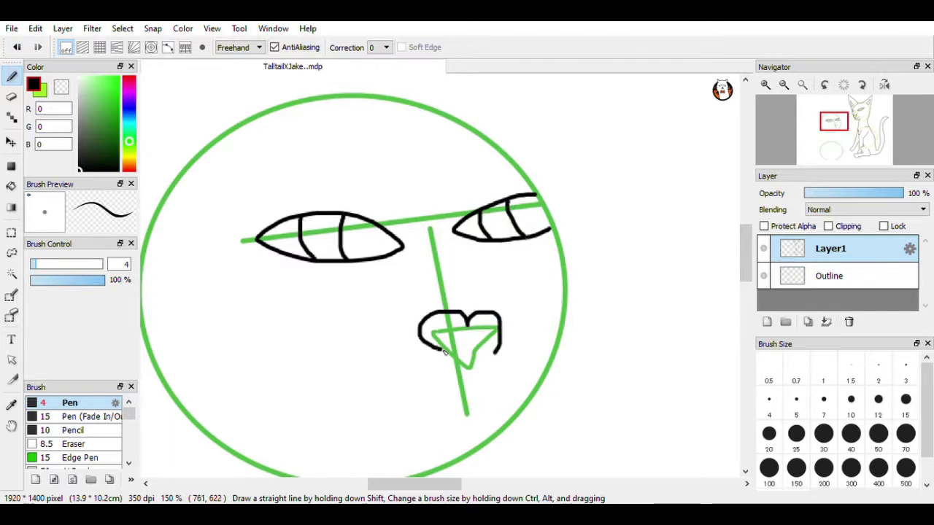
pyautogui.moveTo(443, 352); pyautogui.dragTo(495, 355)
pyautogui.click(16, 48)
pyautogui.click(16, 47)
pyautogui.click(16, 47)
pyautogui.moveTo(128, 413); pyautogui.dragTo(130, 447)
pyautogui.click(106, 446)
pyautogui.click(796, 406)
pyautogui.moveTo(452, 332)
pyautogui.mouseDown()
pyautogui.moveTo(429, 330)
pyautogui.moveTo(439, 315)
pyautogui.mouseUp()
pyautogui.click(16, 48)
pyautogui.moveTo(129, 445); pyautogui.dragTo(128, 450)
pyautogui.moveTo(458, 322)
pyautogui.mouseDown()
pyautogui.moveTo(446, 316)
pyautogui.moveTo(437, 350)
pyautogui.moveTo(456, 368)
pyautogui.mouseUp()
pyautogui.scroll(5, 125, 401)
pyautogui.click(73, 403)
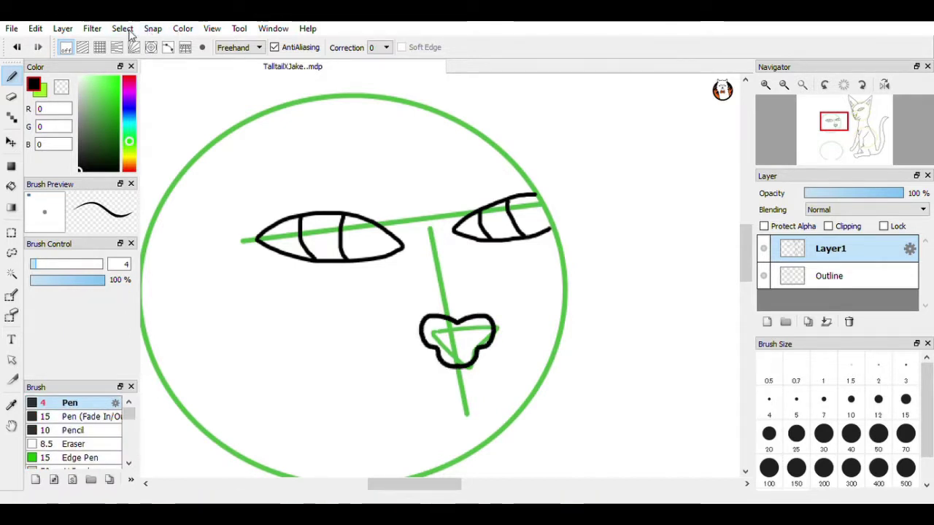
pyautogui.click(11, 253)
pyautogui.moveTo(419, 313)
pyautogui.mouseDown()
pyautogui.moveTo(482, 311)
pyautogui.moveTo(441, 297)
pyautogui.mouseUp()
pyautogui.click(17, 48)
pyautogui.click(17, 48)
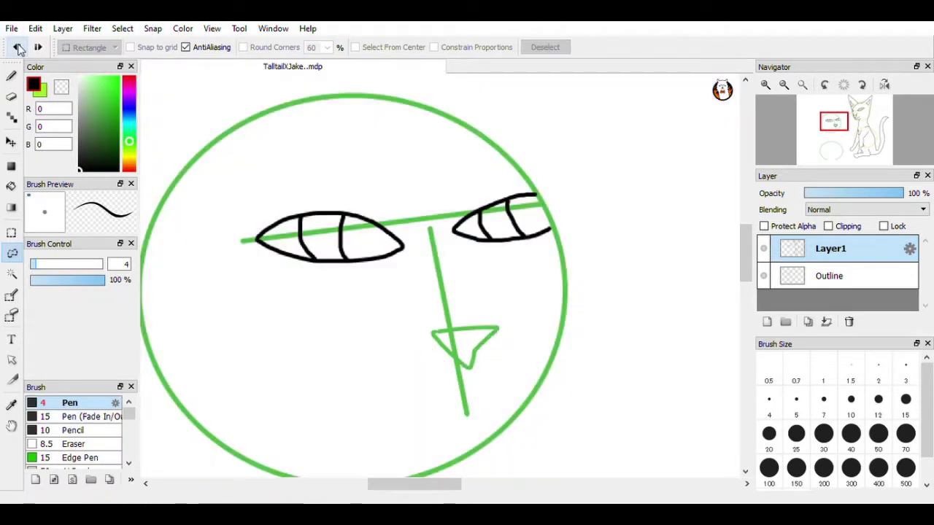
# Step: Draw the nose outline over the green triangle with the Symmetry brush at size 4, and switch back to the Pen brush
pyautogui.moveTo(128, 413); pyautogui.dragTo(128, 448)
pyautogui.click(97, 417)
pyautogui.moveTo(463, 326)
pyautogui.mouseDown()
pyautogui.moveTo(439, 332)
pyautogui.moveTo(450, 323)
pyautogui.moveTo(461, 365)
pyautogui.mouseUp()
pyautogui.click(16, 47)
pyautogui.click(12, 75)
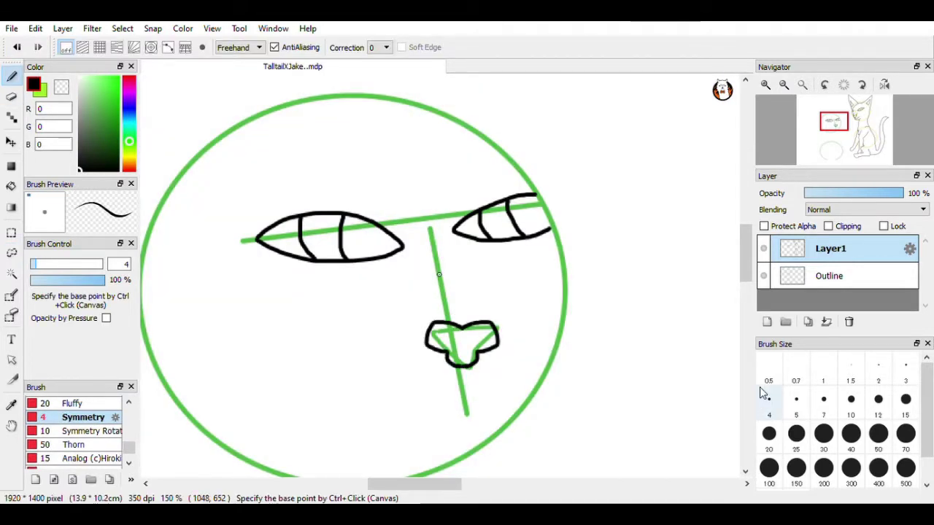
pyautogui.moveTo(129, 447); pyautogui.dragTo(128, 413)
pyautogui.click(87, 403)
# Step: Lasso the nose, transform it to a slight tilt, shift it up and toward the near eye, and deselect
pyautogui.click(12, 253)
pyautogui.moveTo(427, 312); pyautogui.dragTo(426, 307)
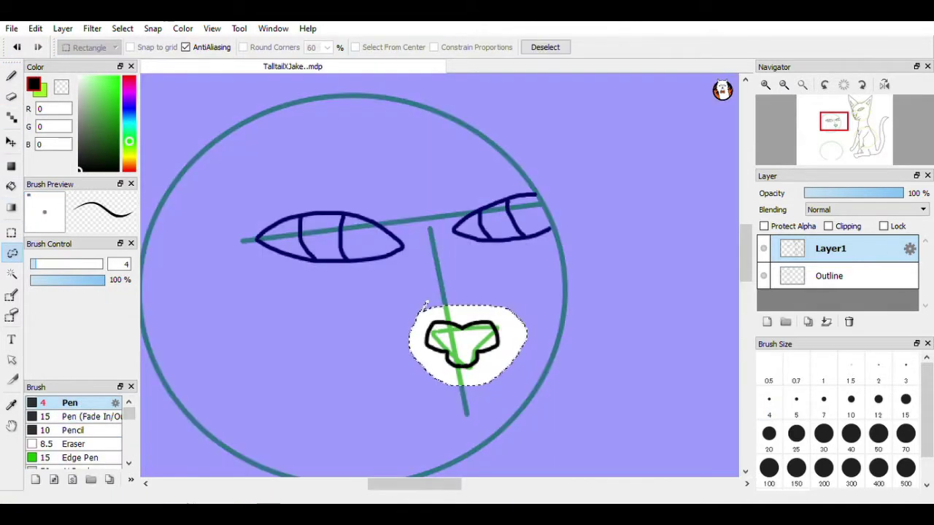
pyautogui.click(123, 29)
pyautogui.click(193, 206)
pyautogui.moveTo(487, 281); pyautogui.dragTo(477, 277)
pyautogui.moveTo(488, 342); pyautogui.dragTo(477, 333)
pyautogui.click(670, 482)
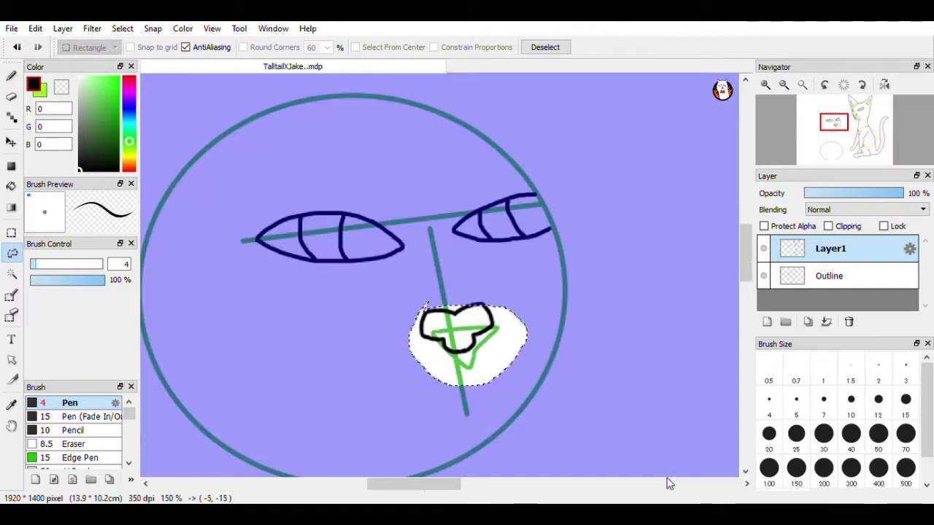
pyautogui.hotkey('ctrl', 'd')
# Step: Detail the muzzle with two nose-bridge lines, dark nostrils and a mouth of two curves below the nose
pyautogui.press('b')
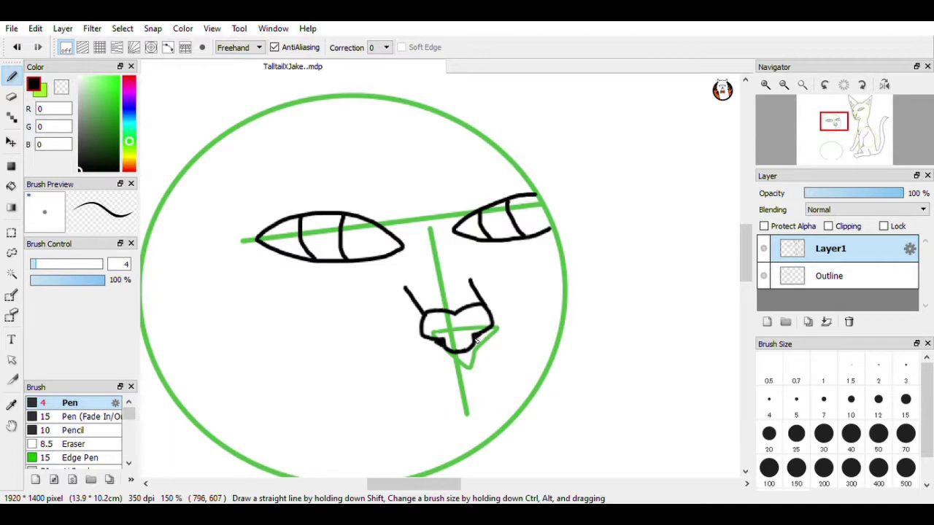
pyautogui.scroll(-1, 476, 340)
pyautogui.moveTo(459, 315)
pyautogui.mouseDown()
pyautogui.moveTo(463, 336)
pyautogui.moveTo(379, 336)
pyautogui.mouseUp()
pyautogui.click(16, 47)
pyautogui.click(17, 47)
pyautogui.click(16, 47)
pyautogui.moveTo(461, 337); pyautogui.dragTo(499, 332)
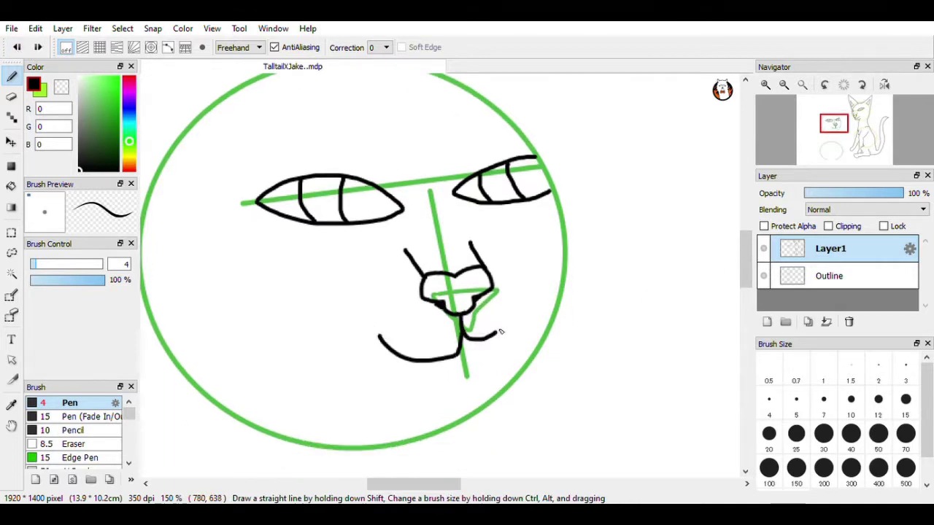
# Step: Draw two large pointed ears on the green head circle, the far one ending beside the far eye
pyautogui.moveTo(745, 259); pyautogui.dragTo(744, 243)
pyautogui.click(784, 85)
pyautogui.click(784, 85)
pyautogui.click(766, 86)
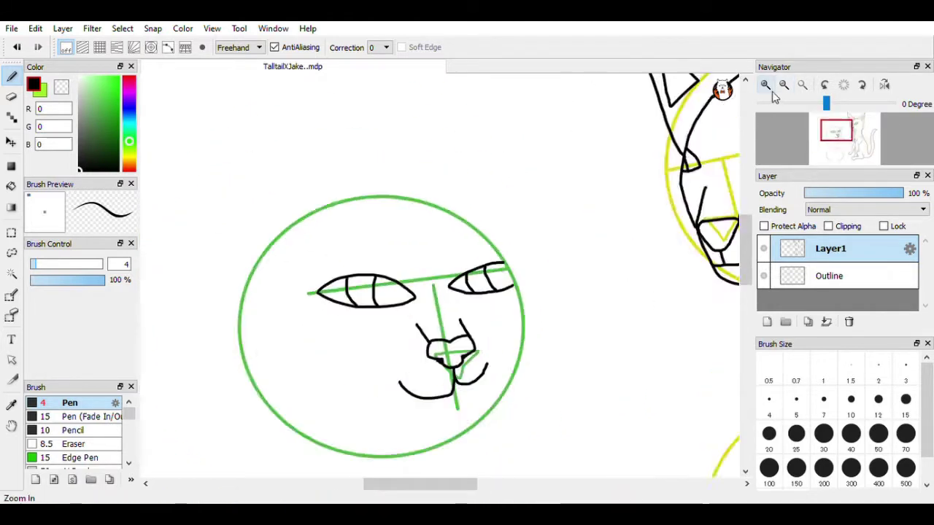
pyautogui.click(766, 86)
pyautogui.click(802, 84)
pyautogui.moveTo(323, 223); pyautogui.dragTo(211, 289)
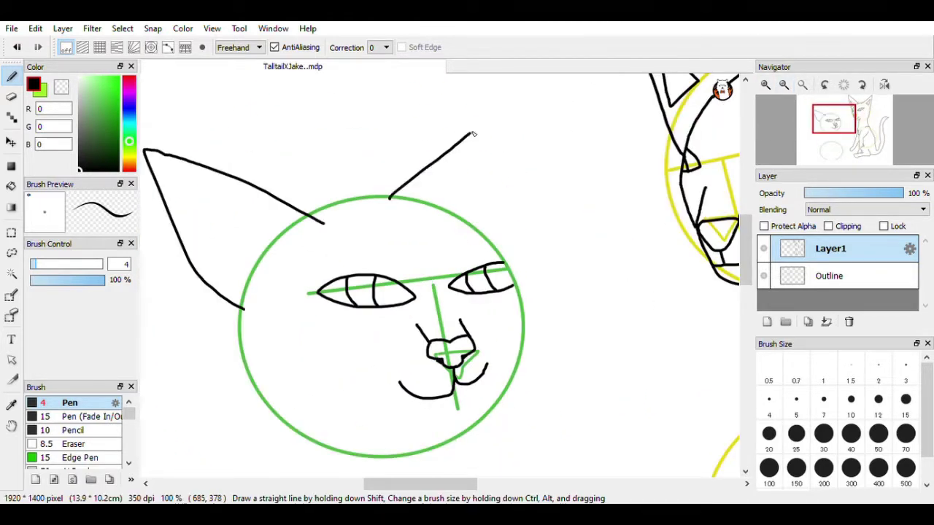
pyautogui.moveTo(470, 134)
pyautogui.mouseDown()
pyautogui.moveTo(506, 112)
pyautogui.moveTo(508, 265)
pyautogui.mouseUp()
# Step: Erase part of the far ear's outer edge and redraw the ear with a deep V-shaped notch
pyautogui.click(11, 97)
pyautogui.moveTo(511, 119)
pyautogui.mouseDown()
pyautogui.moveTo(510, 148)
pyautogui.moveTo(486, 191)
pyautogui.mouseUp()
pyautogui.click(12, 77)
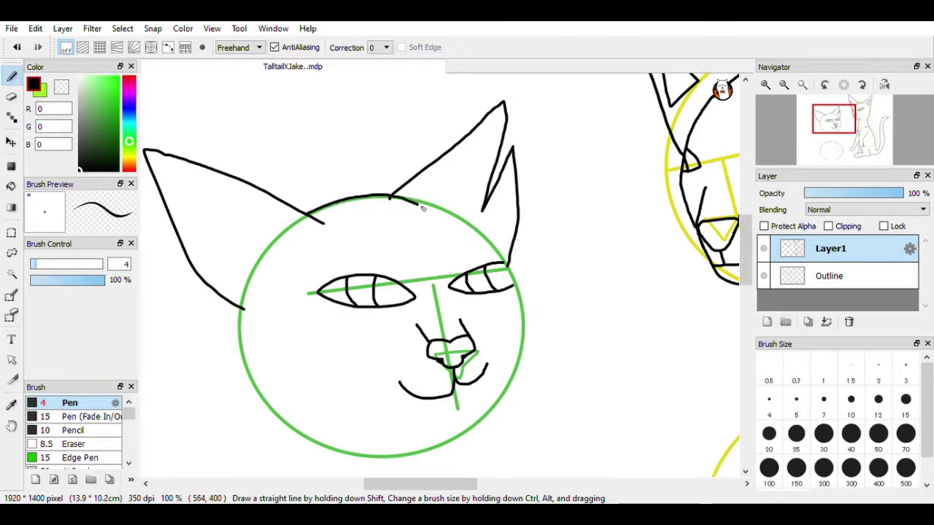
# Step: Outline the top of the head and the far face edge, and draw the near cheek with a fur notch down to the jaw
pyautogui.click(11, 97)
pyautogui.click(11, 77)
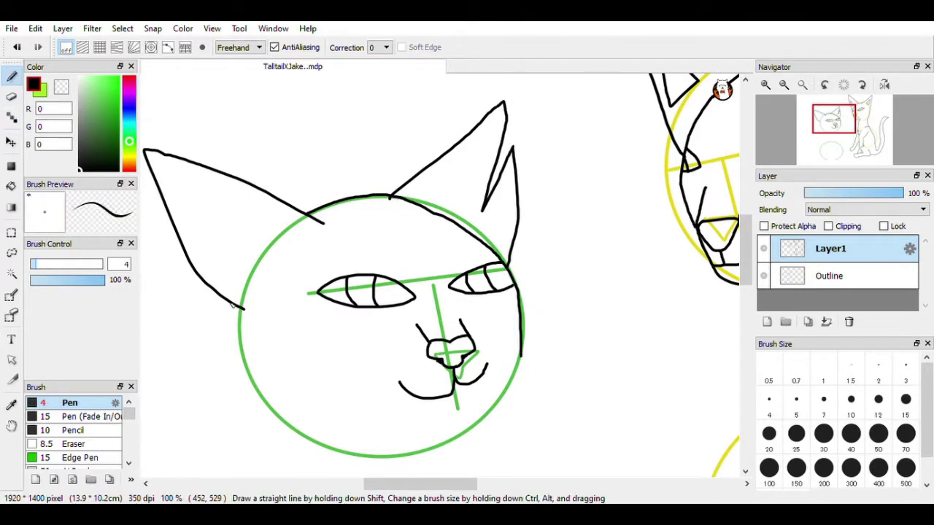
pyautogui.moveTo(232, 305)
pyautogui.mouseDown()
pyautogui.moveTo(259, 402)
pyautogui.moveTo(337, 437)
pyautogui.mouseUp()
pyautogui.click(17, 46)
pyautogui.moveTo(247, 377); pyautogui.dragTo(357, 431)
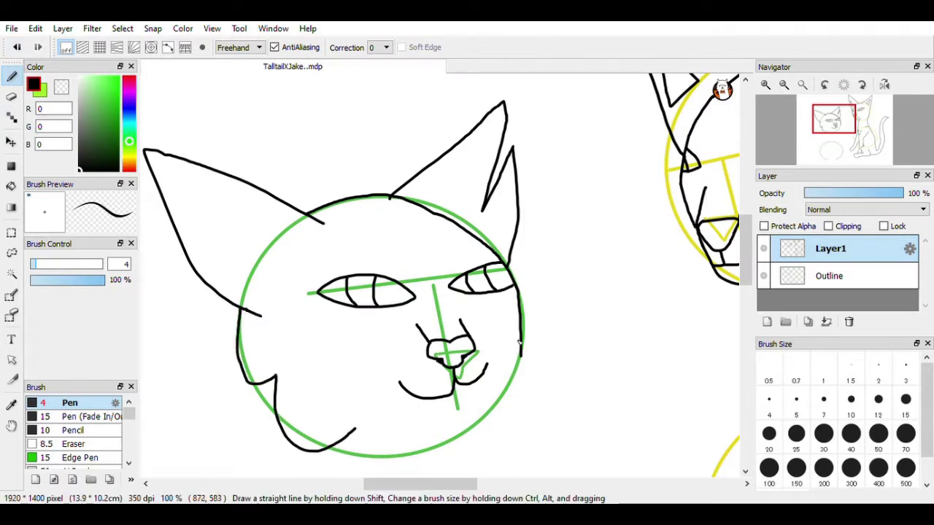
# Step: Redraw the far face edge on the green head with a notched, pointed cheek tuft and a curved chin line below the mouth
pyautogui.scroll(-2, 520, 342)
pyautogui.press('e')
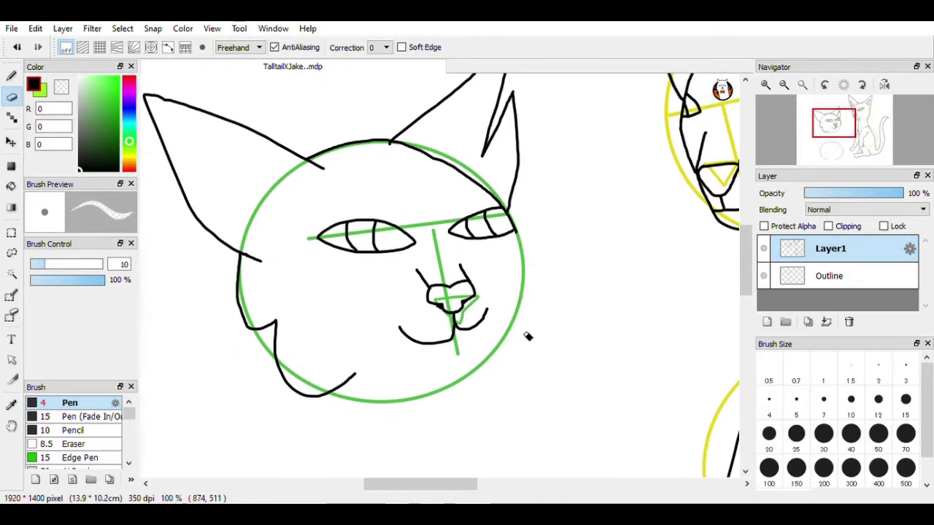
pyautogui.press('p')
pyautogui.moveTo(517, 232); pyautogui.dragTo(493, 353)
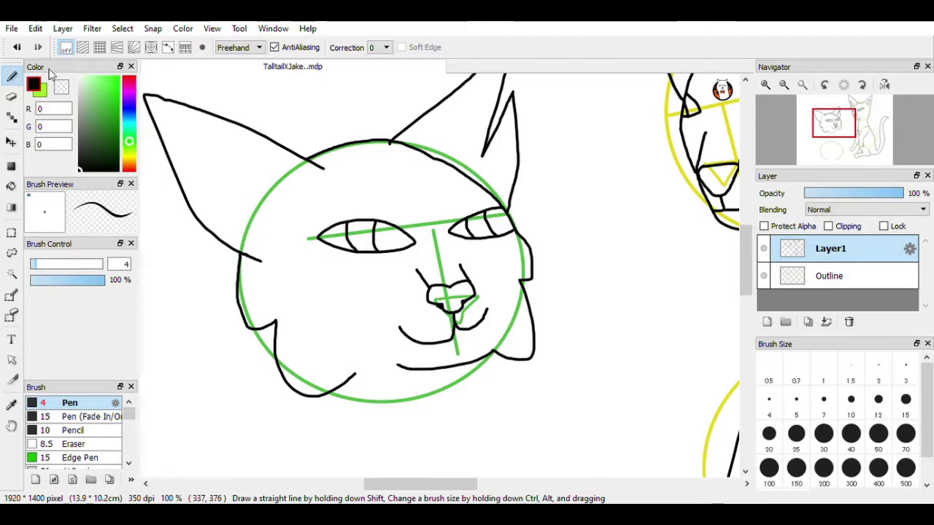
pyautogui.hotkey('ctrl', 'z')
pyautogui.hotkey('ctrl', 'z')
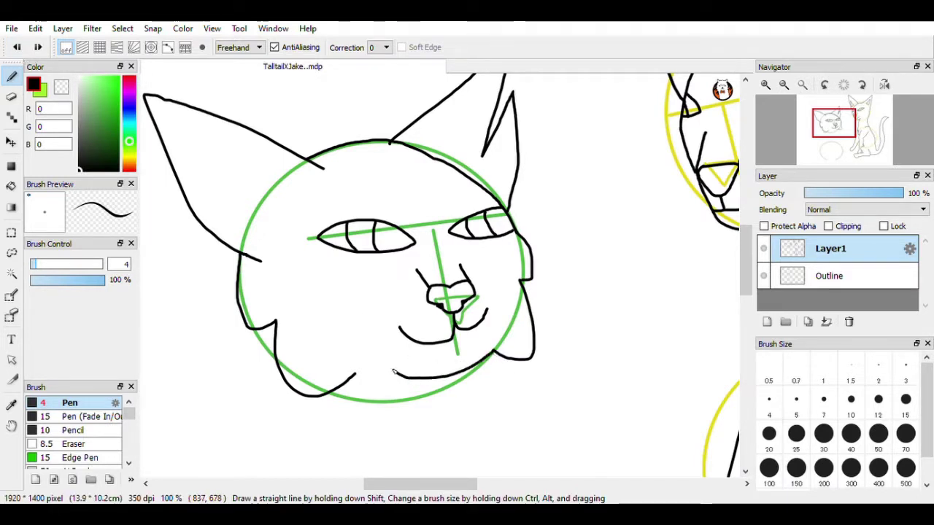
# Step: Try drawing both neck sides, a near shoulder curve and far chest fur tufts between the green head and body circles
pyautogui.scroll(-4, 394, 372)
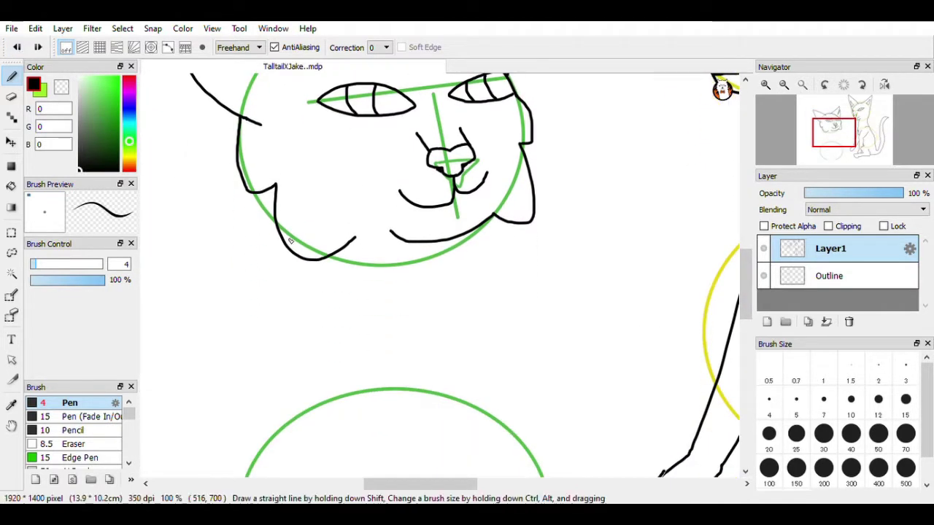
pyautogui.moveTo(302, 261); pyautogui.dragTo(268, 378)
pyautogui.moveTo(237, 432); pyautogui.dragTo(248, 410)
pyautogui.moveTo(458, 237); pyautogui.dragTo(483, 402)
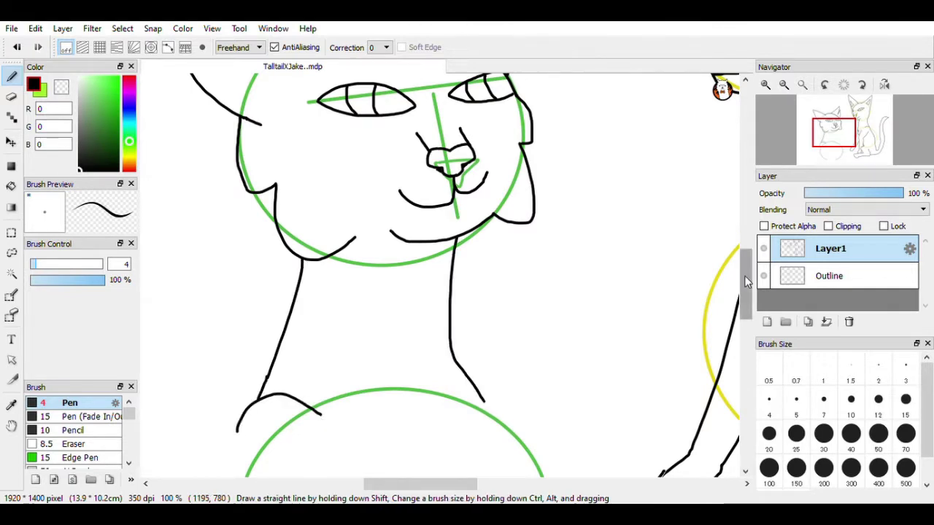
pyautogui.moveTo(745, 282); pyautogui.dragTo(745, 302)
pyautogui.moveTo(484, 288)
pyautogui.mouseDown()
pyautogui.moveTo(436, 325)
pyautogui.moveTo(447, 385)
pyautogui.mouseUp()
pyautogui.press('e')
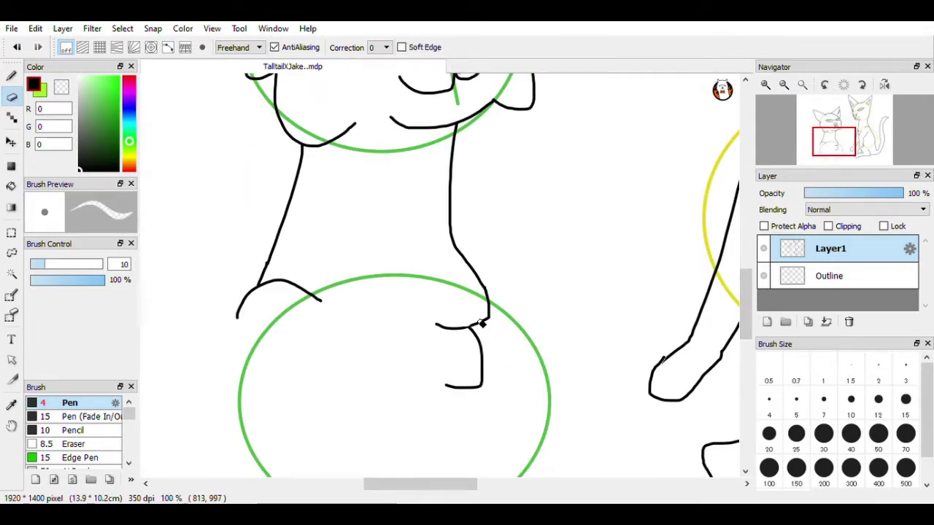
pyautogui.scroll(-2, 482, 323)
pyautogui.moveTo(744, 291); pyautogui.dragTo(744, 232)
pyautogui.click(784, 85)
pyautogui.click(803, 86)
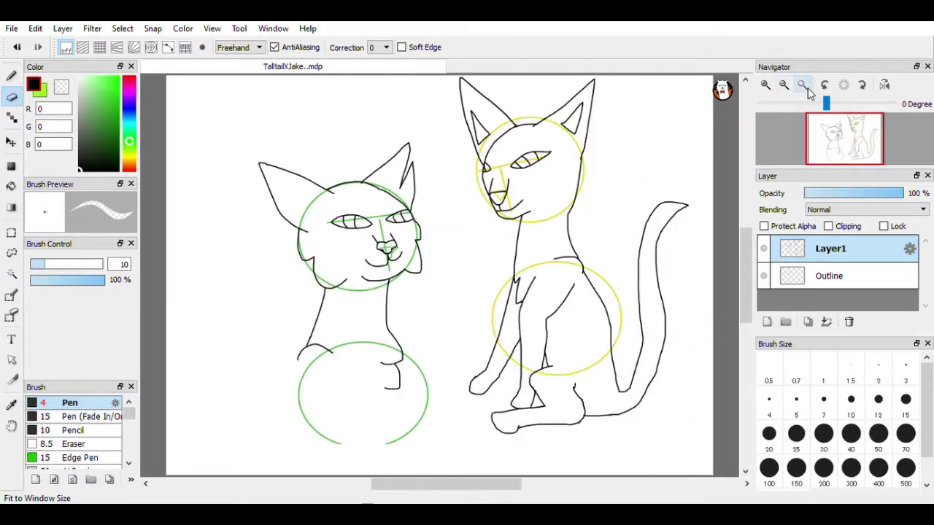
pyautogui.click(10, 253)
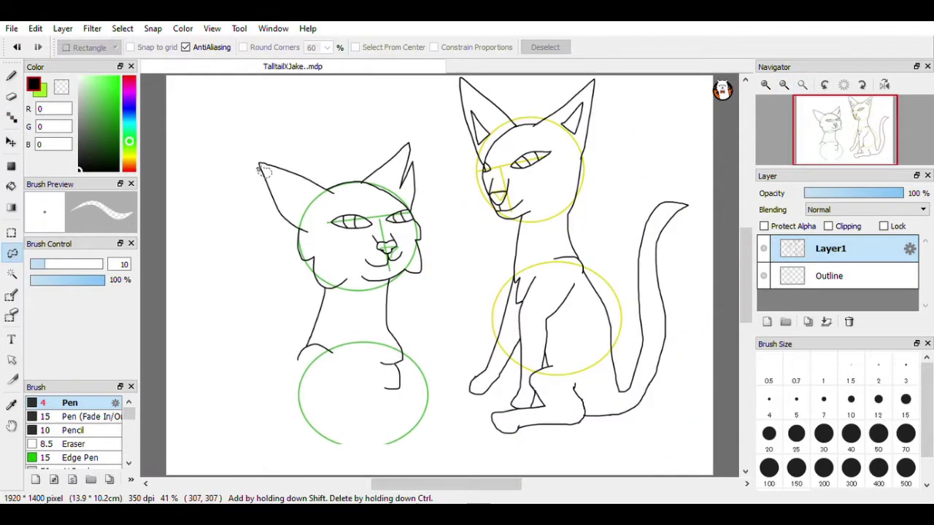
pyautogui.click(17, 47)
pyautogui.click(17, 47)
pyautogui.click(17, 47)
pyautogui.click(17, 47)
# Step: Try a short near neck line meeting a wide shoulder curve below the jaw
pyautogui.click(766, 85)
pyautogui.click(766, 85)
pyautogui.moveTo(453, 483); pyautogui.dragTo(406, 483)
pyautogui.press('b')
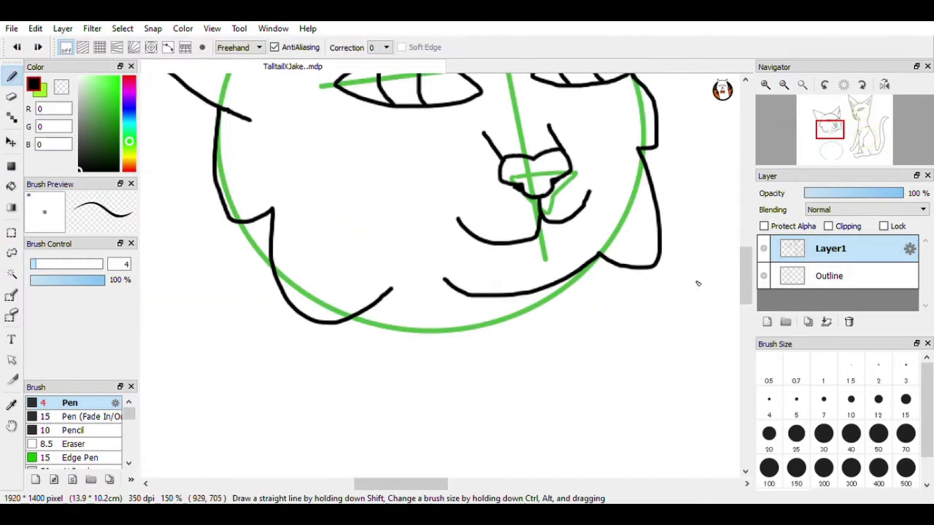
pyautogui.scroll(-3, 697, 284)
pyautogui.moveTo(322, 240); pyautogui.dragTo(303, 323)
pyautogui.moveTo(277, 357); pyautogui.dragTo(398, 338)
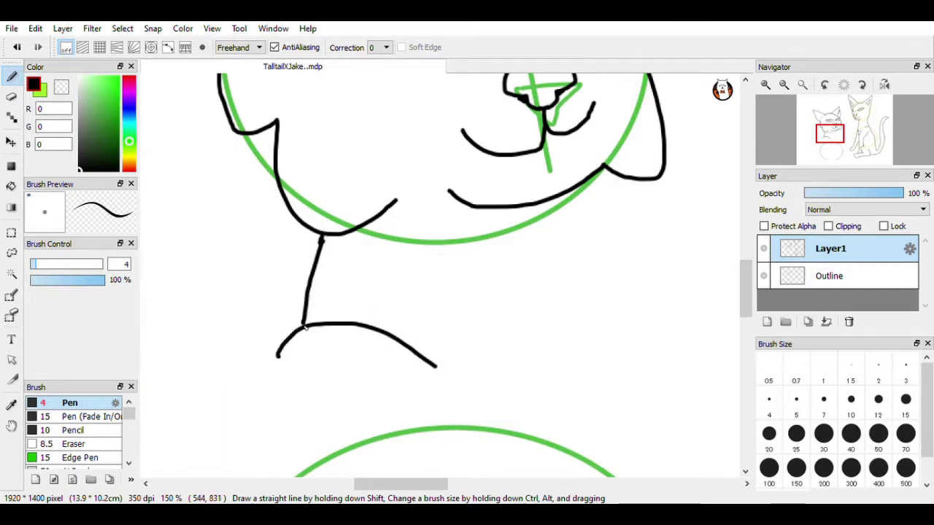
pyautogui.scroll(-2, 305, 327)
pyautogui.click(17, 46)
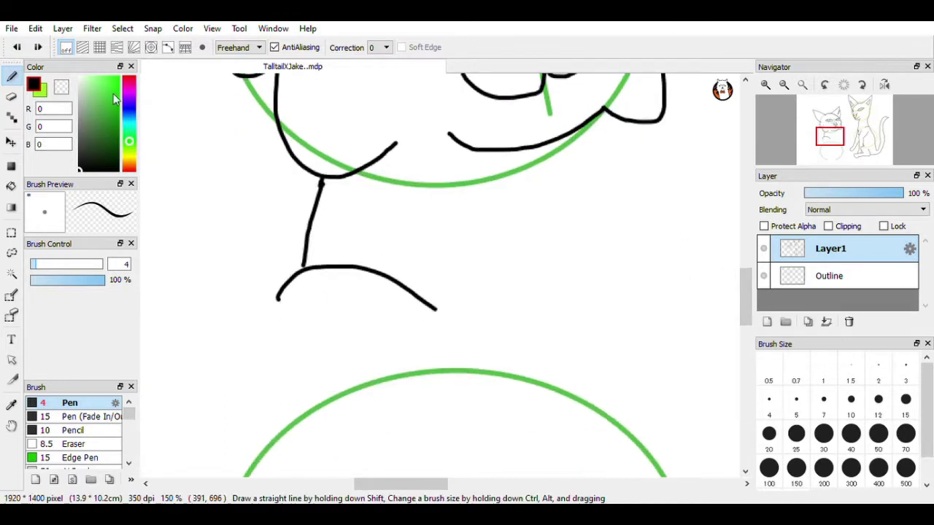
pyautogui.click(20, 50)
pyautogui.click(20, 50)
# Step: Draw the near side of the neck down from the jaw, with a curved shoulder tuft and a short body line below it
pyautogui.moveTo(299, 336)
pyautogui.mouseDown()
pyautogui.moveTo(331, 279)
pyautogui.moveTo(430, 291)
pyautogui.mouseUp()
pyautogui.moveTo(334, 179)
pyautogui.mouseDown()
pyautogui.moveTo(334, 279)
pyautogui.moveTo(325, 202)
pyautogui.moveTo(317, 284)
pyautogui.mouseUp()
pyautogui.click(18, 48)
pyautogui.moveTo(746, 298); pyautogui.dragTo(746, 289)
# Step: Try drawing the far side of the neck and chest down from the chin line
pyautogui.moveTo(572, 168); pyautogui.dragTo(551, 273)
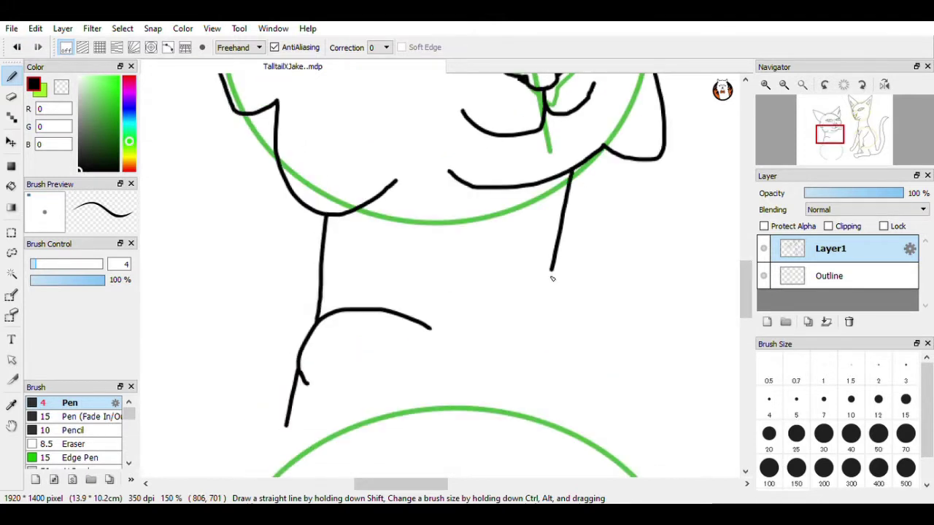
pyautogui.click(17, 46)
pyautogui.moveTo(560, 177); pyautogui.dragTo(545, 468)
pyautogui.moveTo(745, 295); pyautogui.dragTo(745, 324)
pyautogui.moveTo(507, 253); pyautogui.dragTo(592, 315)
pyautogui.click(17, 46)
pyautogui.click(17, 46)
pyautogui.click(17, 46)
# Step: Draw the far neck and chest outline as two bulging fur curves with a notch between them, ending on the body circle
pyautogui.click(783, 85)
pyautogui.click(784, 85)
pyautogui.moveTo(744, 291); pyautogui.dragTo(744, 259)
pyautogui.click(765, 84)
pyautogui.click(765, 84)
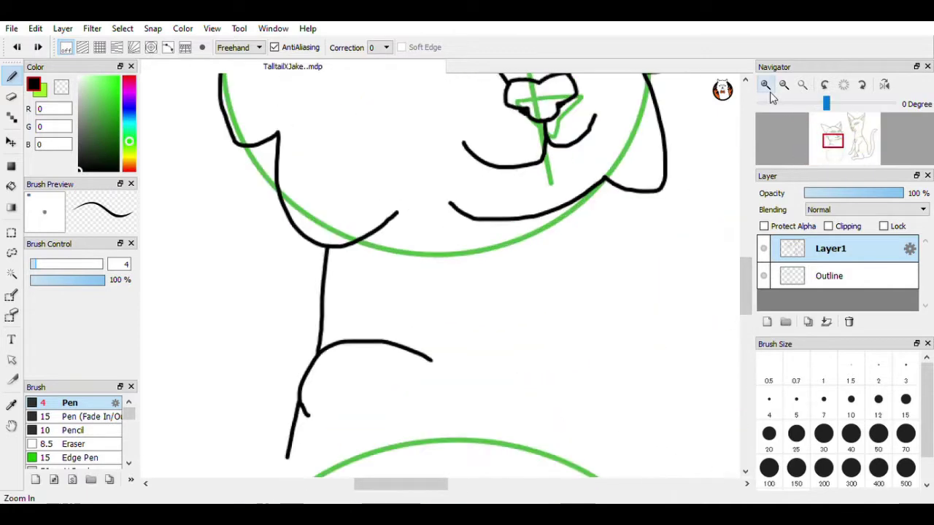
pyautogui.moveTo(575, 202); pyautogui.dragTo(609, 361)
pyautogui.moveTo(747, 282)
pyautogui.mouseDown()
pyautogui.moveTo(747, 308)
pyautogui.moveTo(746, 299)
pyautogui.mouseUp()
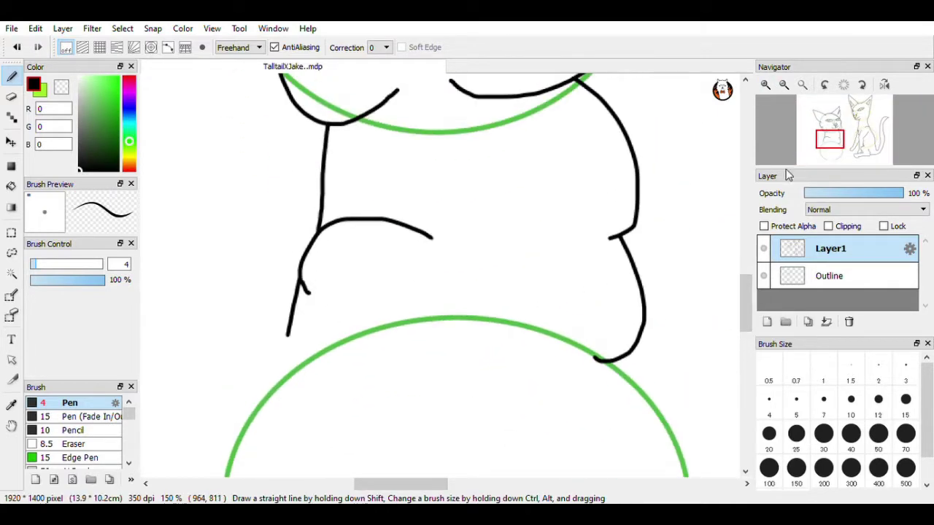
# Step: Try drawing the near foreleg slanting out from the chest across the green body circle
pyautogui.click(784, 85)
pyautogui.click(783, 84)
pyautogui.moveTo(476, 289)
pyautogui.mouseDown()
pyautogui.moveTo(615, 382)
pyautogui.moveTo(583, 406)
pyautogui.moveTo(462, 326)
pyautogui.mouseUp()
pyautogui.click(11, 97)
pyautogui.click(7, 80)
pyautogui.moveTo(483, 358); pyautogui.dragTo(440, 335)
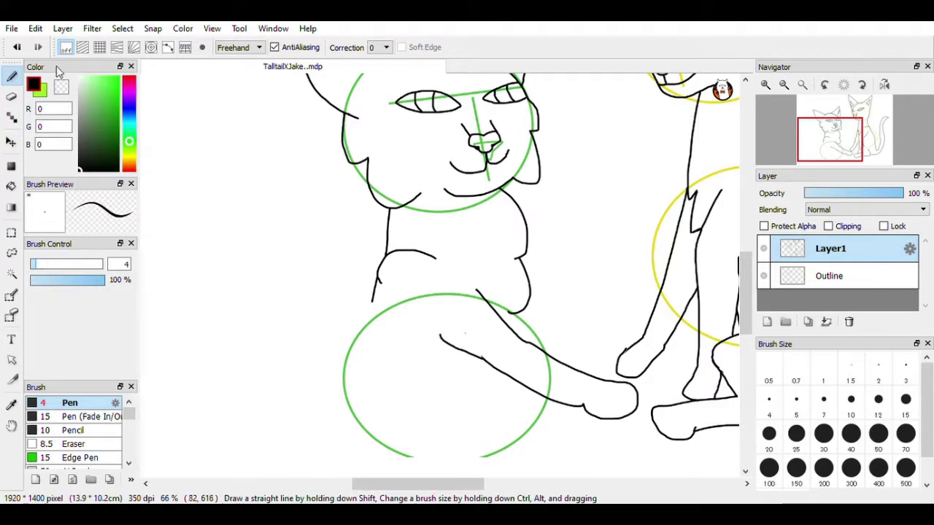
pyautogui.click(17, 47)
pyautogui.click(16, 47)
pyautogui.click(17, 47)
pyautogui.click(17, 47)
pyautogui.moveTo(467, 288)
pyautogui.mouseDown()
pyautogui.moveTo(531, 395)
pyautogui.moveTo(491, 404)
pyautogui.mouseUp()
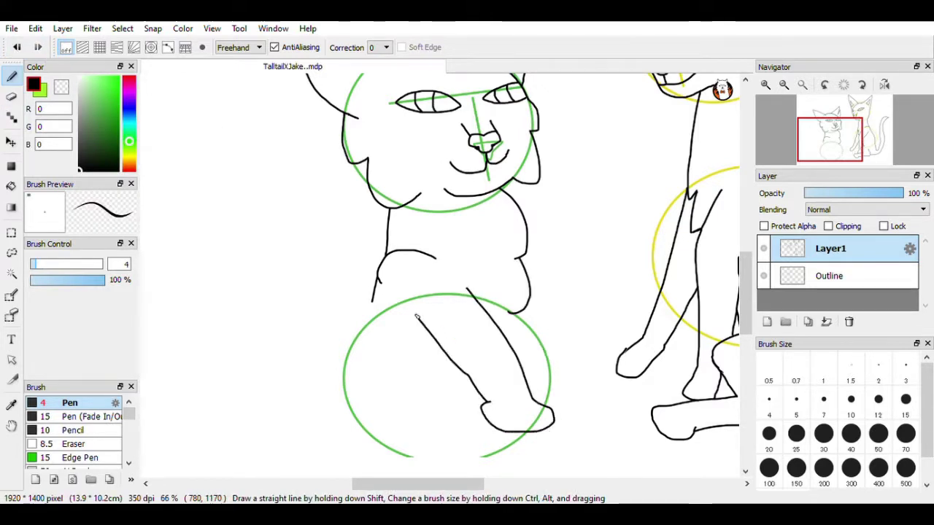
pyautogui.hotkey('ctrl', 'z')
# Step: Draw the near foreleg angled down to the body circle's lower edge and the far foreleg reaching toward the other cat's front paw
pyautogui.moveTo(468, 296)
pyautogui.mouseDown()
pyautogui.moveTo(532, 430)
pyautogui.moveTo(427, 332)
pyautogui.mouseUp()
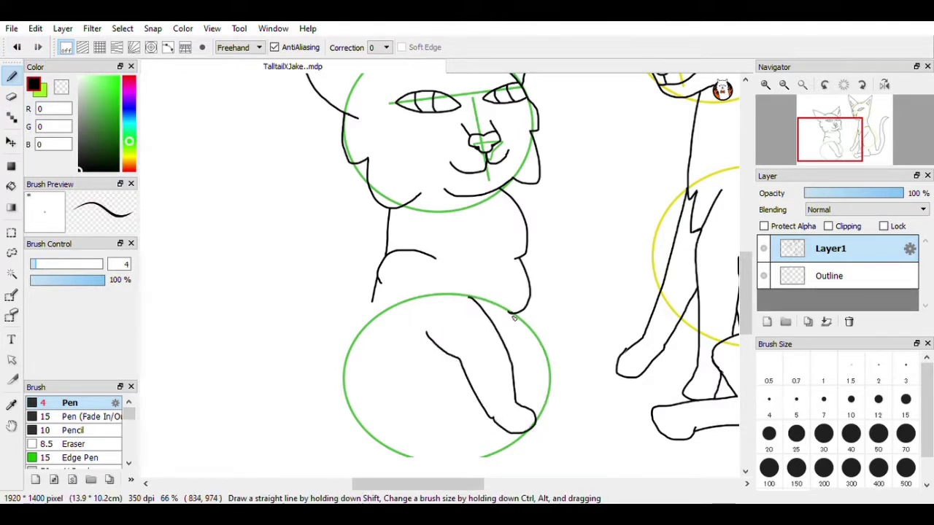
pyautogui.scroll(-1, 612, 267)
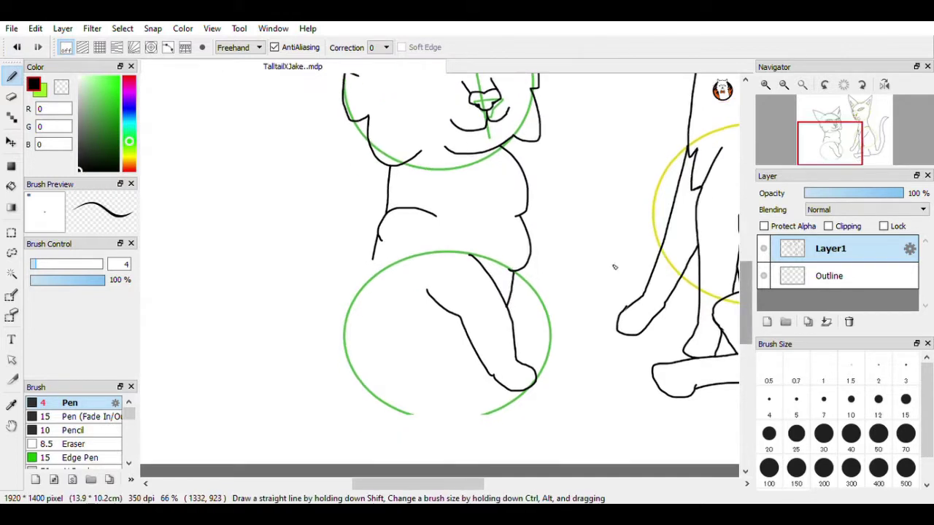
pyautogui.moveTo(522, 222)
pyautogui.mouseDown()
pyautogui.moveTo(605, 334)
pyautogui.moveTo(516, 295)
pyautogui.mouseUp()
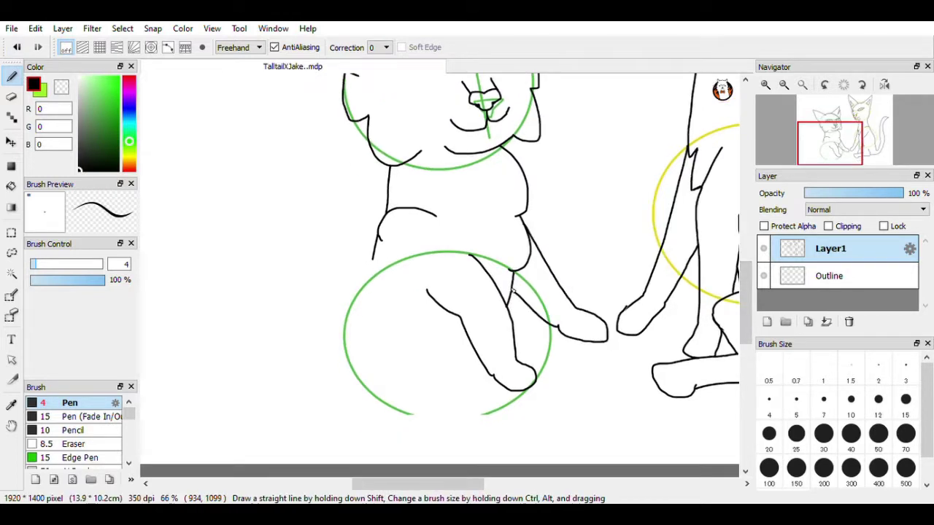
pyautogui.moveTo(747, 283)
pyautogui.mouseDown()
pyautogui.moveTo(744, 254)
pyautogui.moveTo(745, 282)
pyautogui.mouseUp()
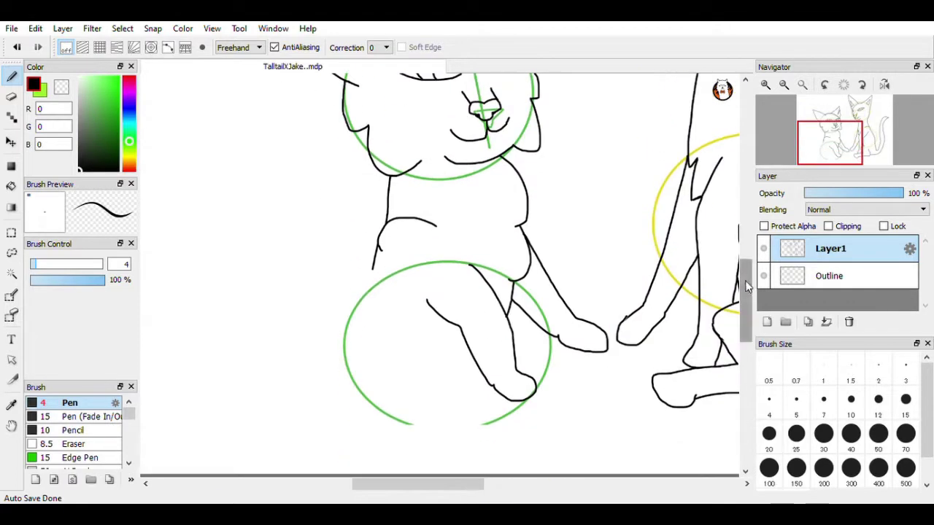
# Step: Draw the back line along the body circle and a bent hind leg with a thigh curve and a rounded, extended paw
pyautogui.moveTo(372, 271); pyautogui.dragTo(359, 385)
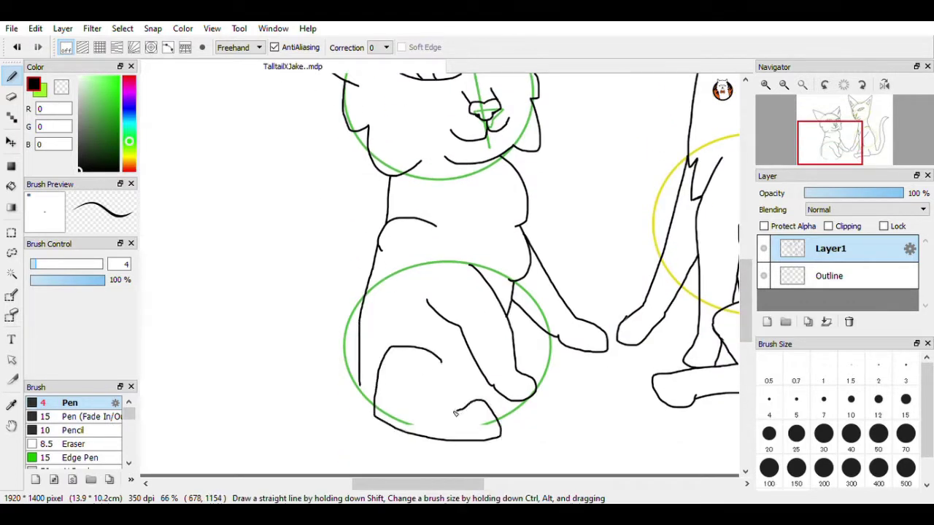
pyautogui.hotkey('ctrl', 'z')
pyautogui.moveTo(434, 358); pyautogui.dragTo(458, 418)
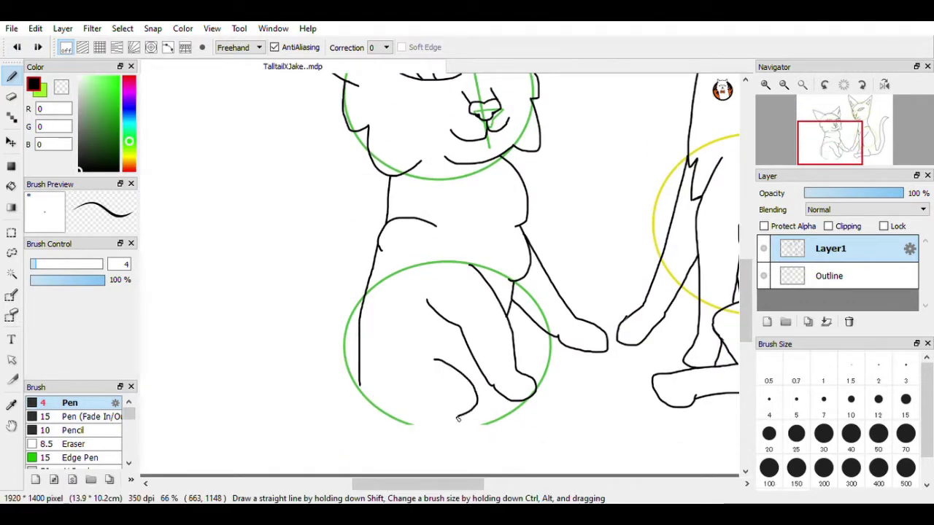
pyautogui.moveTo(471, 454)
pyautogui.mouseDown()
pyautogui.moveTo(412, 405)
pyautogui.moveTo(399, 379)
pyautogui.mouseUp()
pyautogui.press('e')
pyautogui.moveTo(481, 432); pyautogui.dragTo(524, 450)
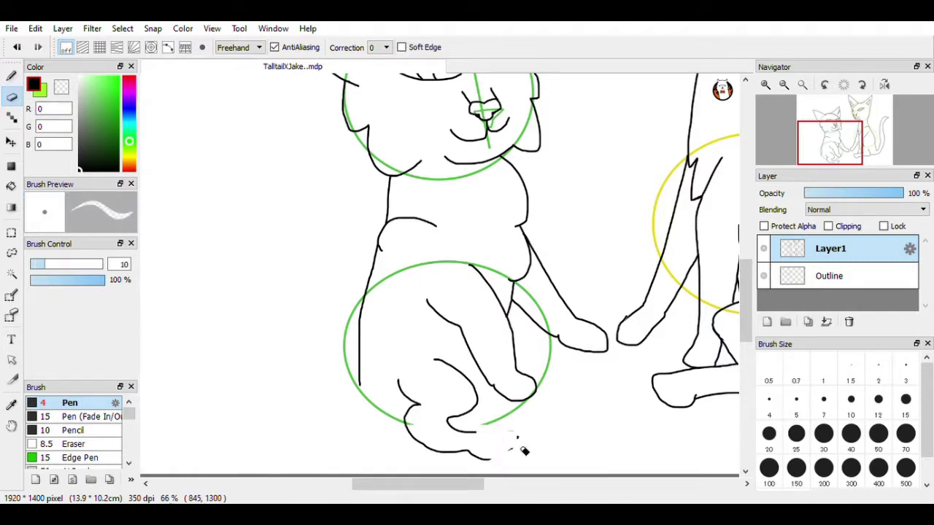
pyautogui.press('p')
pyautogui.moveTo(478, 430); pyautogui.dragTo(499, 431)
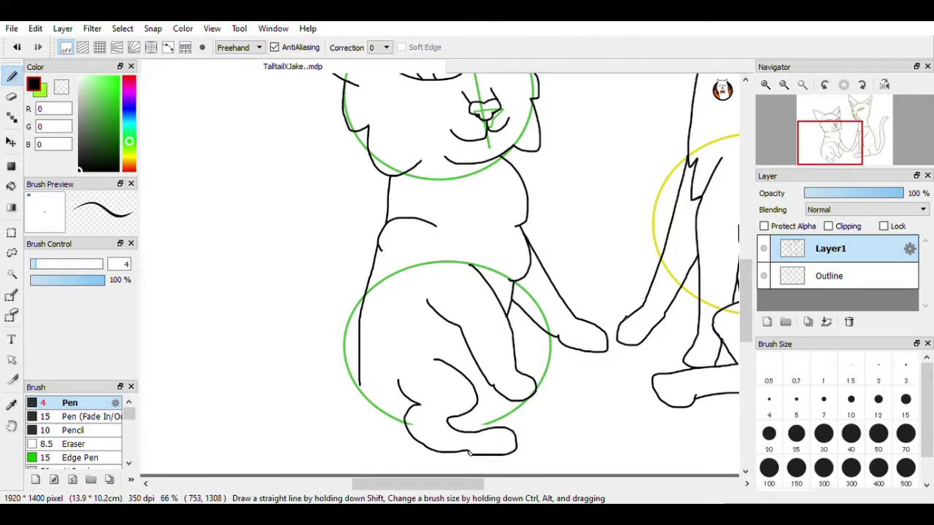
# Step: Draw a large bushy tail curling up behind the back with stepped fur tufts, and the far hind foot behind the near foreleg
pyautogui.hotkey('ctrl', 'z')
pyautogui.moveTo(358, 384)
pyautogui.mouseDown()
pyautogui.moveTo(280, 322)
pyautogui.moveTo(257, 164)
pyautogui.moveTo(154, 219)
pyautogui.moveTo(274, 412)
pyautogui.mouseUp()
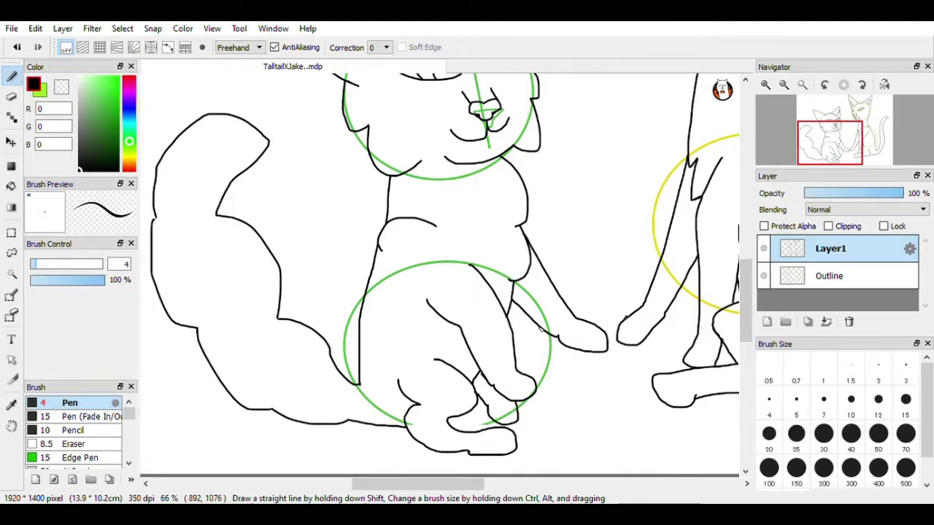
# Step: Erase a band-wide gap through both neck sides just below the jaw and cap the far side's ends with short black strokes
pyautogui.moveTo(745, 294)
pyautogui.mouseDown()
pyautogui.moveTo(746, 252)
pyautogui.moveTo(746, 274)
pyautogui.mouseUp()
pyautogui.click(765, 85)
pyautogui.click(765, 85)
pyautogui.press('e')
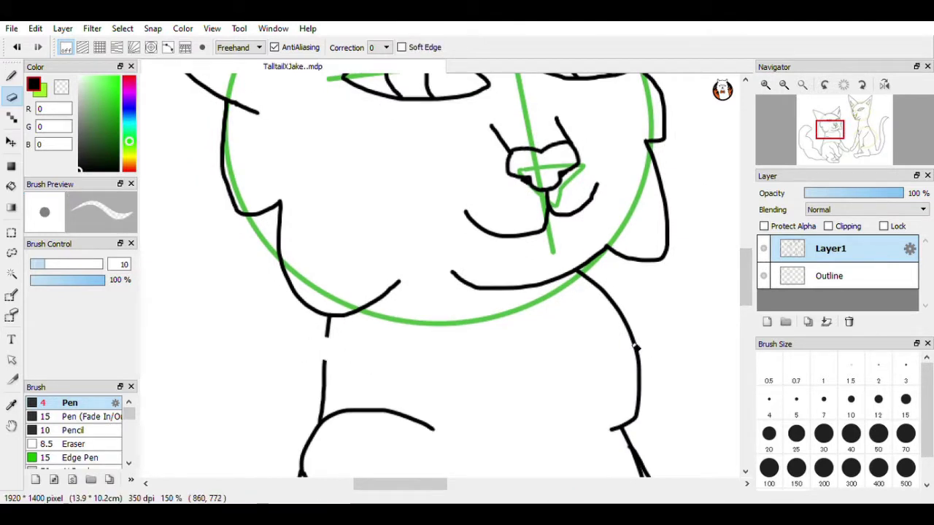
pyautogui.press('b')
pyautogui.moveTo(633, 350); pyautogui.dragTo(640, 358)
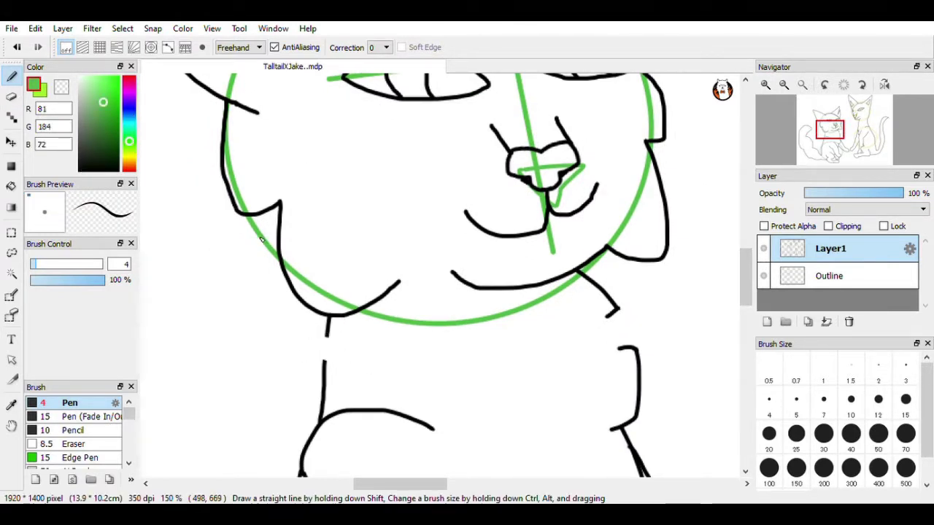
# Step: Set the pen colour to lime green, RGB 125, 201, 33, and try a freehand collar outline across the neck gap
pyautogui.click(42, 89)
pyautogui.click(112, 97)
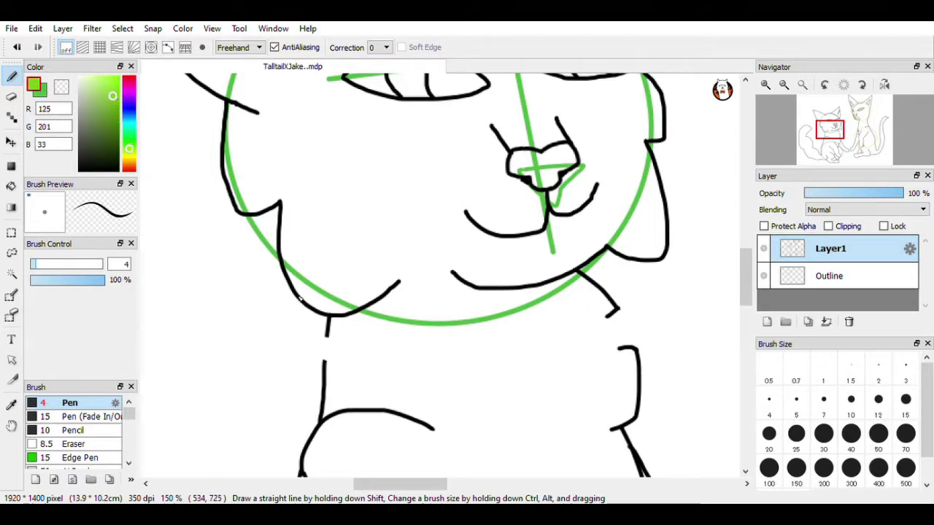
pyautogui.moveTo(319, 353); pyautogui.dragTo(552, 358)
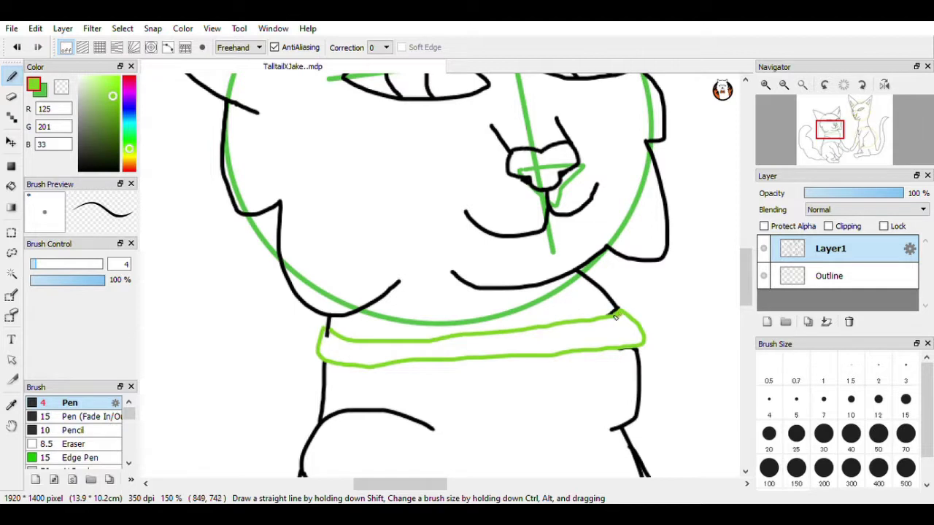
pyautogui.click(16, 46)
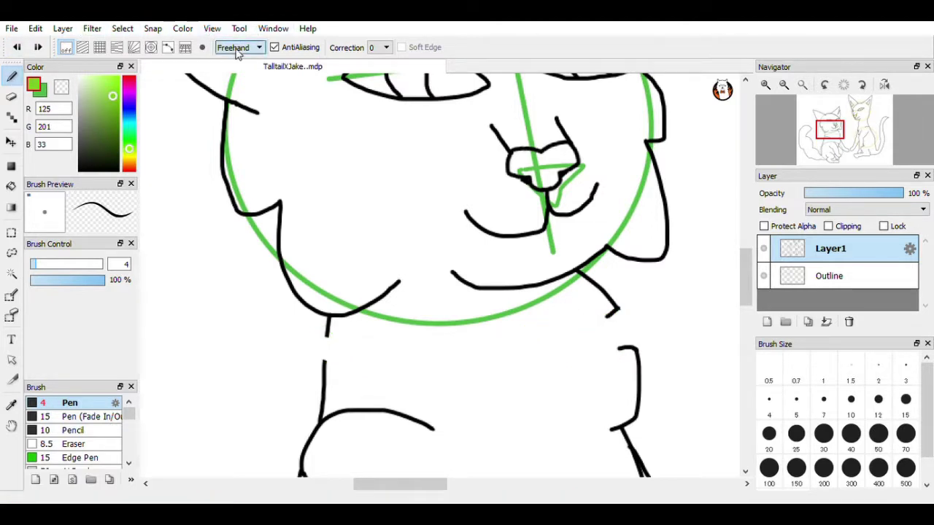
# Step: Try outlining the collar band across the neck with the Curve drawing mode, and return to Freehand
pyautogui.click(241, 79)
pyautogui.click(328, 336)
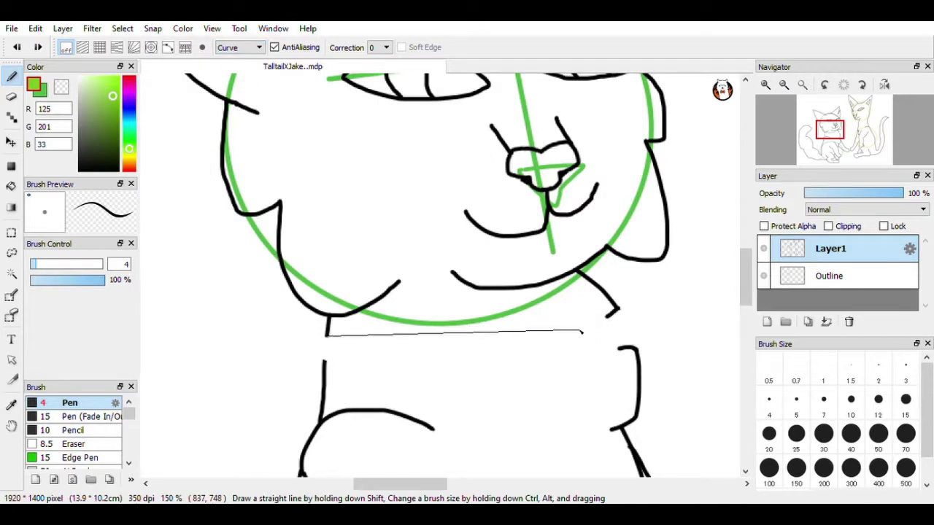
pyautogui.click(471, 353)
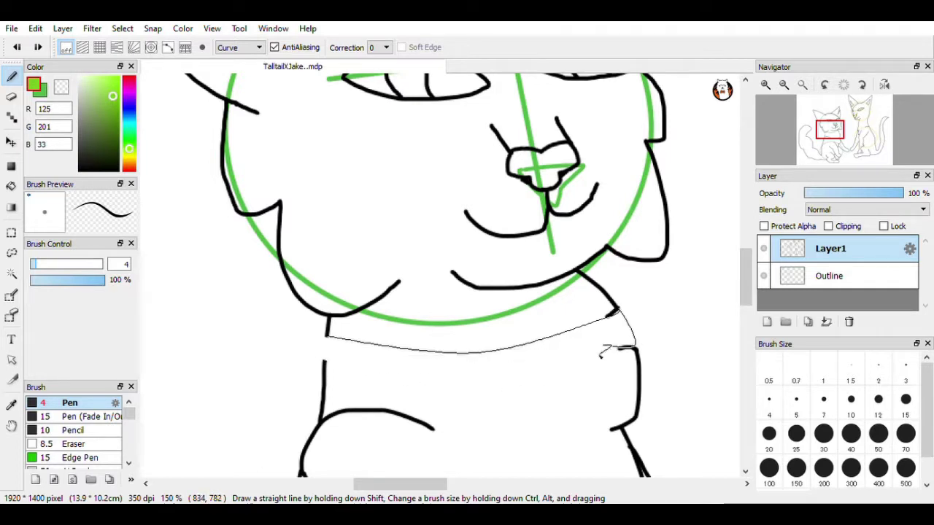
pyautogui.click(607, 348)
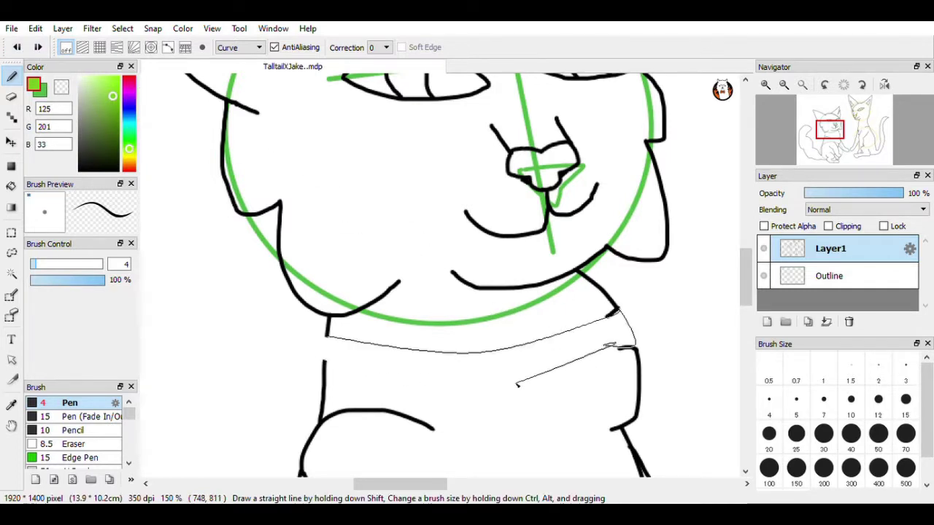
pyautogui.click(517, 380)
pyautogui.click(322, 361)
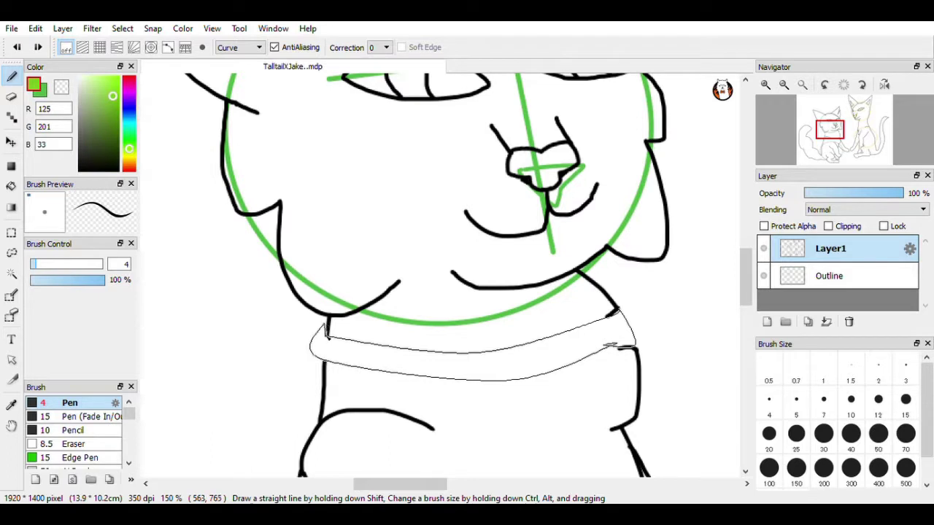
pyautogui.press('Escape')
pyautogui.click(248, 47)
pyautogui.click(252, 59)
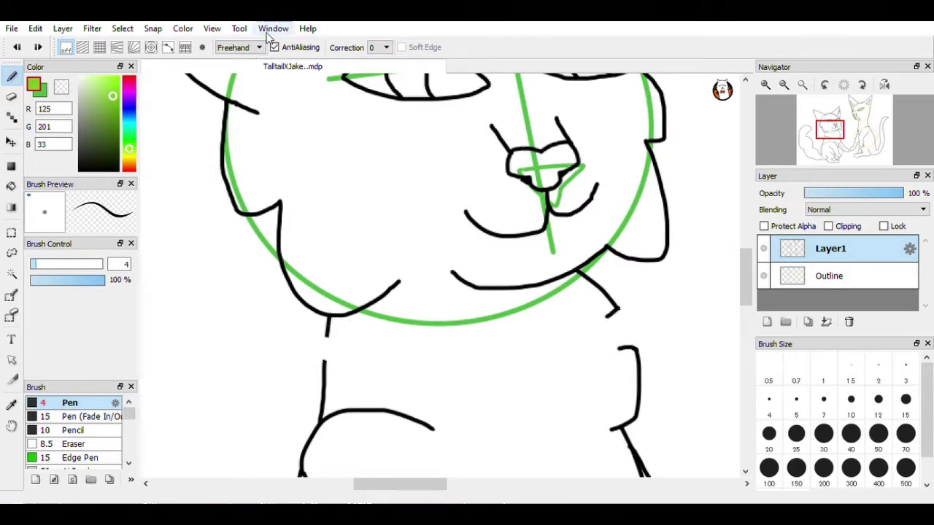
# Step: Outline the collar's upper and lower edges across the neck gap with bent lime green lines using the Line drawing mode
pyautogui.click(239, 47)
pyautogui.click(241, 71)
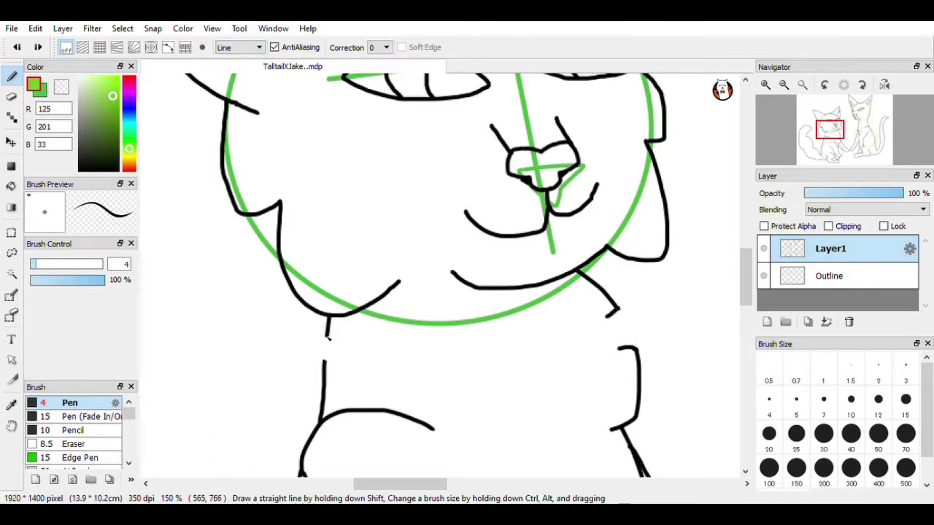
pyautogui.moveTo(326, 337); pyautogui.dragTo(467, 343)
pyautogui.moveTo(467, 342); pyautogui.dragTo(607, 318)
pyautogui.moveTo(323, 359); pyautogui.dragTo(467, 367)
pyautogui.moveTo(466, 367); pyautogui.dragTo(618, 348)
# Step: Trim the black corner on the far neck side, return to Freehand, and close both collar ends with lime green strokes
pyautogui.click(40, 91)
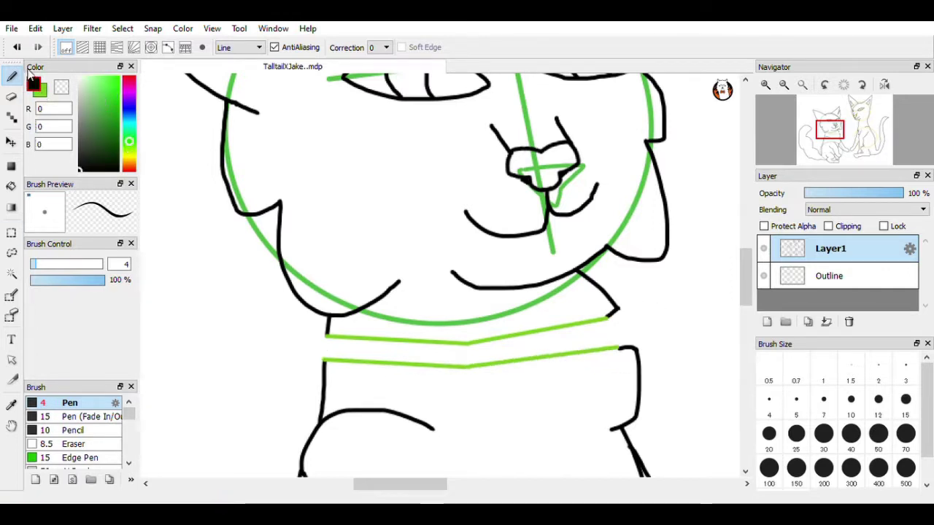
pyautogui.click(11, 96)
pyautogui.click(619, 310)
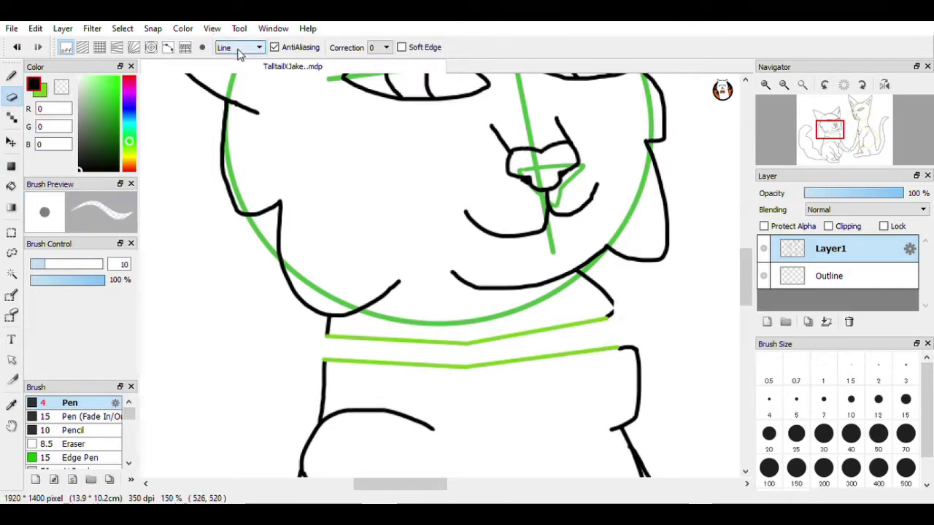
pyautogui.click(238, 48)
pyautogui.click(237, 59)
pyautogui.click(11, 78)
pyautogui.press('x')
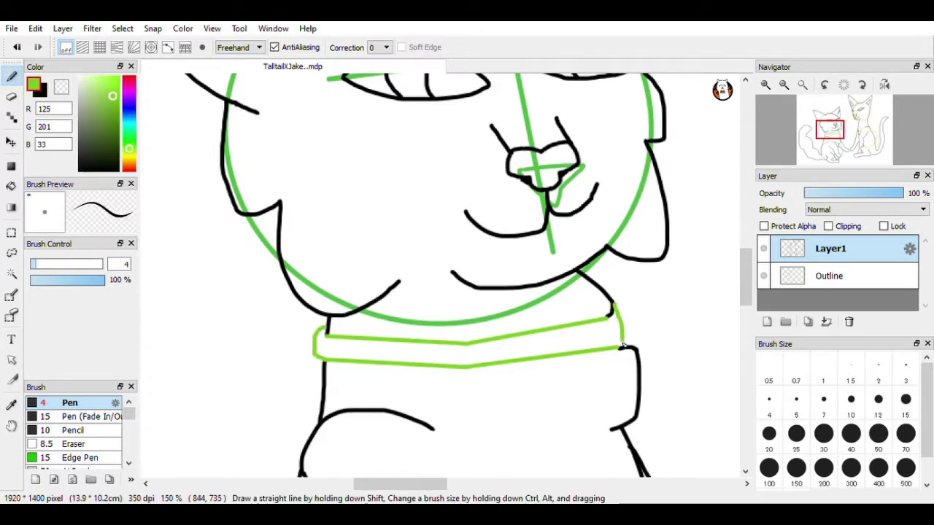
pyautogui.press('x')
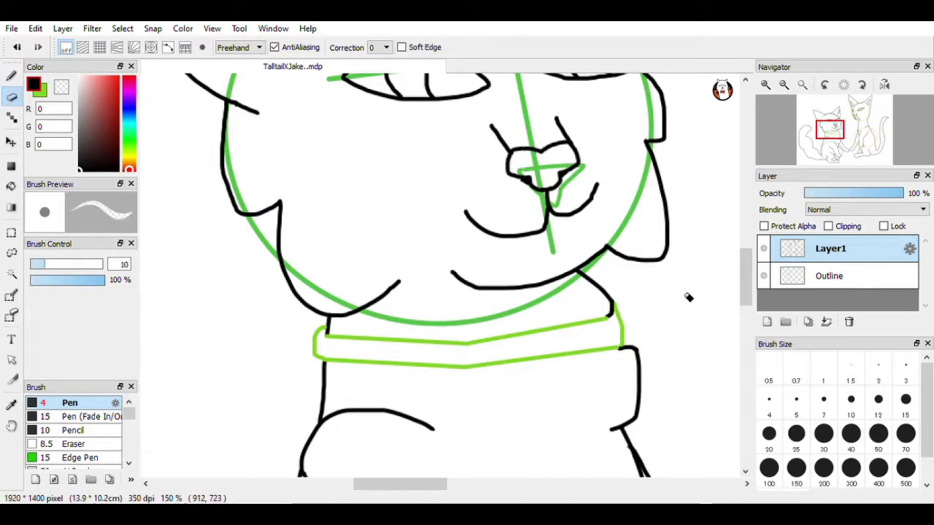
# Step: Fill the collar band with bright lime green, RGB 148, 235, 42, and hide the Outline layer
pyautogui.press('x')
pyautogui.click(8, 187)
pyautogui.click(450, 361)
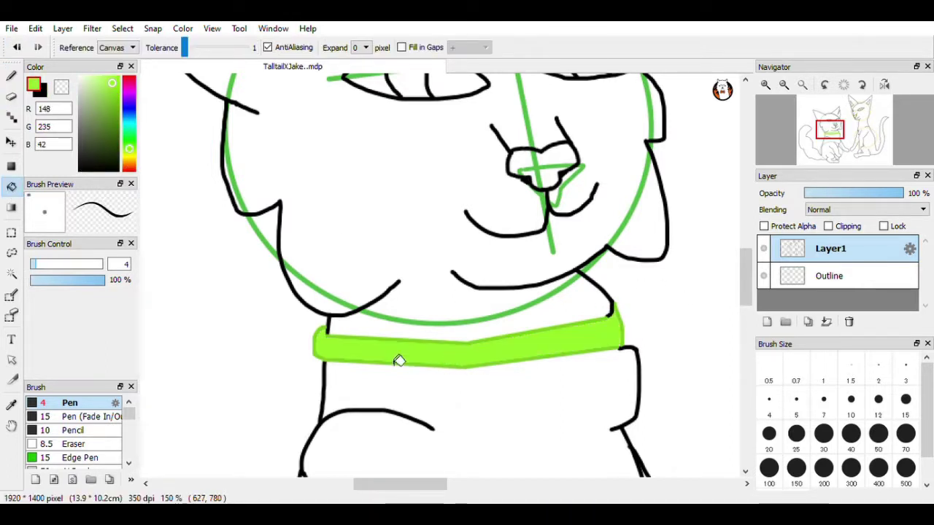
pyautogui.click(763, 275)
pyautogui.click(802, 86)
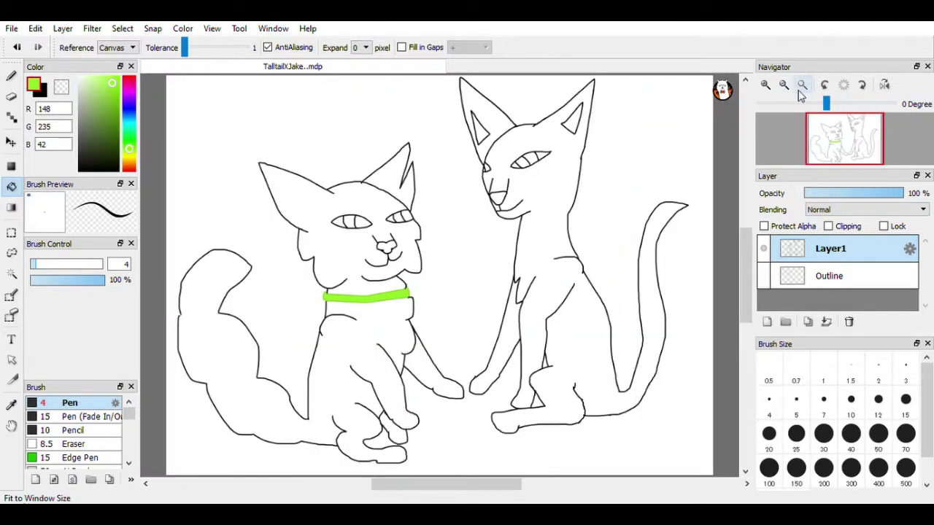
# Step: Draw a small pale yellow ring hanging from the collar's lower edge, with a round tag outline below it
pyautogui.click(768, 86)
pyautogui.click(767, 87)
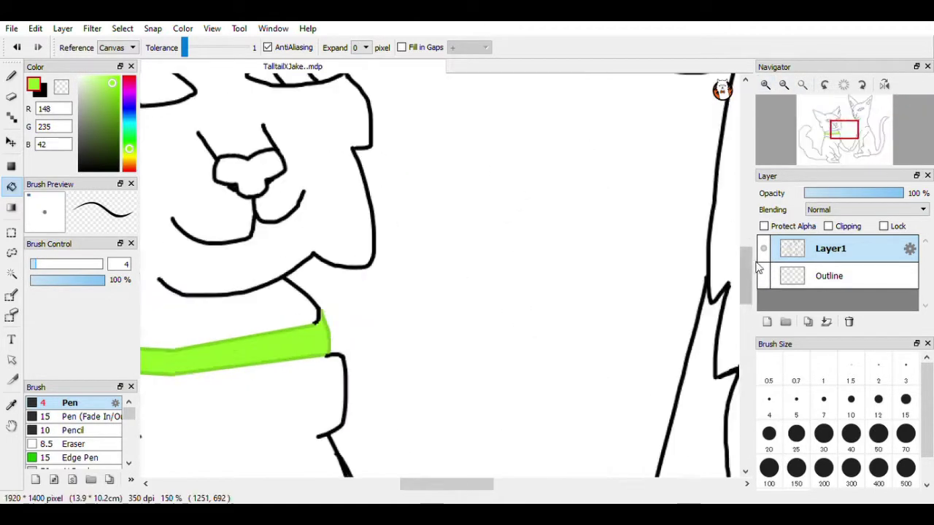
pyautogui.moveTo(748, 245); pyautogui.dragTo(748, 229)
pyautogui.moveTo(461, 486); pyautogui.dragTo(437, 486)
pyautogui.click(766, 86)
pyautogui.click(766, 86)
pyautogui.moveTo(747, 257); pyautogui.dragTo(748, 281)
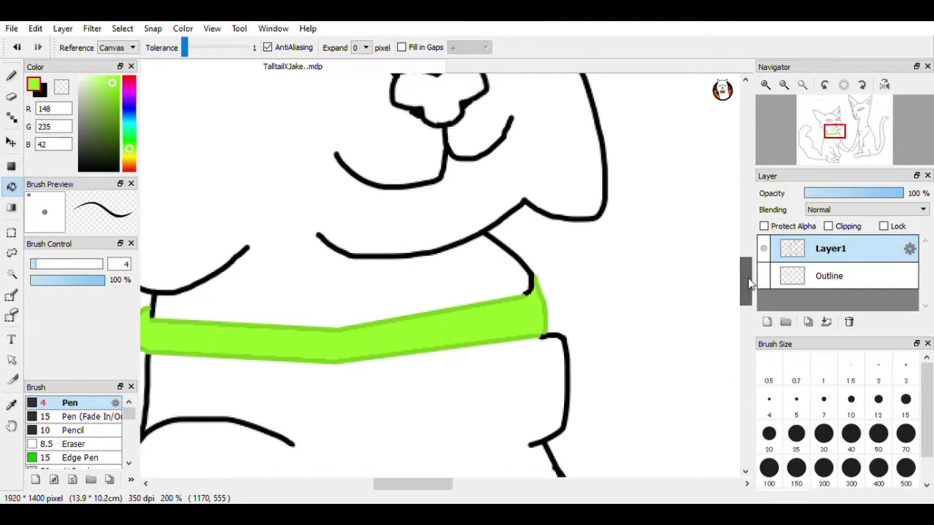
pyautogui.click(128, 156)
pyautogui.click(100, 79)
pyautogui.click(10, 76)
pyautogui.moveTo(416, 347)
pyautogui.mouseDown()
pyautogui.moveTo(468, 370)
pyautogui.moveTo(419, 347)
pyautogui.moveTo(432, 361)
pyautogui.moveTo(447, 354)
pyautogui.moveTo(467, 368)
pyautogui.mouseUp()
pyautogui.hotkey('ctrl', 'z')
# Step: Try filling the round tag with yellow, RGB 231, 235, 96, then undo the fill and the tag outline
pyautogui.click(103, 83)
pyautogui.click(11, 185)
pyautogui.click(440, 392)
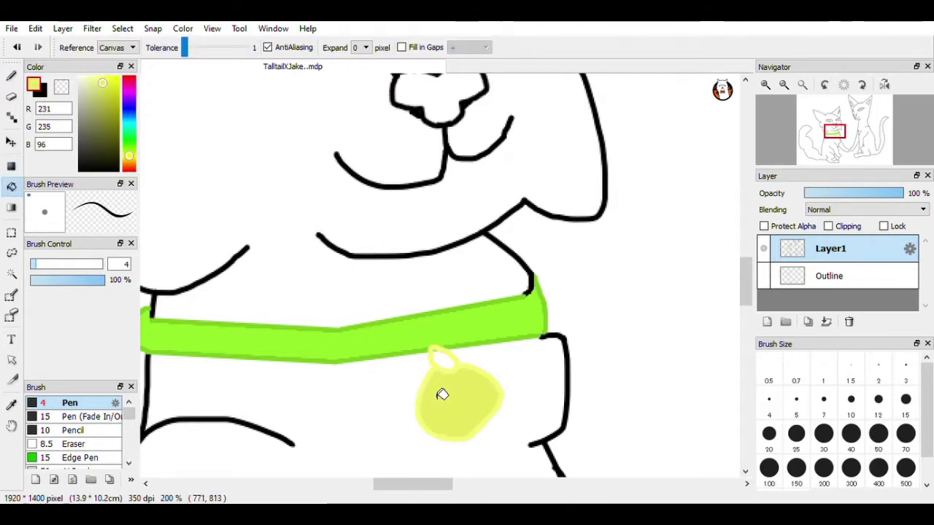
pyautogui.click(15, 47)
pyautogui.click(15, 48)
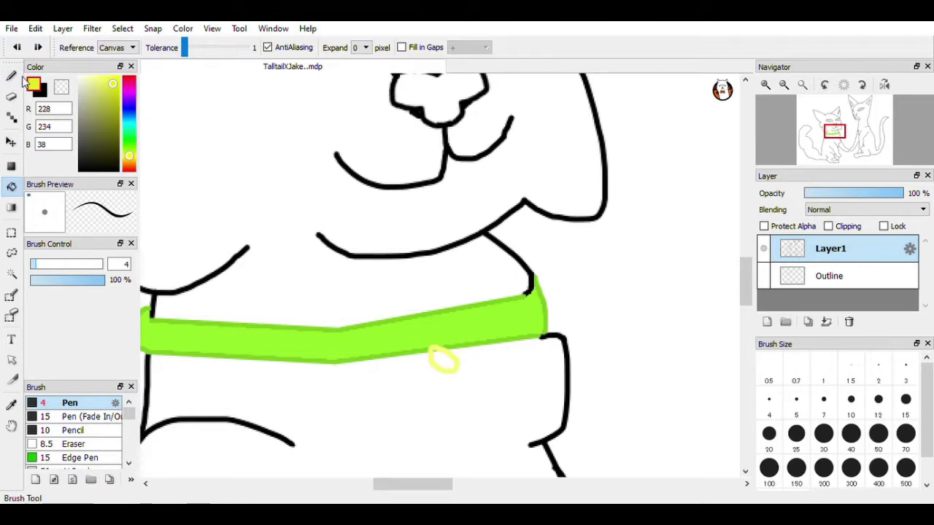
# Step: Draw a new round tag outline below the collar ring in yellow, RGB 228, 234, 38
pyautogui.press('b')
pyautogui.moveTo(434, 367); pyautogui.dragTo(495, 410)
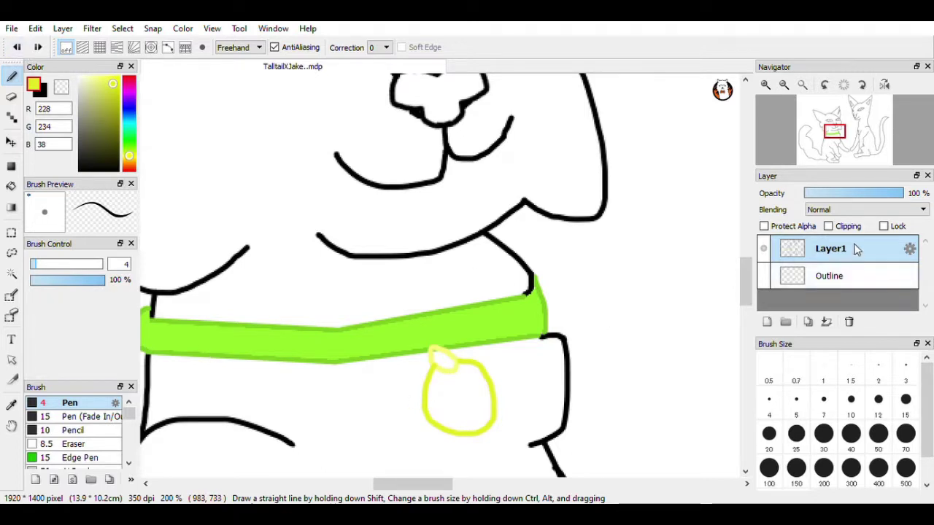
pyautogui.click(905, 276)
pyautogui.click(904, 249)
# Step: Erase the uneven far side of the yellow tag outline and redraw it as a rounder curve
pyautogui.click(11, 96)
pyautogui.moveTo(493, 426)
pyautogui.mouseDown()
pyautogui.moveTo(500, 397)
pyautogui.moveTo(488, 423)
pyautogui.mouseUp()
pyautogui.click(11, 76)
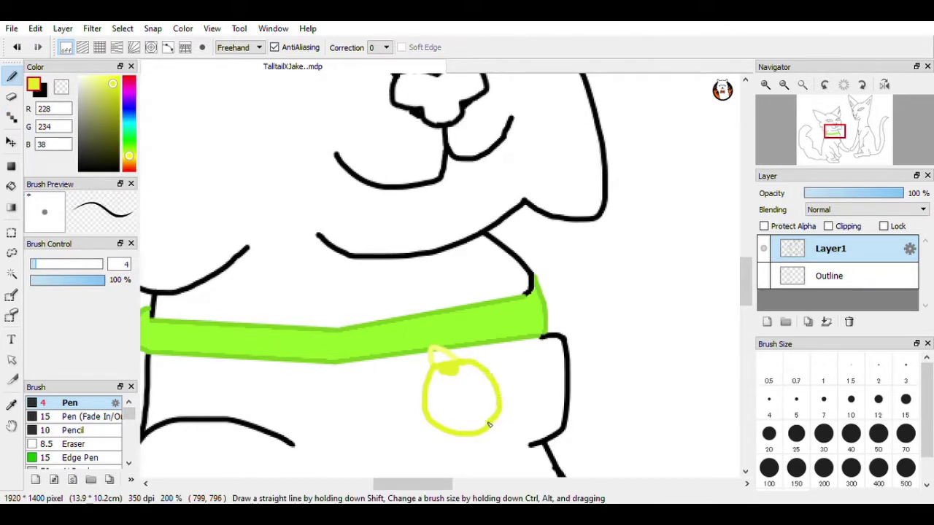
pyautogui.hotkey('ctrl', 'z')
pyautogui.moveTo(479, 365)
pyautogui.mouseDown()
pyautogui.moveTo(501, 393)
pyautogui.moveTo(491, 427)
pyautogui.mouseUp()
pyautogui.press('e')
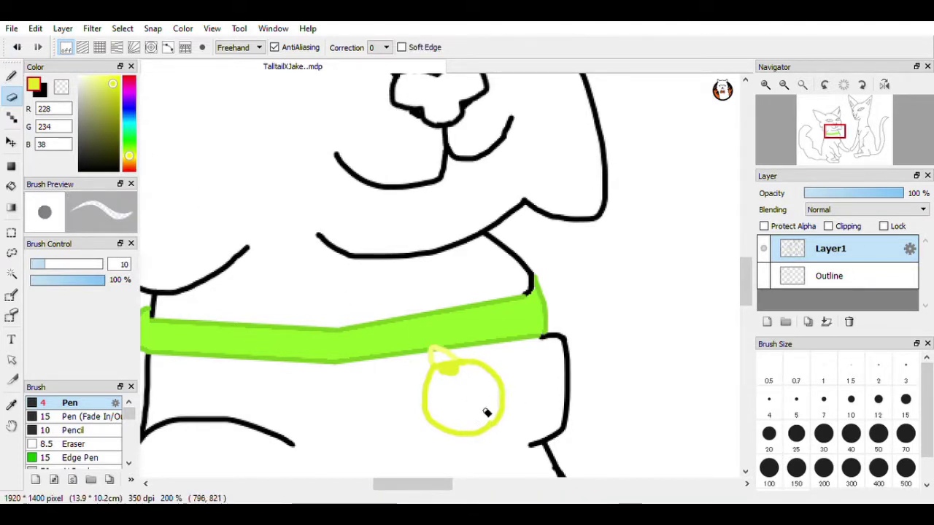
pyautogui.click(11, 76)
# Step: Try filling the round tag with yellow, including the lighter shade RGB 237, 241, 91
pyautogui.click(766, 85)
pyautogui.moveTo(748, 285); pyautogui.dragTo(749, 305)
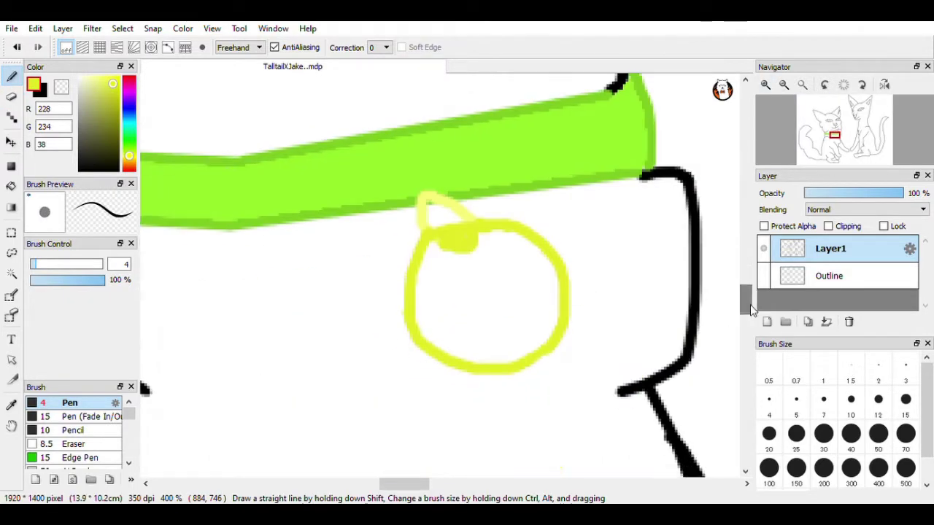
pyautogui.click(11, 186)
pyautogui.click(459, 291)
pyautogui.click(17, 48)
pyautogui.click(103, 81)
pyautogui.click(479, 273)
pyautogui.click(16, 48)
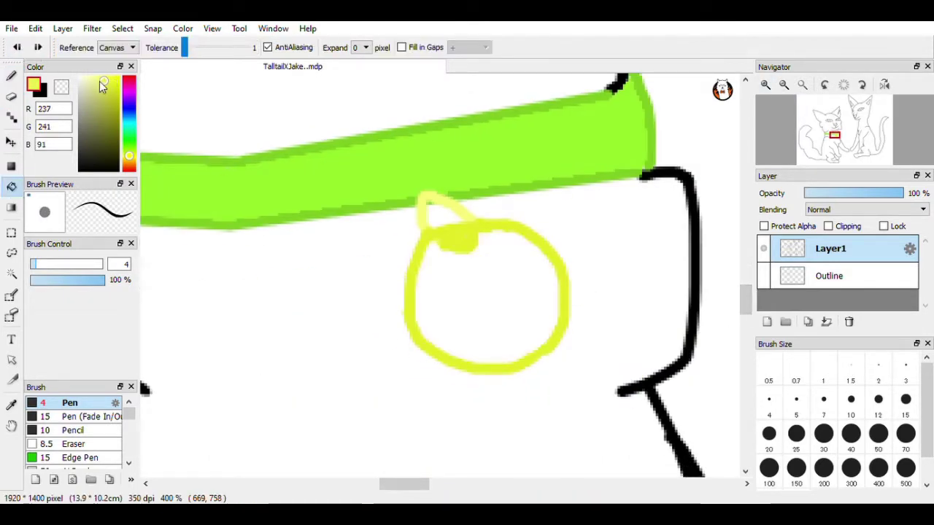
# Step: Fill the round tag with pale yellow and shade the patch below the ring in darker yellow, RGB 216, 221, 47
pyautogui.click(101, 80)
pyautogui.click(506, 290)
pyautogui.press('b')
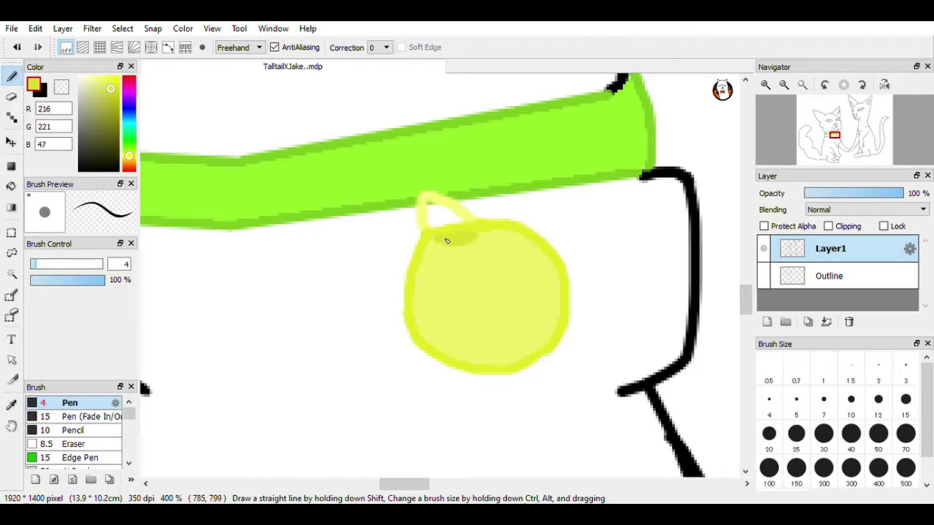
pyautogui.press('g')
pyautogui.press('b')
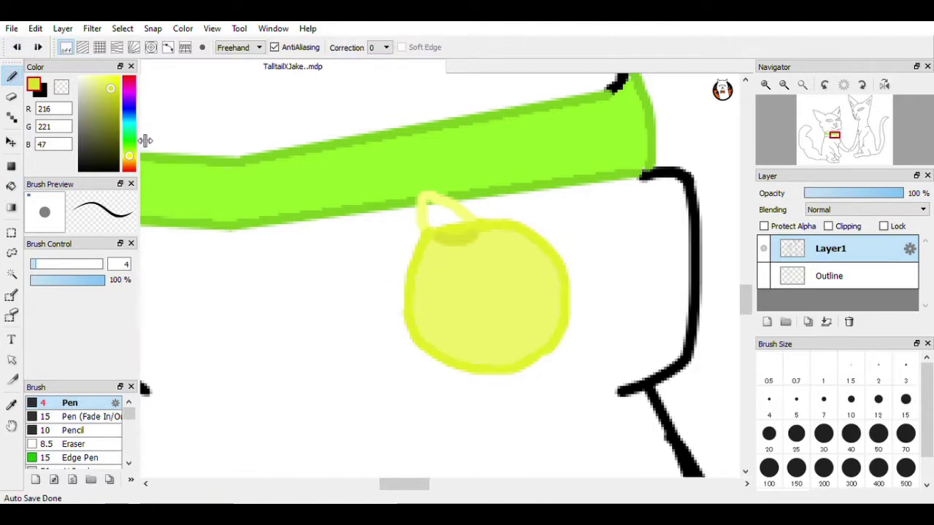
# Step: Set the pen to green, RGB 31, 161, 13, at size 1.5 and write the letter J on the tag with the view rotated
pyautogui.click(128, 142)
pyautogui.click(765, 84)
pyautogui.click(765, 85)
pyautogui.moveTo(408, 484)
pyautogui.mouseDown()
pyautogui.moveTo(418, 483)
pyautogui.moveTo(397, 484)
pyautogui.mouseUp()
pyautogui.click(861, 84)
pyautogui.click(851, 381)
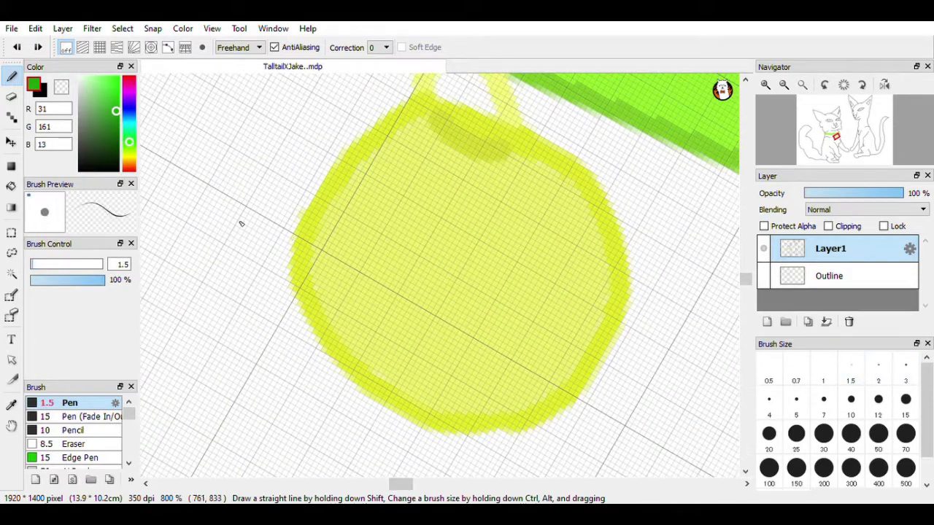
pyautogui.moveTo(382, 206); pyautogui.dragTo(351, 261)
pyautogui.moveTo(359, 205)
pyautogui.mouseDown()
pyautogui.moveTo(419, 243)
pyautogui.moveTo(404, 290)
pyautogui.mouseUp()
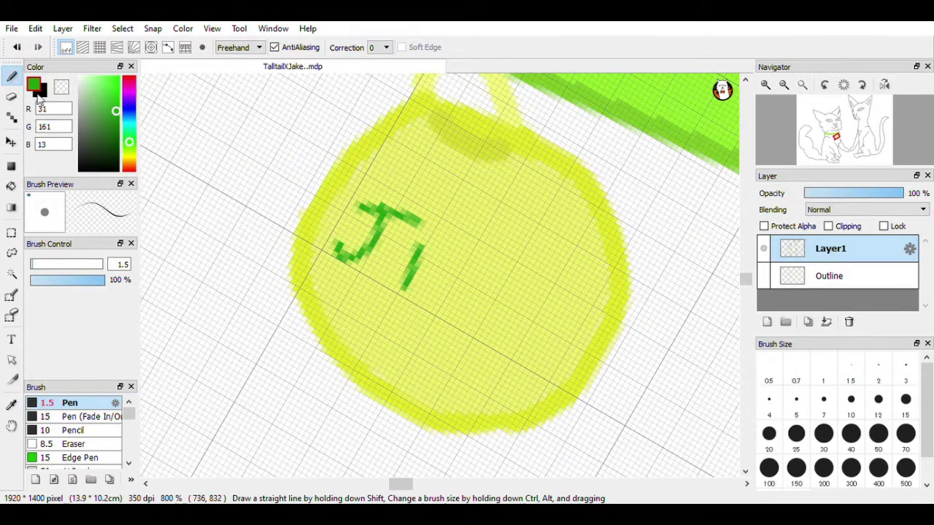
# Step: Undo the stray stroke beside the J and draw the letter A, redoing its second leg and crossbar
pyautogui.click(17, 47)
pyautogui.moveTo(437, 236); pyautogui.dragTo(384, 285)
pyautogui.moveTo(438, 241); pyautogui.dragTo(433, 308)
pyautogui.moveTo(410, 268); pyautogui.dragTo(458, 298)
pyautogui.click(17, 47)
pyautogui.click(16, 47)
pyautogui.moveTo(437, 240); pyautogui.dragTo(437, 313)
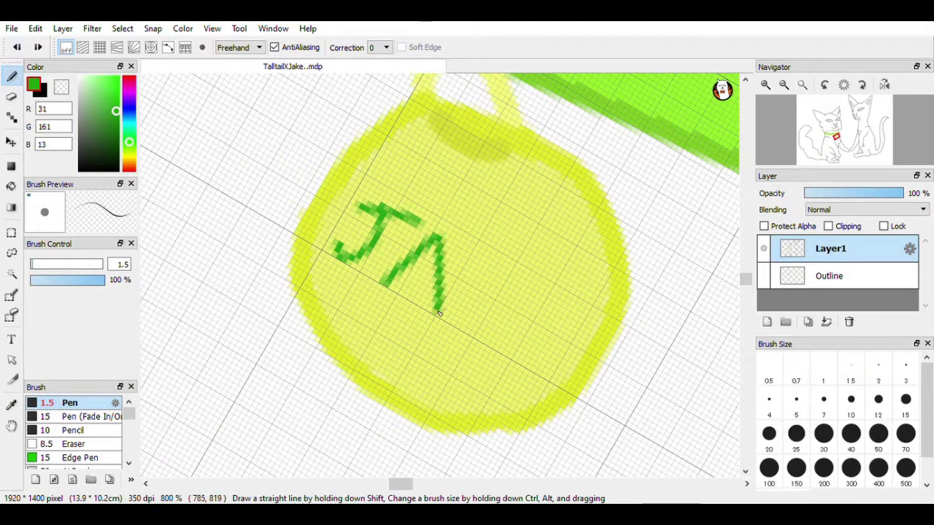
pyautogui.moveTo(410, 264); pyautogui.dragTo(441, 282)
# Step: Write the letters K and E after the A so the tag reads JAKE
pyautogui.moveTo(478, 257); pyautogui.dragTo(459, 320)
pyautogui.moveTo(524, 266)
pyautogui.mouseDown()
pyautogui.moveTo(477, 290)
pyautogui.moveTo(499, 340)
pyautogui.mouseUp()
pyautogui.moveTo(553, 277)
pyautogui.mouseDown()
pyautogui.moveTo(527, 353)
pyautogui.moveTo(584, 295)
pyautogui.mouseUp()
pyautogui.moveTo(538, 313)
pyautogui.mouseDown()
pyautogui.moveTo(571, 332)
pyautogui.moveTo(566, 363)
pyautogui.mouseUp()
# Step: Fill the collared cat's nose with greyish tan, RGB 199, 172, 153
pyautogui.click(801, 84)
pyautogui.click(765, 85)
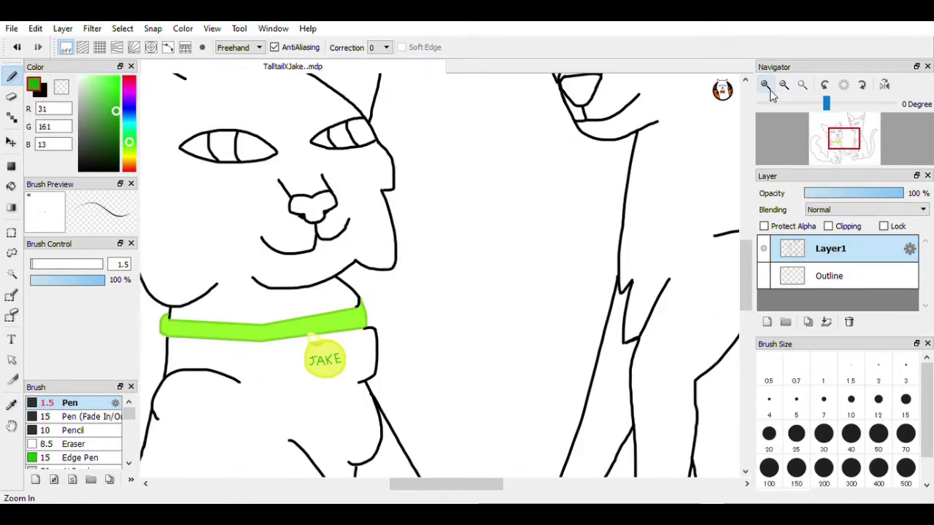
pyautogui.click(129, 163)
pyautogui.click(130, 165)
pyautogui.click(93, 77)
pyautogui.press('g')
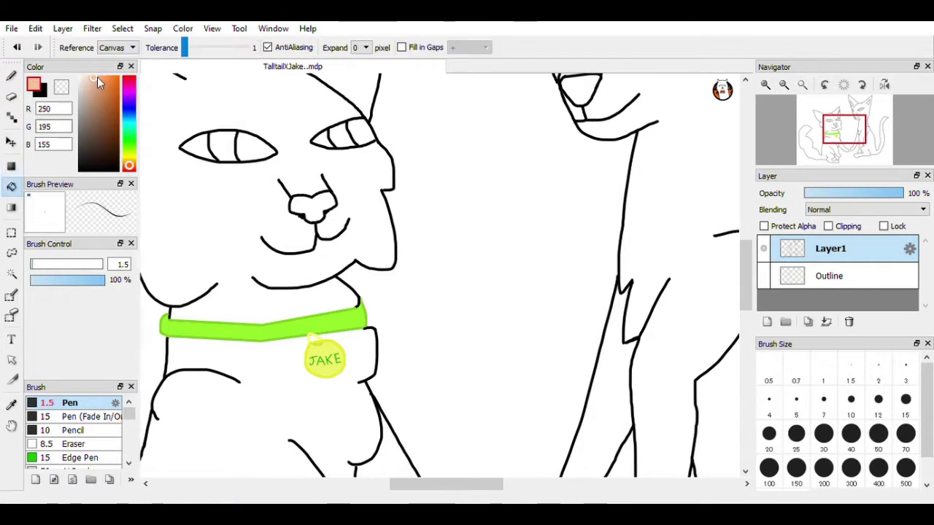
pyautogui.moveTo(92, 91); pyautogui.dragTo(84, 100)
pyautogui.click(315, 217)
pyautogui.click(88, 96)
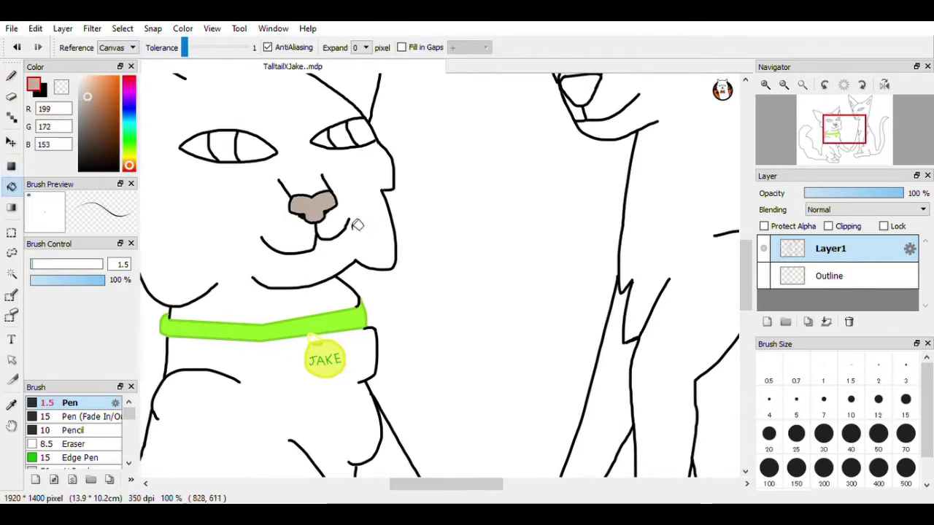
# Step: Fill the other cat's nose with a warmer brown, RGB 199, 153, 120
pyautogui.scroll(3, 454, 214)
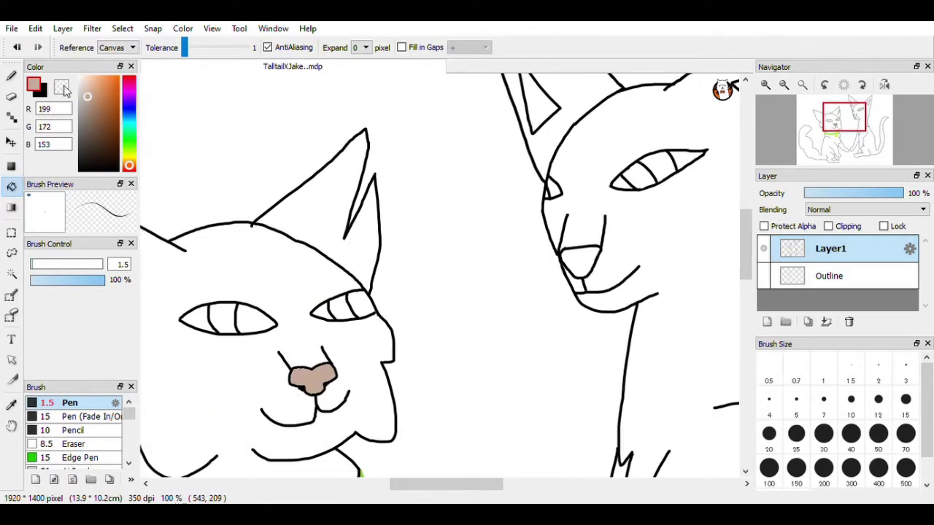
pyautogui.click(94, 97)
pyautogui.click(573, 255)
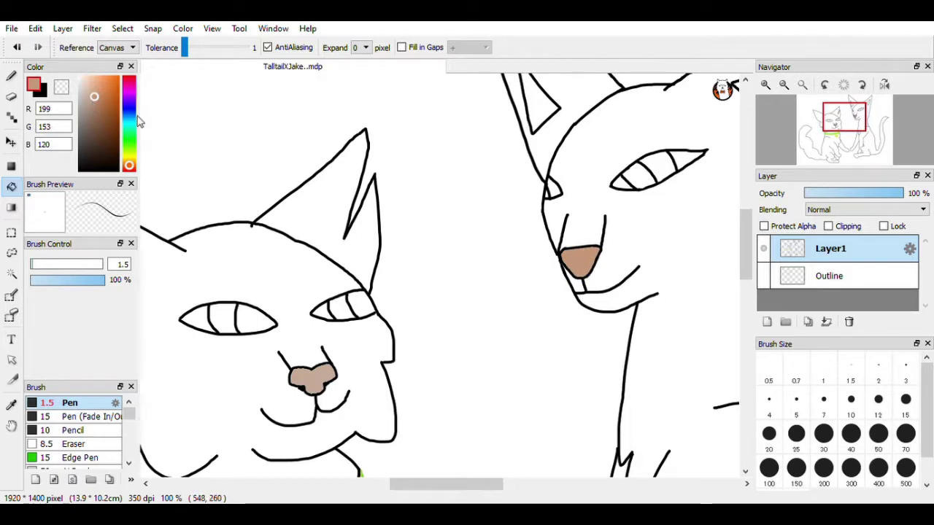
# Step: Fill the iris and inner corner of the uncollared cat's near eye with bright yellow, RGB 239, 233, 39
pyautogui.click(129, 157)
pyautogui.click(113, 82)
pyautogui.click(657, 168)
pyautogui.click(624, 183)
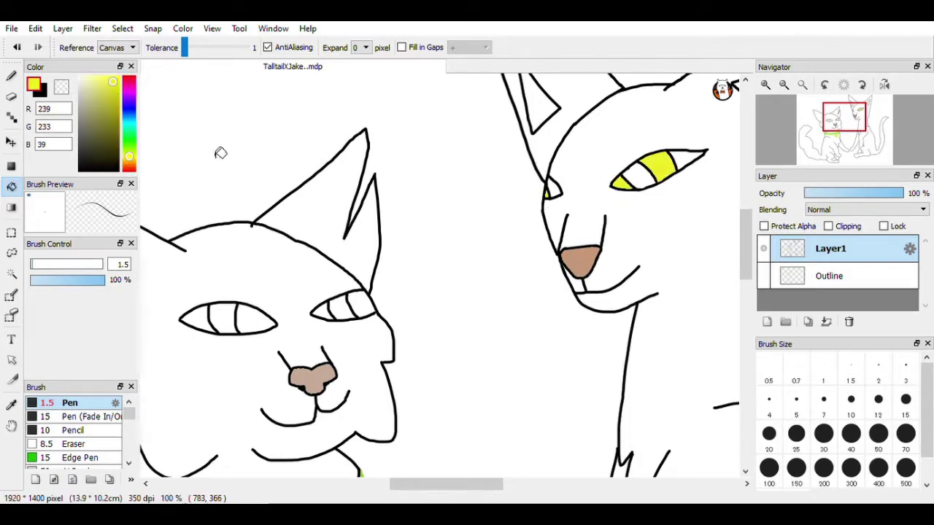
# Step: Fill the collared cat's middle eye sections with green, RGB 7, 203, 47, and the adjoining corner sections with pale green, RGB 135, 210, 150
pyautogui.click(11, 76)
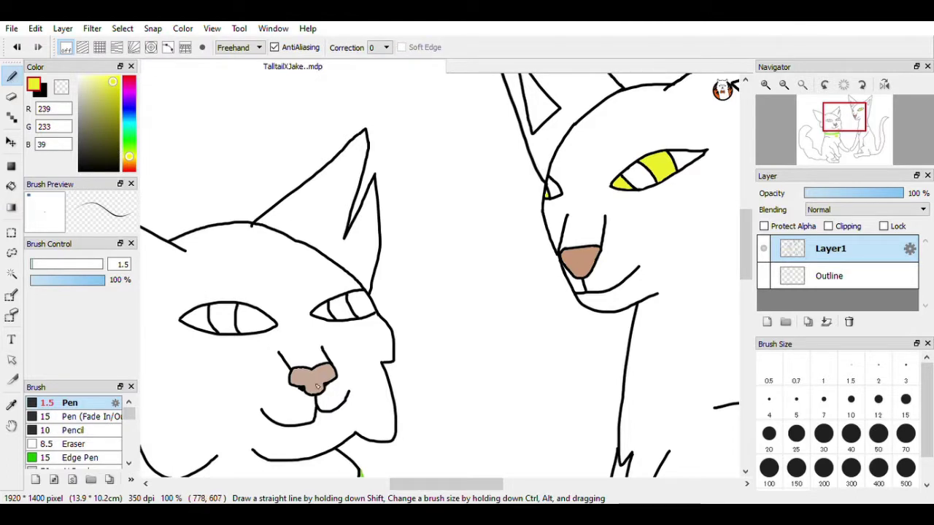
pyautogui.click(128, 137)
pyautogui.click(118, 97)
pyautogui.click(117, 95)
pyautogui.click(11, 185)
pyautogui.click(222, 319)
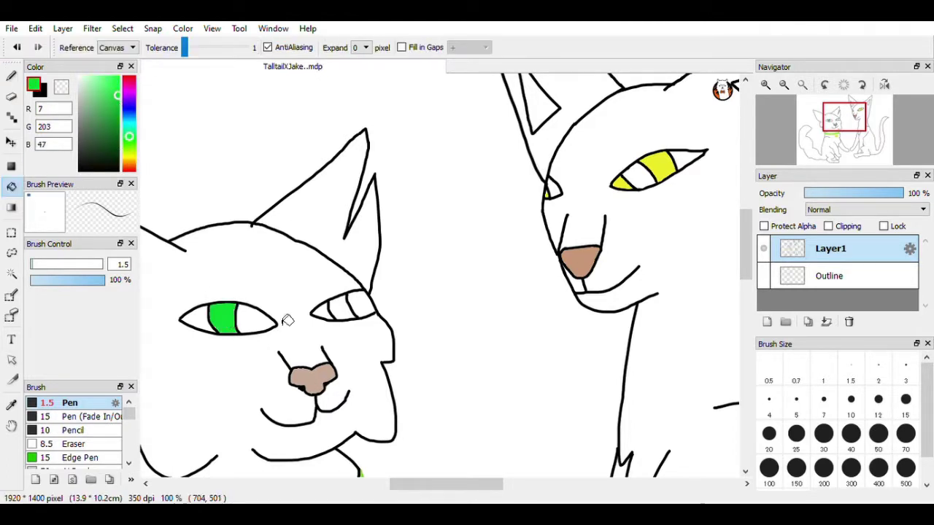
pyautogui.click(343, 312)
pyautogui.click(204, 329)
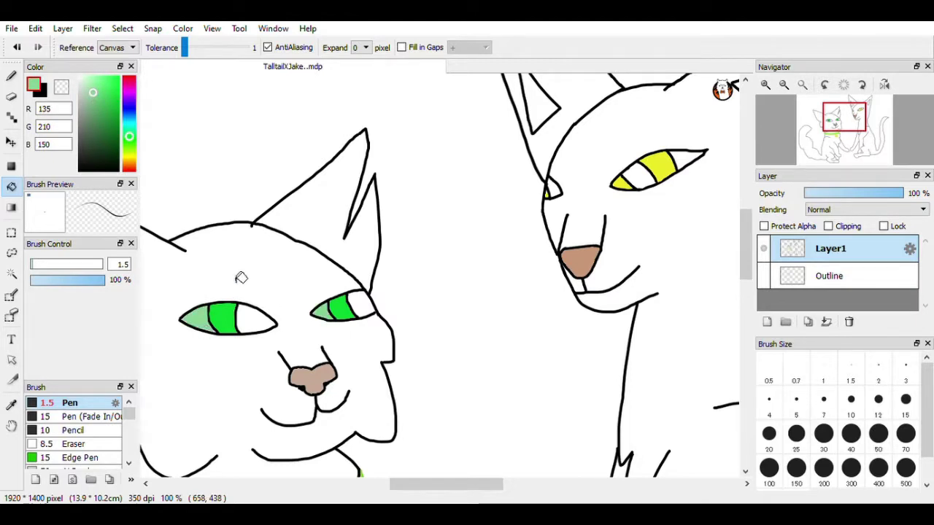
# Step: Fill the near eye's outer corner and the far eye's section on the uncollared cat with pale yellow, RGB 246, 236, 165
pyautogui.moveTo(131, 164); pyautogui.dragTo(131, 158)
pyautogui.click(794, 274)
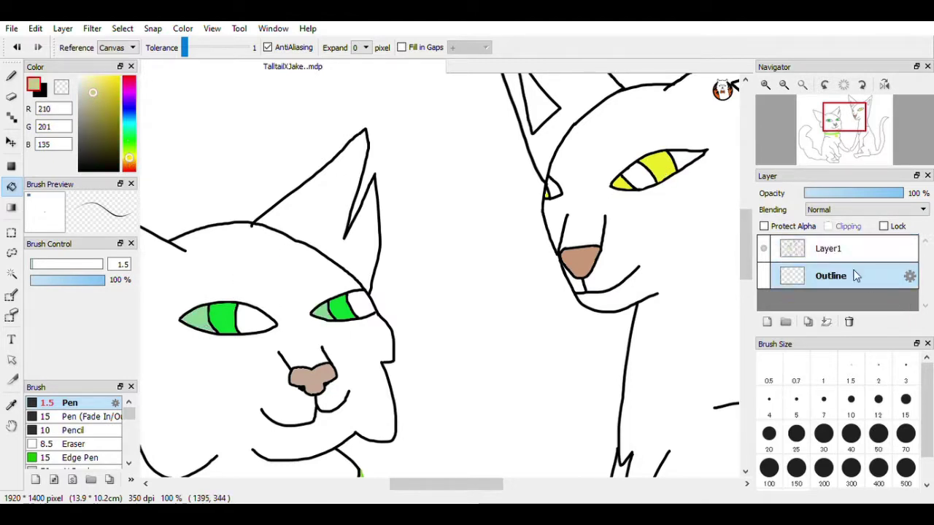
pyautogui.click(864, 252)
pyautogui.click(92, 83)
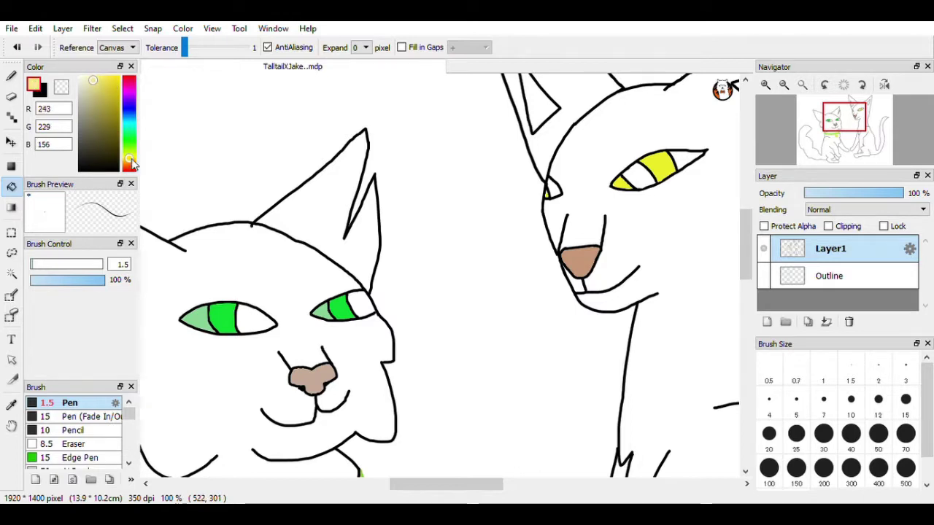
pyautogui.click(690, 157)
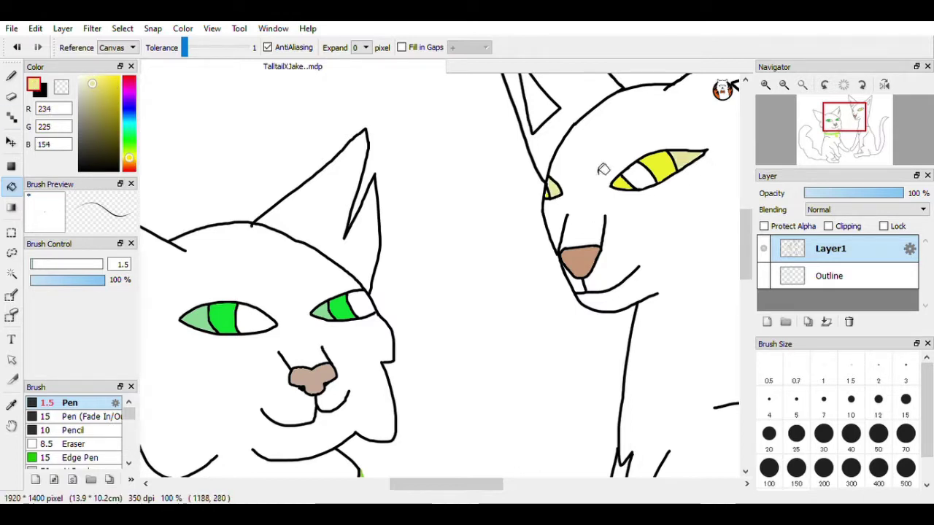
pyautogui.hotkey('ctrl', 'z')
pyautogui.click(685, 164)
# Step: Fill the remaining white section of both of the collared cat's eyes with black
pyautogui.moveTo(744, 227); pyautogui.dragTo(744, 221)
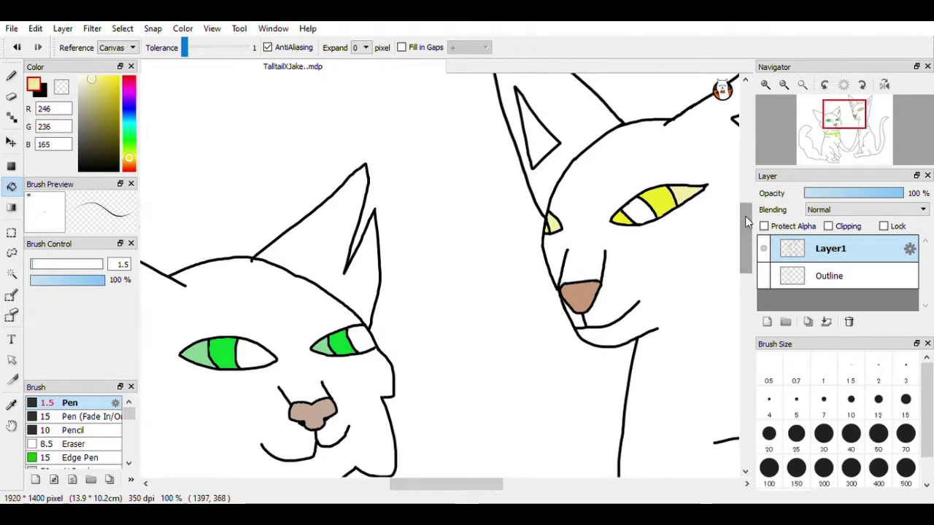
pyautogui.click(40, 90)
pyautogui.click(11, 187)
pyautogui.click(258, 354)
pyautogui.click(365, 341)
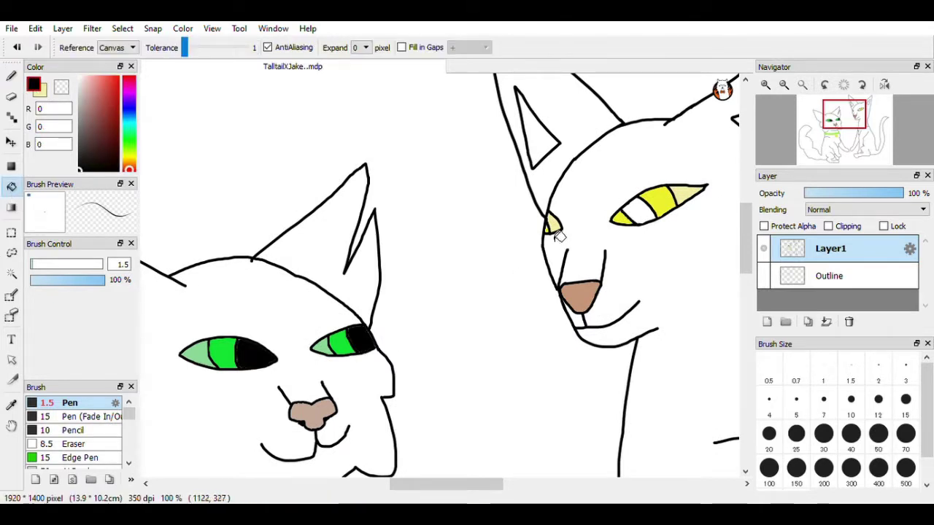
# Step: Fill the white section of the uncollared cat's near eye with black, and try a dark grey fill, RGB 41, 38, 37, on its face
pyautogui.click(641, 213)
pyautogui.click(81, 156)
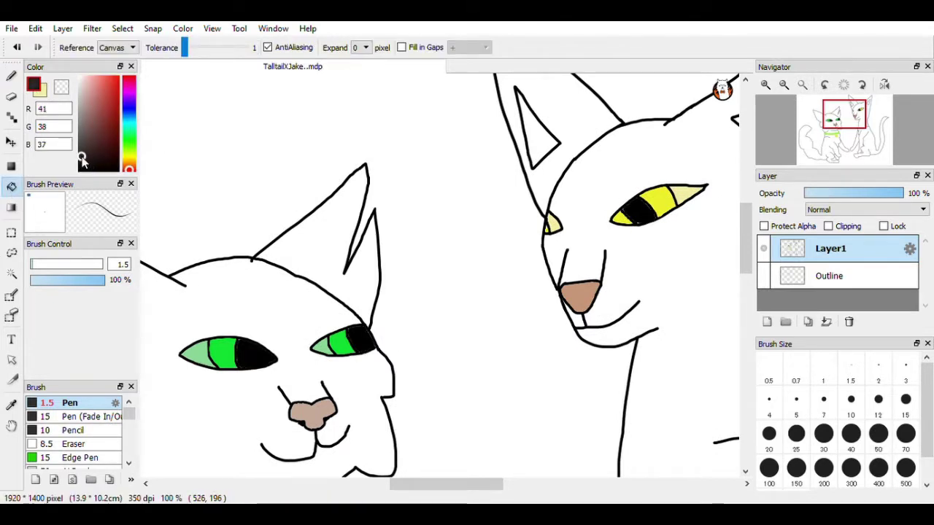
pyautogui.click(598, 286)
pyautogui.click(18, 48)
# Step: Set up a black pen at size 4 for line work on the uncollared cat's face
pyautogui.click(11, 75)
pyautogui.click(766, 87)
pyautogui.click(766, 86)
pyautogui.moveTo(463, 485); pyautogui.dragTo(512, 490)
pyautogui.click(786, 87)
pyautogui.click(39, 93)
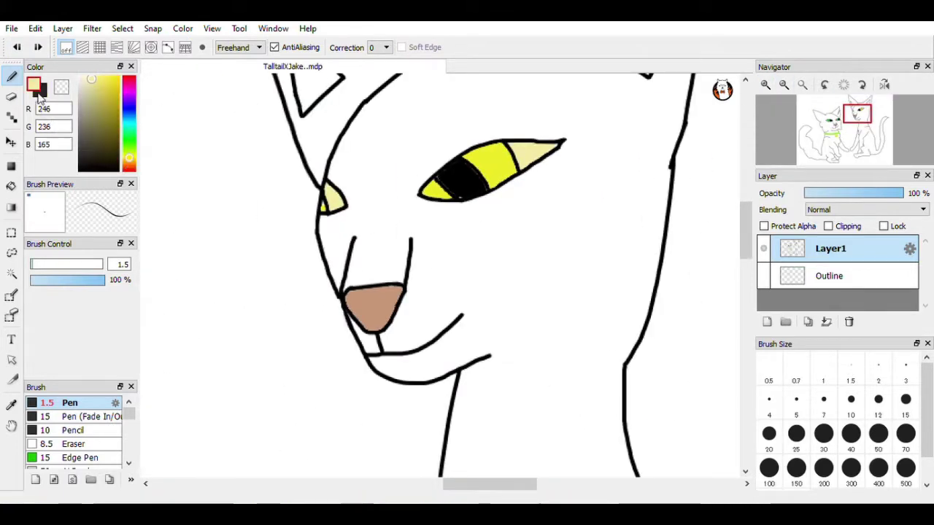
pyautogui.moveTo(90, 77); pyautogui.dragTo(78, 171)
pyautogui.click(11, 186)
pyautogui.click(11, 76)
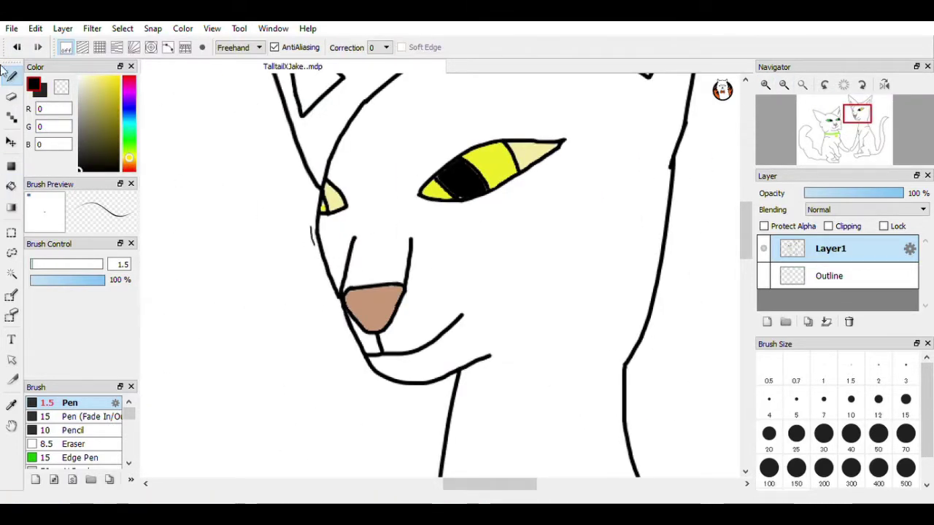
pyautogui.click(769, 400)
# Step: Erase the stray stroke beside the uncollared cat's face and rework the face outline below the far eye in black
pyautogui.click(11, 95)
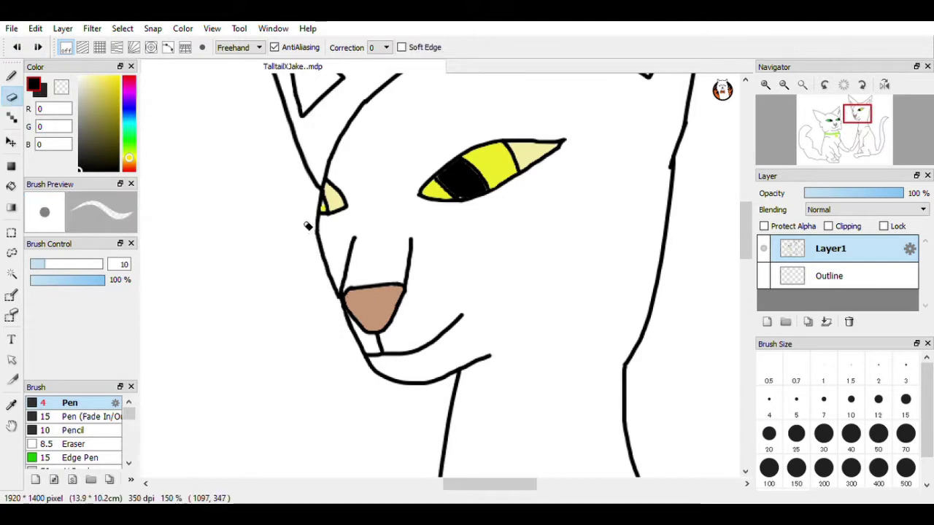
pyautogui.press('b')
pyautogui.moveTo(319, 243); pyautogui.dragTo(337, 281)
pyautogui.click(17, 47)
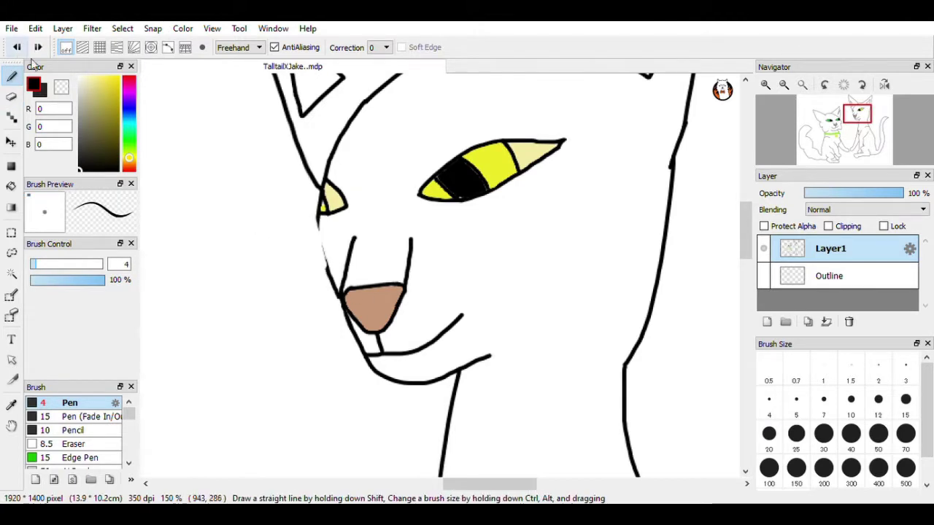
pyautogui.moveTo(319, 218); pyautogui.dragTo(333, 281)
pyautogui.click(11, 96)
# Step: Draw a dark grey marking border, RGB 41, 38, 37, curving from the uncollared cat's muzzle down its neck to the chest
pyautogui.moveTo(319, 216)
pyautogui.mouseDown()
pyautogui.moveTo(329, 261)
pyautogui.moveTo(329, 232)
pyautogui.moveTo(498, 307)
pyautogui.moveTo(501, 437)
pyautogui.mouseUp()
pyautogui.click(11, 76)
pyautogui.click(17, 46)
pyautogui.click(43, 92)
pyautogui.moveTo(749, 224); pyautogui.dragTo(749, 264)
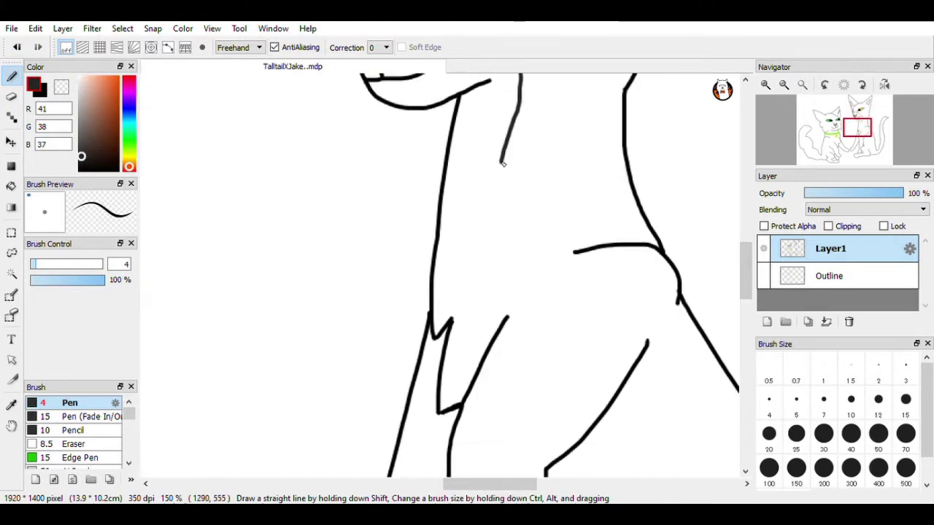
pyautogui.moveTo(500, 162); pyautogui.dragTo(496, 330)
# Step: Draw dark grey marking borders across the uncollared cat's front legs and hind foot
pyautogui.moveTo(750, 272); pyautogui.dragTo(751, 302)
pyautogui.moveTo(452, 275); pyautogui.dragTo(544, 288)
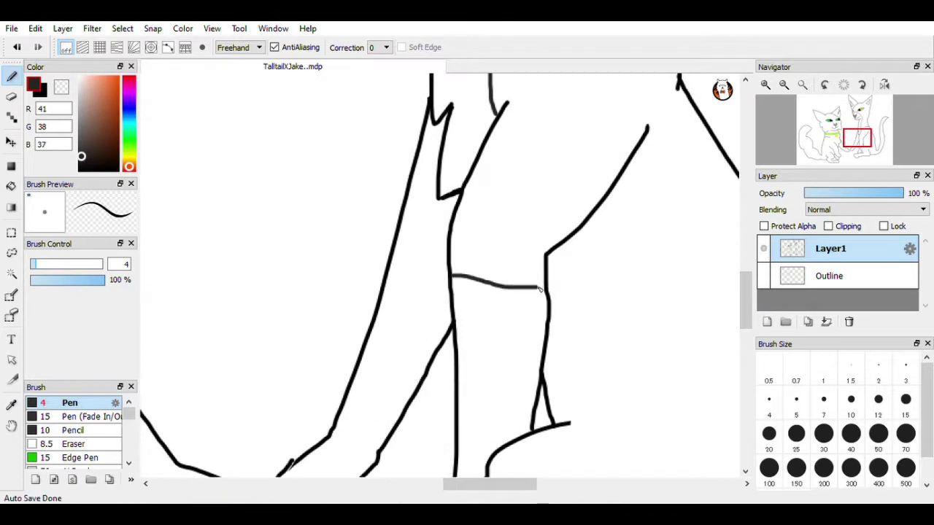
pyautogui.scroll(-5, 511, 321)
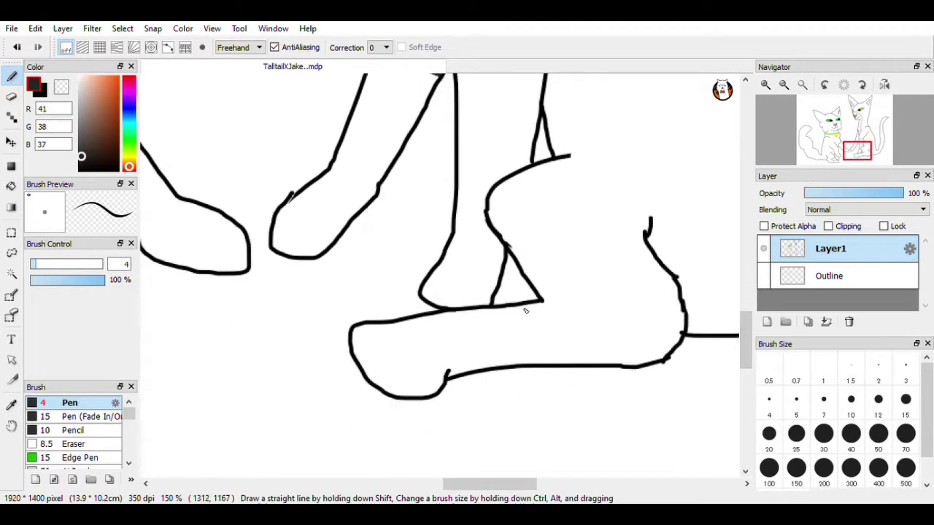
pyautogui.hotkey('ctrl', 'z')
# Step: Draw a dark grey zigzag border across the uncollared cat's tail below its tip
pyautogui.moveTo(490, 484); pyautogui.dragTo(577, 486)
pyautogui.scroll(10, 386, 317)
pyautogui.moveTo(362, 279); pyautogui.dragTo(373, 307)
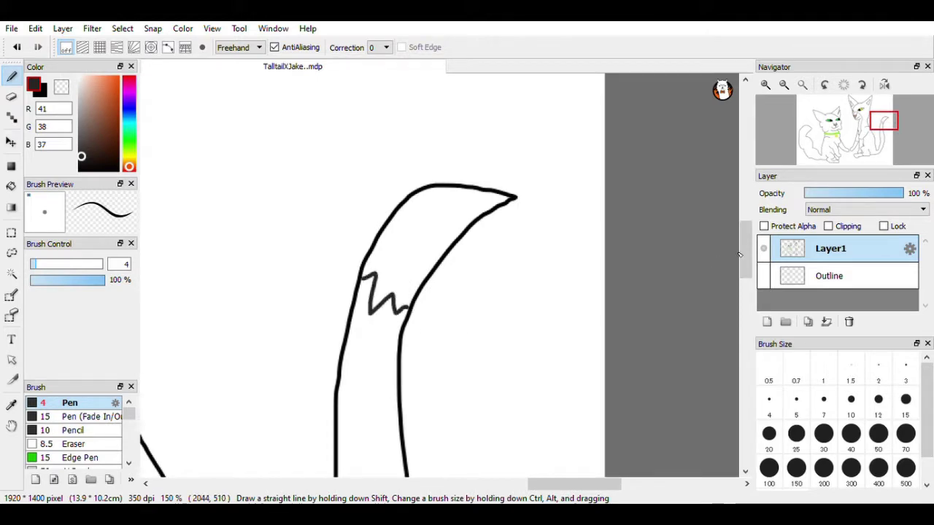
# Step: Erase the sloping part of the uncollared cat's muzzle border and redraw it as a wider curve passing below the near eye
pyautogui.click(784, 86)
pyautogui.click(785, 86)
pyautogui.moveTo(518, 484); pyautogui.dragTo(427, 490)
pyautogui.moveTo(748, 273); pyautogui.dragTo(750, 258)
pyautogui.click(765, 85)
pyautogui.click(765, 84)
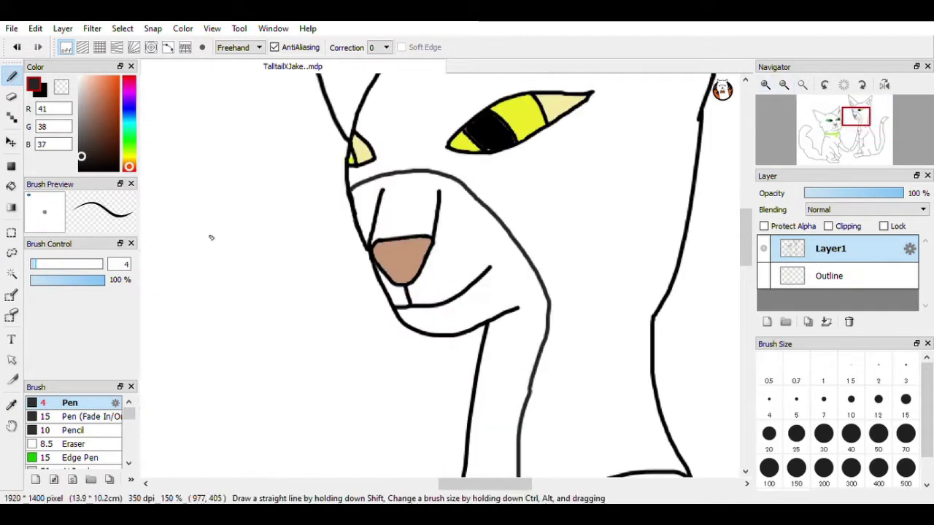
pyautogui.press('e')
pyautogui.moveTo(442, 173); pyautogui.dragTo(517, 245)
pyautogui.press('b')
pyautogui.moveTo(441, 173)
pyautogui.mouseDown()
pyautogui.moveTo(515, 168)
pyautogui.moveTo(574, 226)
pyautogui.moveTo(549, 332)
pyautogui.mouseUp()
pyautogui.press('e')
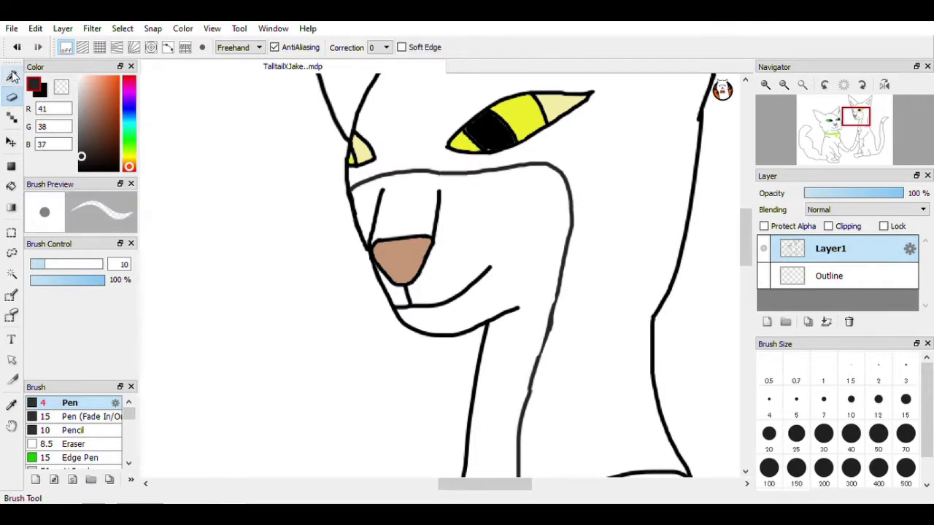
# Step: Fill the uncollared cat's fur outside the muzzle, chest, paw and tail-tip markings with dark grey, RGB 41, 38, 37
pyautogui.click(11, 187)
pyautogui.click(634, 214)
pyautogui.click(802, 85)
pyautogui.click(500, 126)
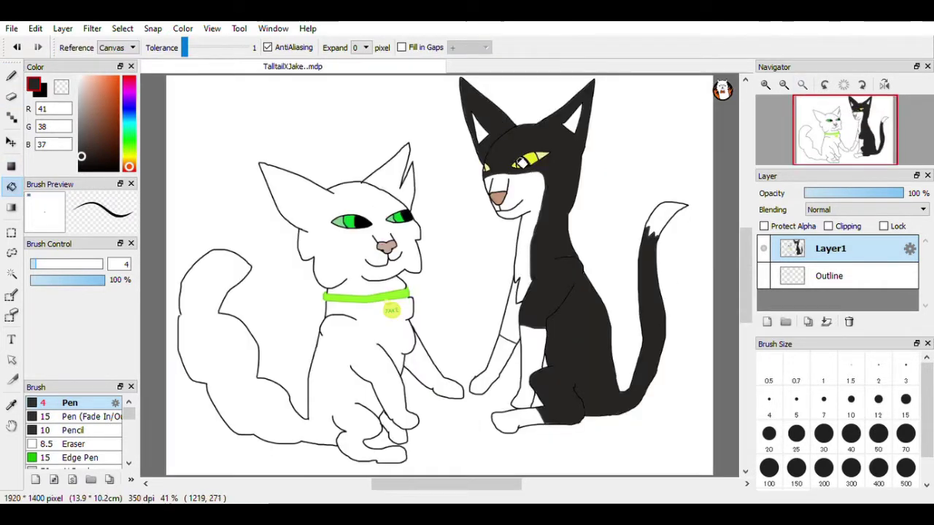
pyautogui.click(509, 325)
# Step: Paint over the light gaps along the upper edge of the uncollared cat's muzzle patch in dark grey
pyautogui.moveTo(750, 232); pyautogui.dragTo(752, 223)
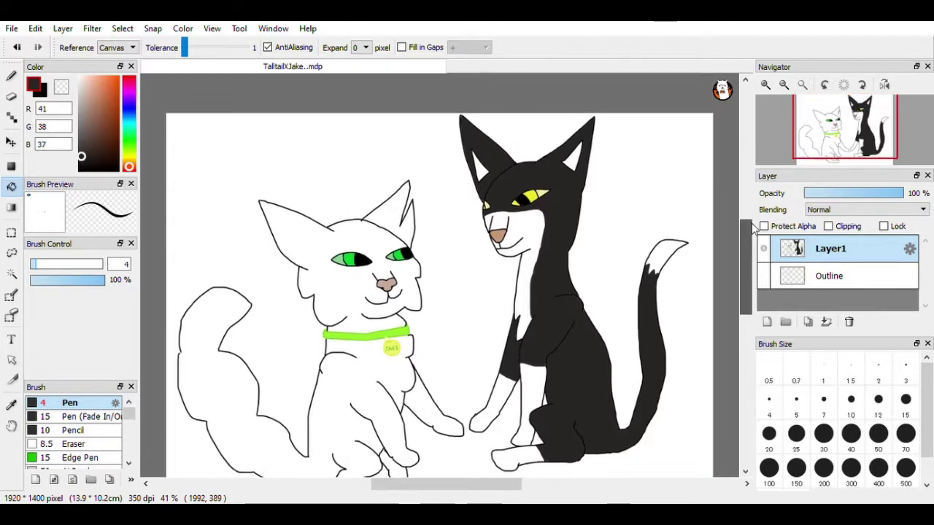
pyautogui.click(767, 88)
pyautogui.click(766, 87)
pyautogui.moveTo(480, 485); pyautogui.dragTo(520, 485)
pyautogui.moveTo(744, 275); pyautogui.dragTo(743, 240)
pyautogui.click(768, 89)
pyautogui.click(769, 88)
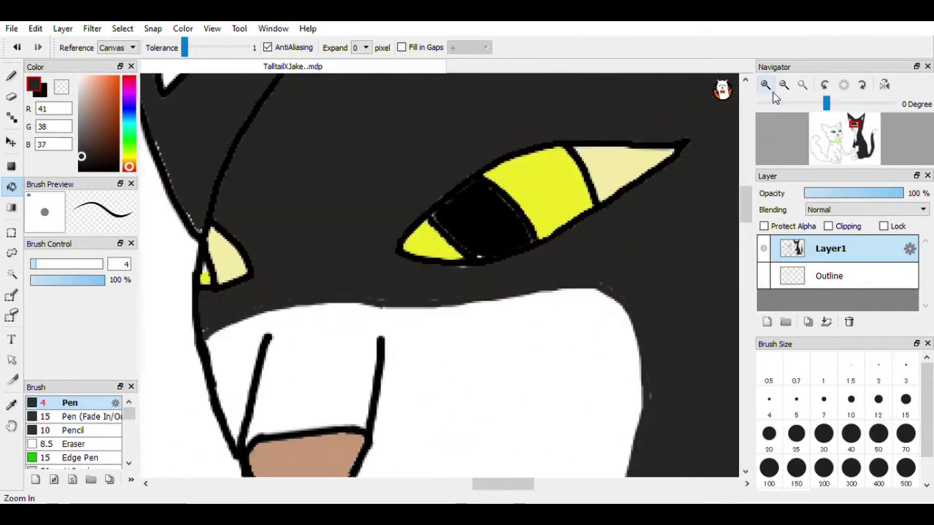
pyautogui.click(766, 86)
pyautogui.press('b')
pyautogui.moveTo(662, 291)
pyautogui.mouseDown()
pyautogui.moveTo(679, 313)
pyautogui.moveTo(709, 317)
pyautogui.moveTo(579, 299)
pyautogui.moveTo(686, 307)
pyautogui.mouseUp()
pyautogui.moveTo(477, 312); pyautogui.dragTo(678, 318)
# Step: Cover the light gaps along the uncollared cat's neck border and at the top of its far front leg in dark grey
pyautogui.scroll(-5, 677, 318)
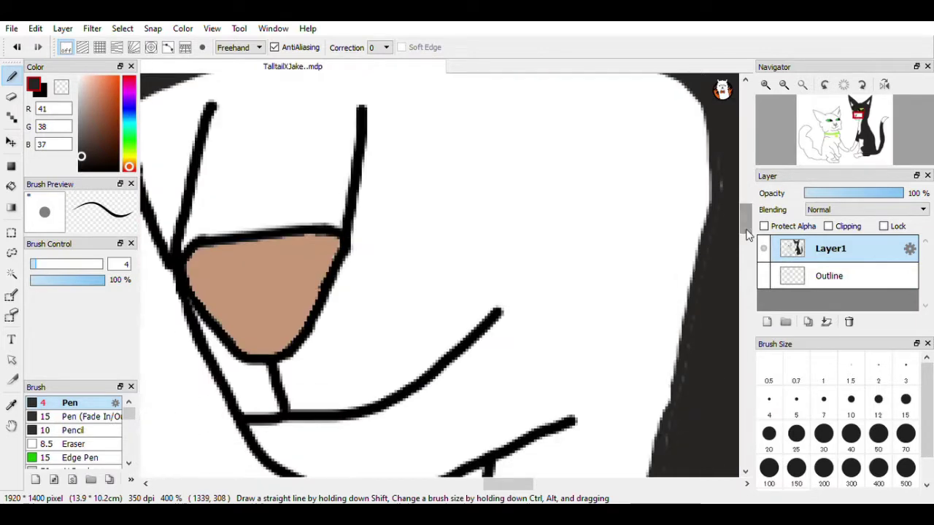
pyautogui.scroll(-6, 666, 440)
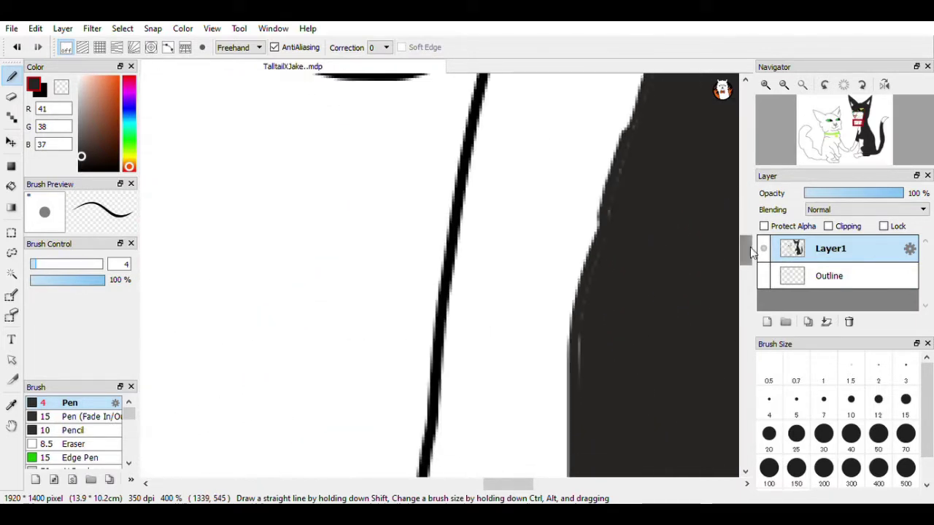
pyautogui.scroll(-7, 622, 276)
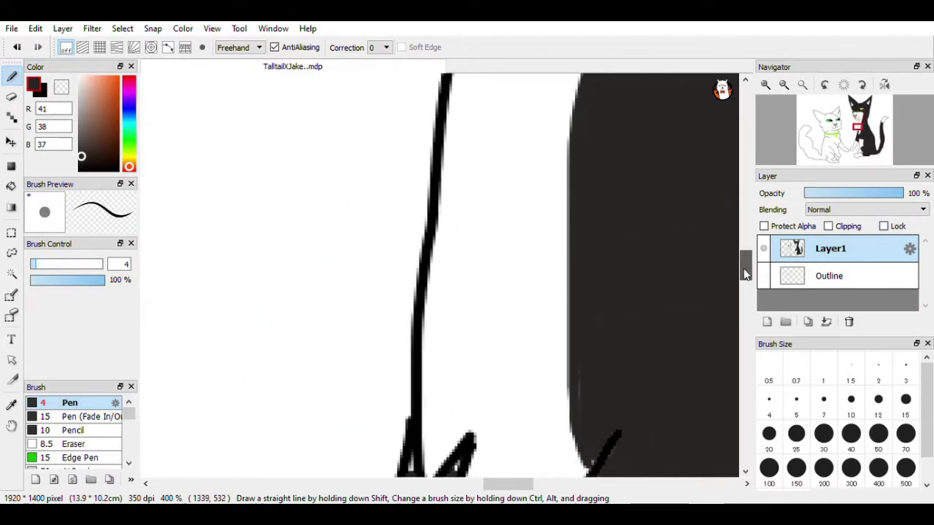
pyautogui.click(11, 186)
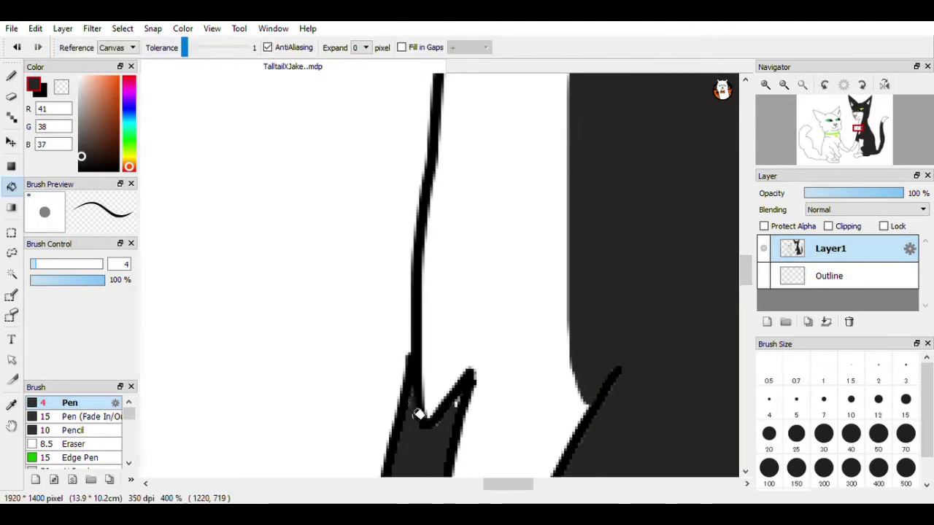
pyautogui.press('b')
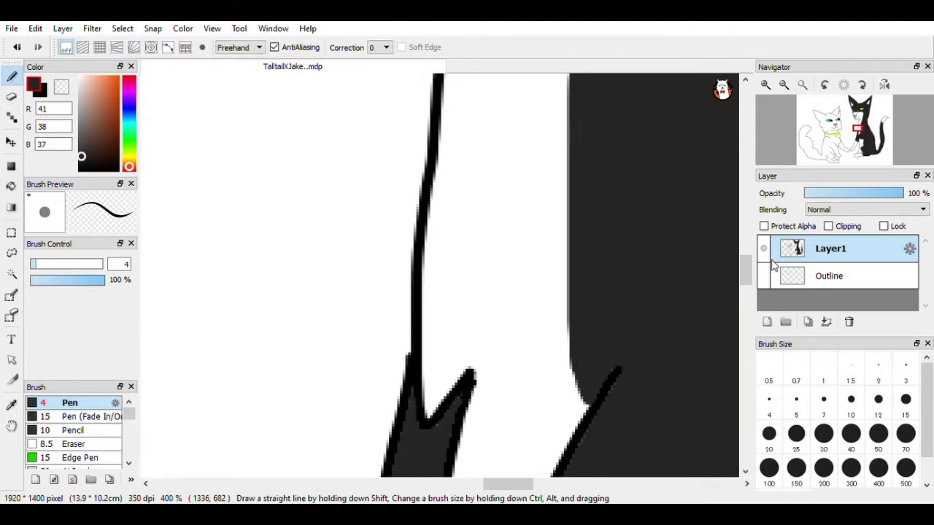
# Step: Touch up the light gaps in the dark grey fur around the uncollared cat's front legs
pyautogui.scroll(-10, 489, 343)
pyautogui.moveTo(629, 342)
pyautogui.mouseDown()
pyautogui.moveTo(717, 339)
pyautogui.moveTo(746, 324)
pyautogui.mouseUp()
pyautogui.moveTo(398, 329); pyautogui.dragTo(429, 342)
pyautogui.moveTo(516, 484); pyautogui.dragTo(538, 494)
pyautogui.moveTo(746, 328); pyautogui.dragTo(751, 349)
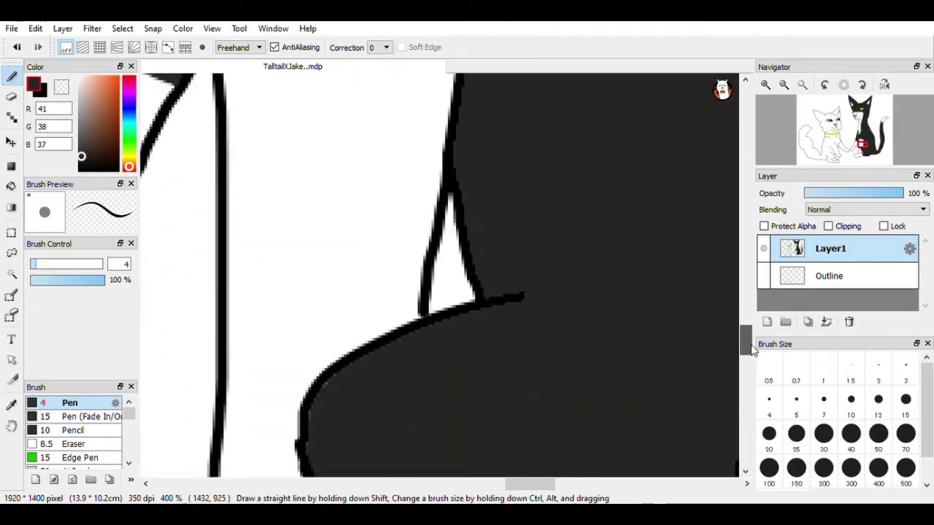
# Step: Touch up the uncollared cat's lower hind leg, using black for the outline and dark grey for specks along the foot border
pyautogui.scroll(-5, 751, 349)
pyautogui.keyDown('alt'); pyautogui.click(335, 168); pyautogui.keyUp('alt')
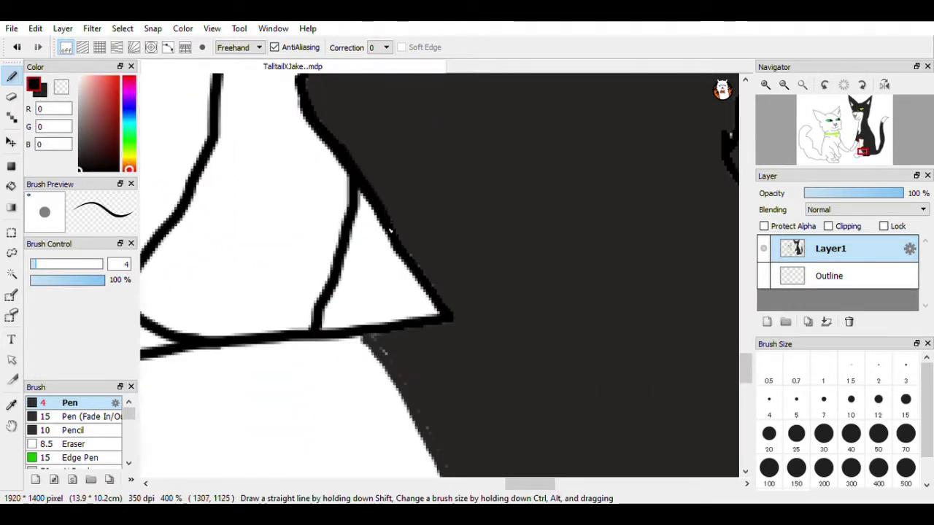
pyautogui.keyDown('alt'); pyautogui.click(391, 231); pyautogui.keyUp('alt')
pyautogui.scroll(-5, 375, 337)
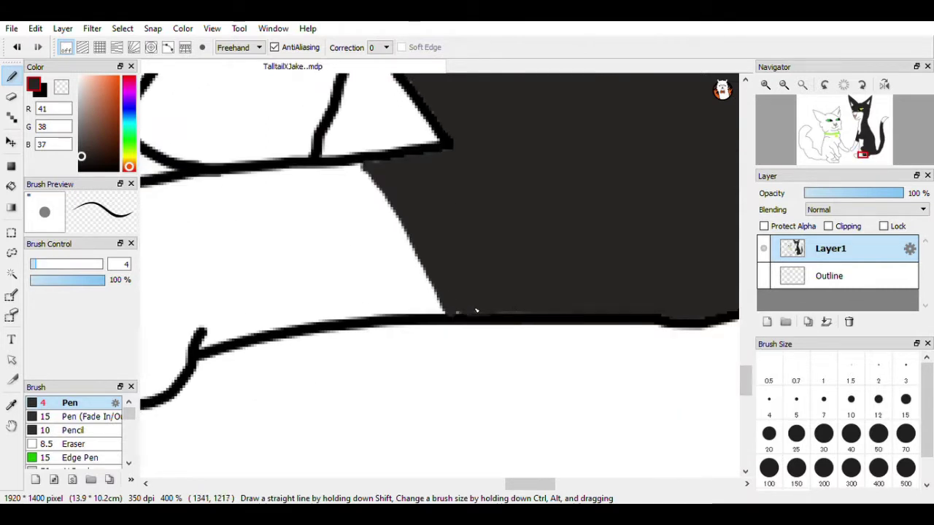
# Step: Erase the bumps sticking out of the outline at the uncollared cat's heel
pyautogui.click(784, 85)
pyautogui.moveTo(516, 484); pyautogui.dragTo(530, 483)
pyautogui.click(765, 86)
pyautogui.press('e')
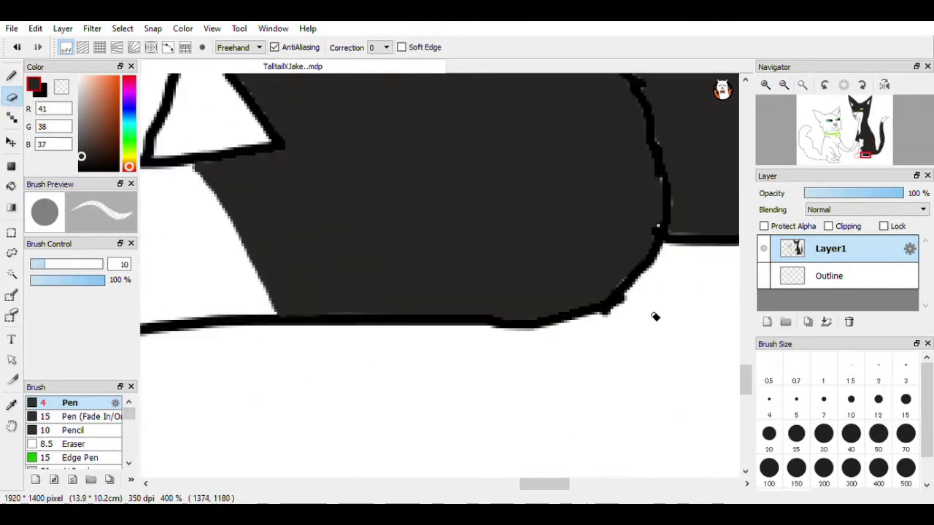
pyautogui.moveTo(741, 374); pyautogui.dragTo(741, 361)
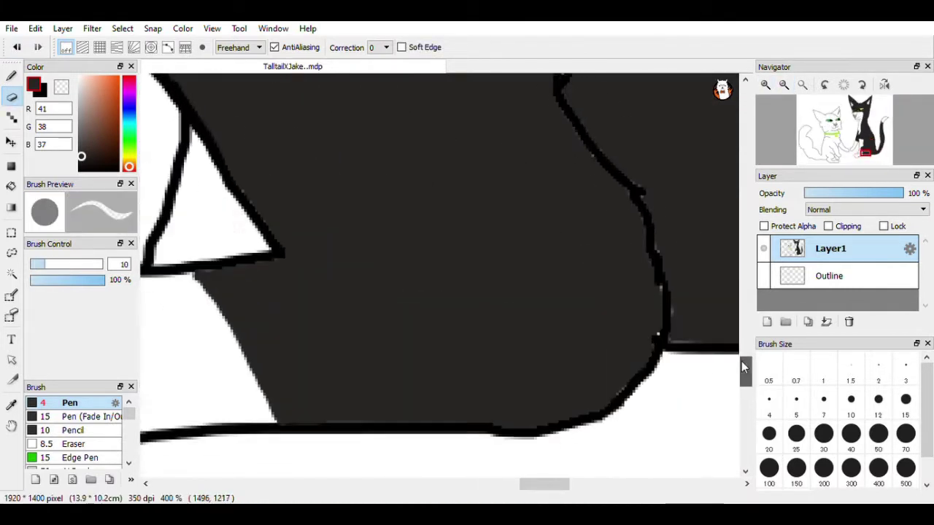
# Step: Smooth the back line of the uncollared cat's hind leg in black and cover the nearby white specks in dark grey
pyautogui.press('p')
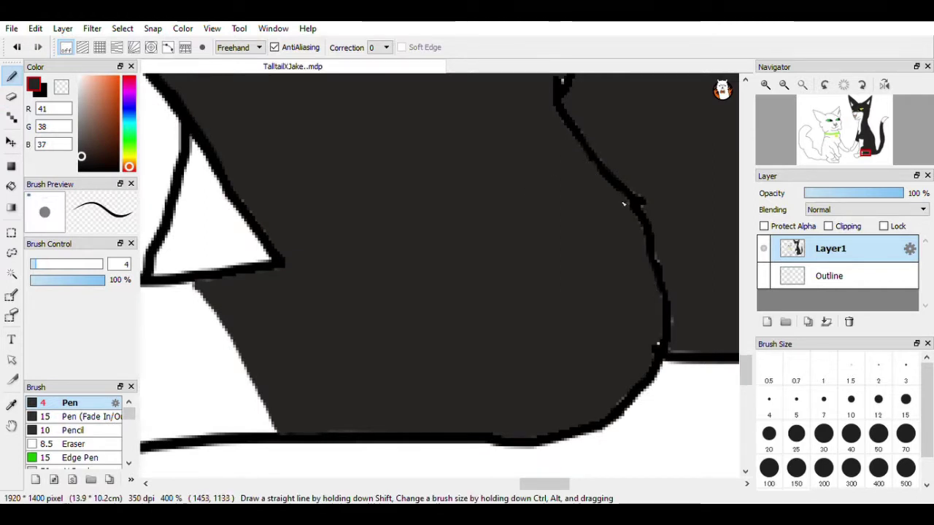
pyautogui.keyDown('alt'); pyautogui.click(501, 93); pyautogui.keyUp('alt')
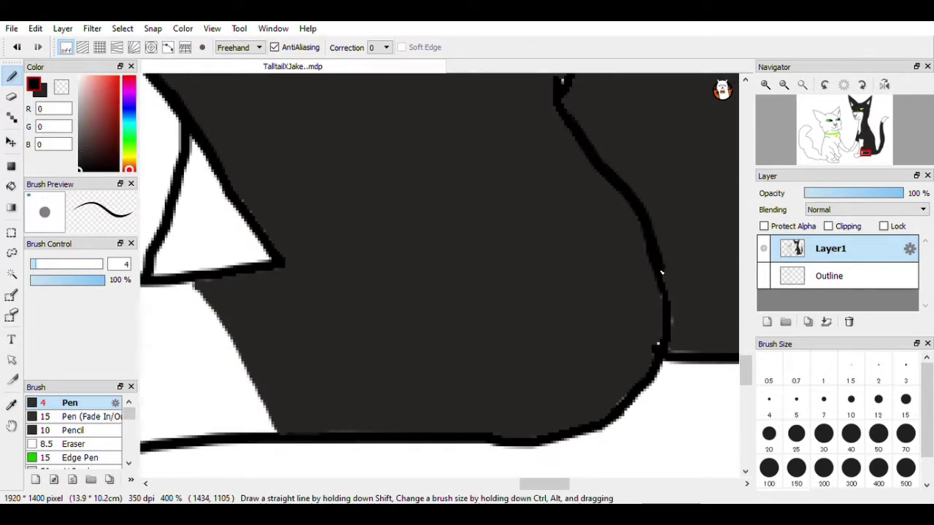
pyautogui.scroll(1, 654, 372)
pyautogui.keyDown('alt'); pyautogui.click(656, 373); pyautogui.keyUp('alt')
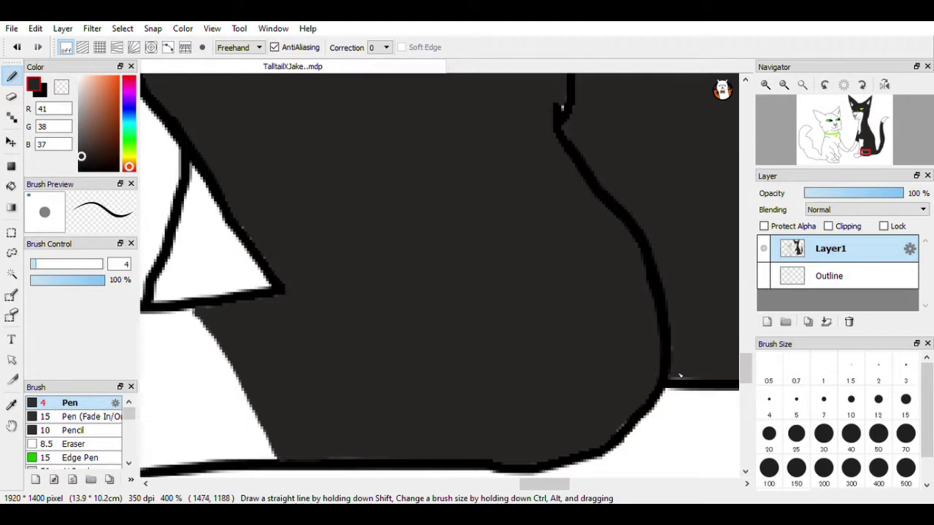
pyautogui.moveTo(745, 377)
pyautogui.mouseDown()
pyautogui.moveTo(742, 322)
pyautogui.moveTo(743, 338)
pyautogui.mouseUp()
pyautogui.keyDown('alt'); pyautogui.click(571, 206); pyautogui.keyUp('alt')
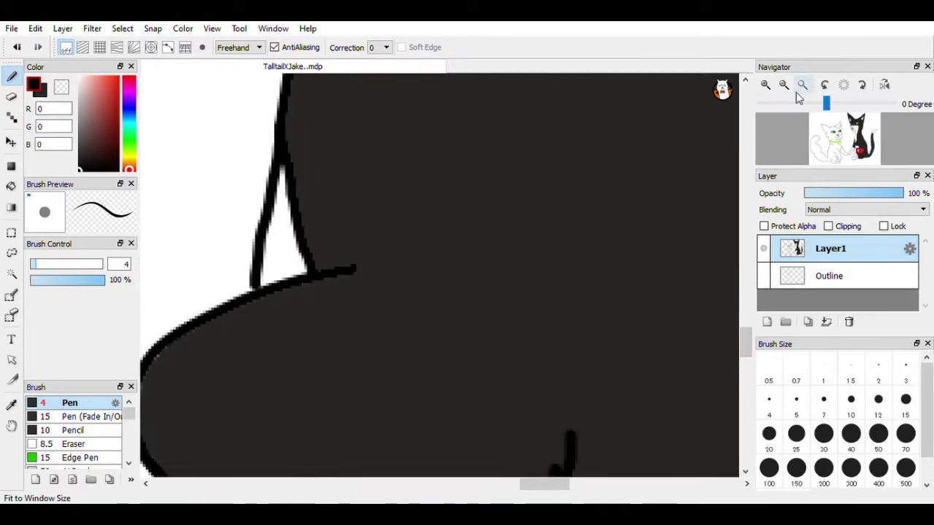
# Step: Fill the light gaps around the uncollared cat's shoulder lines with dark grey, RGB 41, 38, 37
pyautogui.click(800, 86)
pyautogui.click(766, 89)
pyautogui.click(766, 89)
pyautogui.click(766, 89)
pyautogui.moveTo(438, 484); pyautogui.dragTo(516, 488)
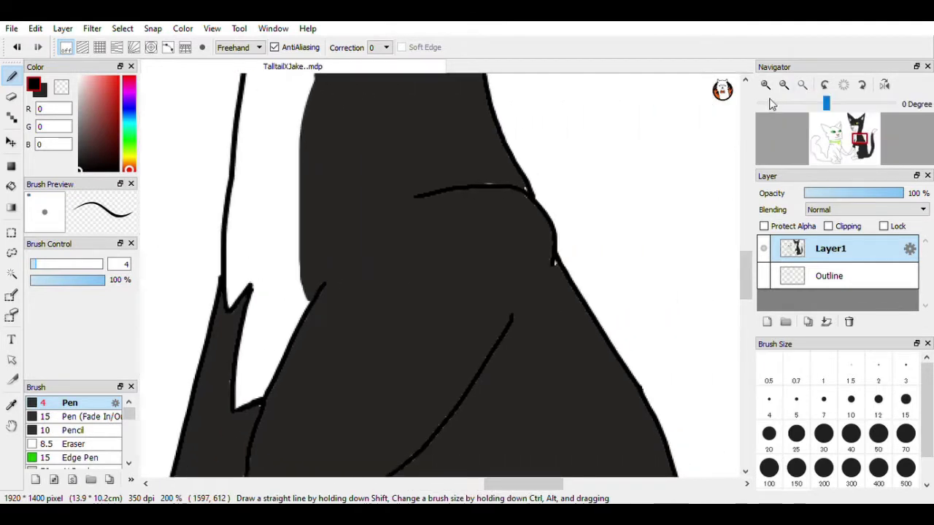
pyautogui.click(766, 86)
pyautogui.click(14, 186)
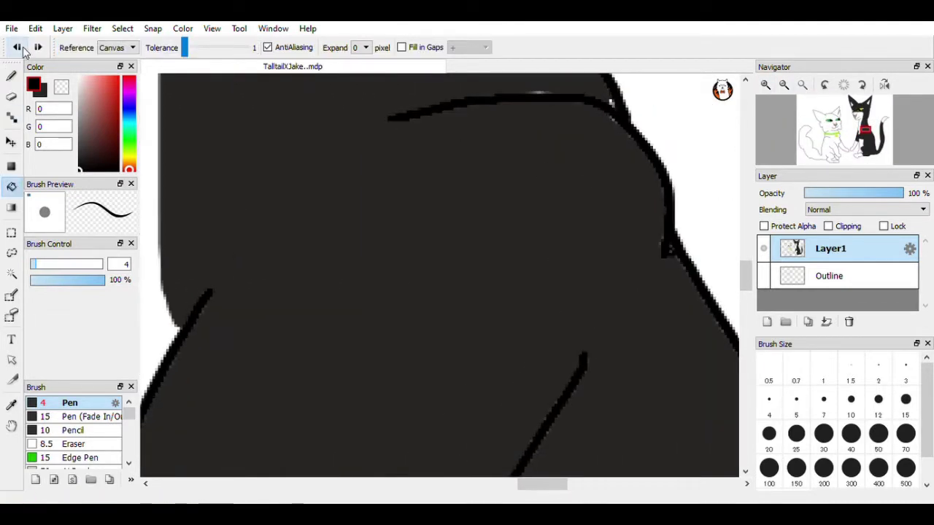
pyautogui.keyDown('alt'); pyautogui.click(629, 265); pyautogui.keyUp('alt')
pyautogui.scroll(3, 679, 262)
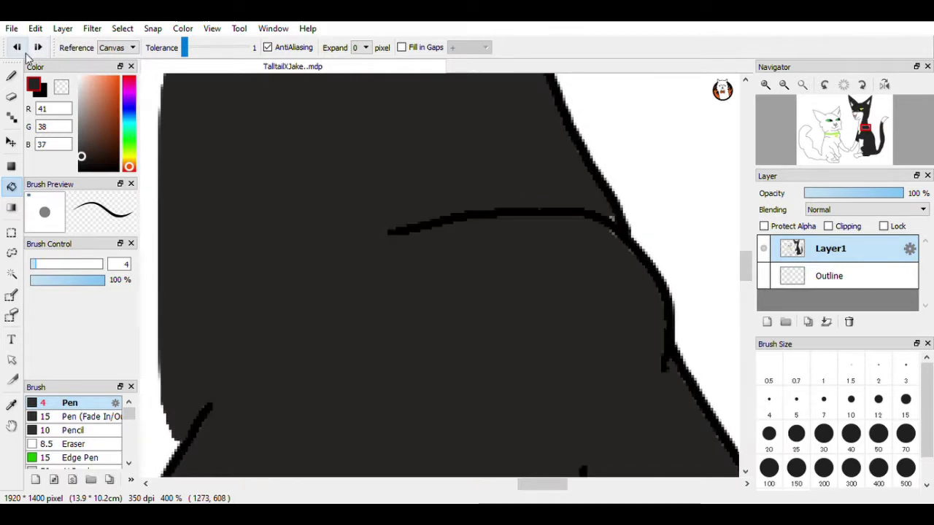
# Step: Touch up the uncollared cat's near ear, filling gaps in dark grey and smoothing the outline near its base in black
pyautogui.moveTo(745, 267); pyautogui.dragTo(727, 161)
pyautogui.click(518, 295)
pyautogui.moveTo(530, 484); pyautogui.dragTo(540, 491)
pyautogui.press('b')
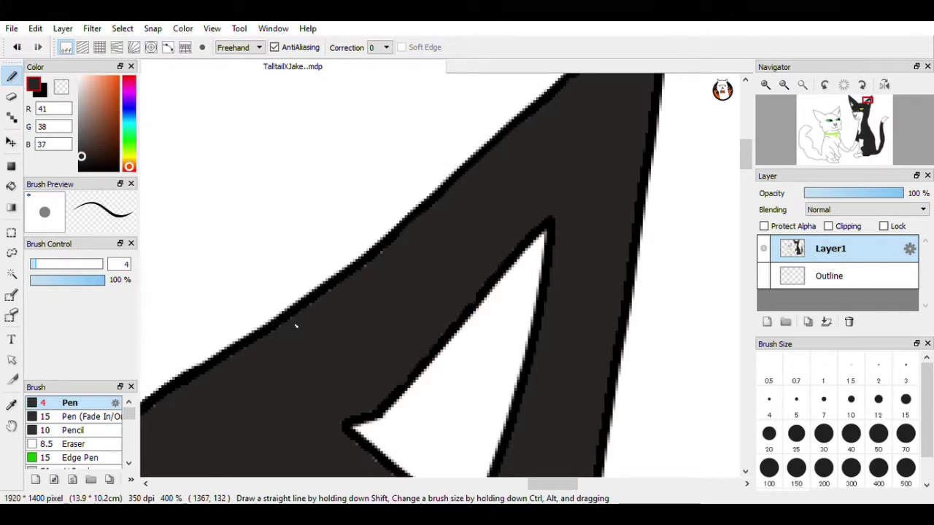
pyautogui.moveTo(746, 161); pyautogui.dragTo(747, 171)
pyautogui.moveTo(537, 486); pyautogui.dragTo(517, 485)
pyautogui.click(40, 89)
pyautogui.moveTo(188, 337); pyautogui.dragTo(224, 305)
# Step: Touch up the uncollared cat's far ear in dark grey and black, smoothing its outer outline with the pen at size 3
pyautogui.moveTo(531, 486); pyautogui.dragTo(456, 490)
pyautogui.moveTo(744, 166); pyautogui.dragTo(745, 172)
pyautogui.keyDown('alt'); pyautogui.click(435, 122); pyautogui.keyUp('alt')
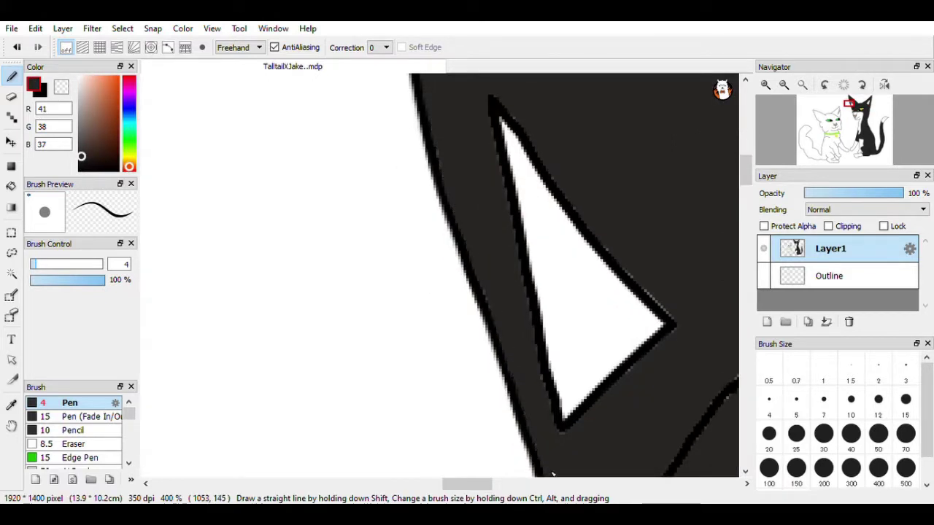
pyautogui.click(43, 91)
pyautogui.click(905, 374)
pyautogui.moveTo(484, 322); pyautogui.dragTo(513, 405)
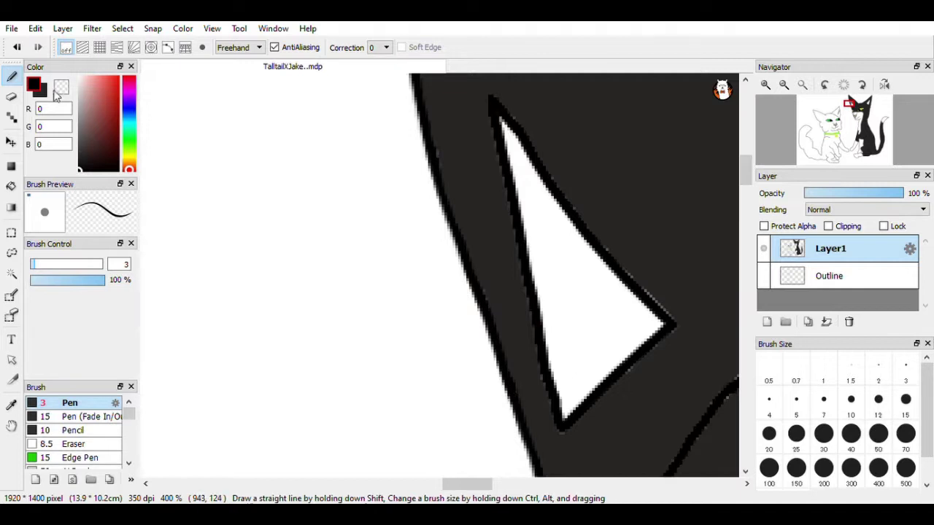
pyautogui.click(43, 93)
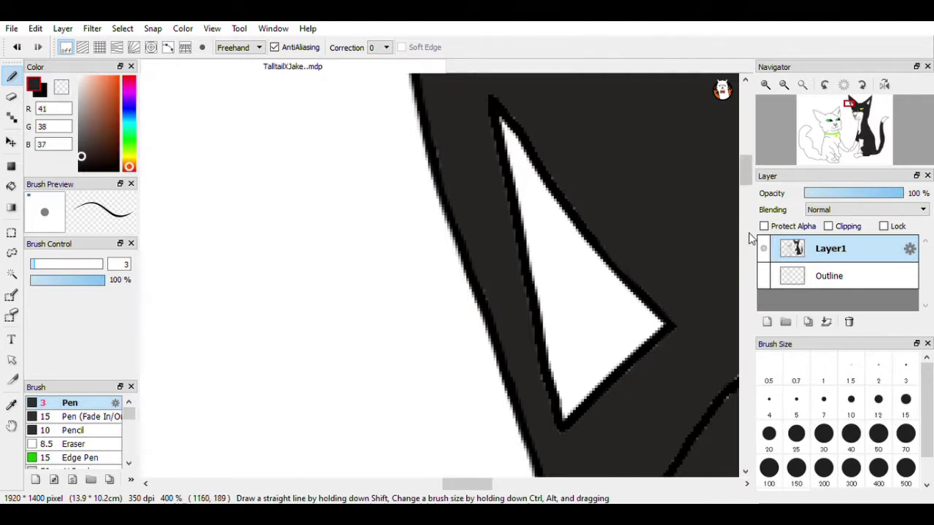
# Step: Cover the light specks along the inward-facing edge of the uncollared cat's far ear in dark grey and smooth its outline in black
pyautogui.scroll(5, 438, 182)
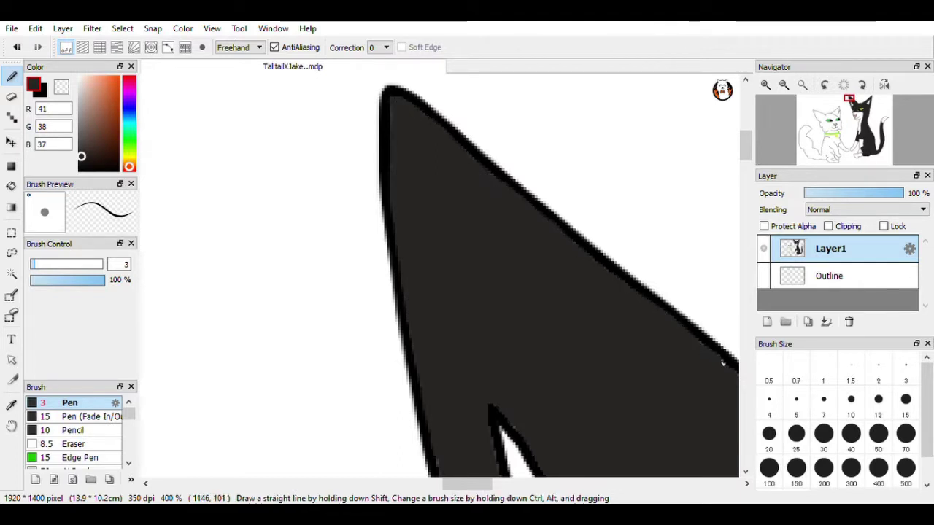
pyautogui.hscroll(2, 467, 467)
pyautogui.scroll(-2, 503, 471)
pyautogui.hscroll(3, 503, 471)
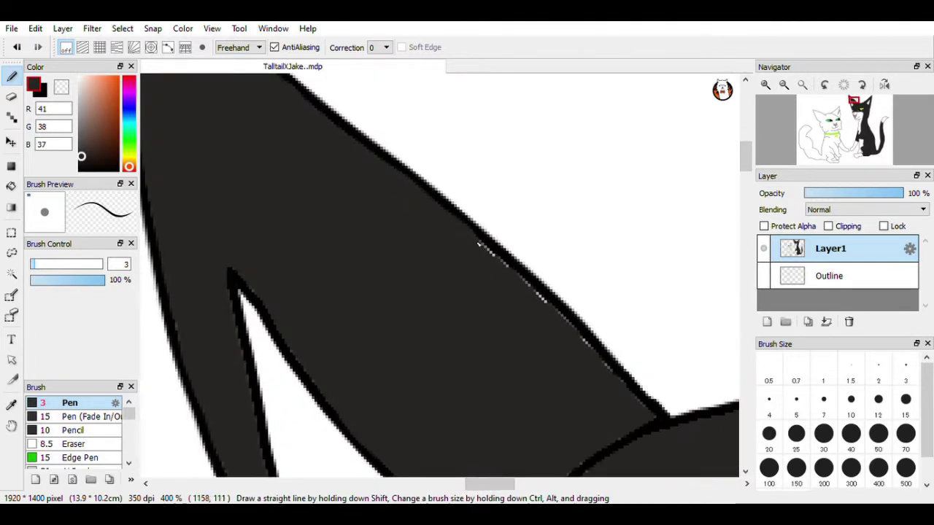
pyautogui.keyDown('alt'); pyautogui.click(373, 143); pyautogui.keyUp('alt')
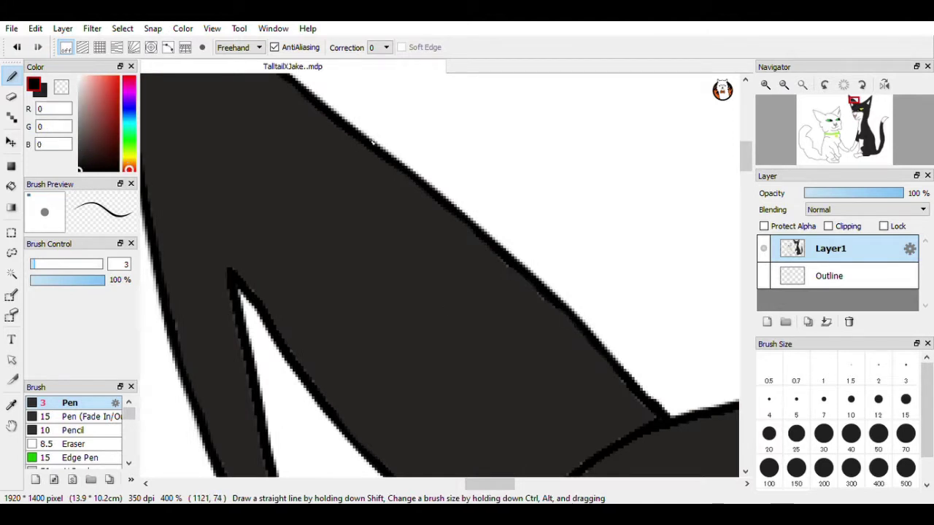
# Step: Cover the specks along the far ear's lower outer edge in dark grey and retouch its outline in black at pen size 3.5
pyautogui.moveTo(745, 168); pyautogui.dragTo(745, 189)
pyautogui.click(130, 265)
pyautogui.write('.5')
pyautogui.keyDown('alt'); pyautogui.click(286, 292); pyautogui.keyUp('alt')
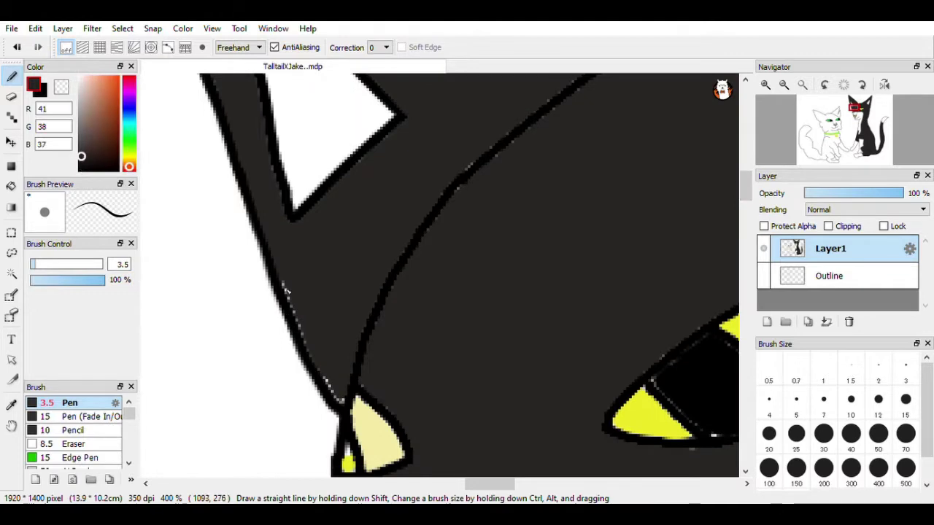
pyautogui.keyDown('alt'); pyautogui.click(357, 359); pyautogui.keyUp('alt')
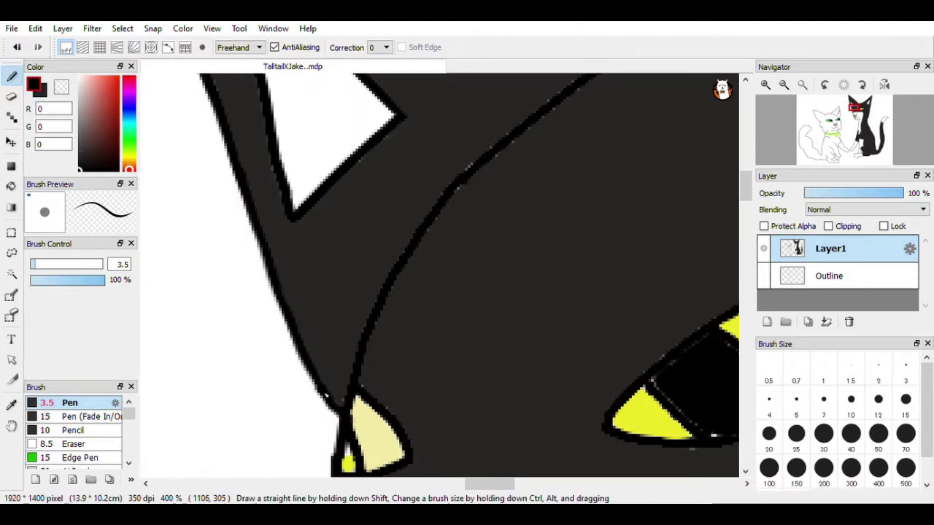
# Step: Touch up the jagged fur edge below the uncollared cat's white tail tip in dark grey, RGB 41, 38, 37
pyautogui.click(805, 88)
pyautogui.click(765, 84)
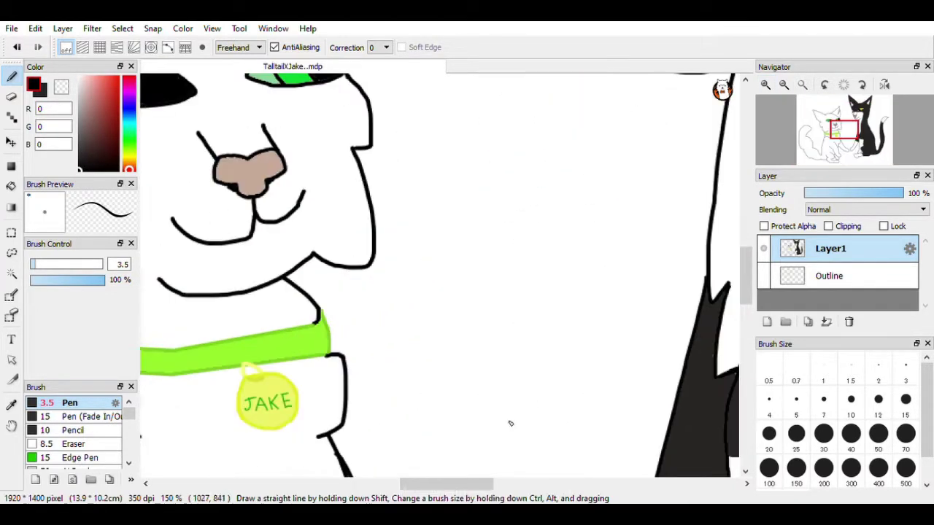
pyautogui.moveTo(435, 483); pyautogui.dragTo(584, 483)
pyautogui.click(765, 85)
pyautogui.click(765, 85)
pyautogui.moveTo(743, 281); pyautogui.dragTo(743, 253)
pyautogui.keyDown('alt'); pyautogui.click(479, 231); pyautogui.keyUp('alt')
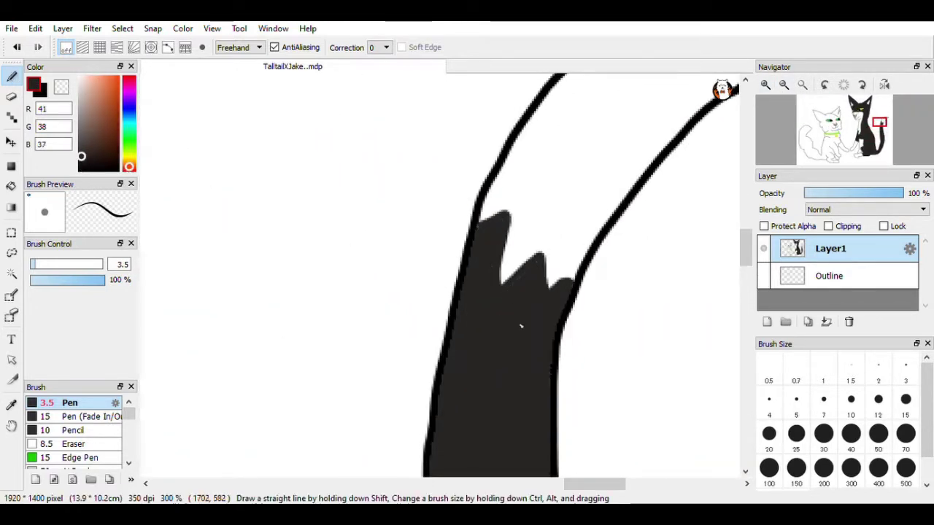
pyautogui.moveTo(509, 285)
pyautogui.mouseDown()
pyautogui.moveTo(514, 323)
pyautogui.moveTo(501, 225)
pyautogui.moveTo(485, 227)
pyautogui.moveTo(502, 265)
pyautogui.moveTo(549, 254)
pyautogui.mouseUp()
# Step: Ready the Bucket tool with white, RGB 255, 255, 255, for the uncollared cat's tail tip
pyautogui.moveTo(745, 244)
pyautogui.mouseDown()
pyautogui.moveTo(745, 231)
pyautogui.moveTo(745, 356)
pyautogui.mouseUp()
pyautogui.click(802, 85)
pyautogui.click(40, 81)
pyautogui.click(11, 186)
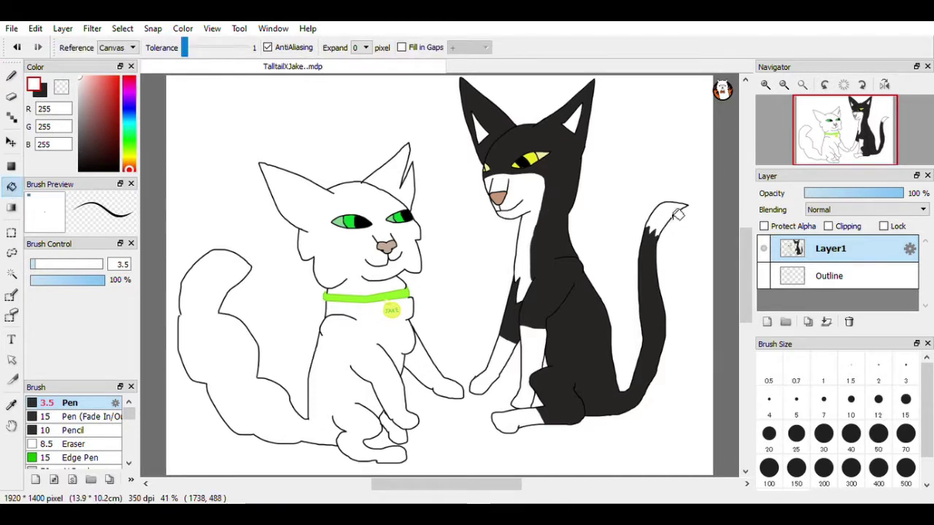
# Step: Return to the pen at size 3.5 with black, RGB 0, 0, 0, as the drawing colour
pyautogui.click(766, 85)
pyautogui.click(765, 84)
pyautogui.click(40, 89)
pyautogui.click(40, 90)
pyautogui.click(79, 169)
pyautogui.click(10, 76)
pyautogui.click(765, 85)
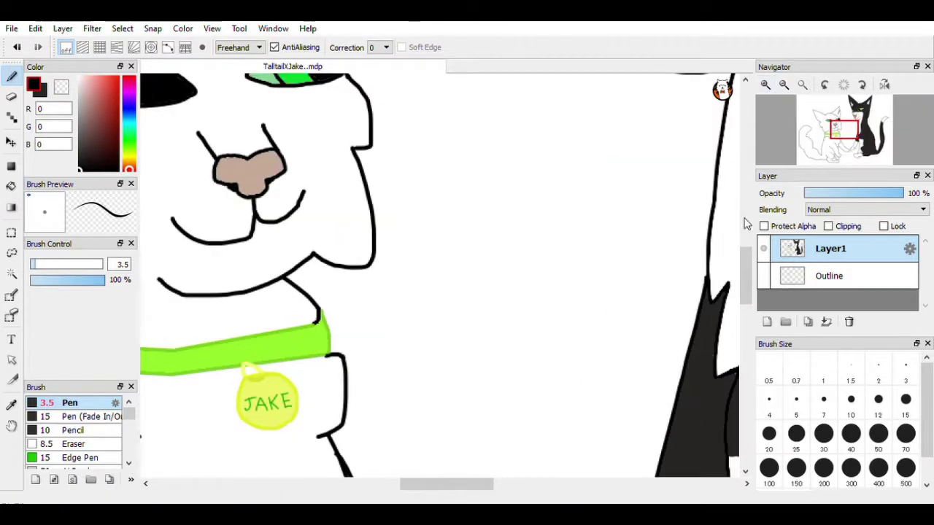
pyautogui.scroll(-5, 746, 224)
pyautogui.hscroll(1, 511, 292)
pyautogui.click(12, 97)
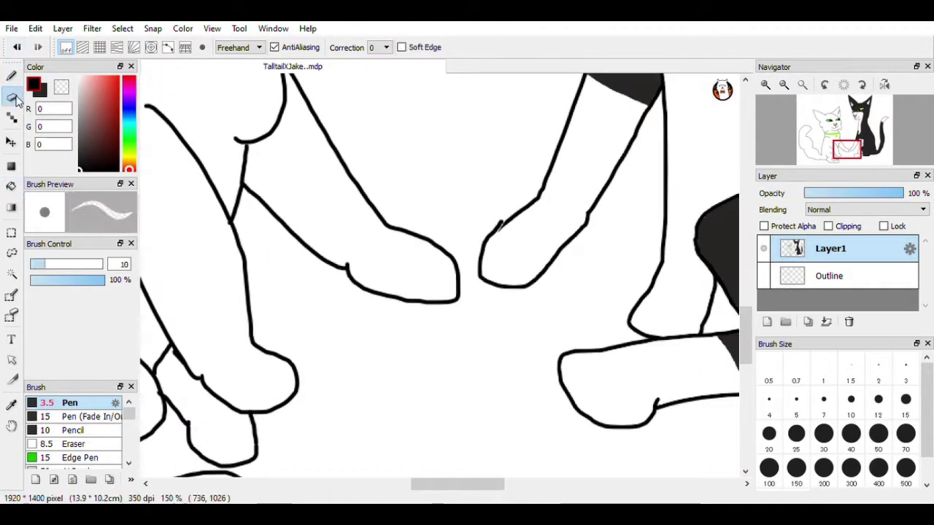
pyautogui.click(11, 75)
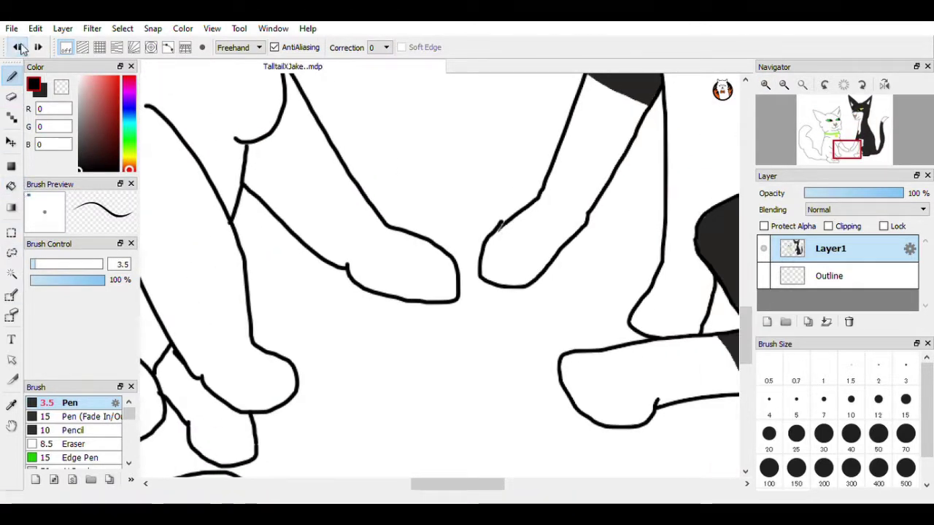
# Step: Toggle the Outline layer's visibility to compare the sketch guides with the drawing, leaving the layer hidden
pyautogui.moveTo(470, 484); pyautogui.dragTo(579, 484)
pyautogui.moveTo(744, 335); pyautogui.dragTo(745, 262)
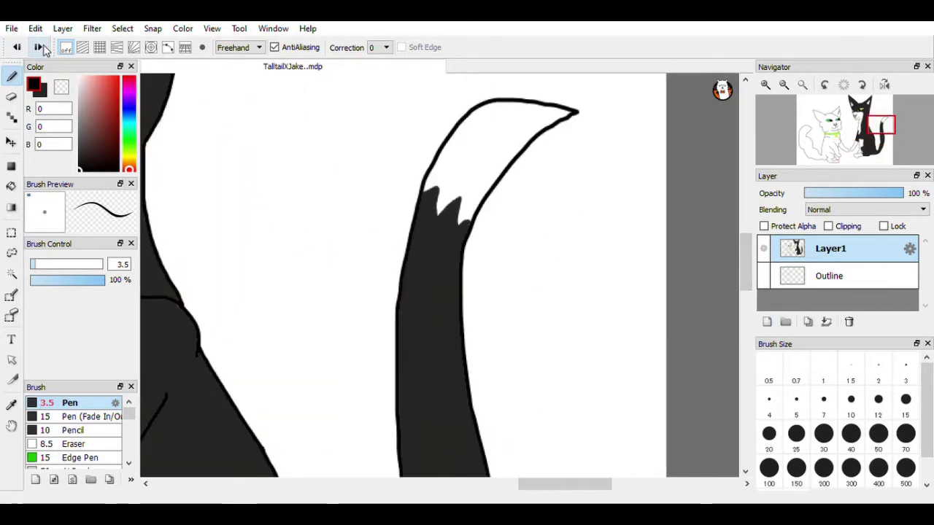
pyautogui.click(763, 276)
pyautogui.click(763, 276)
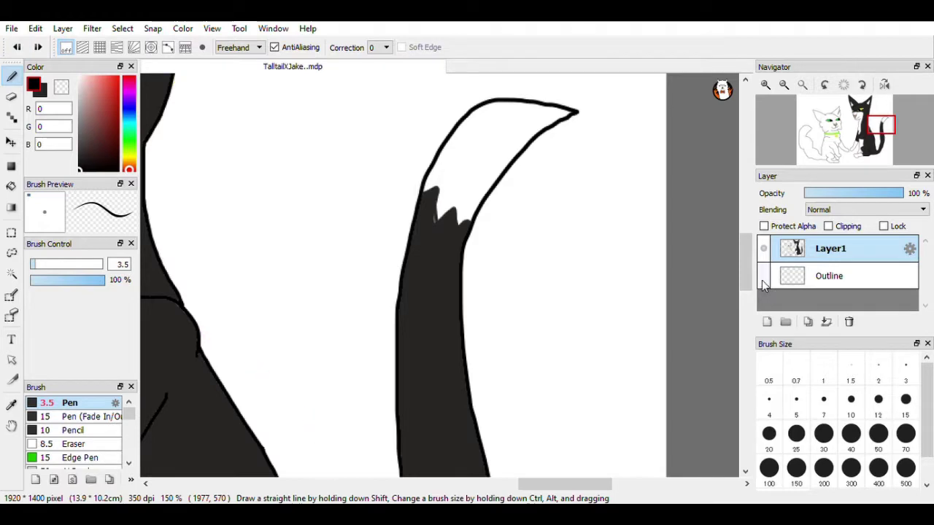
pyautogui.click(763, 276)
pyautogui.click(801, 84)
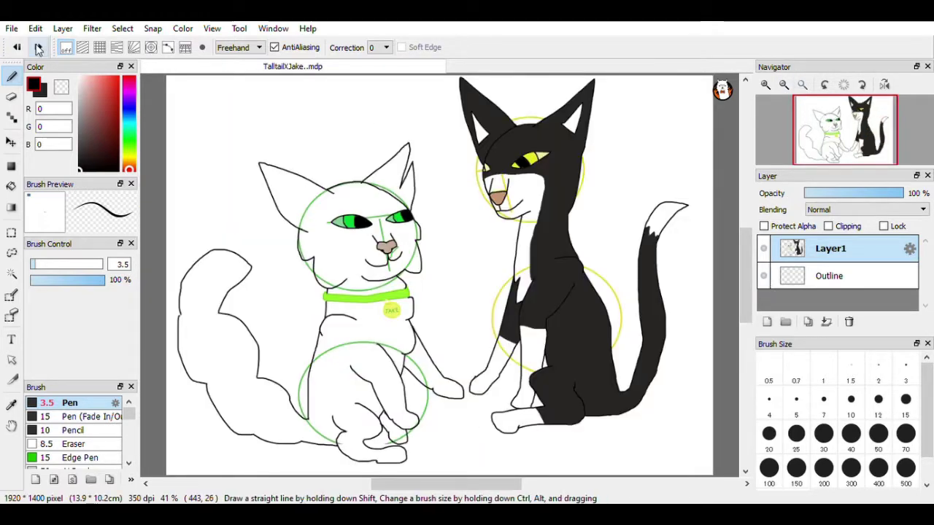
pyautogui.click(763, 275)
# Step: Try to draw a squarish far hind paw behind the uncollared cat's upright front leg in black
pyautogui.scroll(5, 439, 313)
pyautogui.press('e')
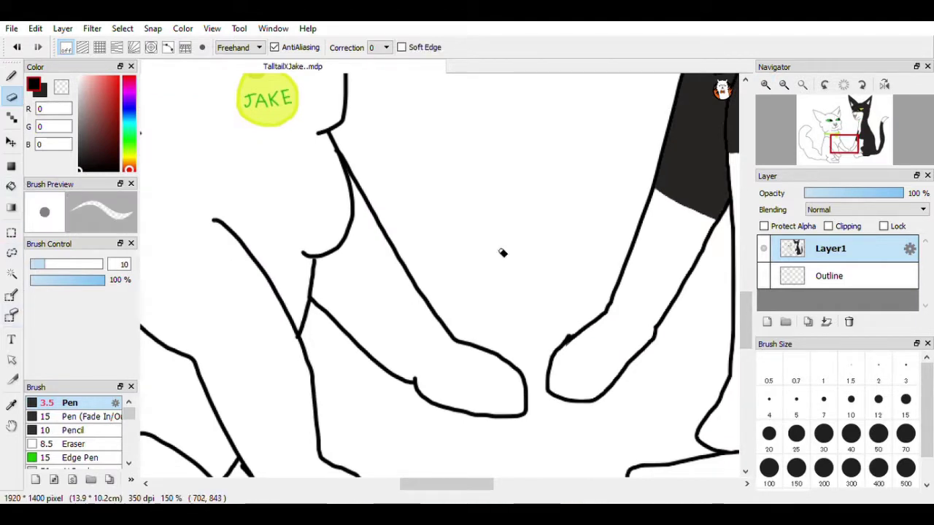
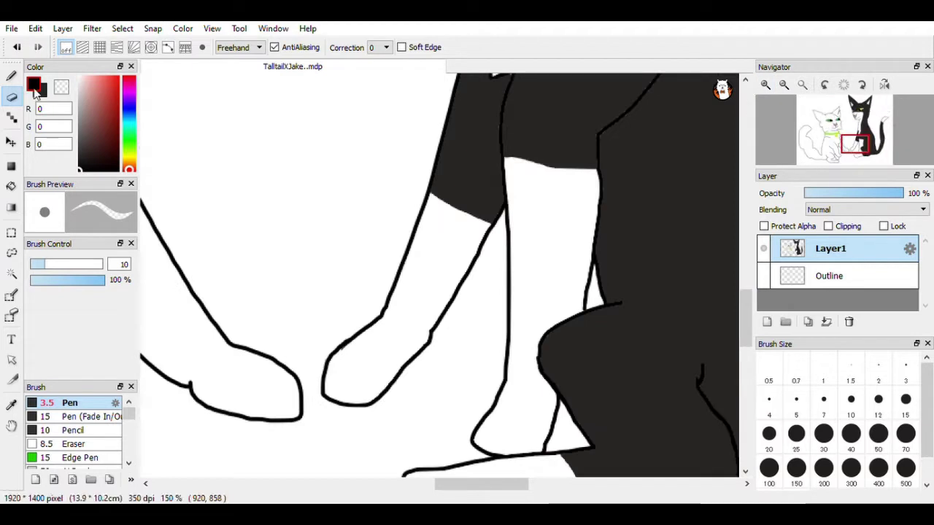
pyautogui.press('b')
pyautogui.moveTo(510, 307); pyautogui.dragTo(451, 356)
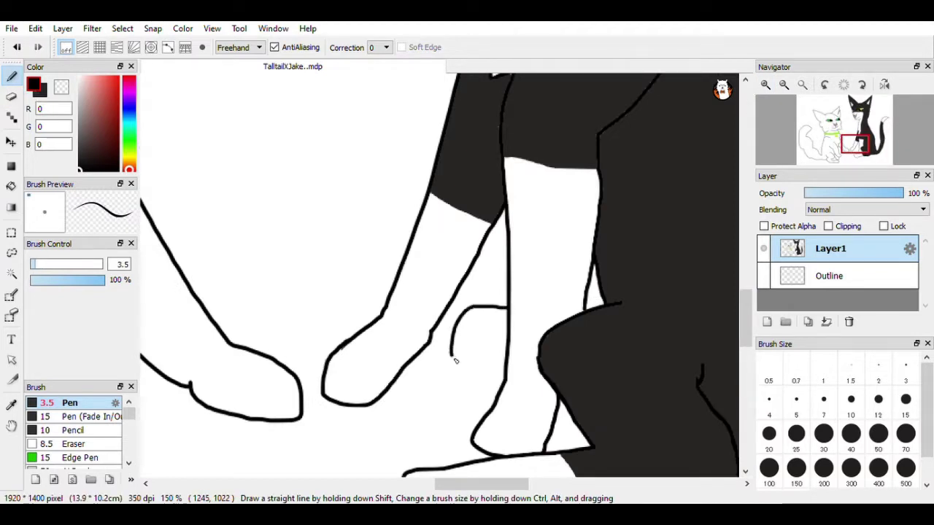
pyautogui.click(17, 47)
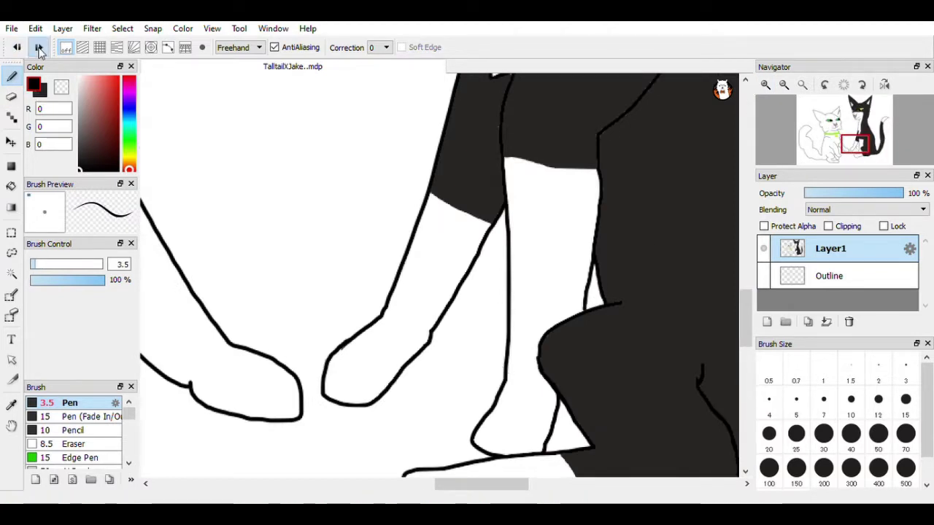
pyautogui.click(12, 98)
pyautogui.press('b')
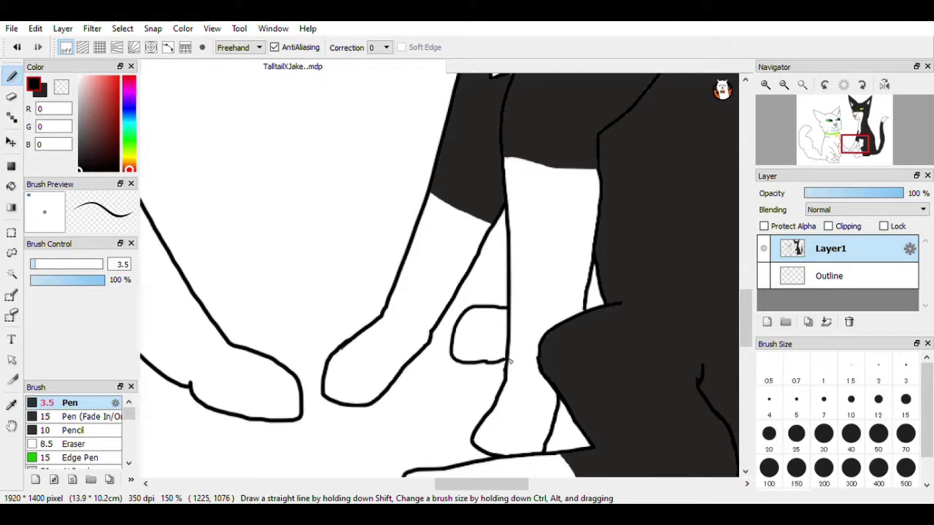
pyautogui.click(17, 46)
# Step: Draw a smaller rounded far hind paw in black behind the uncollared cat's upright front leg
pyautogui.moveTo(508, 289); pyautogui.dragTo(483, 334)
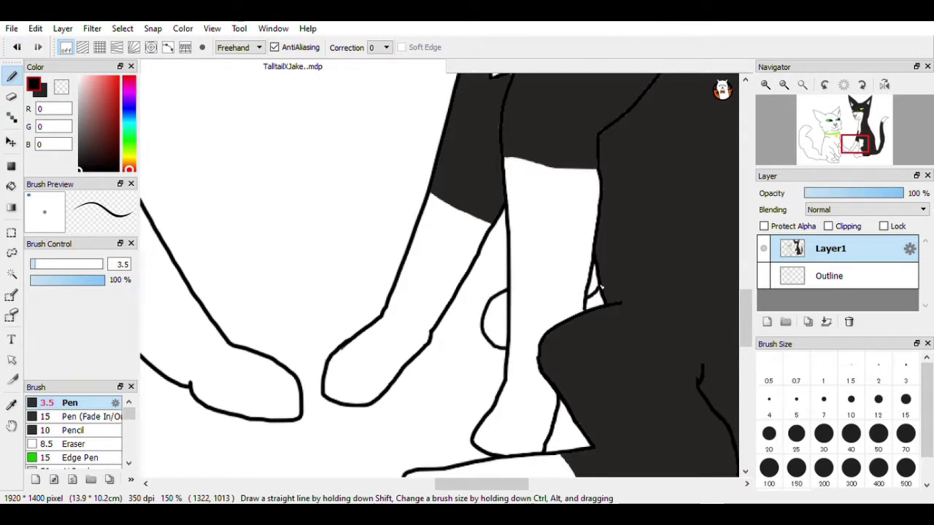
pyautogui.click(16, 46)
pyautogui.moveTo(596, 271); pyautogui.dragTo(598, 283)
pyautogui.click(801, 85)
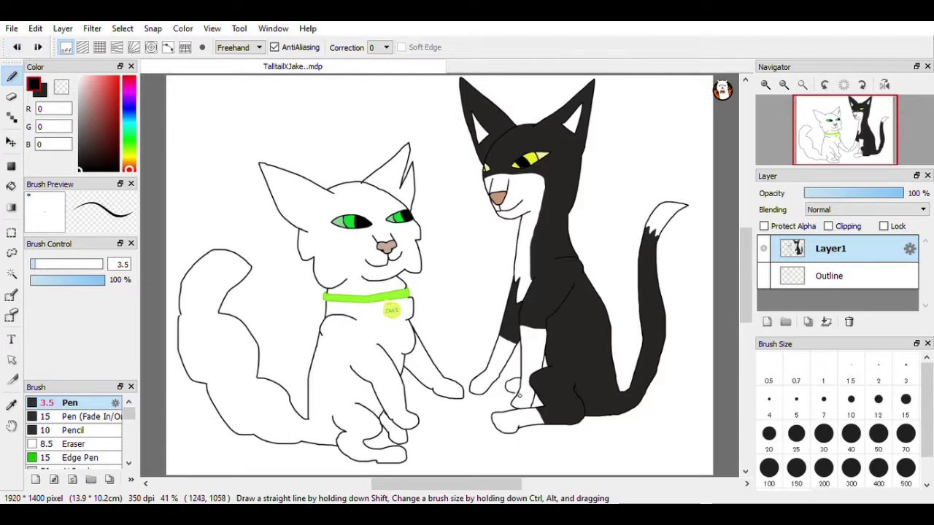
# Step: Erase the front end of the uncollared cat's near hind paw outline with the eraser at size 10
pyautogui.press('x')
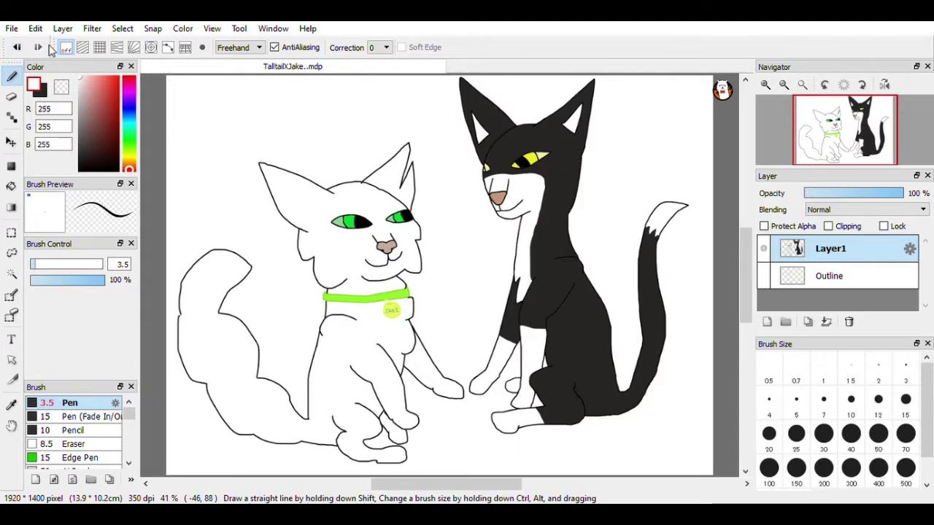
pyautogui.press('g')
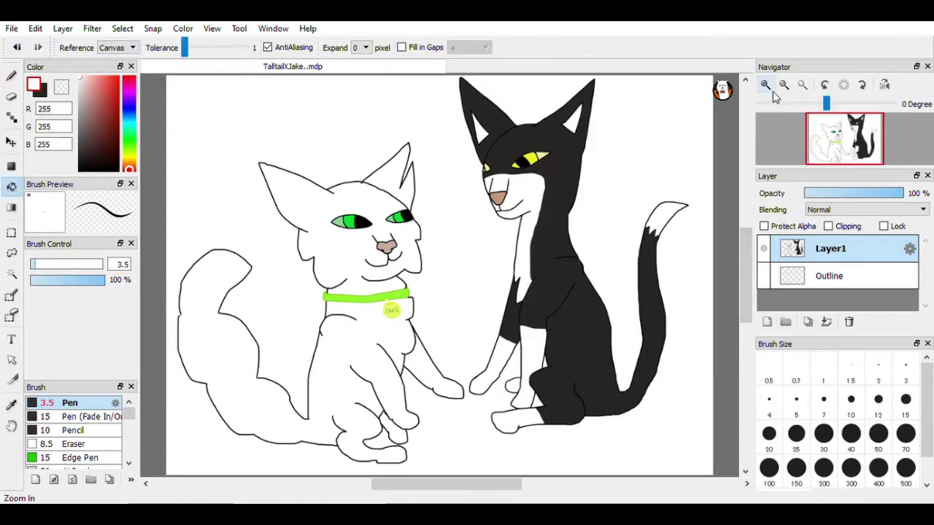
pyautogui.press('e')
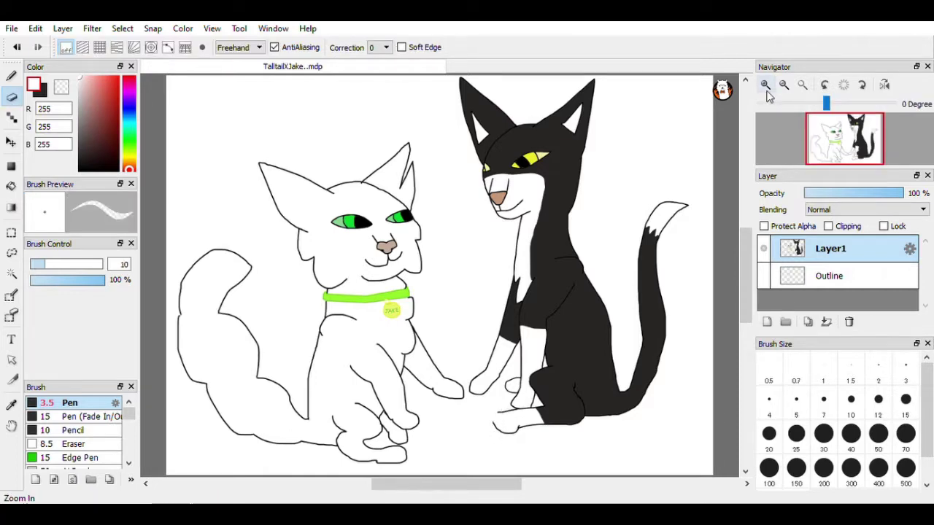
pyautogui.click(765, 85)
pyautogui.click(765, 86)
pyautogui.click(765, 85)
pyautogui.moveTo(748, 305); pyautogui.dragTo(749, 338)
pyautogui.moveTo(470, 487); pyautogui.dragTo(498, 493)
# Step: Redraw the front of the uncollared cat's near hind paw as a rounder black outline with the pen at size 3.5
pyautogui.press('x')
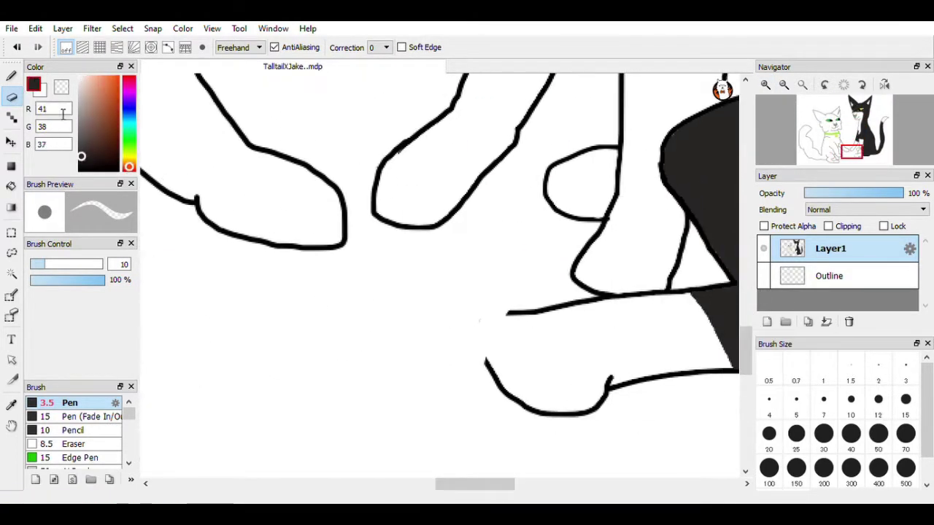
pyautogui.press('x')
pyautogui.moveTo(79, 76); pyautogui.dragTo(15, 205)
pyautogui.press('b')
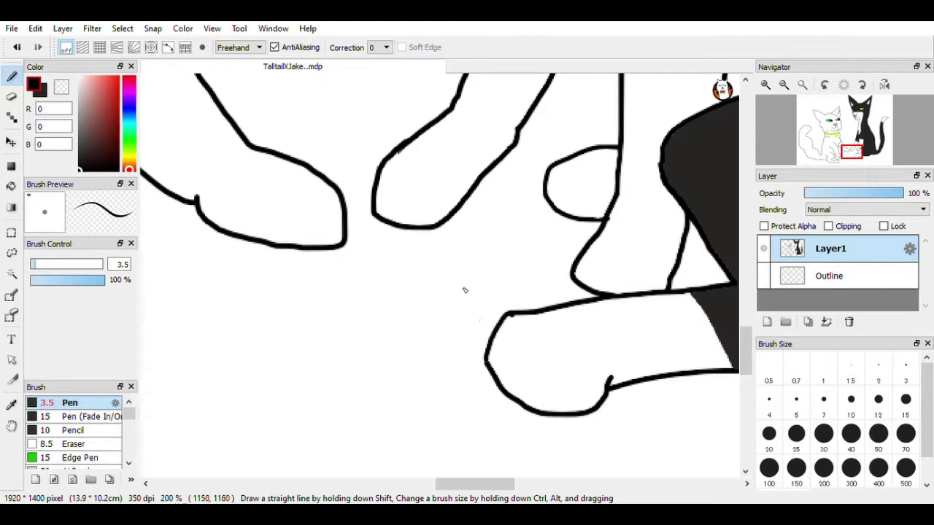
pyautogui.press('g')
pyautogui.press('e')
pyautogui.click(802, 85)
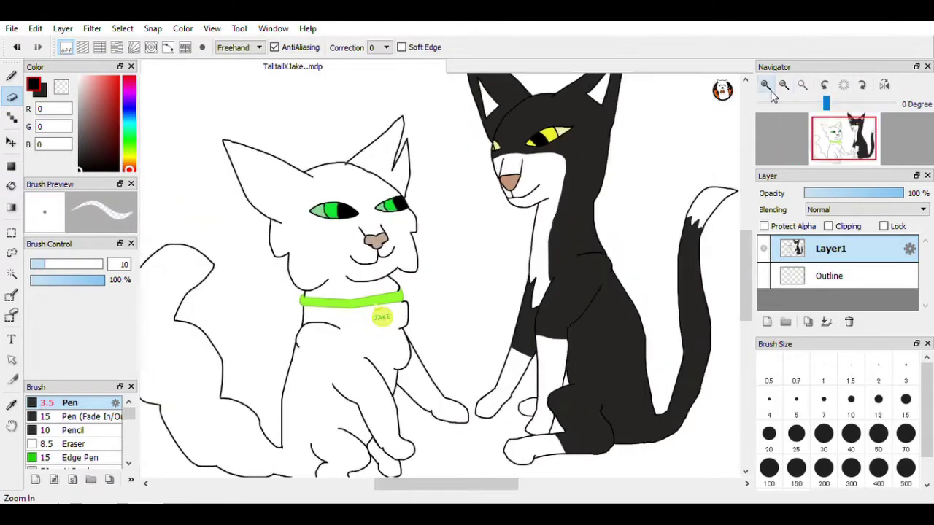
# Step: Try filling the collared cat's face with bright orange, RGB 255, 162, 0
pyautogui.click(765, 84)
pyautogui.click(128, 160)
pyautogui.click(113, 89)
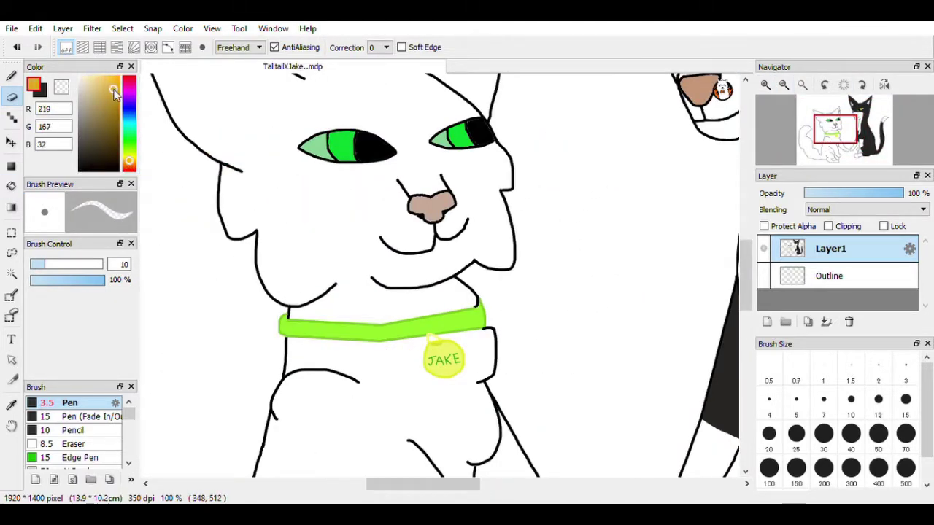
pyautogui.click(130, 167)
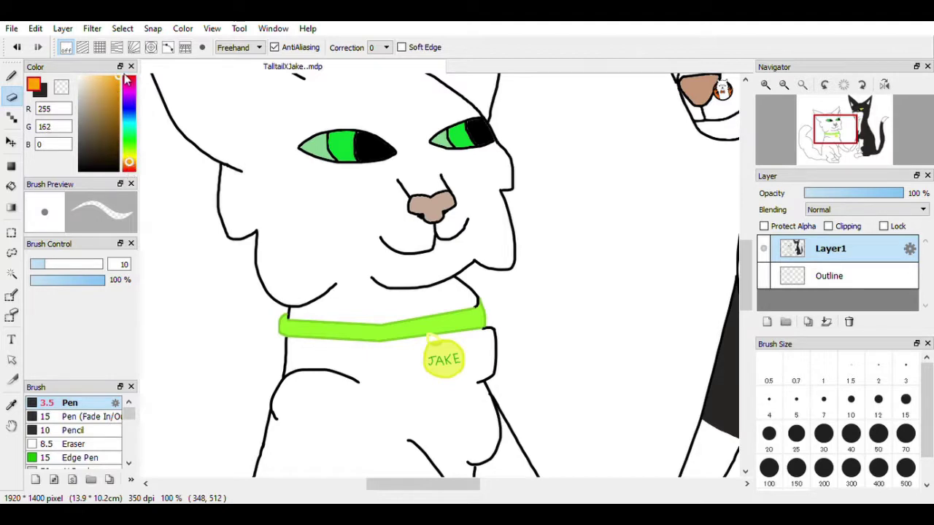
pyautogui.moveTo(117, 78); pyautogui.dragTo(120, 75)
pyautogui.click(11, 187)
pyautogui.click(292, 145)
pyautogui.click(17, 47)
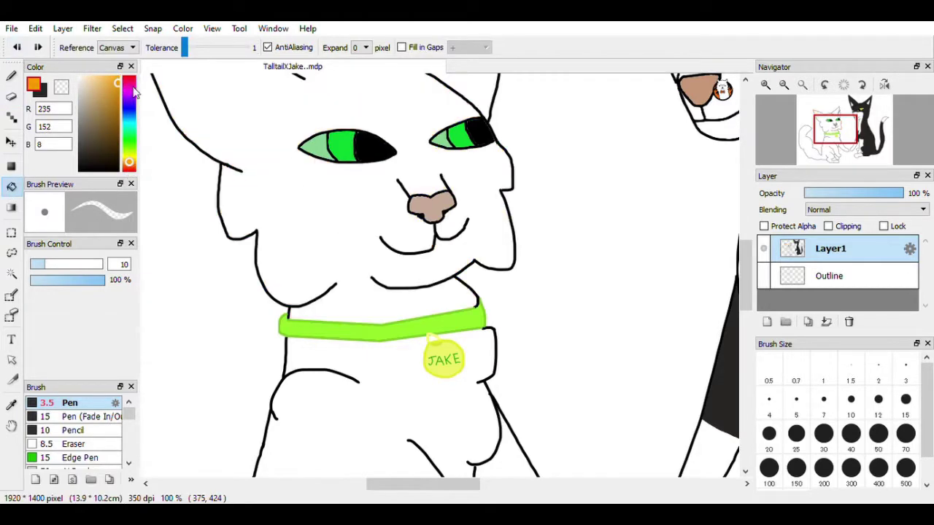
# Step: Fill the collared cat's head with a darker orange, RGB 235, 152, 8
pyautogui.click(117, 82)
pyautogui.click(291, 145)
pyautogui.click(478, 102)
# Step: Try to fill the collared cat's body below the collar with orange
pyautogui.click(387, 371)
pyautogui.click(17, 47)
pyautogui.moveTo(747, 249); pyautogui.dragTo(748, 323)
pyautogui.scroll(2, 754, 296)
pyautogui.click(394, 221)
pyautogui.hotkey('ctrl', 'z')
# Step: Close the gap in the outer outline of the collared cat's tail with the black pen at size 3.5
pyautogui.moveTo(404, 488); pyautogui.dragTo(339, 488)
pyautogui.moveTo(746, 336); pyautogui.dragTo(734, 289)
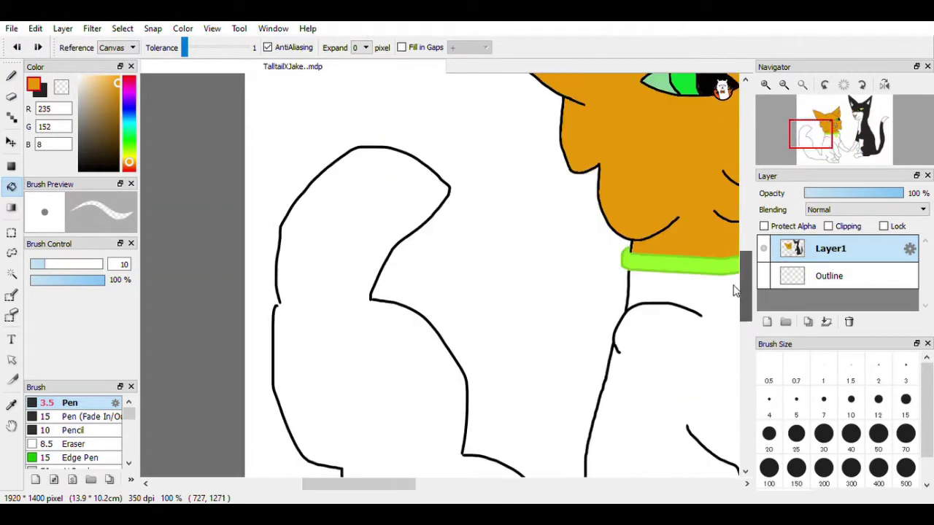
pyautogui.click(9, 77)
pyautogui.click(36, 93)
pyautogui.click(42, 95)
pyautogui.click(42, 94)
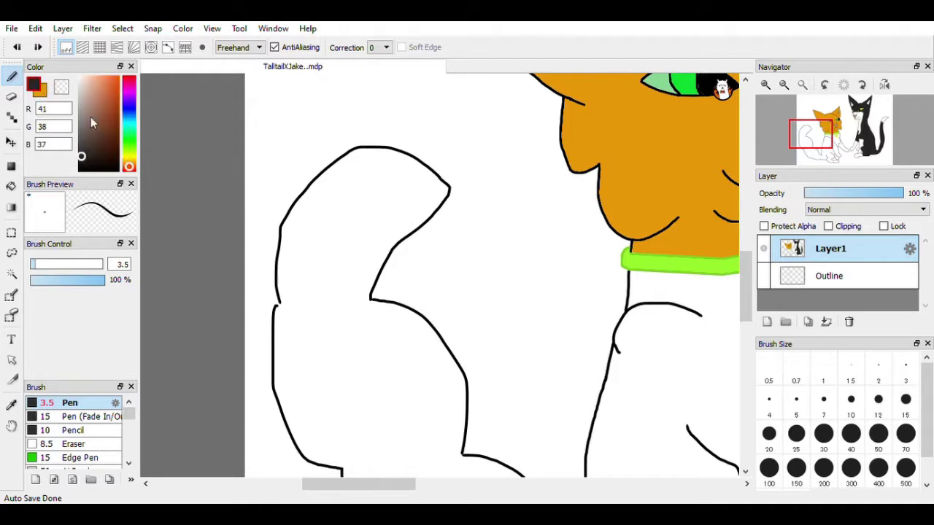
pyautogui.click(79, 169)
# Step: Fill the collared cat's tail, body, far lower paw and outstretched front leg with orange, RGB 235, 152, 8
pyautogui.click(40, 90)
pyautogui.click(11, 186)
pyautogui.click(352, 194)
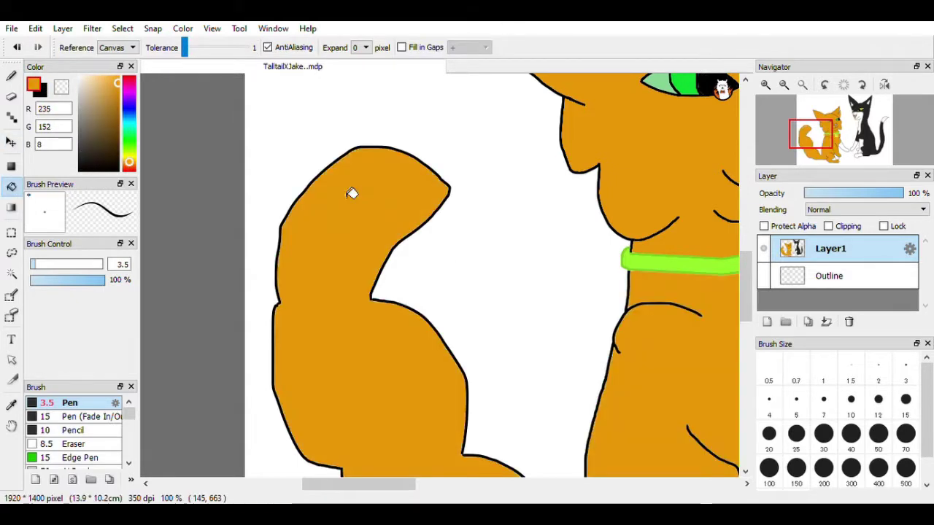
pyautogui.moveTo(749, 267); pyautogui.dragTo(749, 302)
pyautogui.moveTo(409, 484); pyautogui.dragTo(493, 484)
pyautogui.click(361, 390)
pyautogui.click(464, 254)
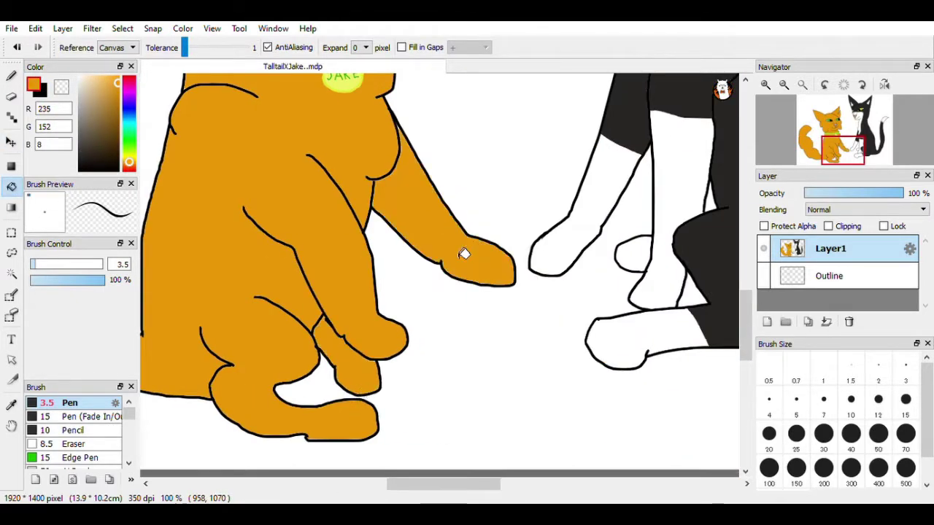
pyautogui.moveTo(742, 303); pyautogui.dragTo(740, 226)
pyautogui.moveTo(454, 486); pyautogui.dragTo(433, 485)
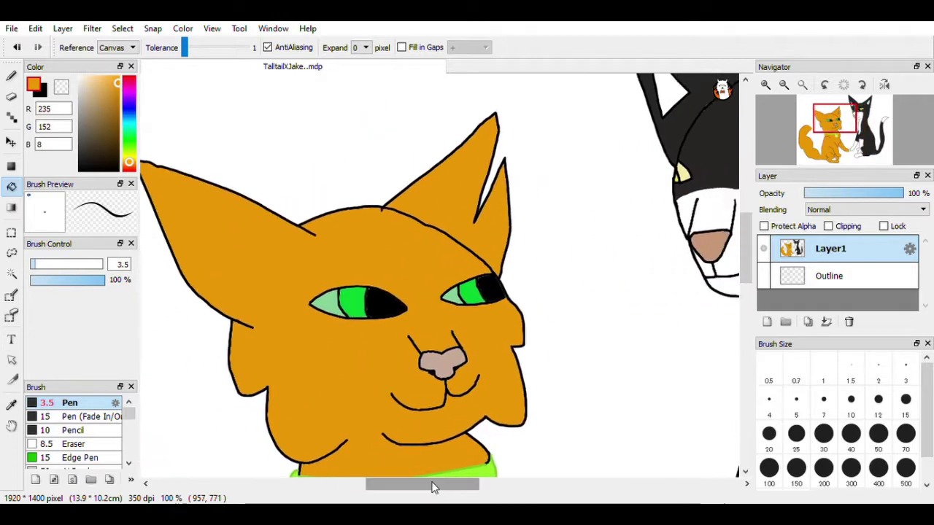
# Step: Outline pointed inner-ear shapes inside both of the collared cat's ears with the black pen at size 3.5
pyautogui.press('x')
pyautogui.press('b')
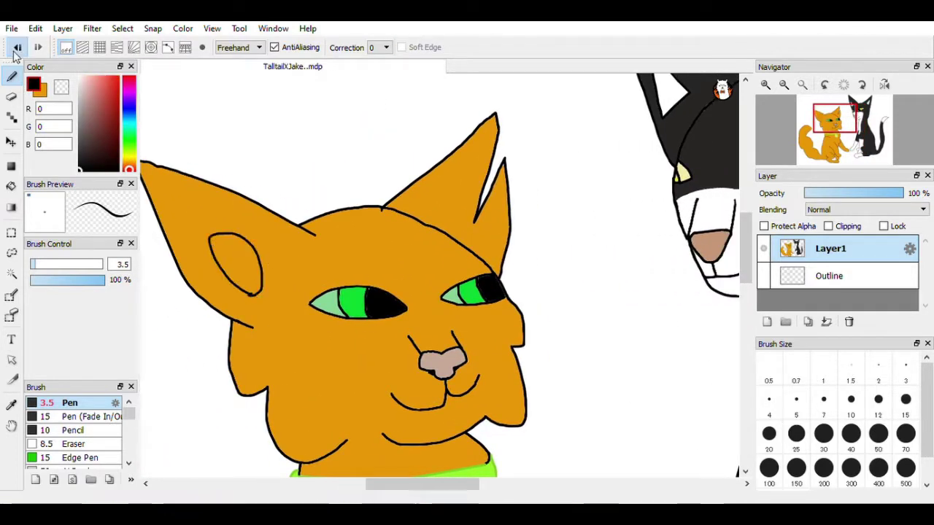
pyautogui.hotkey('ctrl', 'z')
pyautogui.moveTo(219, 261); pyautogui.dragTo(264, 269)
pyautogui.click(825, 85)
pyautogui.click(862, 84)
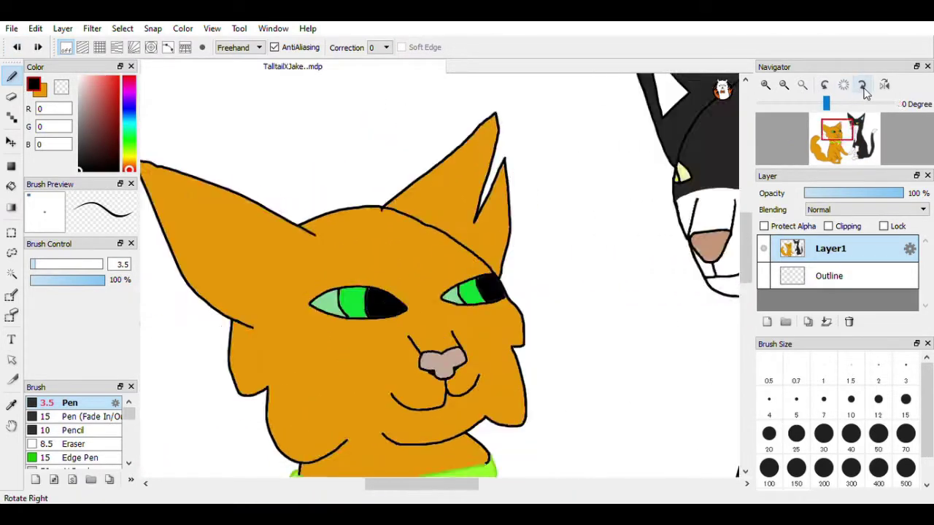
pyautogui.click(861, 84)
pyautogui.click(843, 85)
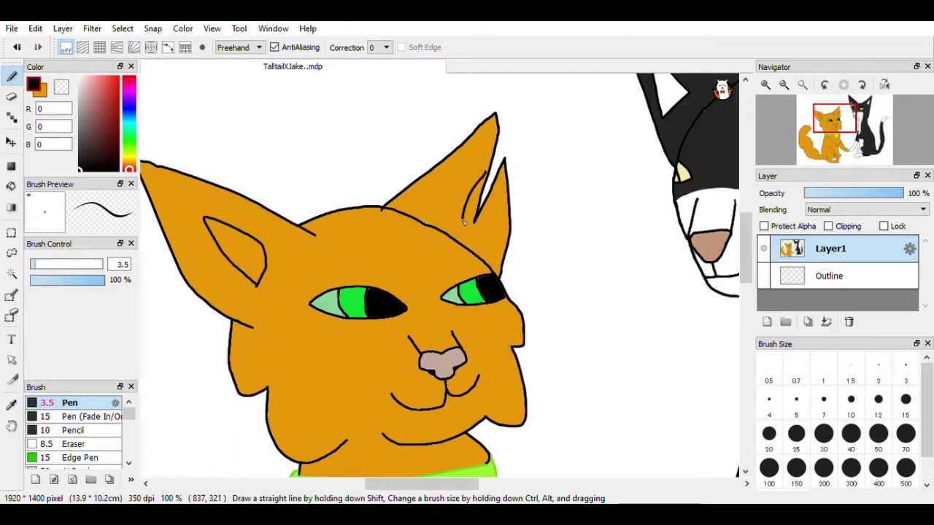
pyautogui.click(15, 48)
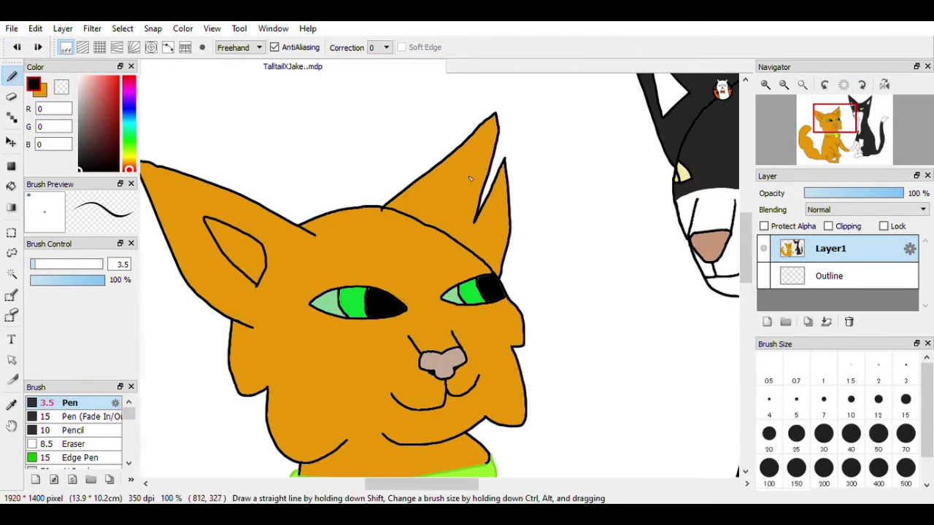
# Step: Outline the collared cat's muzzle patch on both sides of the nose and fill it with lighter orange, RGB 239, 187, 98
pyautogui.click(46, 95)
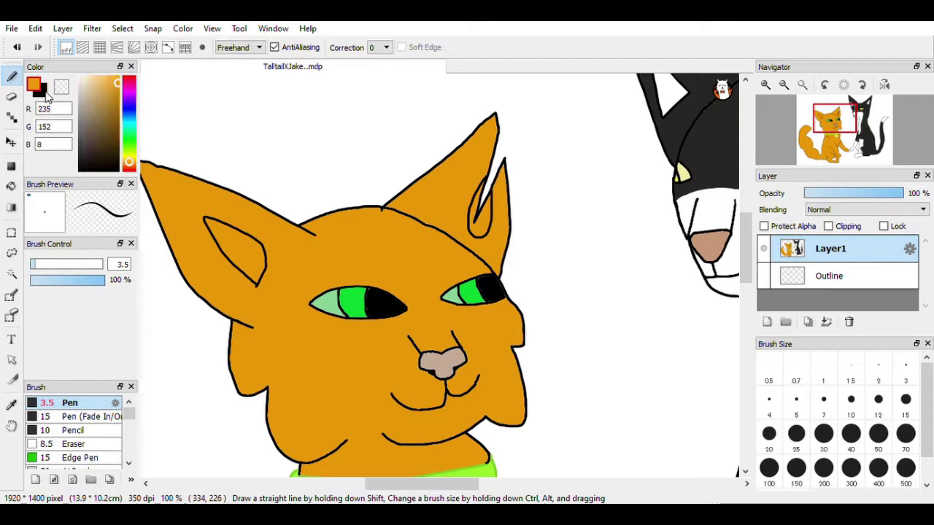
pyautogui.click(102, 82)
pyautogui.click(766, 85)
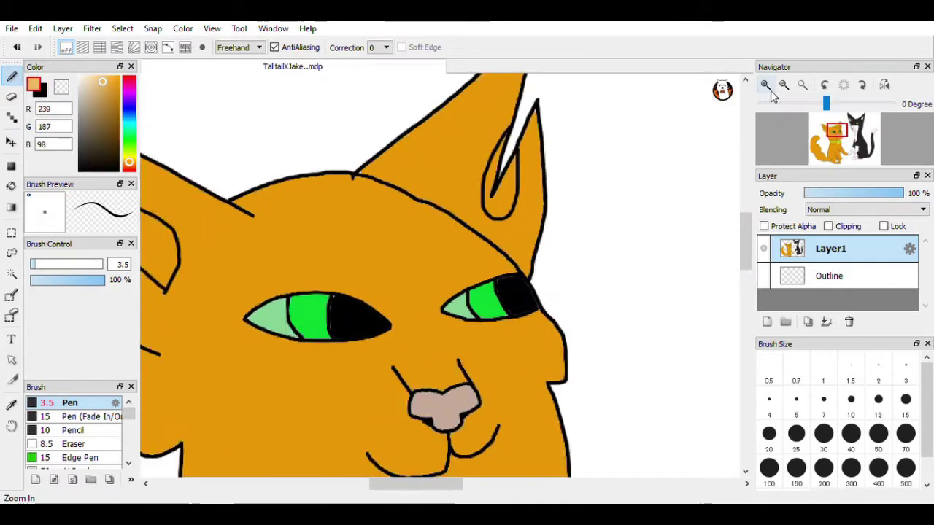
pyautogui.click(765, 85)
pyautogui.moveTo(748, 232); pyautogui.dragTo(748, 246)
pyautogui.moveTo(376, 198)
pyautogui.mouseDown()
pyautogui.moveTo(341, 263)
pyautogui.moveTo(320, 351)
pyautogui.mouseUp()
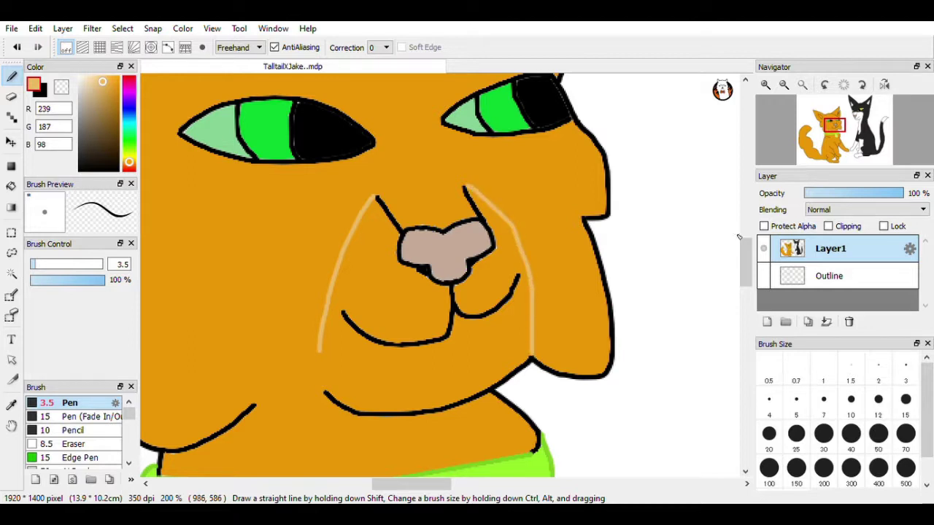
pyautogui.scroll(-3, 738, 237)
pyautogui.click(10, 186)
pyautogui.click(428, 181)
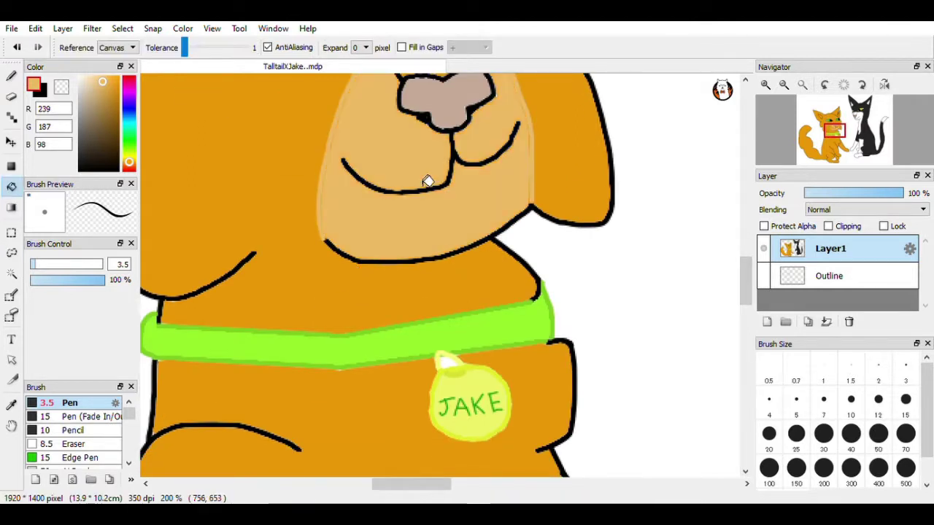
pyautogui.click(16, 46)
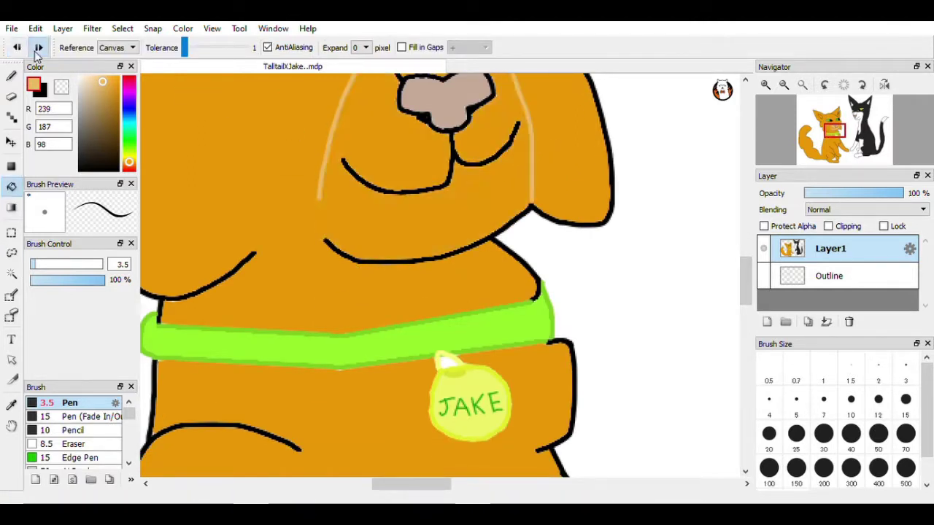
pyautogui.click(38, 47)
# Step: Fill the white gap inside the collar tag's loop with orange, RGB 237, 150, 0
pyautogui.scroll(2, 744, 277)
pyautogui.moveTo(744, 278); pyautogui.dragTo(744, 267)
pyautogui.click(770, 88)
pyautogui.click(11, 76)
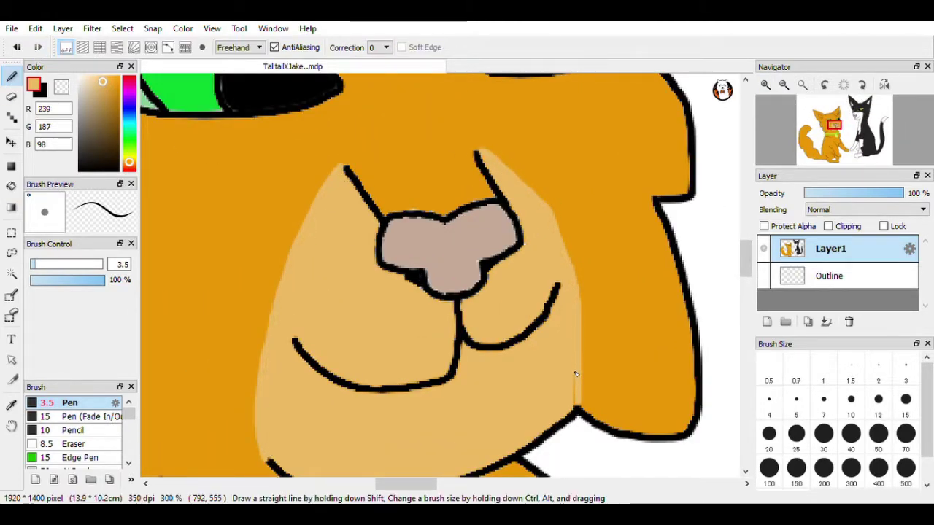
pyautogui.scroll(-4, 731, 257)
pyautogui.scroll(1, 410, 278)
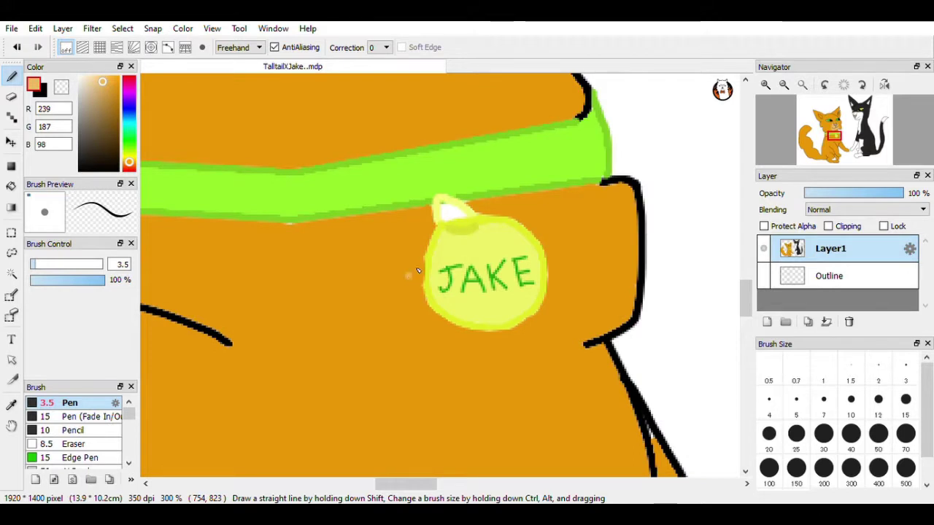
pyautogui.click(117, 82)
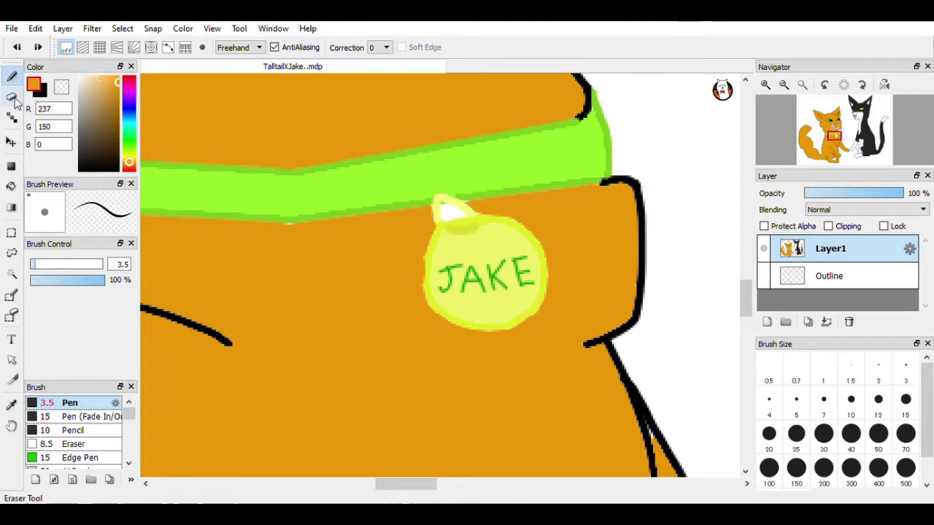
pyautogui.click(11, 187)
pyautogui.click(456, 214)
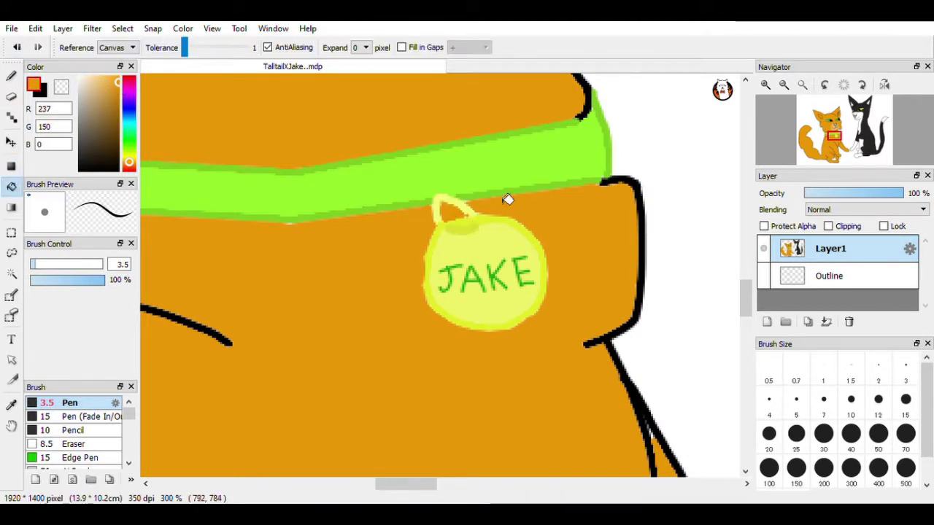
# Step: Recolour the collared cat's muzzle with pale orange, RGB 234, 189, 111, and extend the patch over the bridge of the nose
pyautogui.click(100, 83)
pyautogui.moveTo(744, 298); pyautogui.dragTo(743, 249)
pyautogui.click(11, 76)
pyautogui.click(16, 47)
pyautogui.click(11, 186)
pyautogui.click(344, 156)
pyautogui.click(11, 76)
pyautogui.moveTo(343, 250); pyautogui.dragTo(475, 232)
pyautogui.press('g')
pyautogui.click(462, 270)
pyautogui.click(12, 78)
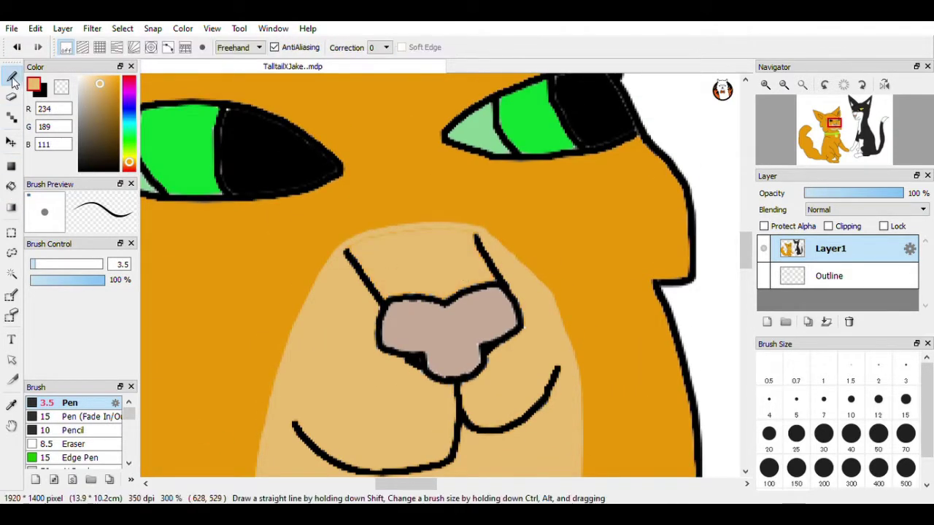
# Step: Draw a heart-shaped chest patch behind the JAKE tag in pale orange, RGB 234, 189, 111, fill it and smooth its lower edge
pyautogui.moveTo(746, 244); pyautogui.dragTo(748, 265)
pyautogui.click(784, 85)
pyautogui.click(785, 86)
pyautogui.click(765, 83)
pyautogui.click(765, 84)
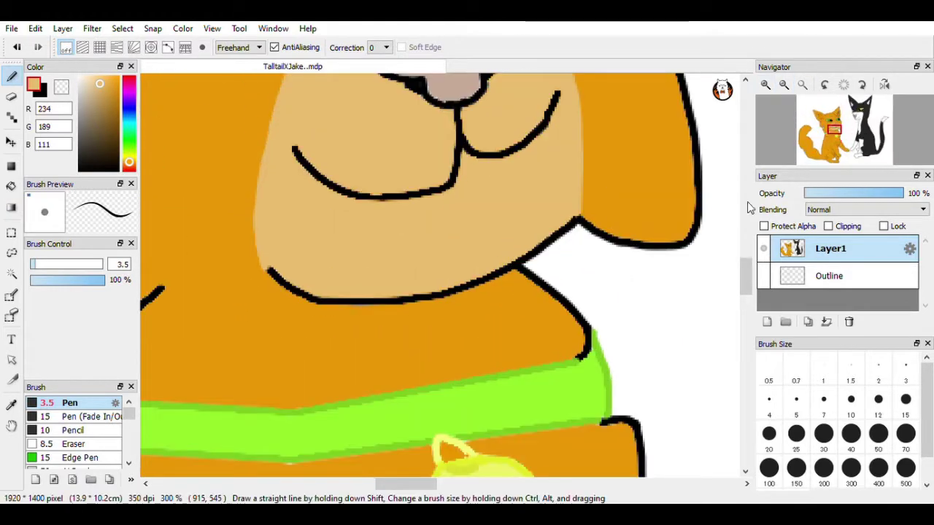
pyautogui.scroll(-4, 438, 277)
pyautogui.moveTo(429, 135)
pyautogui.mouseDown()
pyautogui.moveTo(439, 265)
pyautogui.moveTo(568, 250)
pyautogui.moveTo(581, 122)
pyautogui.moveTo(524, 118)
pyautogui.mouseUp()
pyautogui.press('g')
pyautogui.click(421, 216)
pyautogui.press('b')
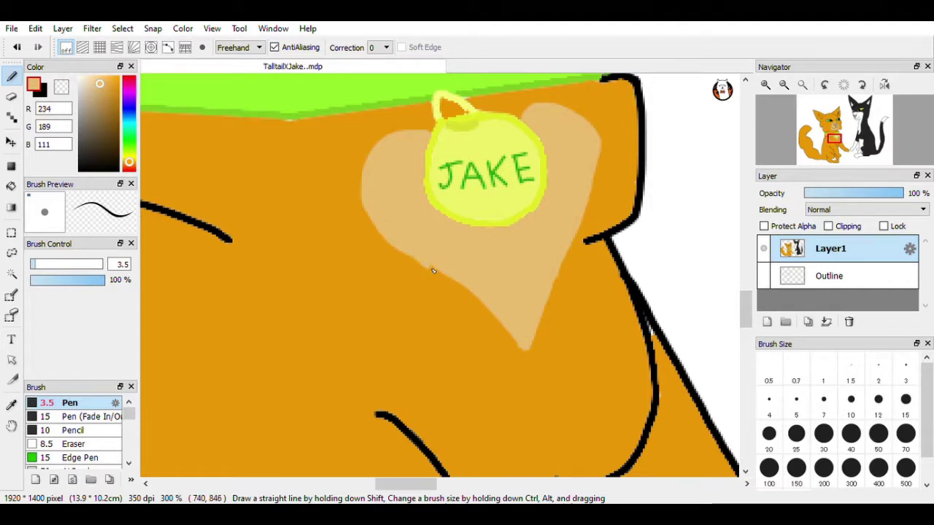
pyautogui.moveTo(432, 270); pyautogui.dragTo(484, 291)
# Step: Mark off the collared cat's two front paws at the wrists and fill them with pale orange, RGB 234, 189, 111
pyautogui.click(765, 84)
pyautogui.click(765, 85)
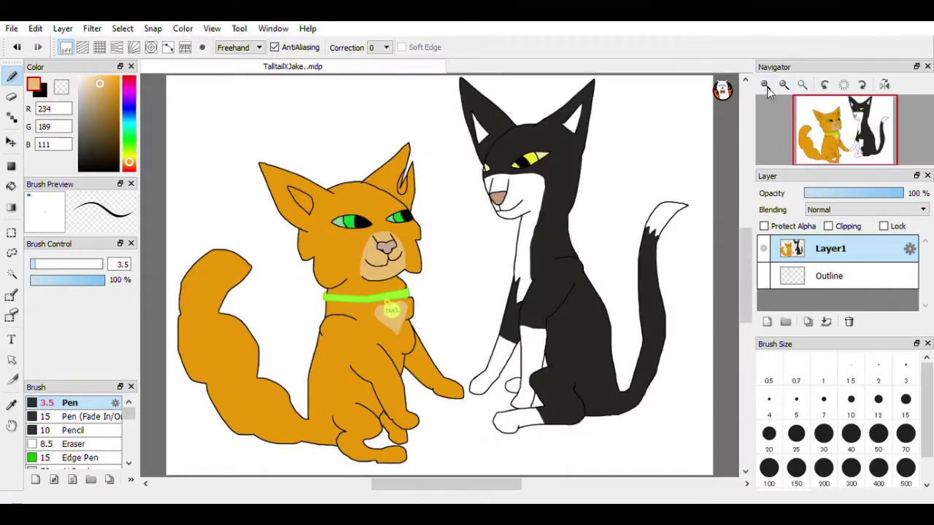
pyautogui.click(765, 86)
pyautogui.click(765, 85)
pyautogui.click(765, 86)
pyautogui.moveTo(749, 275); pyautogui.dragTo(751, 330)
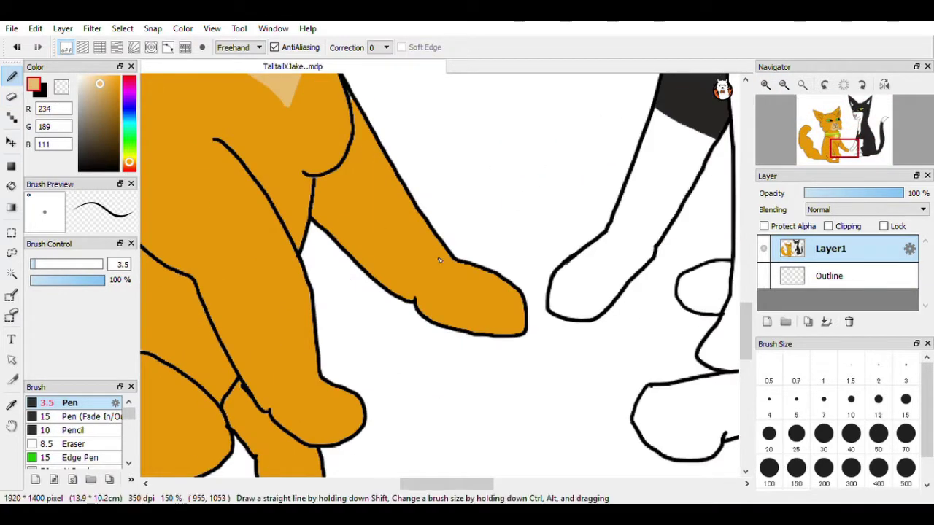
pyautogui.moveTo(286, 397); pyautogui.dragTo(321, 377)
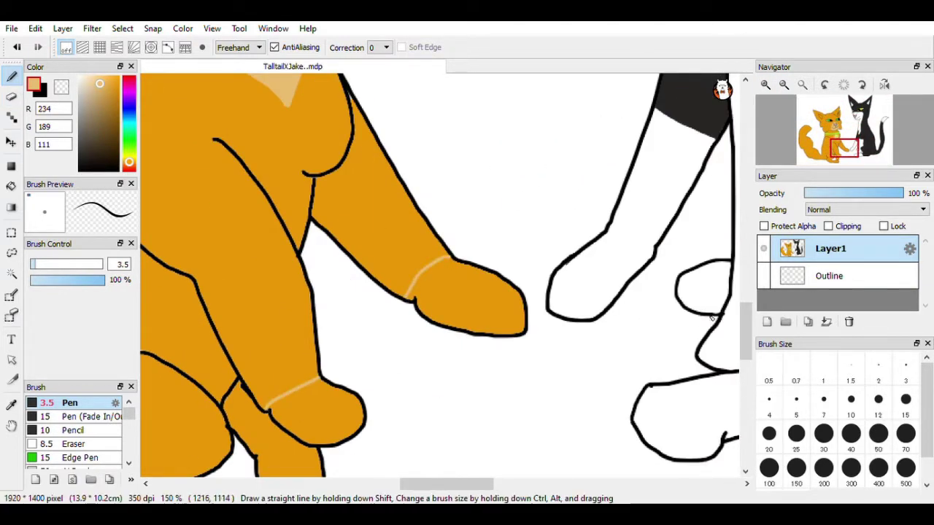
pyautogui.scroll(-3, 321, 376)
pyautogui.click(11, 186)
pyautogui.click(294, 287)
pyautogui.click(430, 167)
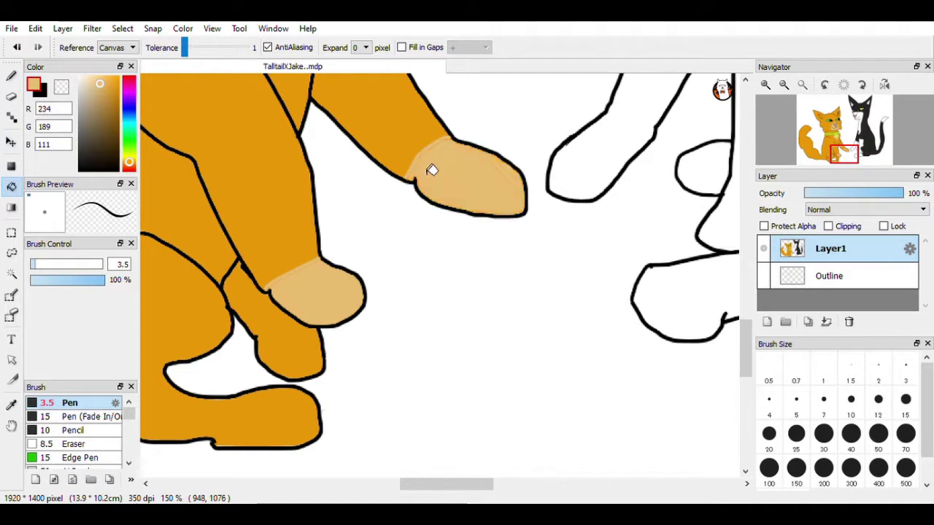
pyautogui.press('b')
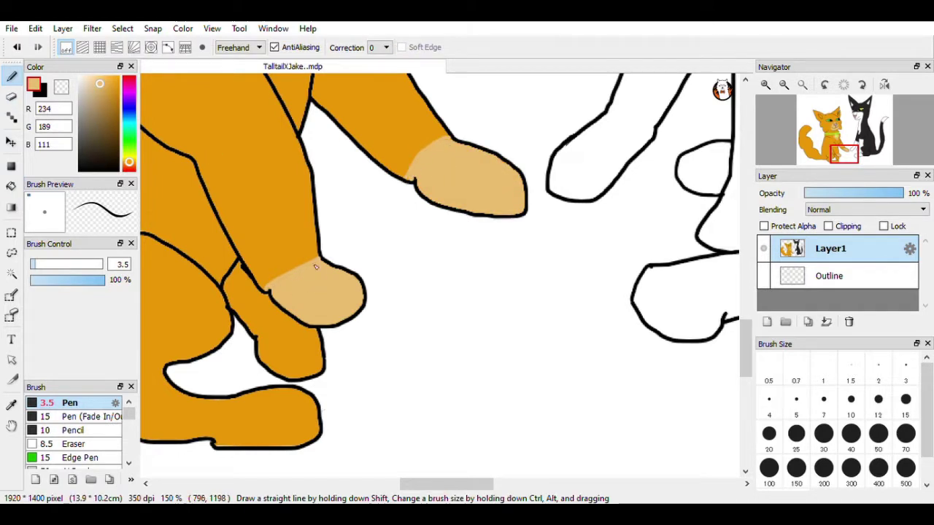
# Step: Smooth the black outline beneath the collared cat's hind foot, erase the stray line there and set the pen size to 4
pyautogui.press('x')
pyautogui.click(14, 95)
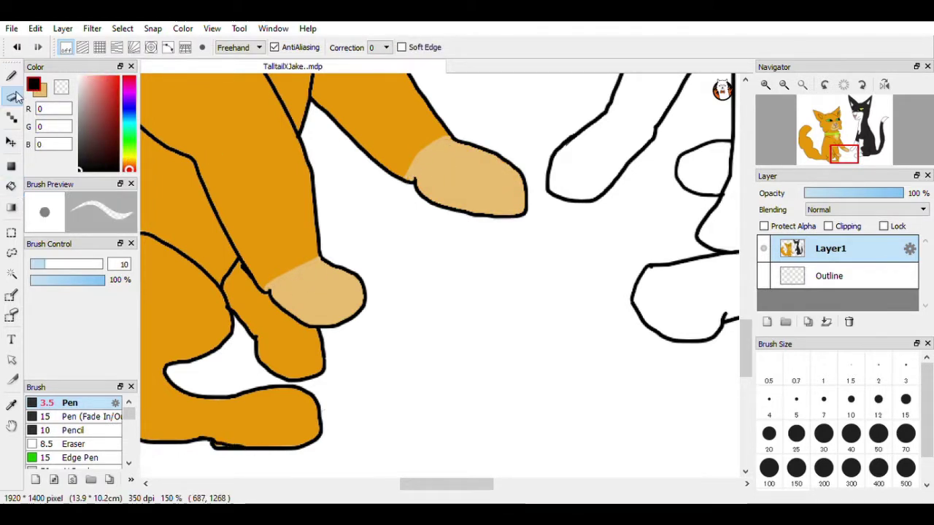
pyautogui.moveTo(208, 444); pyautogui.dragTo(253, 454)
pyautogui.click(11, 76)
pyautogui.click(766, 408)
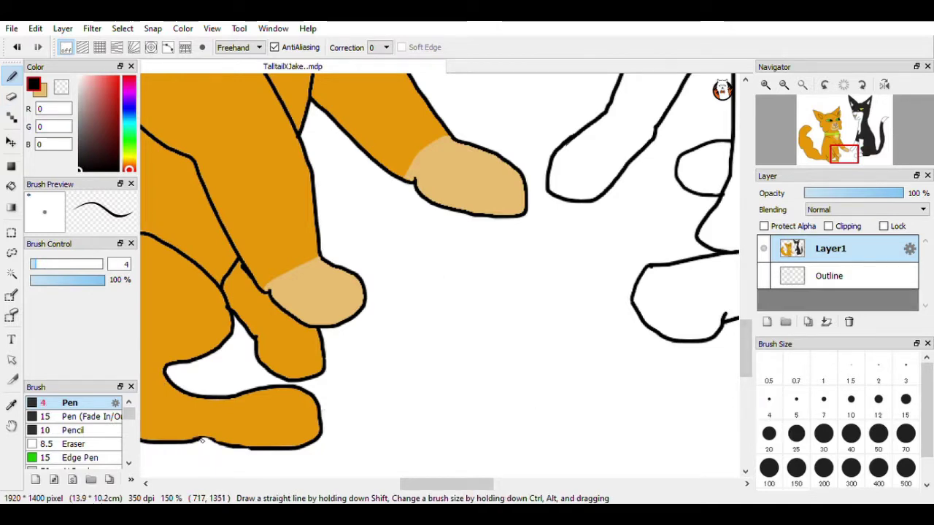
# Step: Thicken the collared cat's mouth lines in black with the pen at size 4
pyautogui.click(784, 85)
pyautogui.click(784, 85)
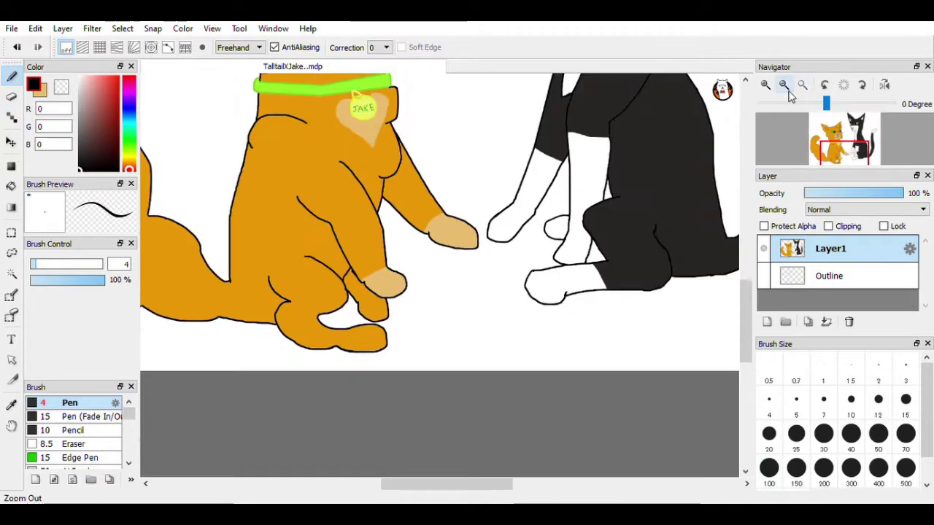
pyautogui.moveTo(745, 319); pyautogui.dragTo(729, 262)
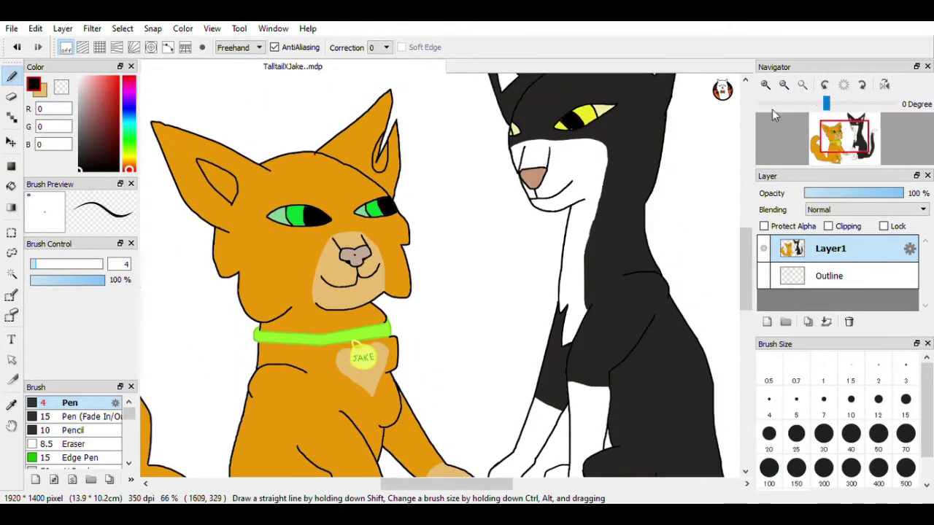
pyautogui.click(766, 84)
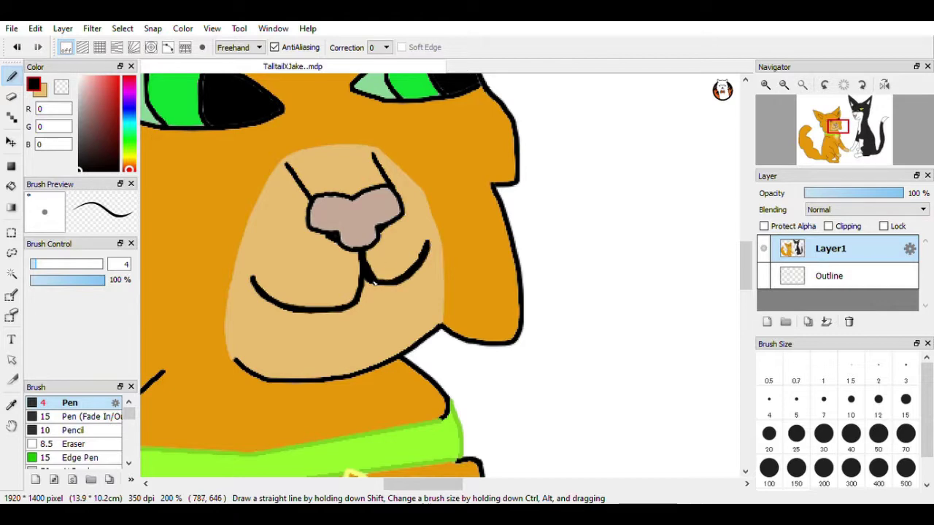
pyautogui.moveTo(427, 243); pyautogui.dragTo(430, 239)
# Step: Fill both of the collared cat's inner ears with dusty pink, trying lighter shades and settling on RGB 206, 167, 162
pyautogui.moveTo(745, 259); pyautogui.dragTo(750, 280)
pyautogui.click(802, 85)
pyautogui.click(766, 86)
pyautogui.click(766, 86)
pyautogui.click(766, 85)
pyautogui.click(92, 86)
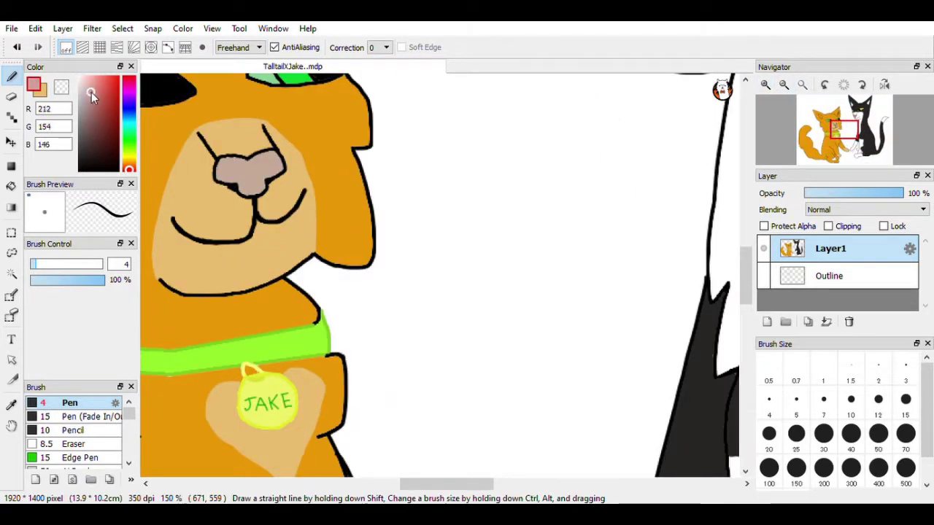
pyautogui.moveTo(446, 484); pyautogui.dragTo(398, 484)
pyautogui.moveTo(745, 275); pyautogui.dragTo(745, 249)
pyautogui.click(11, 186)
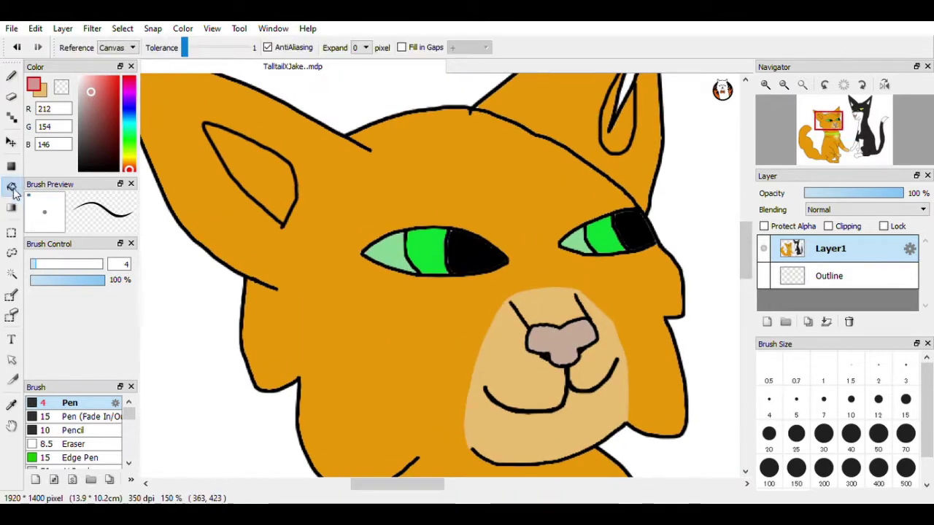
pyautogui.click(613, 123)
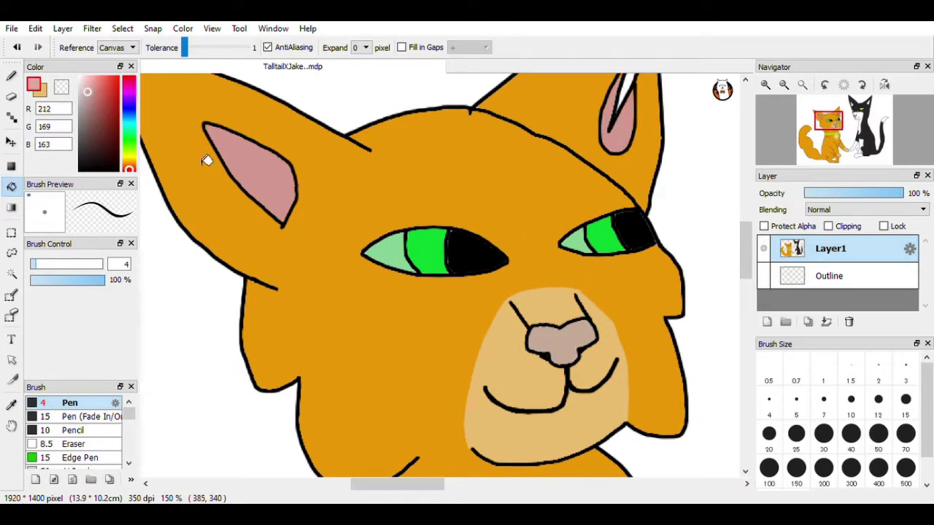
pyautogui.click(232, 164)
pyautogui.click(16, 49)
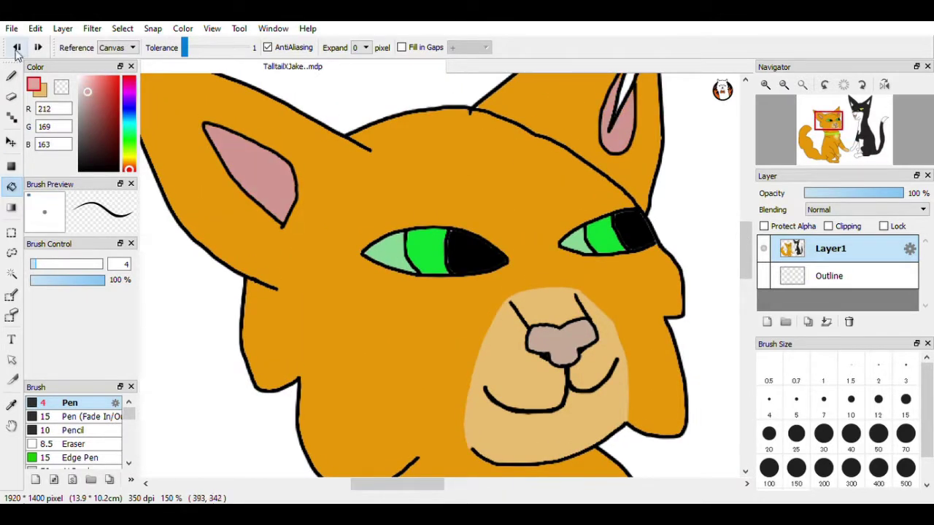
pyautogui.click(87, 94)
pyautogui.click(255, 172)
pyautogui.click(620, 143)
# Step: Fill the leftover orange spot at the tip of the collared cat's far inner ear with pink, RGB 206, 167, 162
pyautogui.scroll(3, 642, 76)
pyautogui.click(766, 85)
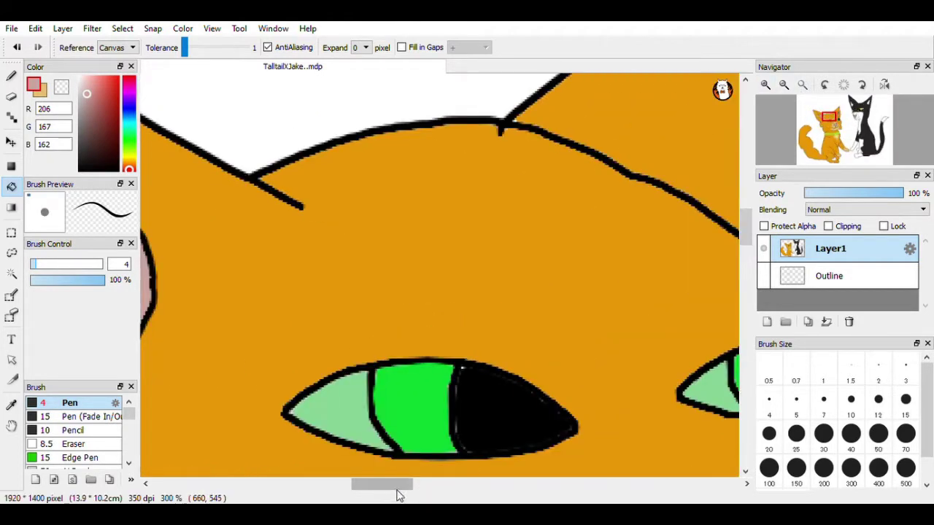
pyautogui.moveTo(397, 487); pyautogui.dragTo(431, 487)
pyautogui.moveTo(746, 227); pyautogui.dragTo(745, 189)
pyautogui.click(11, 77)
pyautogui.click(16, 47)
pyautogui.click(11, 186)
pyautogui.click(765, 84)
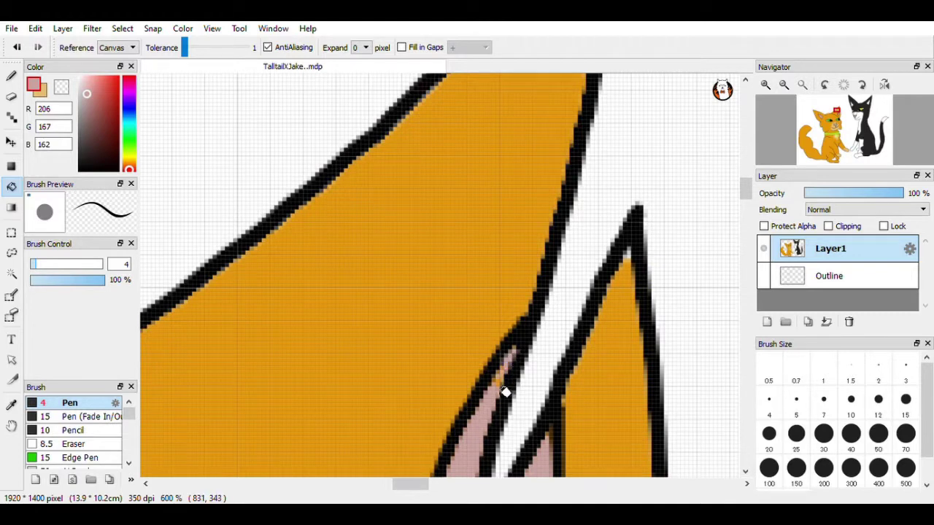
pyautogui.click(502, 377)
pyautogui.click(527, 355)
pyautogui.click(17, 47)
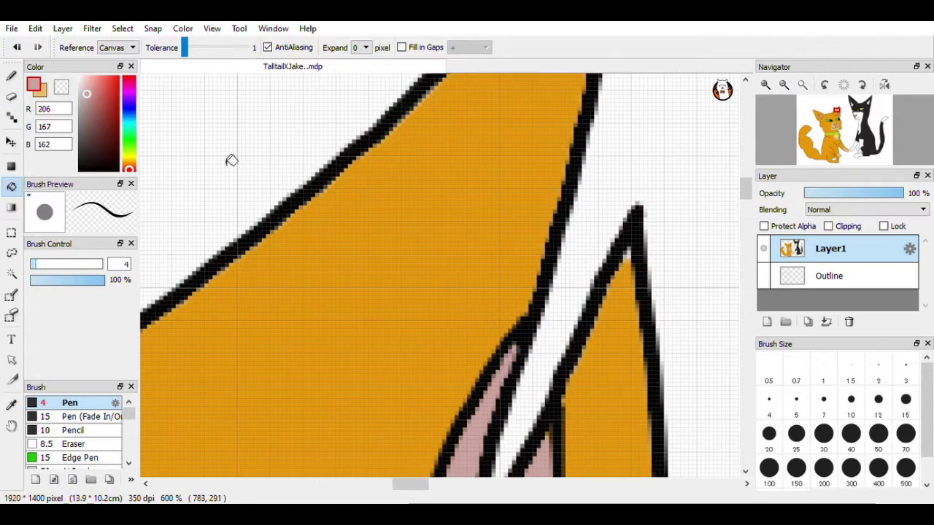
# Step: Check the whole drawing and examine the colouring of the collared cat's head up close
pyautogui.click(41, 90)
pyautogui.click(802, 85)
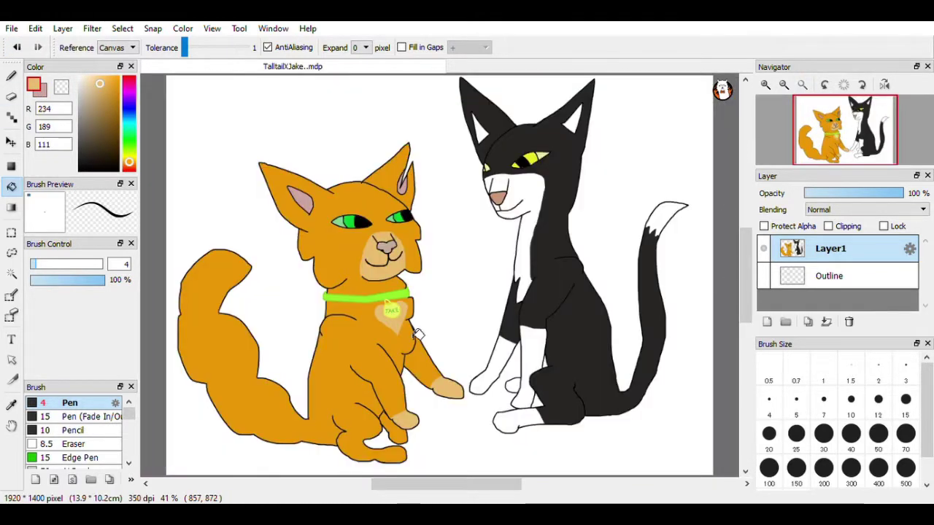
pyautogui.click(766, 89)
pyautogui.click(766, 89)
pyautogui.click(766, 89)
pyautogui.click(766, 89)
pyautogui.moveTo(747, 282); pyautogui.dragTo(747, 243)
pyautogui.moveTo(434, 485)
pyautogui.mouseDown()
pyautogui.moveTo(405, 485)
pyautogui.moveTo(420, 485)
pyautogui.mouseUp()
pyautogui.click(765, 85)
pyautogui.click(765, 85)
pyautogui.click(42, 91)
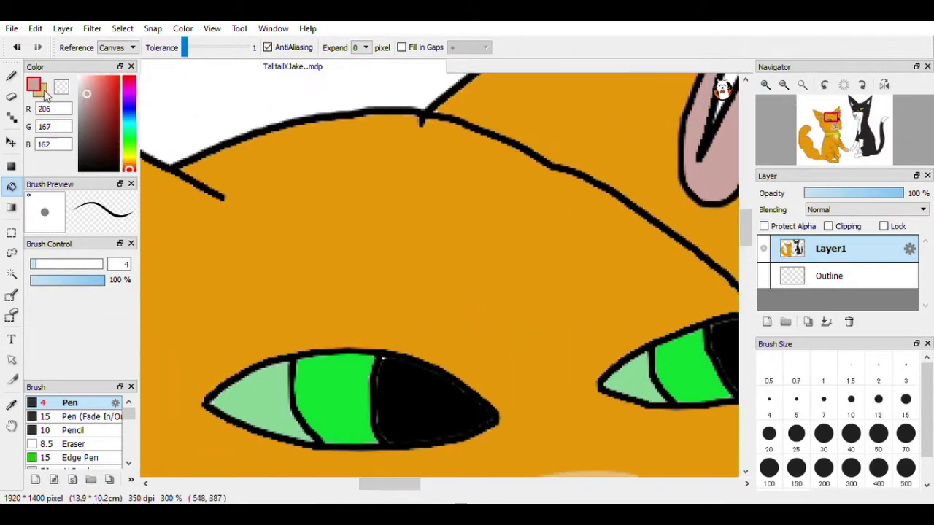
# Step: Refill the collared cat's green irises with a slightly deeper green
pyautogui.moveTo(129, 153); pyautogui.dragTo(129, 140)
pyautogui.moveTo(104, 92); pyautogui.dragTo(118, 94)
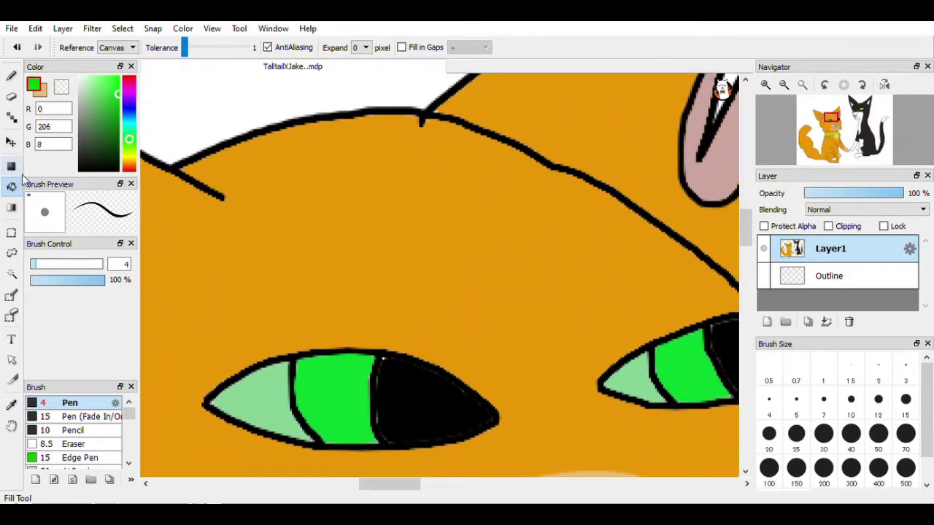
pyautogui.click(113, 99)
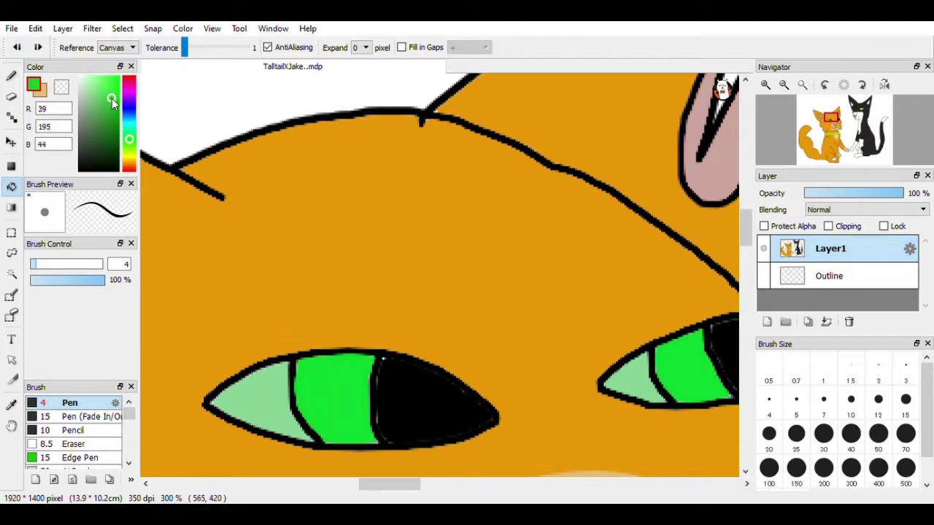
pyautogui.click(710, 373)
# Step: Cover the light gaps in and around both of the collared cat's pupils in black with the pen at size 4
pyautogui.moveTo(388, 487); pyautogui.dragTo(404, 487)
pyautogui.press('b')
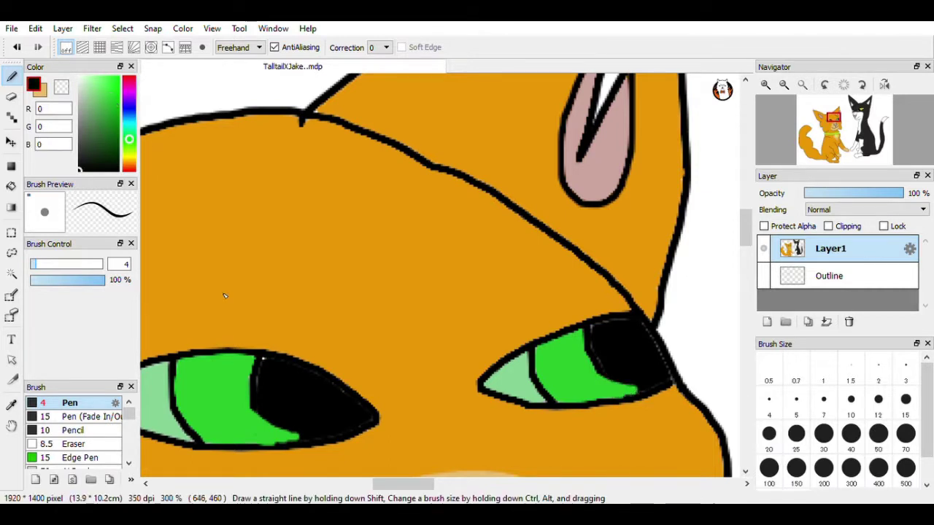
pyautogui.moveTo(261, 358); pyautogui.dragTo(264, 418)
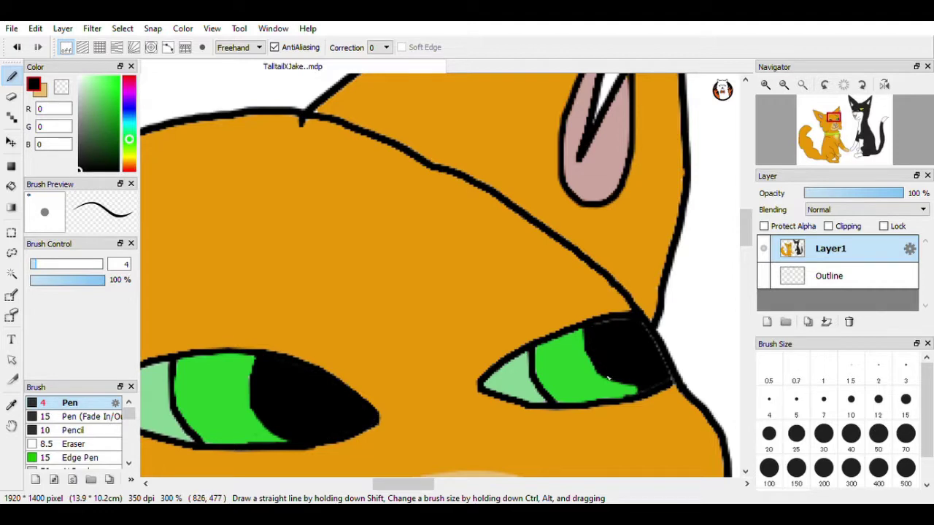
pyautogui.click(765, 85)
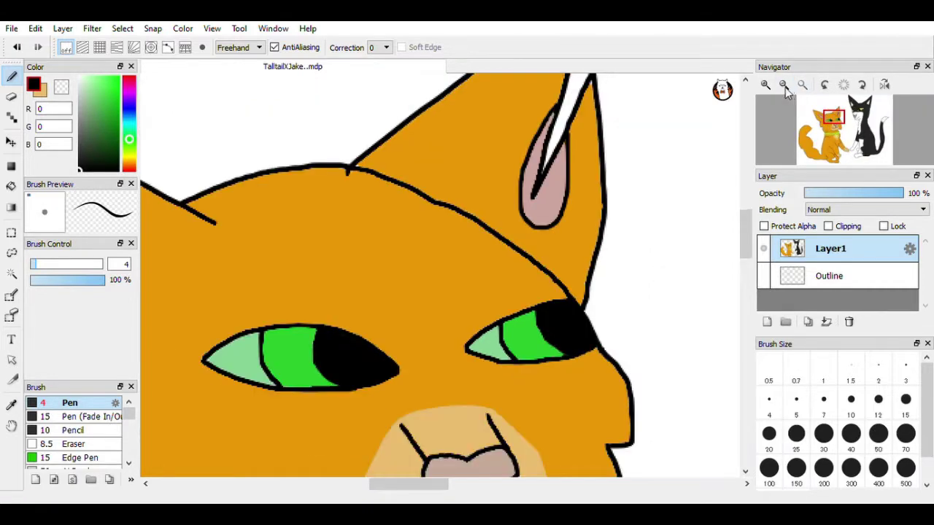
pyautogui.click(765, 86)
pyautogui.click(764, 86)
pyautogui.click(765, 85)
# Step: Refill the collared cat's inner ears with greyish pink, RGB 199, 172, 153
pyautogui.moveTo(409, 483); pyautogui.dragTo(394, 483)
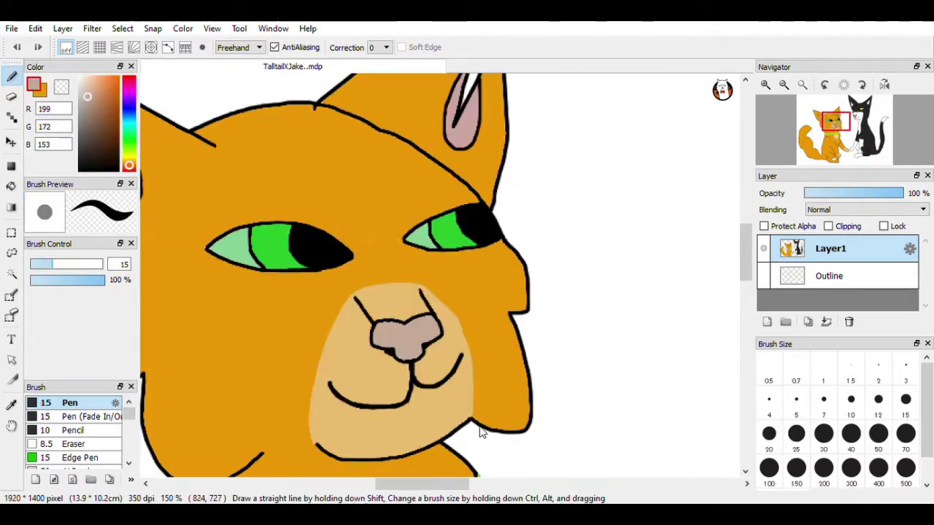
pyautogui.click(766, 86)
pyautogui.click(766, 86)
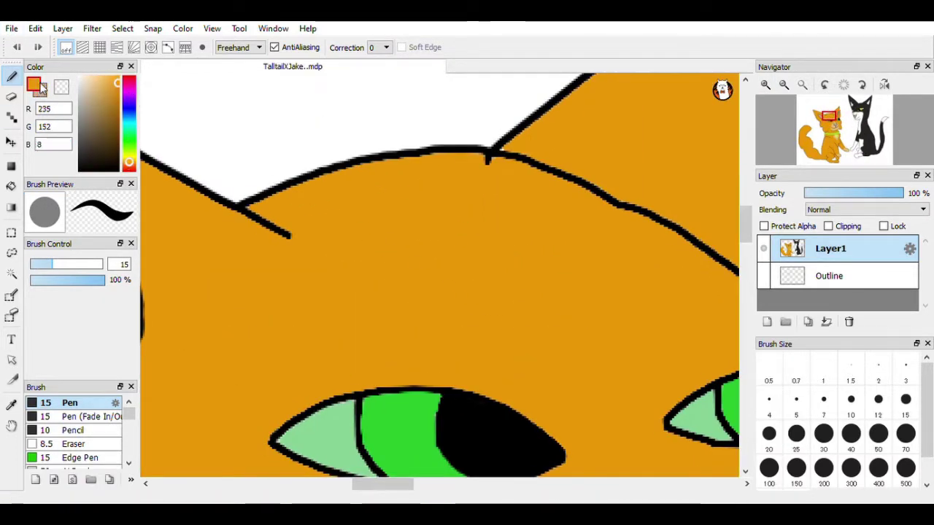
pyautogui.click(770, 400)
pyautogui.click(783, 84)
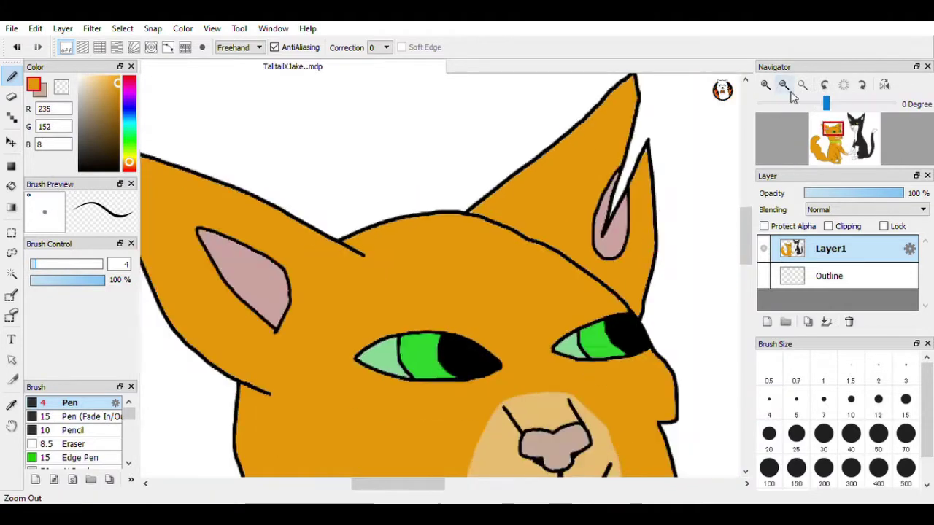
pyautogui.click(765, 84)
pyautogui.click(11, 186)
pyautogui.moveTo(387, 484); pyautogui.dragTo(416, 470)
pyautogui.moveTo(743, 207); pyautogui.dragTo(727, 193)
pyautogui.click(42, 92)
pyautogui.click(548, 346)
pyautogui.moveTo(407, 484); pyautogui.dragTo(346, 484)
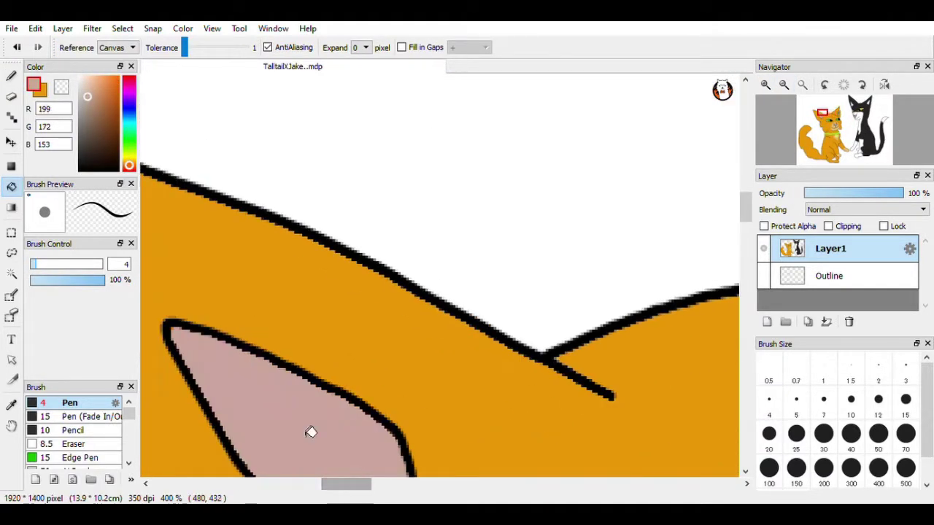
pyautogui.click(311, 432)
# Step: Refill the collared cat's muzzle, chest and paw markings with lighter cream, RGB 239, 211, 164
pyautogui.click(803, 85)
pyautogui.rightClick(380, 261)
pyautogui.click(378, 265)
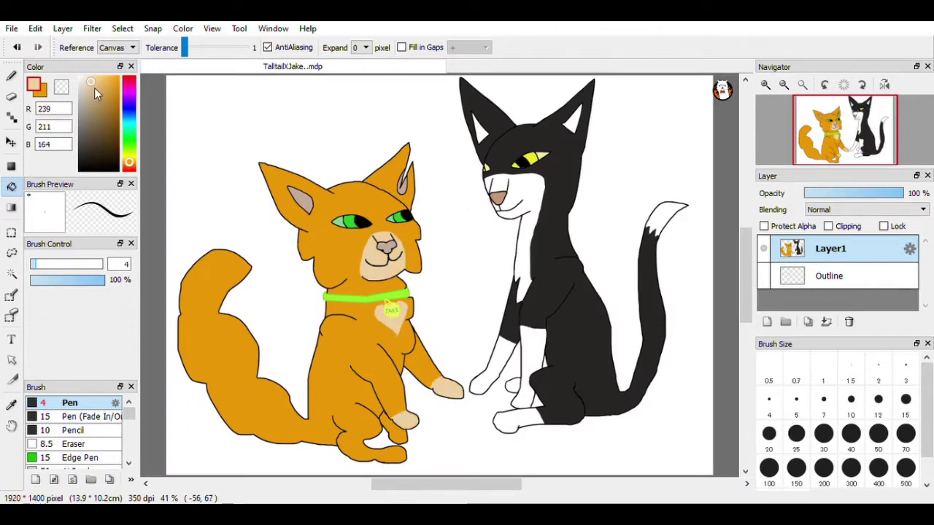
pyautogui.click(379, 277)
pyautogui.rightClick(374, 257)
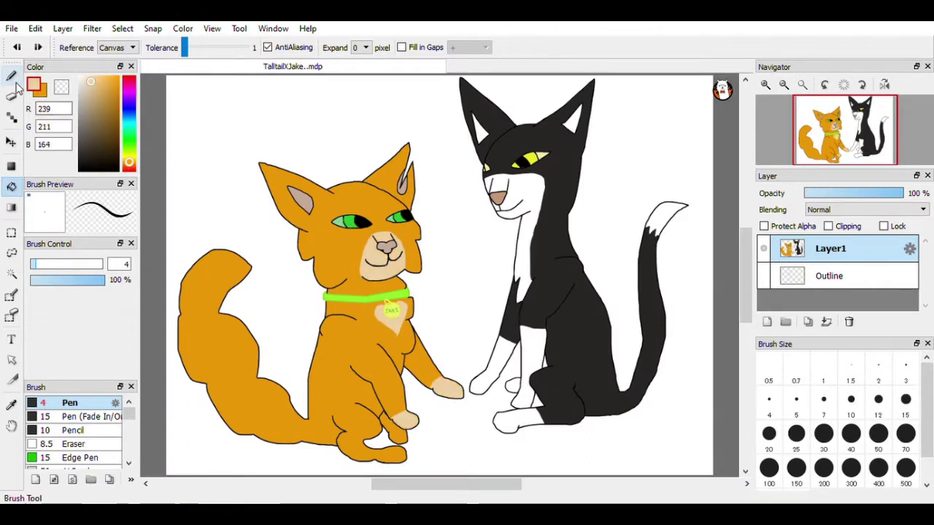
# Step: Draw a jagged edge across the collared cat's upper tail and fill the tail tip with cream, RGB 239, 211, 164
pyautogui.click(11, 77)
pyautogui.click(766, 86)
pyautogui.click(766, 85)
pyautogui.click(766, 86)
pyautogui.click(766, 86)
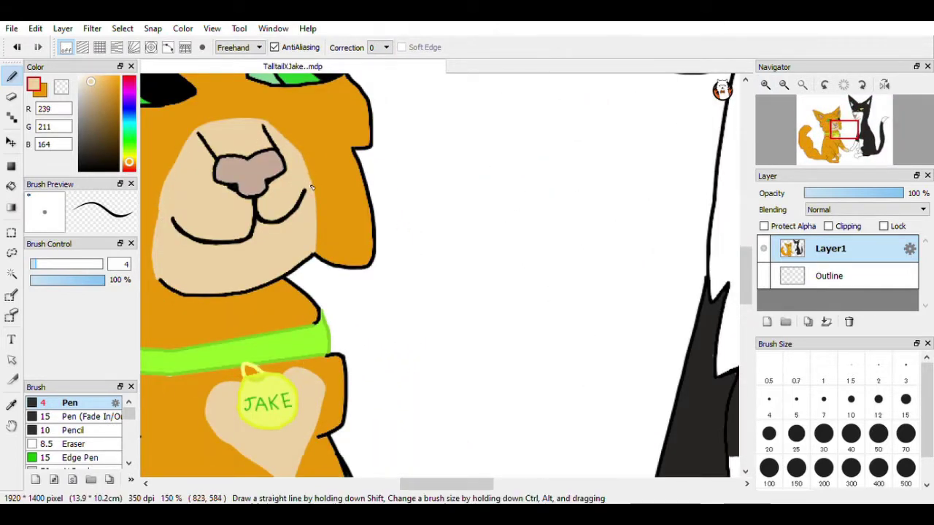
pyautogui.moveTo(745, 278); pyautogui.dragTo(745, 335)
pyautogui.moveTo(417, 483); pyautogui.dragTo(300, 484)
pyautogui.moveTo(744, 334); pyautogui.dragTo(744, 278)
pyautogui.moveTo(405, 326)
pyautogui.mouseDown()
pyautogui.moveTo(377, 358)
pyautogui.moveTo(244, 341)
pyautogui.moveTo(285, 363)
pyautogui.mouseUp()
pyautogui.press('g')
pyautogui.click(342, 264)
pyautogui.press('b')
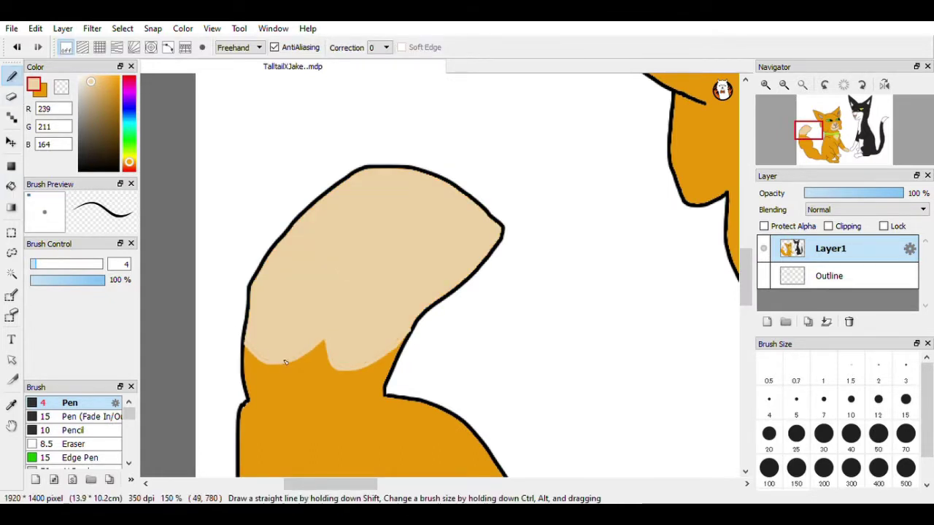
pyautogui.keyDown('alt'); pyautogui.click(408, 334); pyautogui.keyUp('alt')
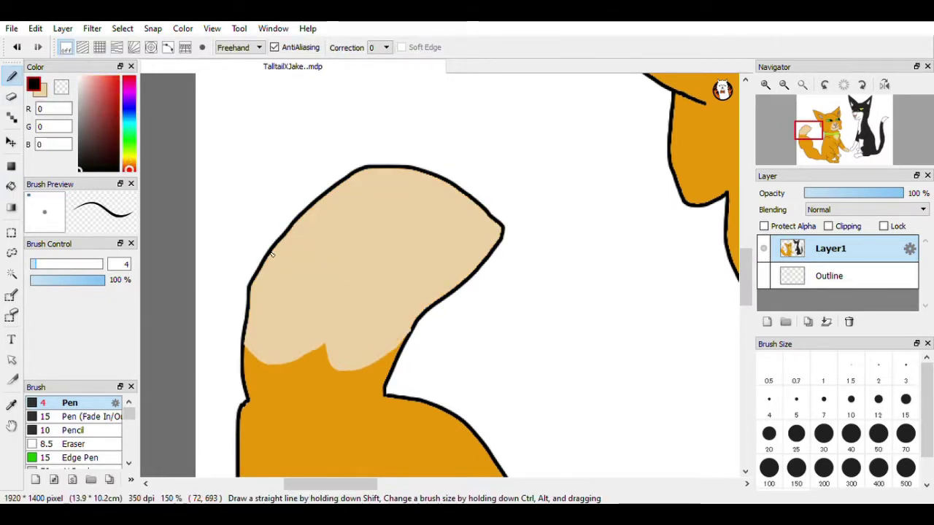
# Step: Outline tip markings on both of the collared cat's ears in brown, RGB 177, 112, 0, with the pen at size 4
pyautogui.moveTo(745, 264); pyautogui.dragTo(745, 292)
pyautogui.moveTo(347, 484); pyautogui.dragTo(415, 486)
pyautogui.moveTo(743, 290); pyautogui.dragTo(743, 247)
pyautogui.rightClick(307, 142)
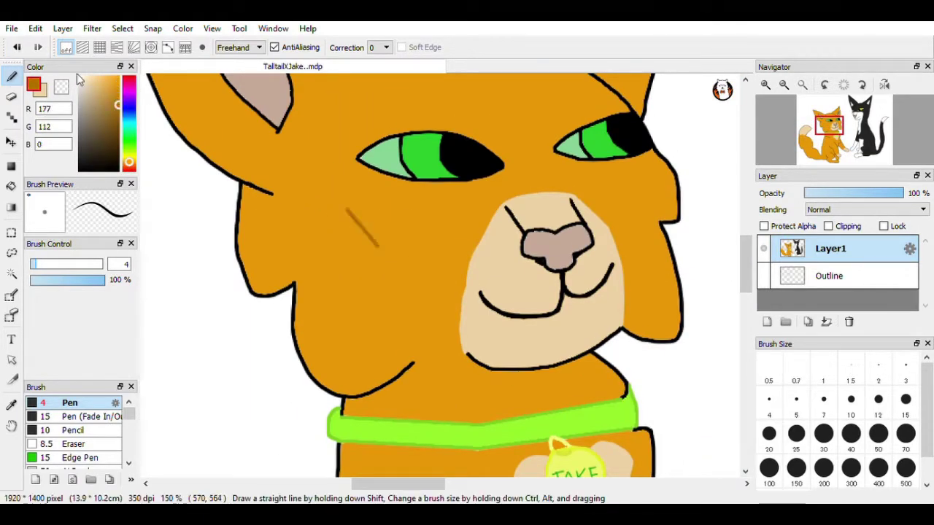
pyautogui.scroll(3, 314, 351)
pyautogui.hscroll(-3, 315, 351)
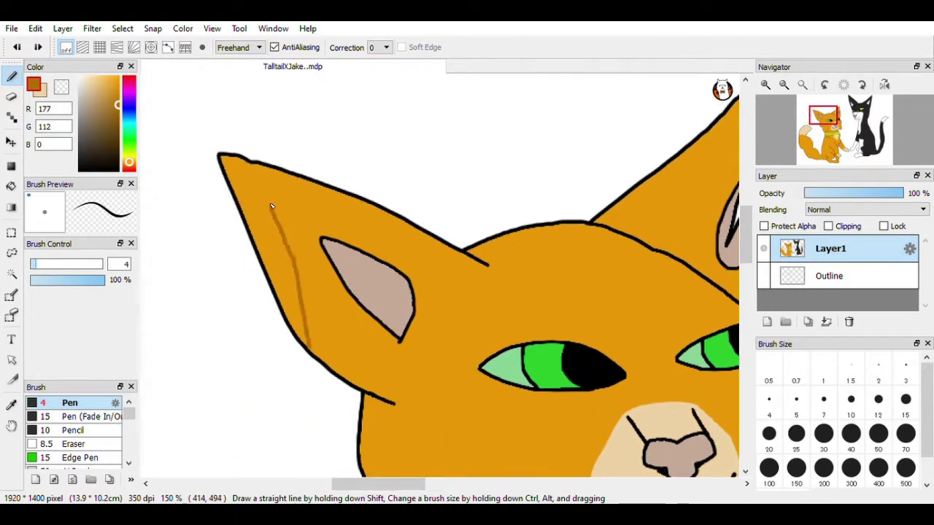
pyautogui.moveTo(271, 206); pyautogui.dragTo(447, 249)
pyautogui.hotkey('ctrl', 'z')
pyautogui.moveTo(324, 361)
pyautogui.mouseDown()
pyautogui.moveTo(321, 299)
pyautogui.moveTo(378, 235)
pyautogui.moveTo(414, 228)
pyautogui.mouseUp()
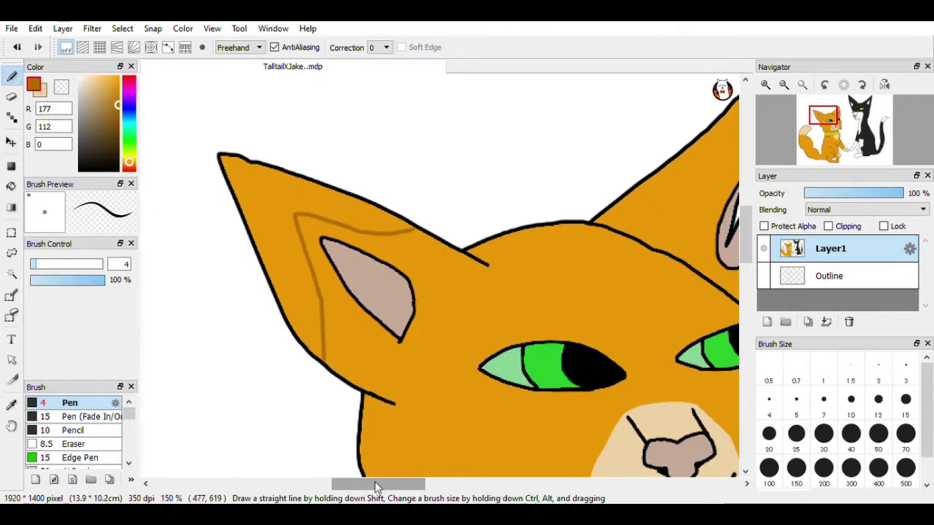
pyautogui.moveTo(378, 487); pyautogui.dragTo(410, 487)
pyautogui.moveTo(438, 194); pyautogui.dragTo(546, 158)
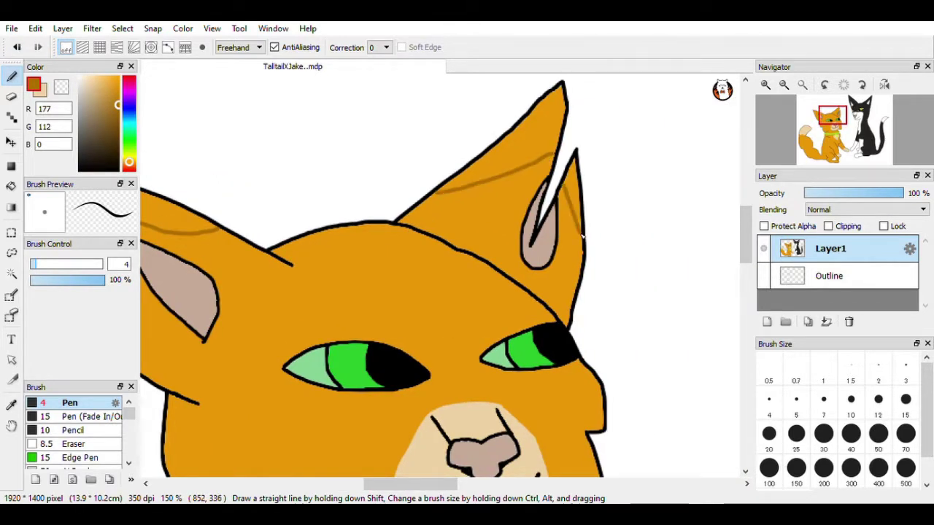
# Step: Try filling the collared cat's ear tips with brown, RGB 177, 112, 0, and undo the fills
pyautogui.click(11, 185)
pyautogui.click(537, 155)
pyautogui.click(575, 194)
pyautogui.click(583, 211)
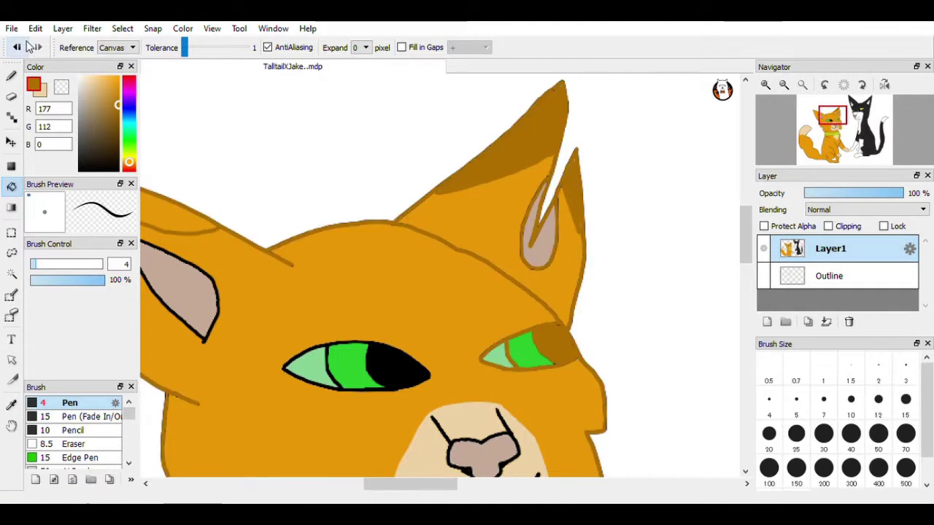
pyautogui.click(18, 47)
pyautogui.click(165, 218)
pyautogui.click(17, 46)
pyautogui.click(17, 47)
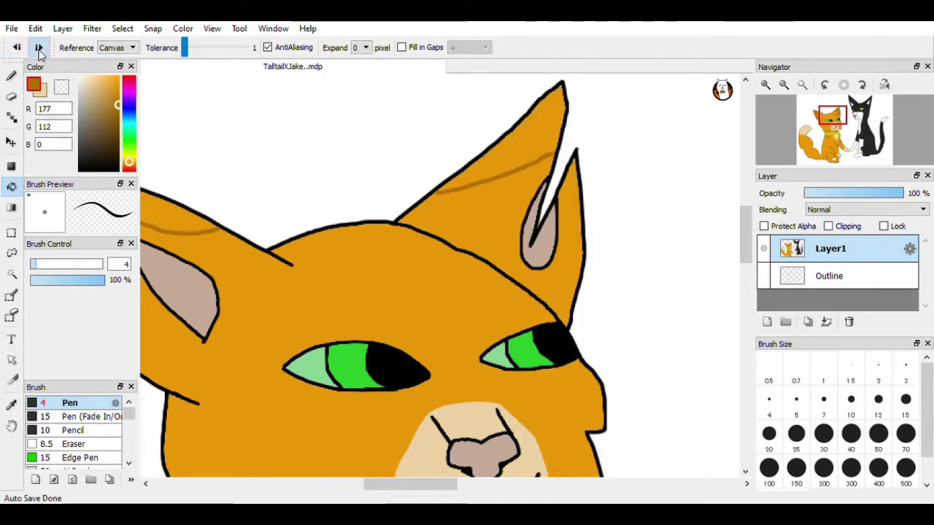
# Step: Recolour the ear marking lines and fill both of the collared cat's ear tips with cream, RGB 239, 211, 164
pyautogui.moveTo(415, 484); pyautogui.dragTo(389, 484)
pyautogui.click(328, 232)
pyautogui.click(641, 181)
pyautogui.click(729, 212)
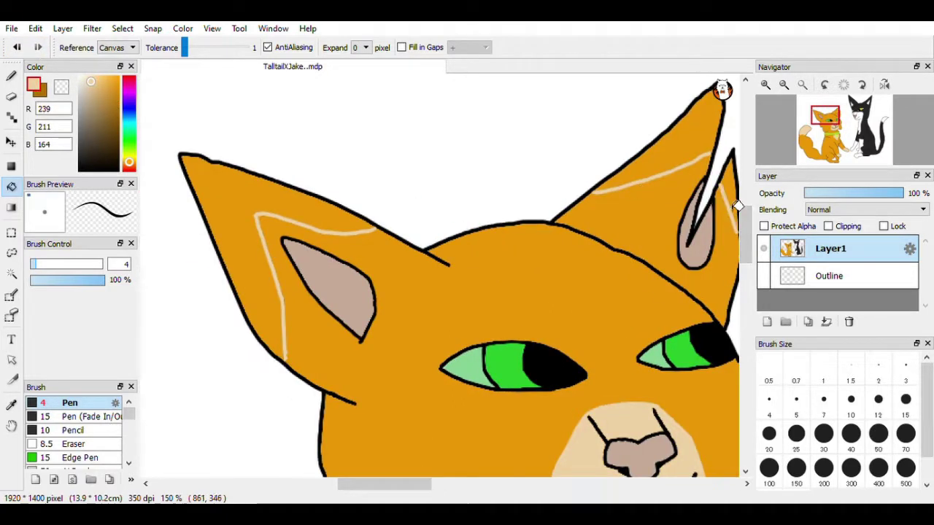
pyautogui.click(732, 200)
pyautogui.click(669, 164)
pyautogui.click(309, 205)
# Step: Smooth the edges of the cream ear tips with the pen at size 4 and retouch the far ear's outline in black
pyautogui.press('b')
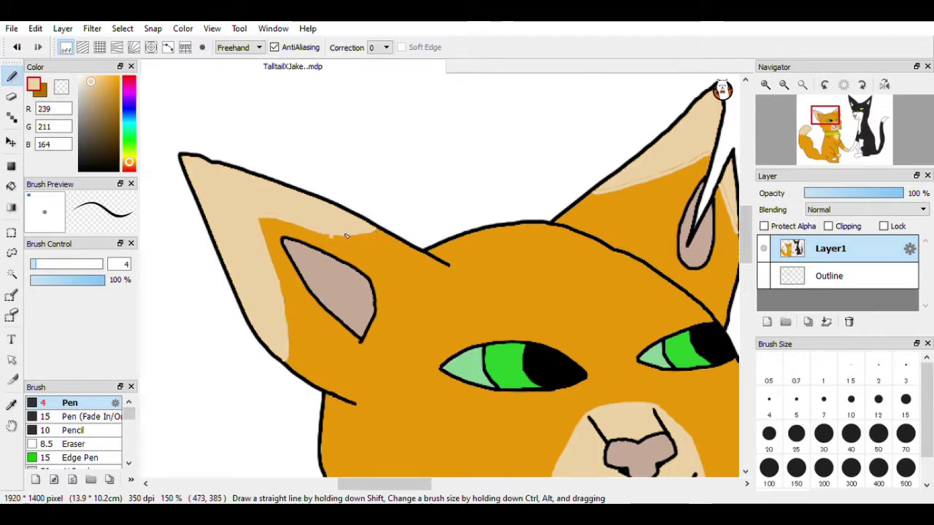
pyautogui.click(766, 85)
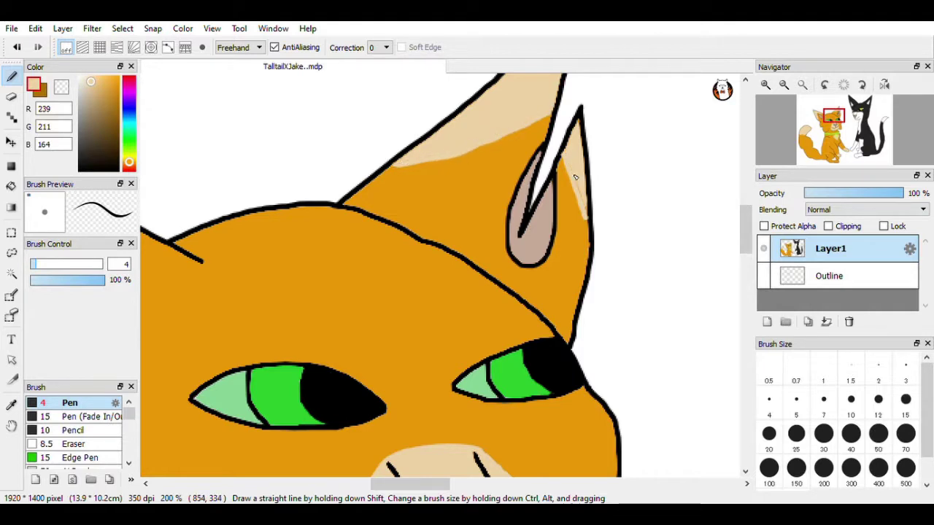
pyautogui.moveTo(743, 227); pyautogui.dragTo(743, 209)
pyautogui.click(765, 85)
pyautogui.click(766, 84)
pyautogui.moveTo(395, 484); pyautogui.dragTo(430, 486)
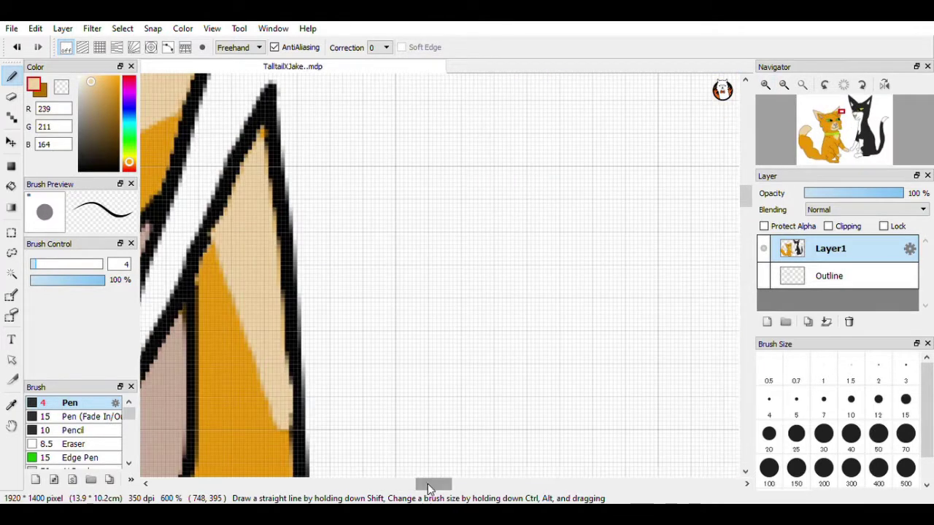
pyautogui.press('g')
pyautogui.press('b')
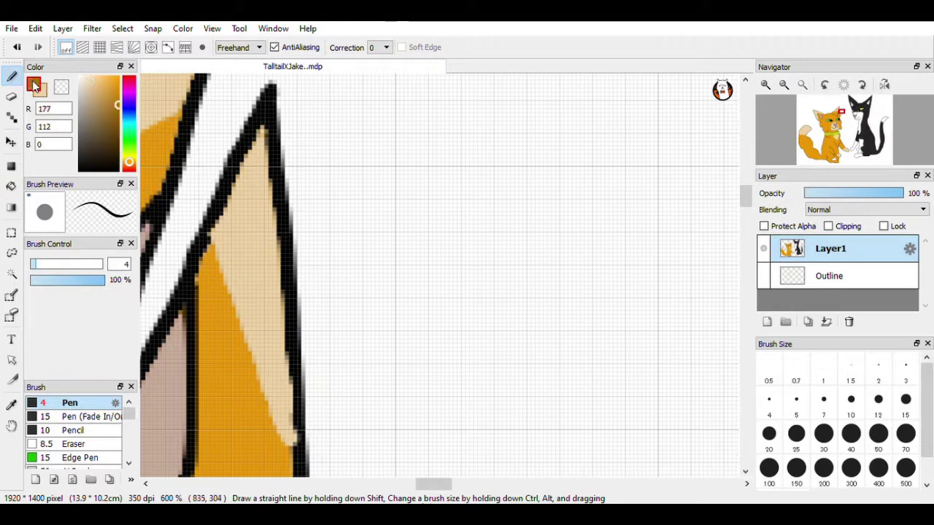
pyautogui.click(79, 170)
pyautogui.moveTo(293, 431); pyautogui.dragTo(299, 452)
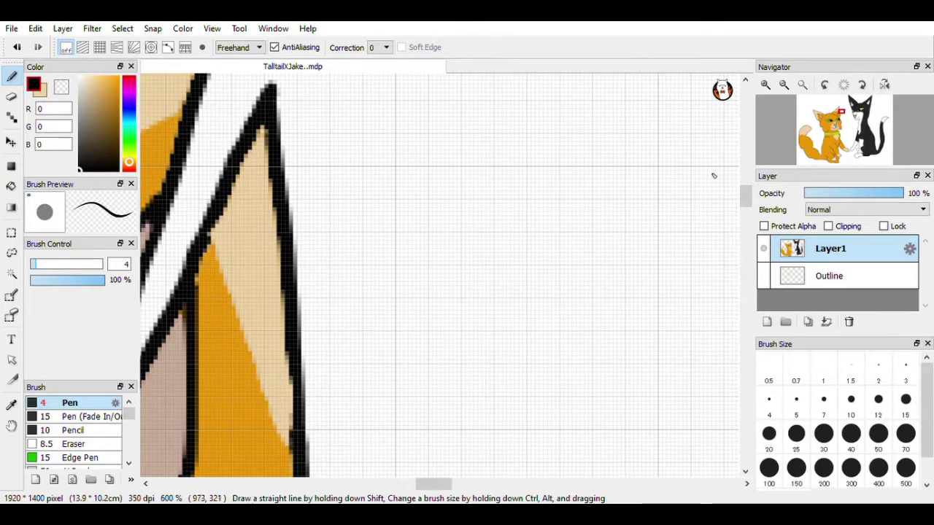
# Step: Outline three rounded stripes along the collared cat's back in darker orange, RGB 215, 136, 0, with the pen at size 4
pyautogui.click(802, 84)
pyautogui.click(38, 91)
pyautogui.click(117, 95)
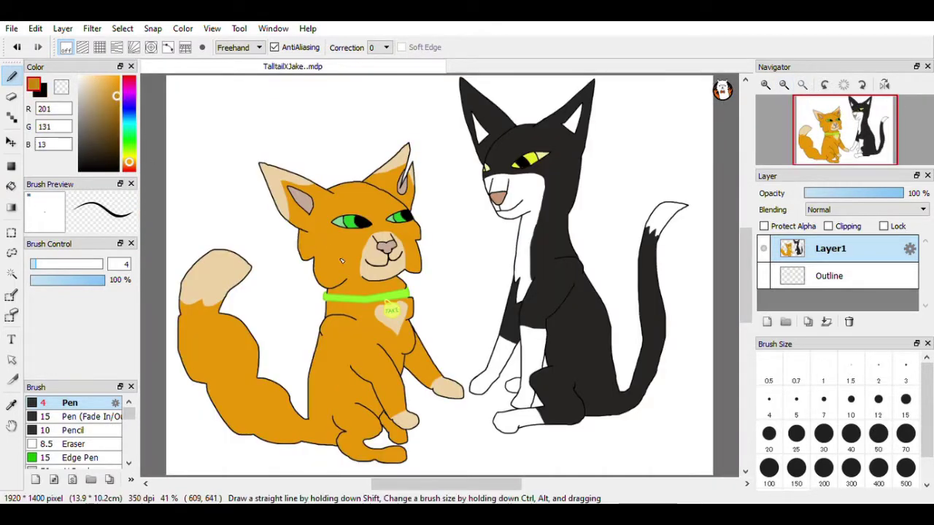
pyautogui.click(114, 87)
pyautogui.scroll(2, 259, 195)
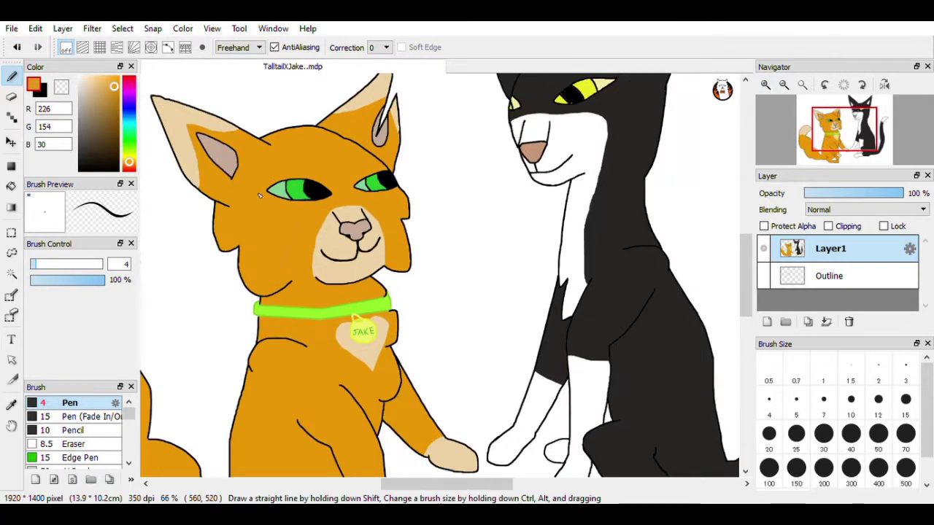
pyautogui.keyDown('alt'); pyautogui.click(270, 230); pyautogui.keyUp('alt')
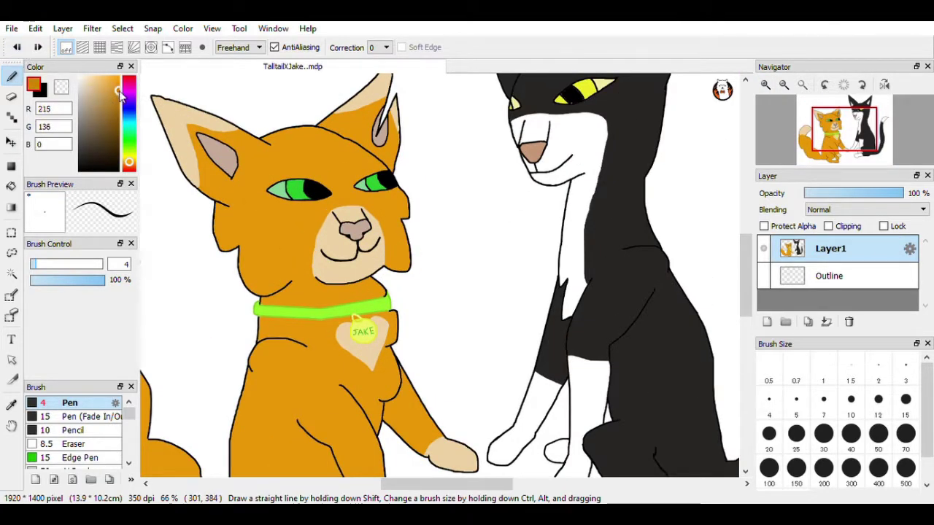
pyautogui.click(766, 85)
pyautogui.click(765, 84)
pyautogui.moveTo(746, 278); pyautogui.dragTo(748, 302)
pyautogui.moveTo(447, 484); pyautogui.dragTo(391, 484)
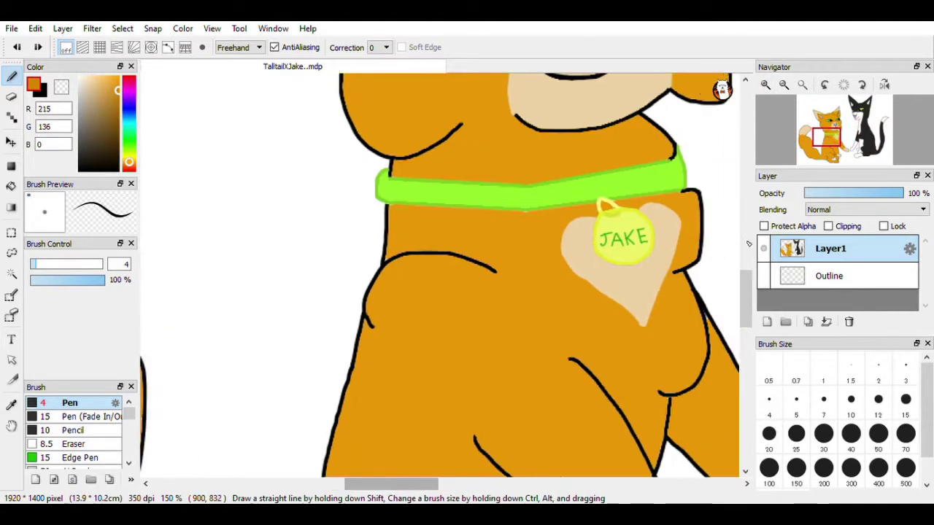
pyautogui.moveTo(359, 340)
pyautogui.mouseDown()
pyautogui.moveTo(355, 281)
pyautogui.moveTo(361, 367)
pyautogui.mouseUp()
pyautogui.moveTo(738, 300); pyautogui.dragTo(738, 323)
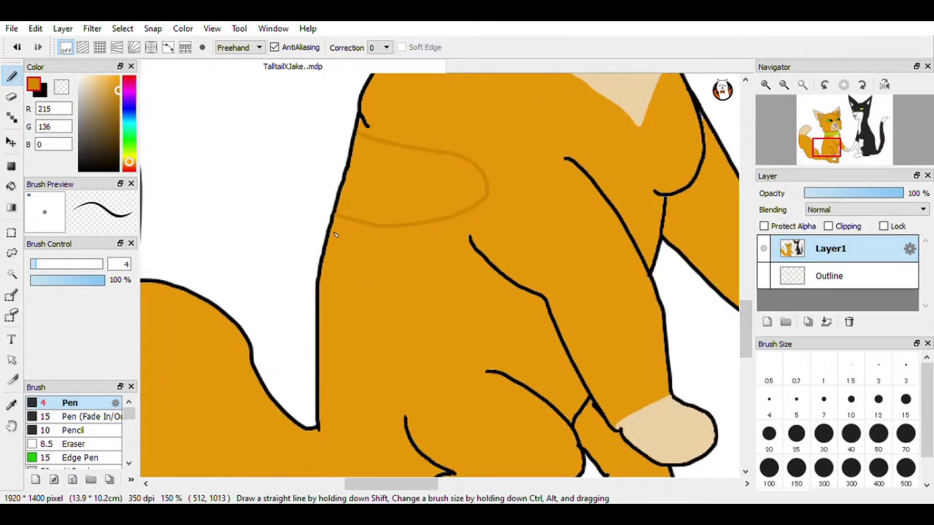
pyautogui.moveTo(332, 232); pyautogui.dragTo(362, 311)
pyautogui.scroll(-2, 731, 301)
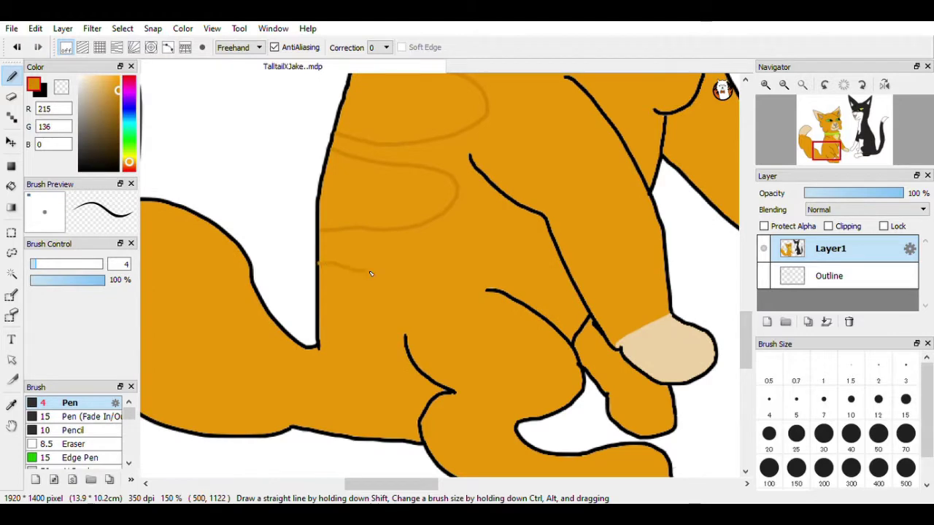
# Step: Fill the three back stripes with darker orange, RGB 215, 136, 0
pyautogui.press('g')
pyautogui.click(408, 109)
pyautogui.click(387, 190)
pyautogui.click(398, 302)
pyautogui.scroll(7, 435, 411)
pyautogui.scroll(-7, 748, 320)
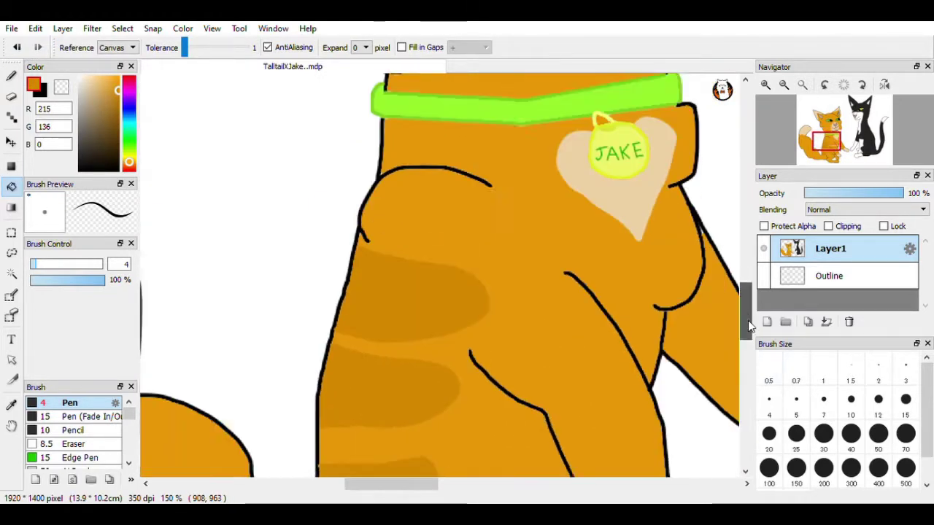
# Step: Try drawing another darker orange marking near the collared cat's shoulder and undo the stroke
pyautogui.click(11, 75)
pyautogui.scroll(8, 437, 273)
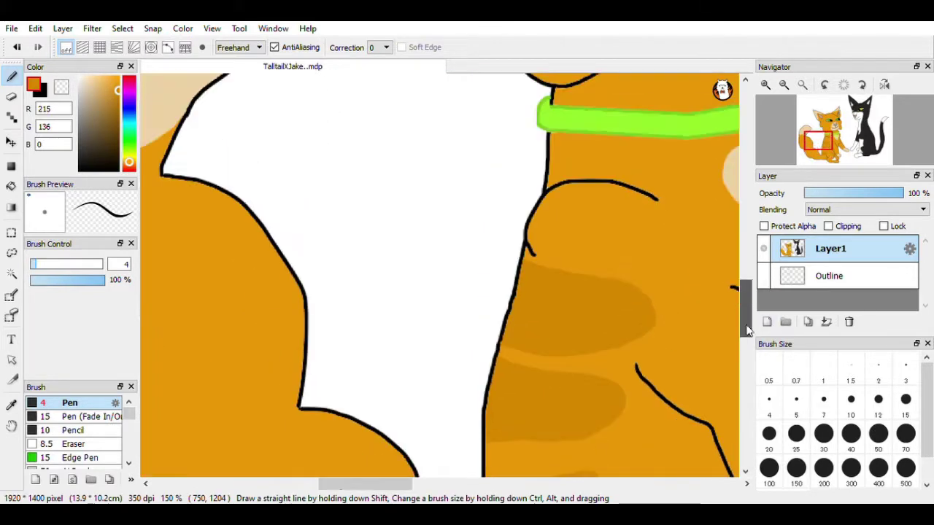
pyautogui.click(765, 84)
pyautogui.moveTo(423, 210)
pyautogui.mouseDown()
pyautogui.moveTo(484, 226)
pyautogui.moveTo(601, 357)
pyautogui.moveTo(534, 349)
pyautogui.mouseUp()
pyautogui.click(16, 47)
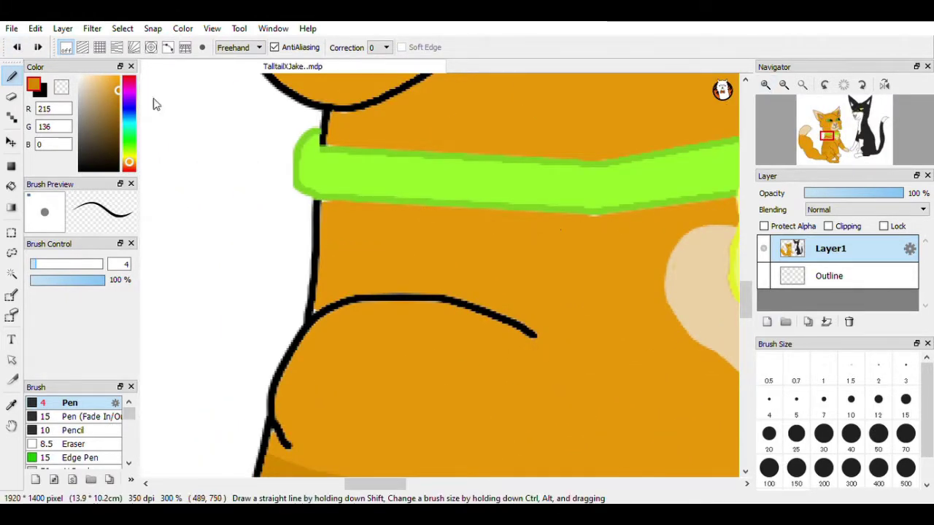
# Step: Try a rounded darker orange stripe directly beneath the collar, fill it, and undo it
pyautogui.moveTo(595, 219)
pyautogui.mouseDown()
pyautogui.moveTo(469, 271)
pyautogui.moveTo(316, 269)
pyautogui.mouseUp()
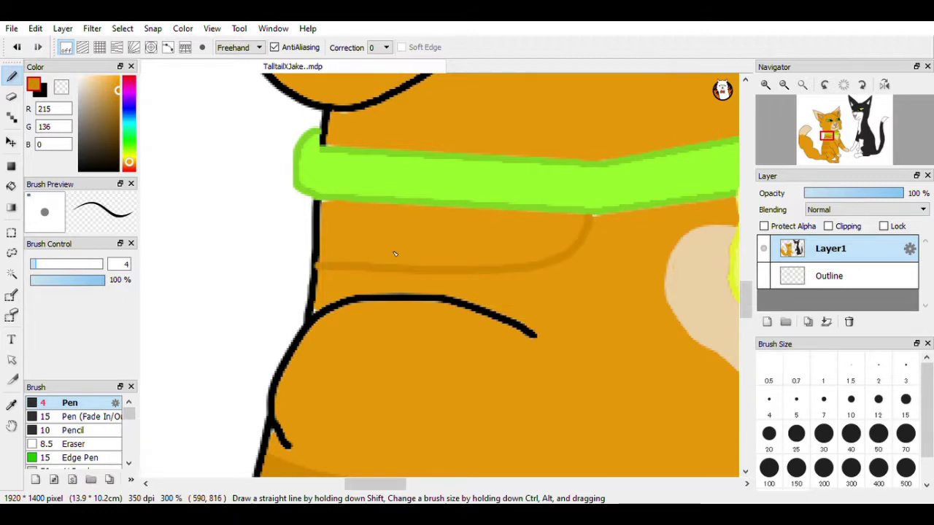
pyautogui.press('g')
pyautogui.click(460, 259)
pyautogui.click(785, 86)
pyautogui.click(785, 86)
pyautogui.click(786, 86)
pyautogui.click(786, 86)
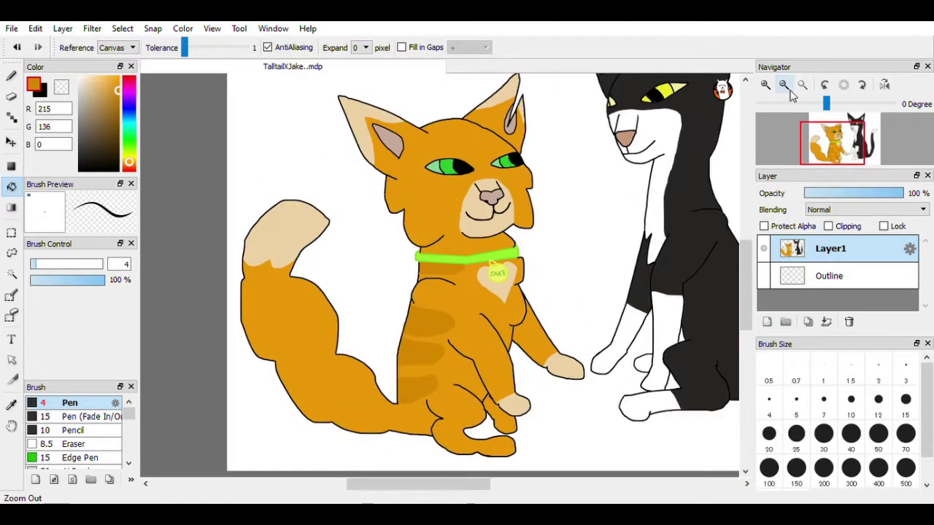
pyautogui.click(766, 85)
pyautogui.click(767, 86)
pyautogui.click(767, 86)
pyautogui.click(12, 76)
pyautogui.click(16, 52)
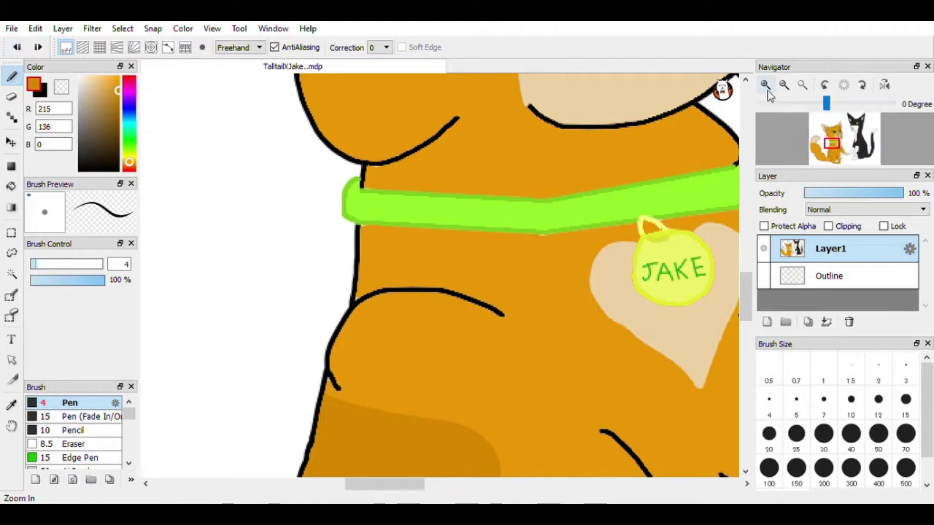
# Step: Outline a tapered darker orange marking between the collar and the shoulder line, and fill it with RGB 215, 136, 0
pyautogui.click(766, 88)
pyautogui.rightClick(524, 282)
pyautogui.moveTo(279, 204)
pyautogui.mouseDown()
pyautogui.moveTo(503, 279)
pyautogui.moveTo(550, 337)
pyautogui.mouseUp()
pyautogui.press('g')
pyautogui.click(360, 245)
pyautogui.click(784, 84)
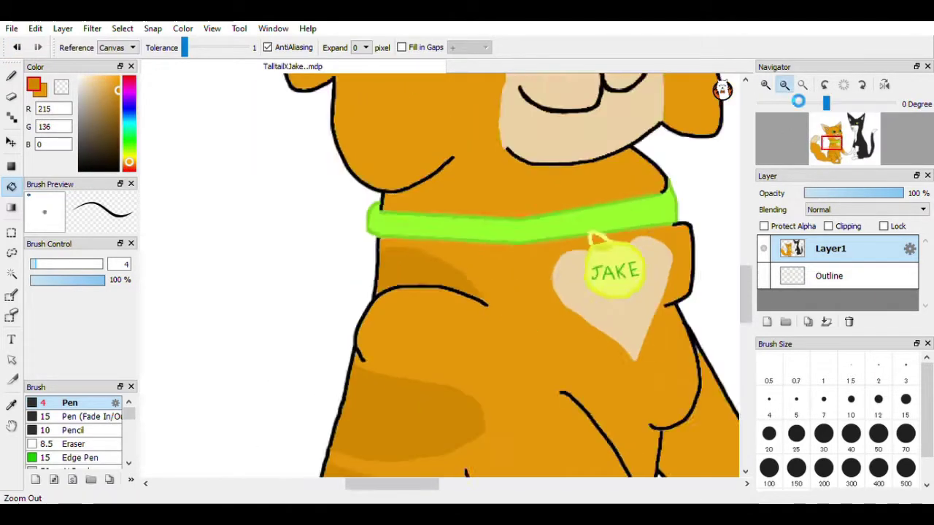
# Step: Continue the tapered marking below the shoulder line with a curved lower edge and fill it in darker orange
pyautogui.click(765, 85)
pyautogui.click(13, 77)
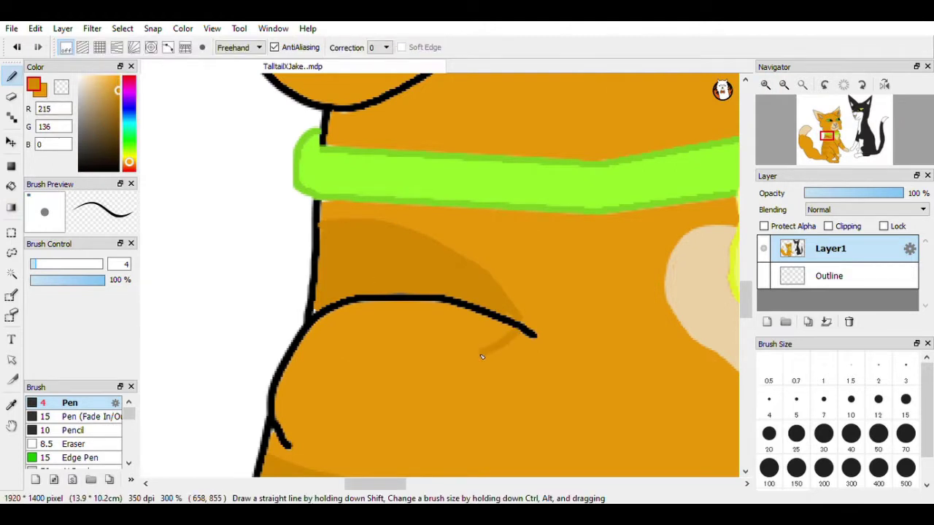
pyautogui.moveTo(481, 356); pyautogui.dragTo(315, 330)
pyautogui.press('g')
pyautogui.click(425, 351)
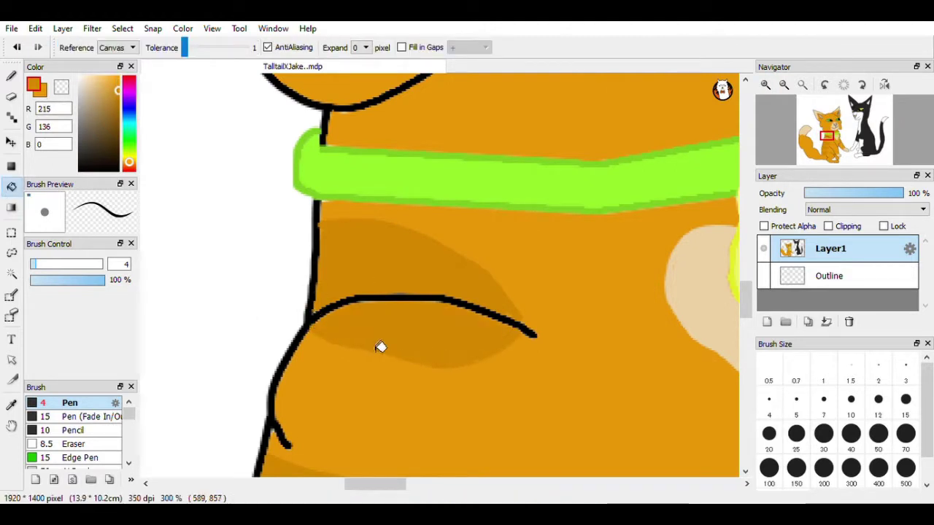
pyautogui.scroll(-3, 751, 294)
pyautogui.scroll(2, 751, 291)
# Step: Extend the shoulder marking towards the chest with a rounded end and fill the extension in darker orange
pyautogui.click(807, 90)
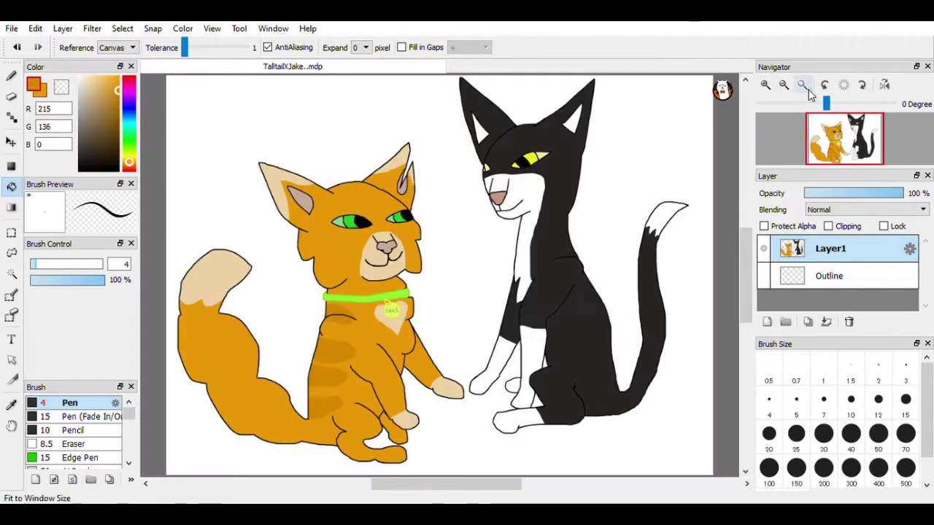
pyautogui.click(766, 85)
pyautogui.click(766, 85)
pyautogui.click(766, 85)
pyautogui.moveTo(444, 484); pyautogui.dragTo(394, 484)
pyautogui.moveTo(746, 276); pyautogui.dragTo(746, 298)
pyautogui.click(12, 77)
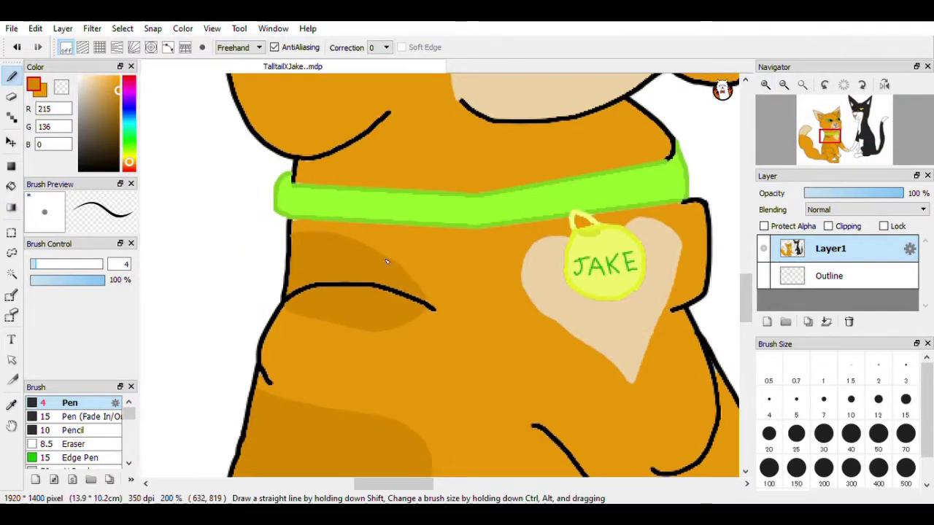
pyautogui.moveTo(386, 261)
pyautogui.mouseDown()
pyautogui.moveTo(474, 338)
pyautogui.moveTo(383, 337)
pyautogui.mouseUp()
pyautogui.press('g')
pyautogui.click(481, 318)
pyautogui.press('b')
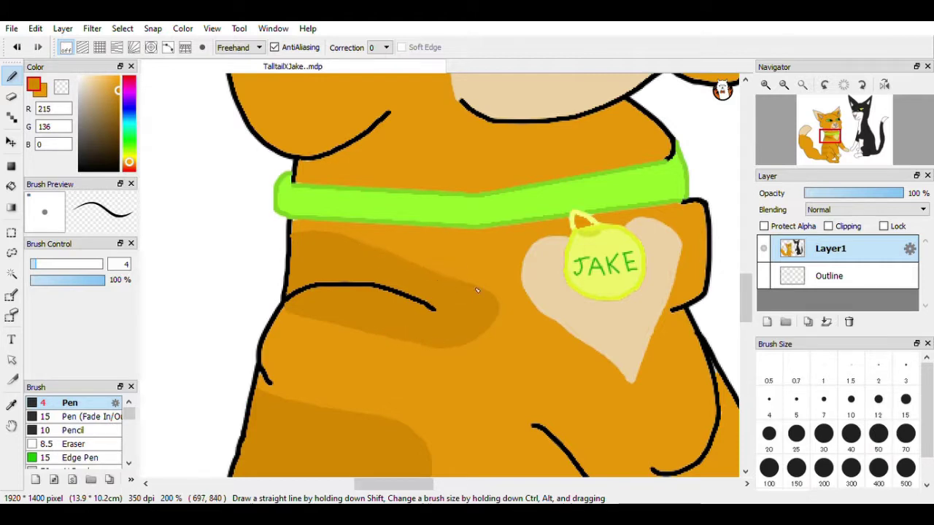
# Step: Sample the chest heart's cream, RGB 239, 211, 164, as the pen colour
pyautogui.moveTo(745, 289)
pyautogui.mouseDown()
pyautogui.moveTo(750, 320)
pyautogui.moveTo(749, 304)
pyautogui.mouseUp()
pyautogui.click(768, 86)
pyautogui.moveTo(389, 486); pyautogui.dragTo(404, 486)
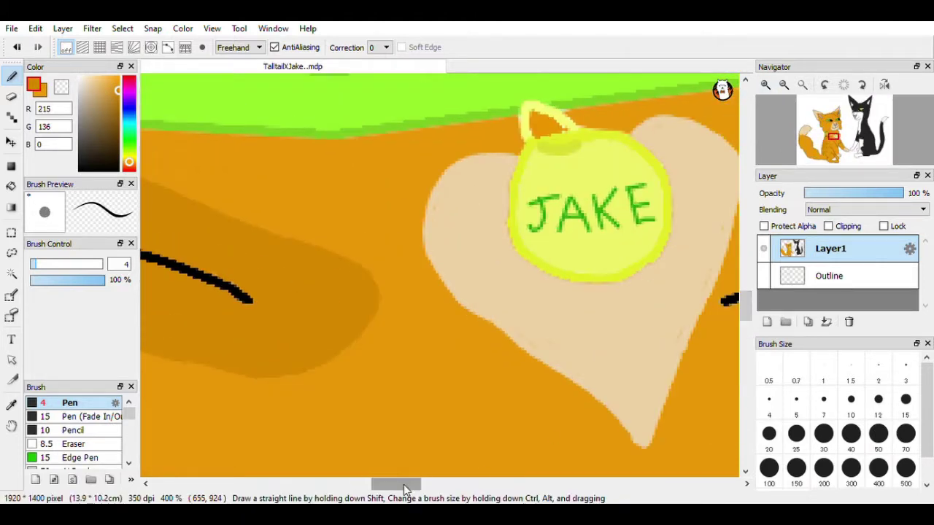
pyautogui.keyDown('alt'); pyautogui.click(473, 264); pyautogui.keyUp('alt')
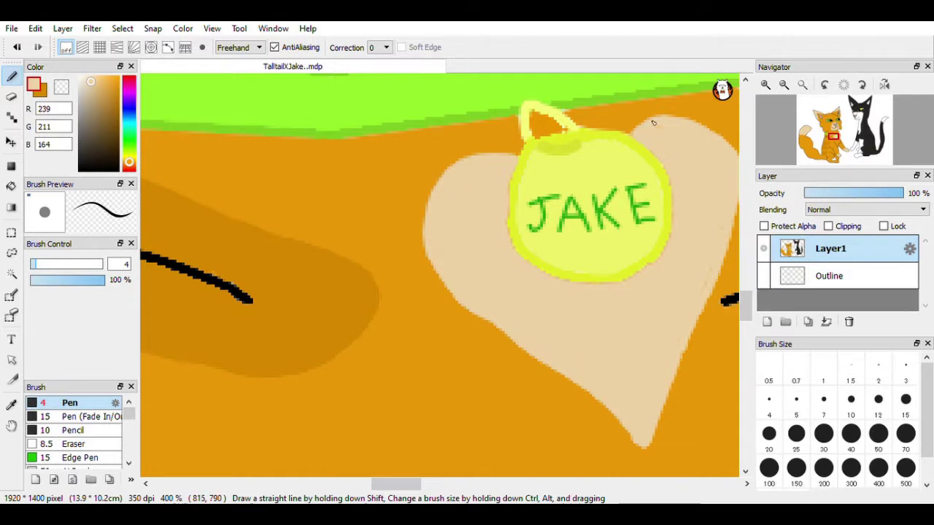
# Step: Smooth the lower edge of the uppermost back stripe below the shoulder in darker orange, RGB 215, 136, 0
pyautogui.moveTo(747, 306); pyautogui.dragTo(747, 318)
pyautogui.moveTo(377, 487); pyautogui.dragTo(337, 486)
pyautogui.press('x')
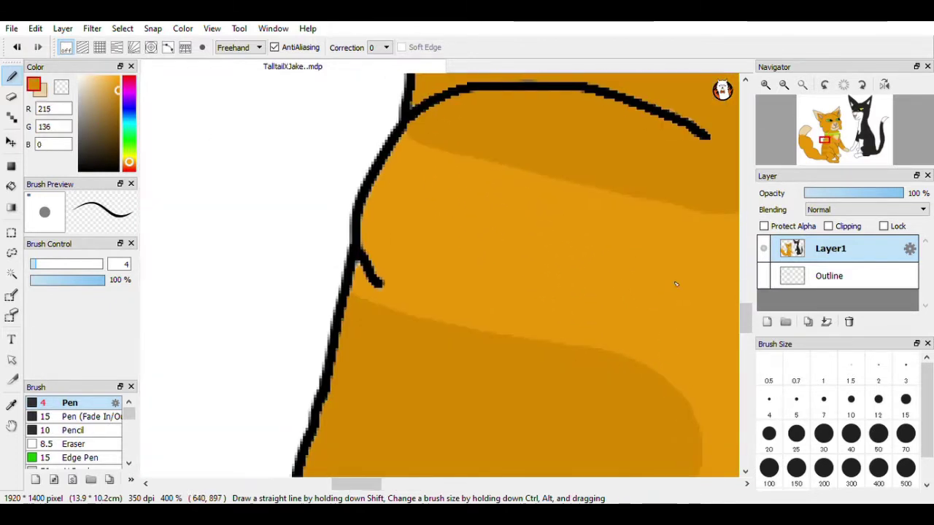
pyautogui.moveTo(746, 318); pyautogui.dragTo(749, 332)
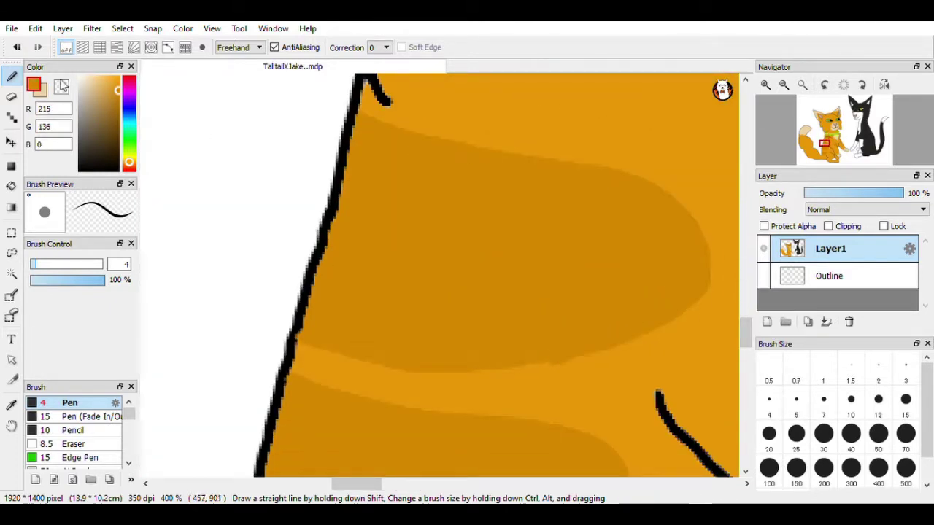
pyautogui.moveTo(412, 360)
pyautogui.mouseDown()
pyautogui.moveTo(598, 345)
pyautogui.moveTo(705, 288)
pyautogui.mouseUp()
# Step: Reshape the middle back stripe's lower edge in darker orange so it widens towards the back outline
pyautogui.moveTo(745, 333); pyautogui.dragTo(745, 351)
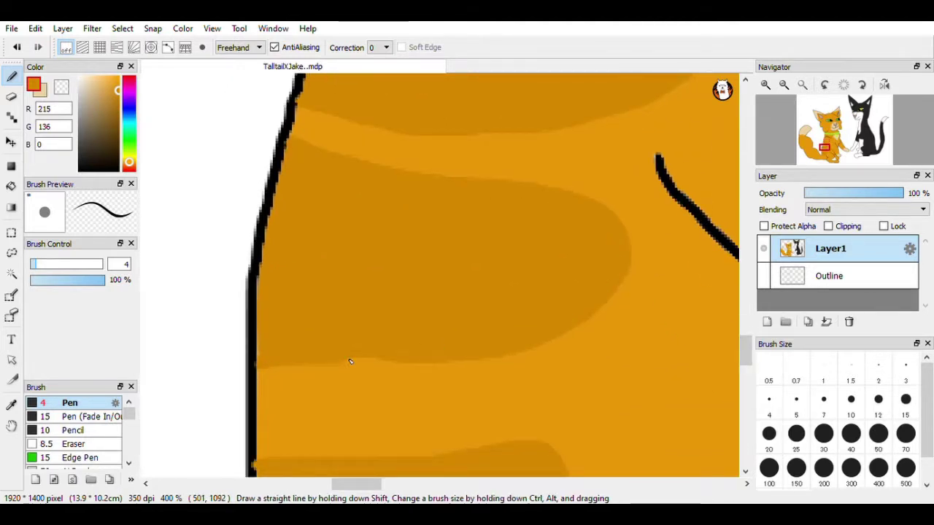
pyautogui.scroll(-1, 356, 342)
pyautogui.moveTo(368, 257); pyautogui.dragTo(265, 245)
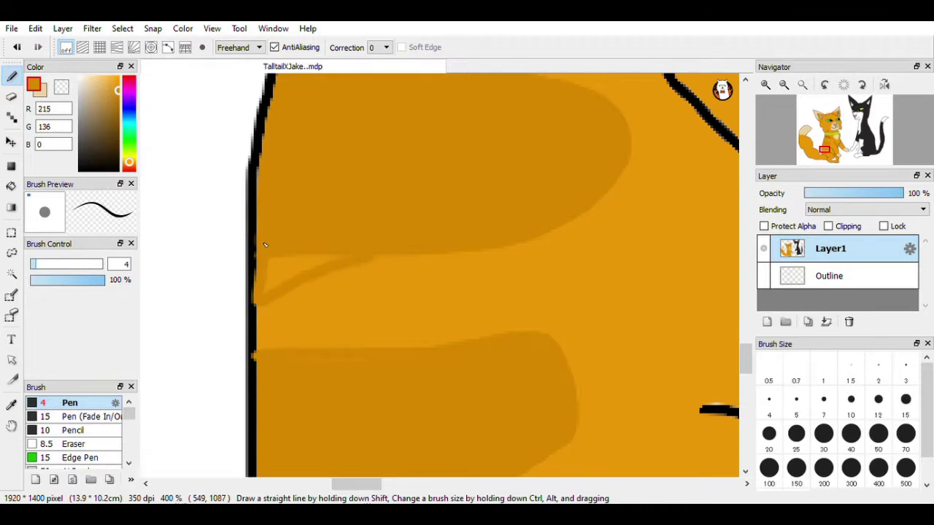
pyautogui.hotkey('ctrl', 'z')
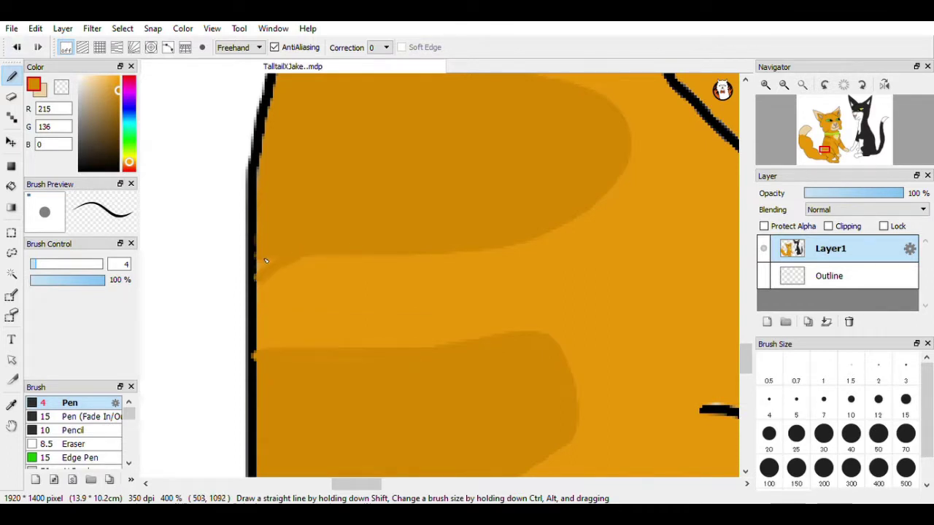
# Step: Smooth the upper edge and rounded end of the lowest back stripe in darker orange
pyautogui.scroll(-1, 272, 227)
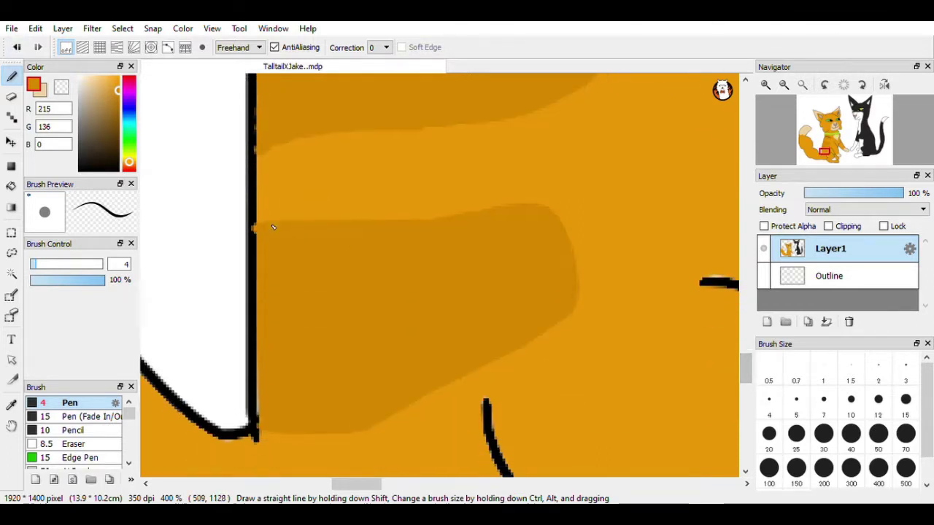
pyautogui.click(17, 46)
pyautogui.moveTo(340, 219)
pyautogui.mouseDown()
pyautogui.moveTo(378, 215)
pyautogui.moveTo(571, 280)
pyautogui.mouseUp()
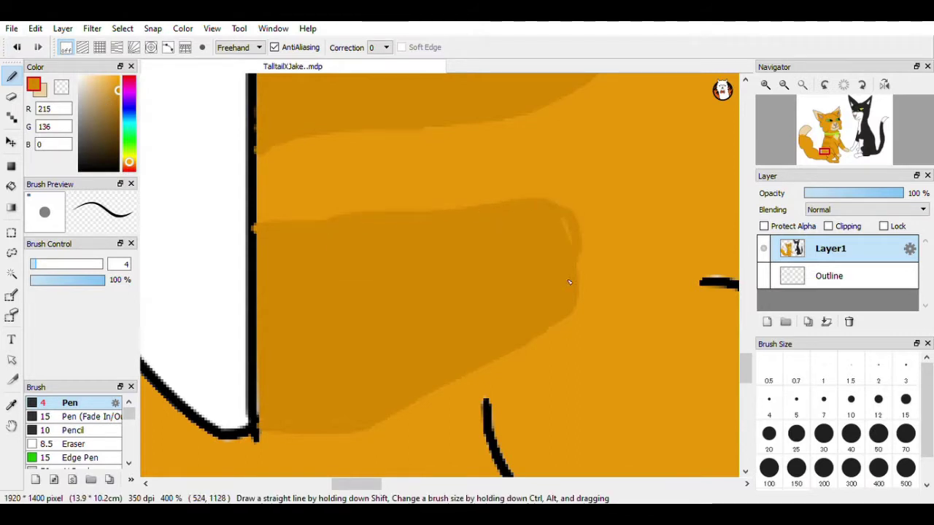
pyautogui.click(20, 48)
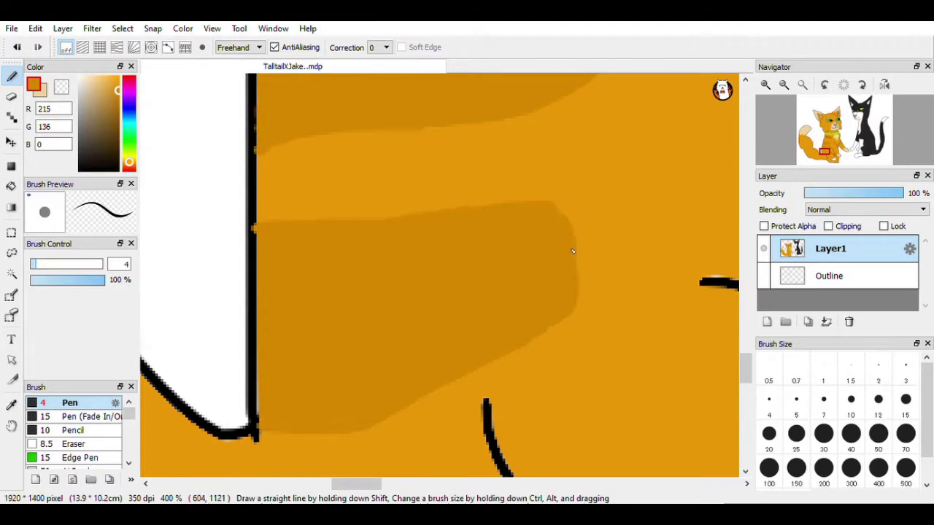
# Step: Trim the lower edge of the lowest back stripe with the cat's base orange
pyautogui.press('x')
pyautogui.rightClick(423, 185)
pyautogui.moveTo(279, 430)
pyautogui.mouseDown()
pyautogui.moveTo(454, 379)
pyautogui.moveTo(431, 400)
pyautogui.moveTo(265, 439)
pyautogui.mouseUp()
pyautogui.hotkey('ctrl', 'z')
# Step: Repair the back outline beside the stripes in black, RGB 0, 0, 0, with the pen at size 3
pyautogui.keyDown('alt'); pyautogui.click(255, 215); pyautogui.keyUp('alt')
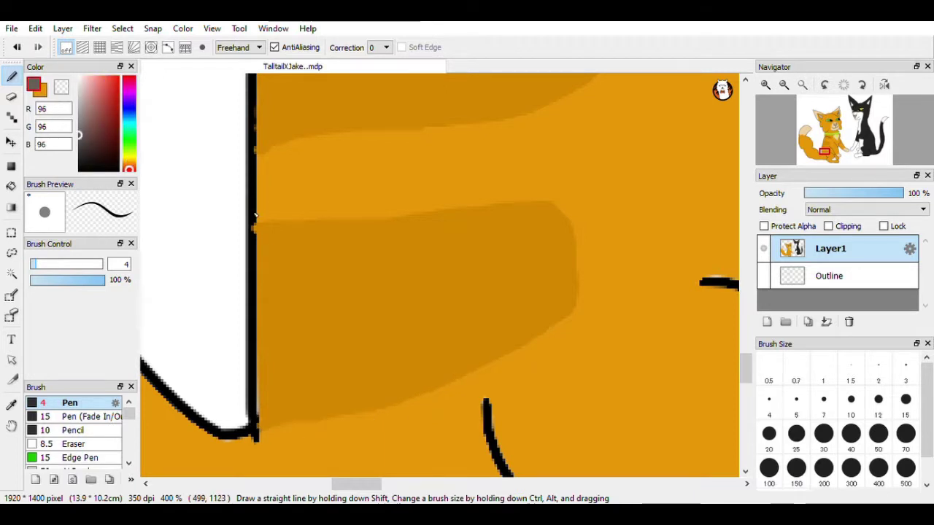
pyautogui.hotkey('ctrl', 'z')
pyautogui.click(906, 365)
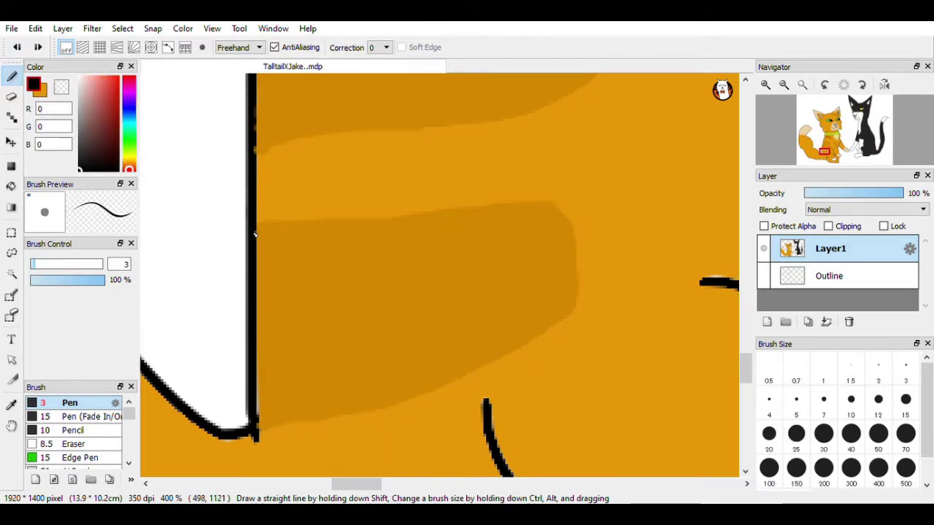
pyautogui.scroll(-4, 257, 419)
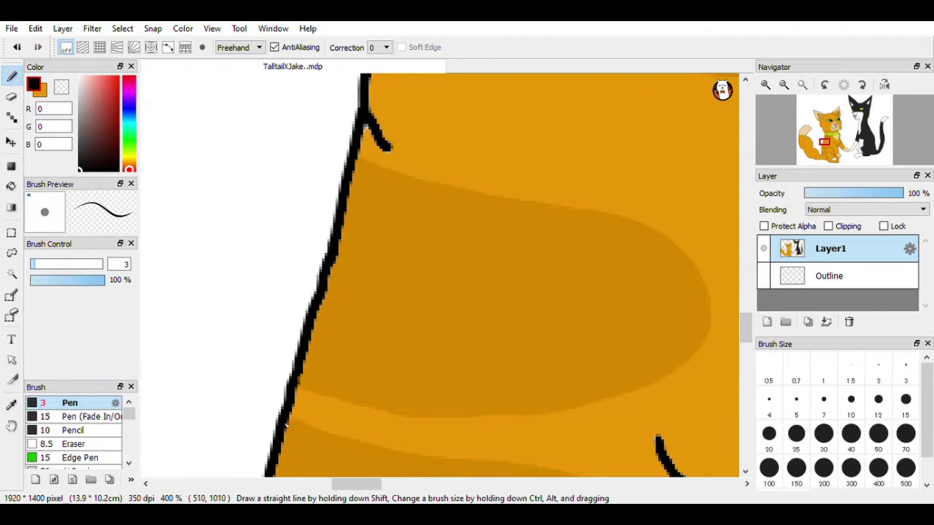
# Step: Set the pen colour back to the stripes' darker orange, RGB 215, 136, 0, for marking the tail
pyautogui.click(802, 85)
pyautogui.click(766, 86)
pyautogui.click(766, 85)
pyautogui.click(766, 86)
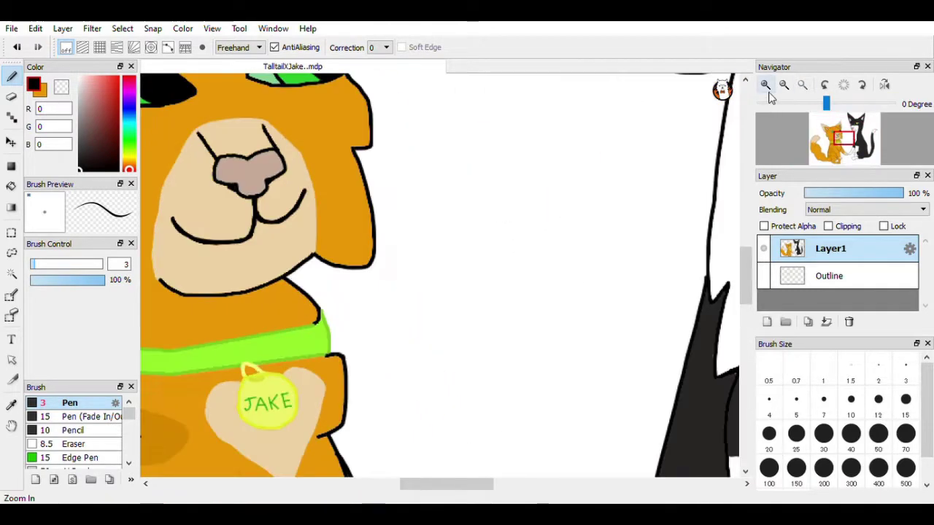
pyautogui.moveTo(446, 484); pyautogui.dragTo(365, 484)
pyautogui.moveTo(748, 262); pyautogui.dragTo(747, 312)
pyautogui.press('x')
pyautogui.rightClick(503, 255)
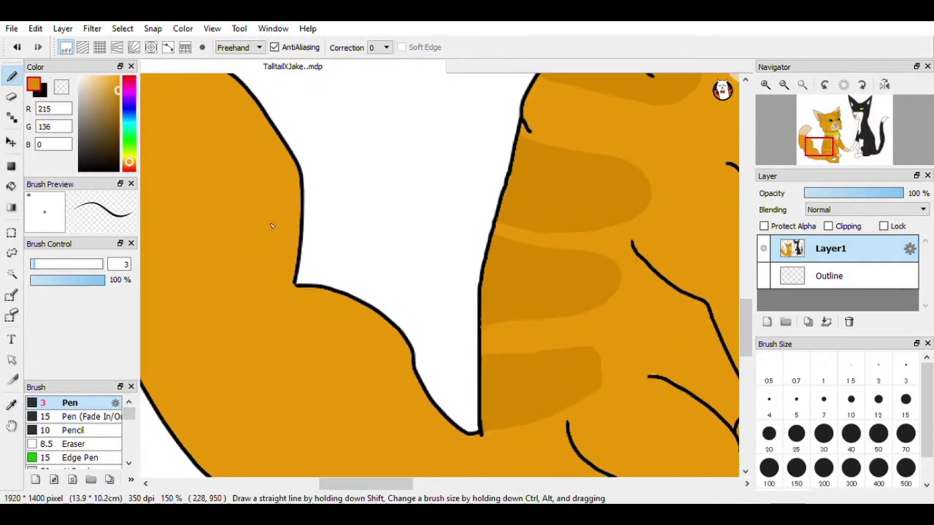
pyautogui.moveTo(381, 483); pyautogui.dragTo(357, 484)
pyautogui.moveTo(744, 318); pyautogui.dragTo(744, 304)
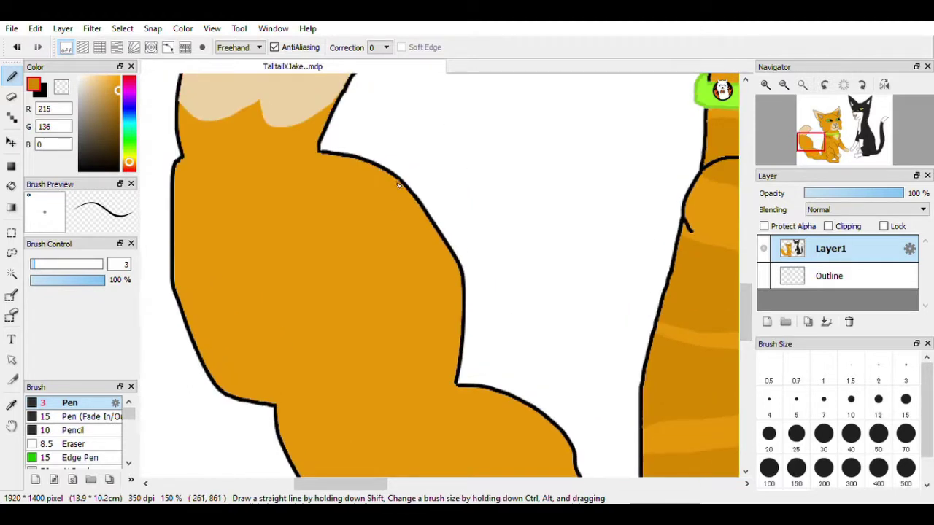
# Step: Try a filled darker orange band across the full width of the tail and undo it
pyautogui.moveTo(398, 185); pyautogui.dragTo(177, 288)
pyautogui.moveTo(216, 383); pyautogui.dragTo(340, 347)
pyautogui.press('g')
pyautogui.click(348, 297)
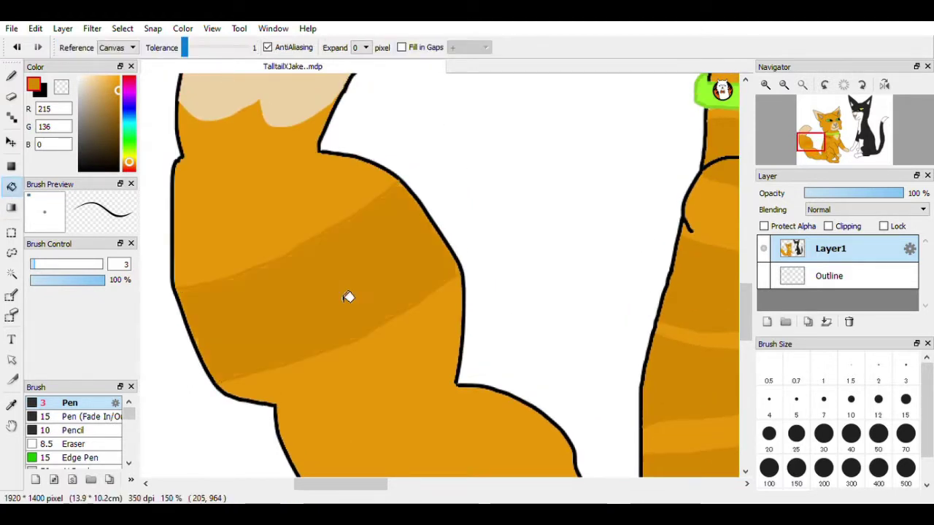
pyautogui.hotkey('ctrl', 'z')
pyautogui.hotkey('ctrl', 'z')
pyautogui.hotkey('ctrl', 'z')
# Step: Outline two rounded stripes from the tail's inner edge with the pen at size 3 and fill them in darker orange
pyautogui.press('b')
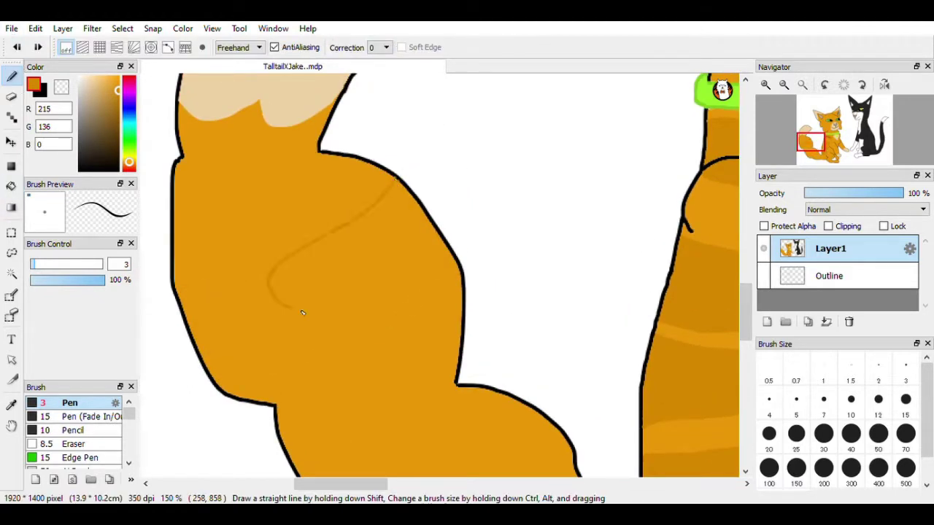
pyautogui.scroll(-3, 706, 282)
pyautogui.moveTo(502, 290); pyautogui.dragTo(464, 322)
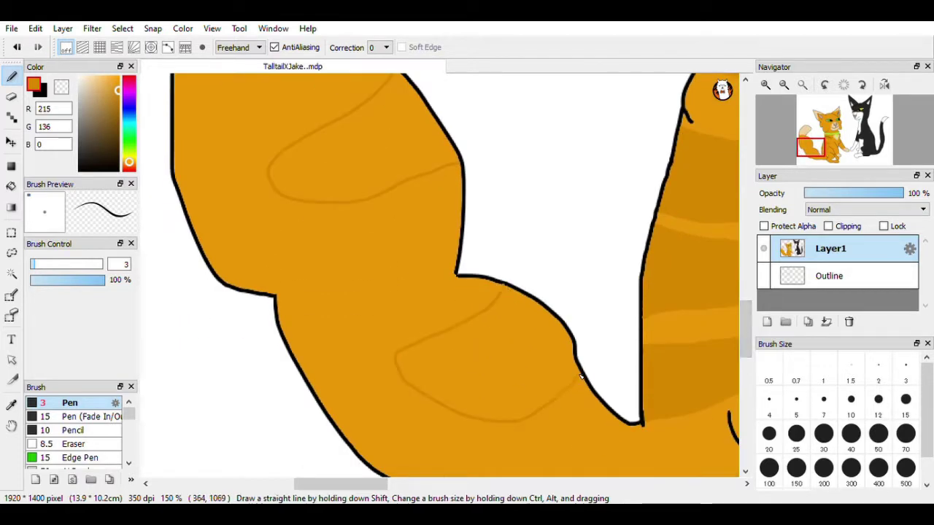
pyautogui.press('g')
pyautogui.click(391, 180)
pyautogui.click(492, 348)
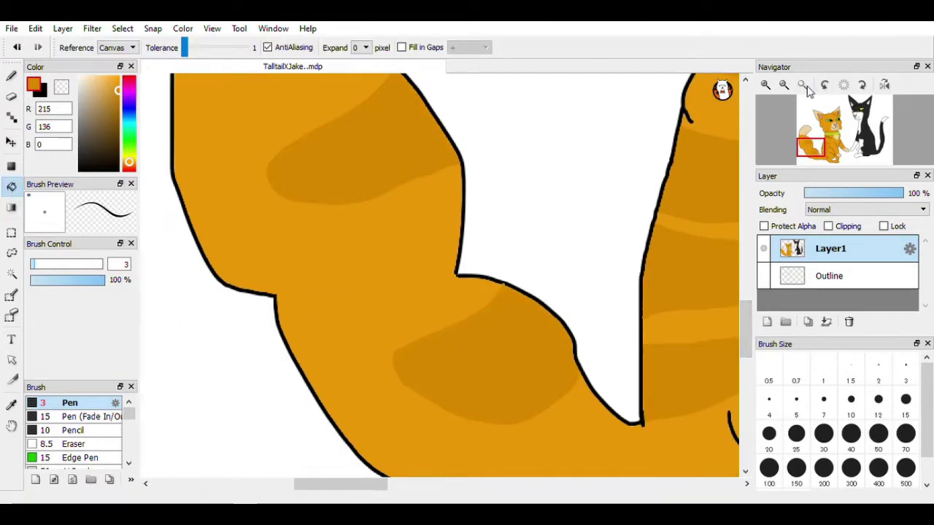
# Step: Add a smaller rounded stripe between the two tail stripes and fill it in darker orange
pyautogui.click(802, 85)
pyautogui.click(765, 86)
pyautogui.click(765, 85)
pyautogui.moveTo(469, 485); pyautogui.dragTo(388, 485)
pyautogui.moveTo(747, 269); pyautogui.dragTo(749, 303)
pyautogui.press('b')
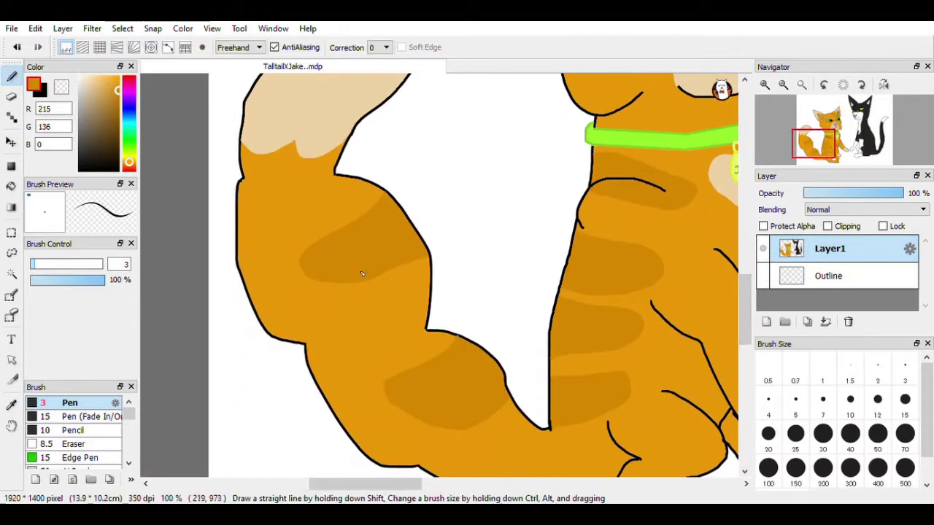
pyautogui.press('g')
pyautogui.click(387, 348)
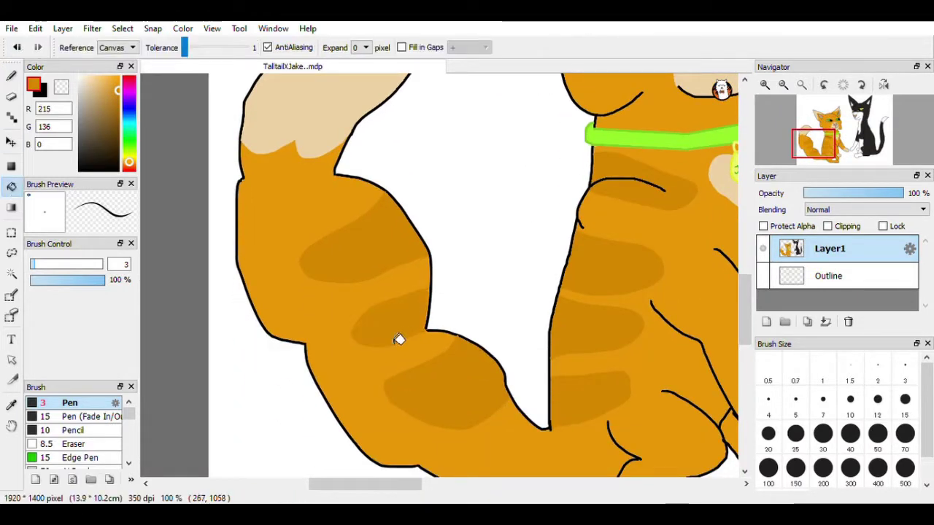
# Step: Redraw the rounded end of the lowest tail stripe in base orange, RGB 235, 152, 8, to shorten the stripe
pyautogui.click(801, 85)
pyautogui.rightClick(223, 386)
pyautogui.press('b')
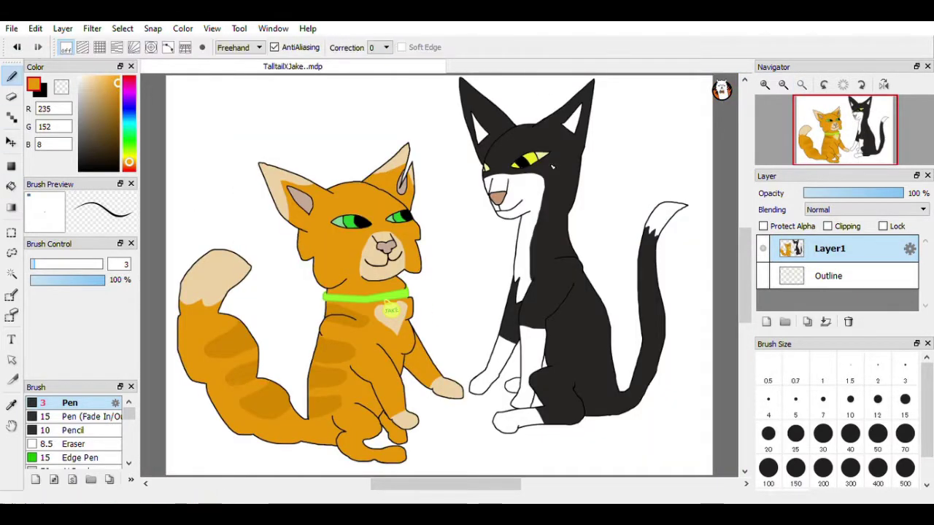
pyautogui.click(764, 86)
pyautogui.click(764, 85)
pyautogui.click(765, 85)
pyautogui.moveTo(745, 275); pyautogui.dragTo(746, 310)
pyautogui.moveTo(445, 484); pyautogui.dragTo(373, 484)
pyautogui.moveTo(748, 302); pyautogui.dragTo(748, 333)
pyautogui.moveTo(229, 256); pyautogui.dragTo(196, 318)
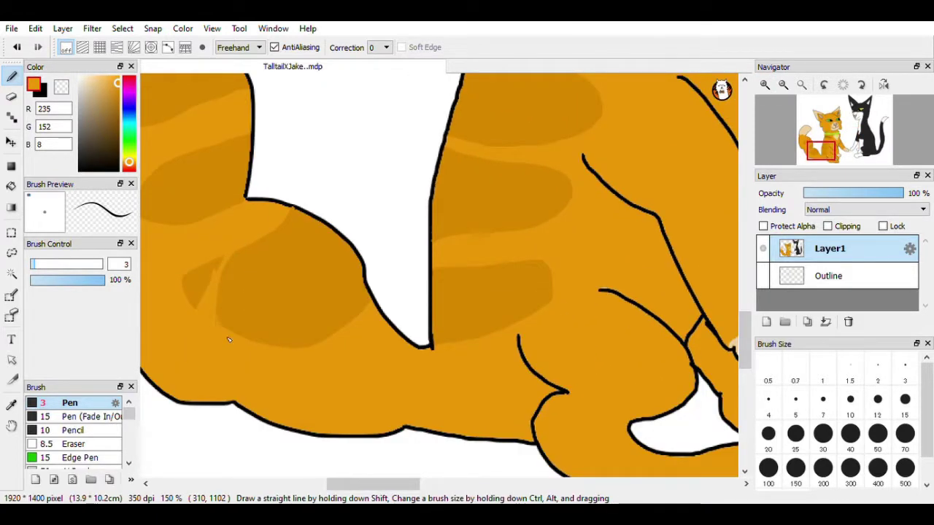
# Step: Fill the cut-off piece of the lowest tail stripe with base orange, RGB 235, 152, 8
pyautogui.click(11, 208)
pyautogui.click(11, 186)
pyautogui.click(200, 282)
pyautogui.click(11, 76)
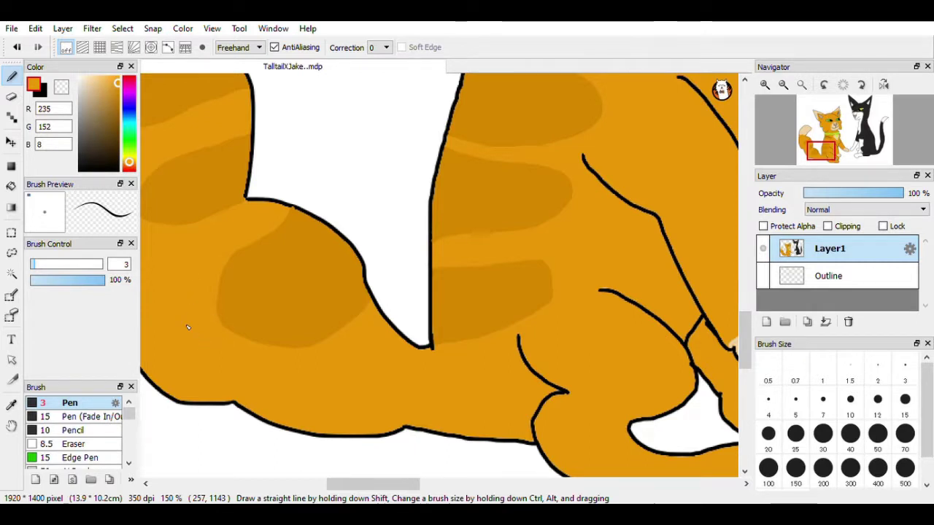
pyautogui.click(802, 86)
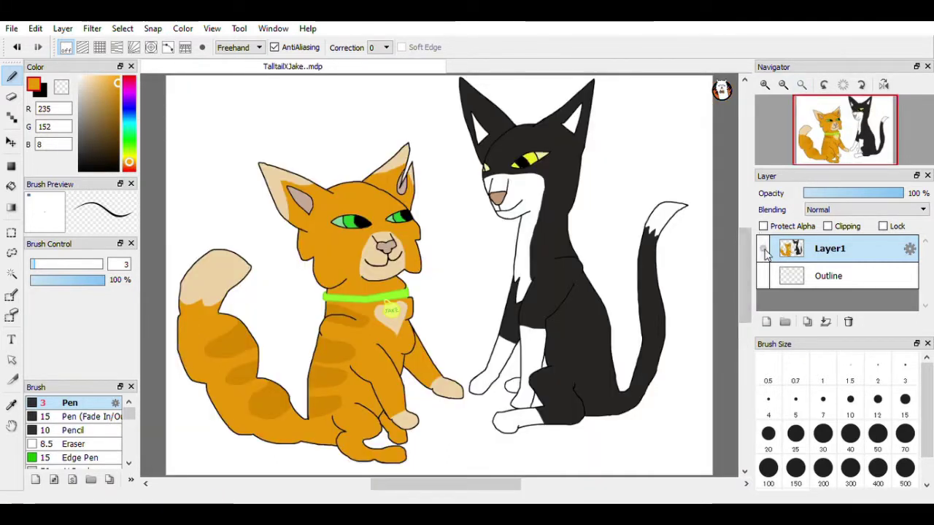
# Step: Replace the empty Outline layer with a new layer named Backround and place it beneath Layer1
pyautogui.click(828, 276)
pyautogui.click(848, 322)
pyautogui.click(766, 322)
pyautogui.click(766, 322)
pyautogui.click(849, 322)
pyautogui.moveTo(839, 250); pyautogui.dragTo(844, 286)
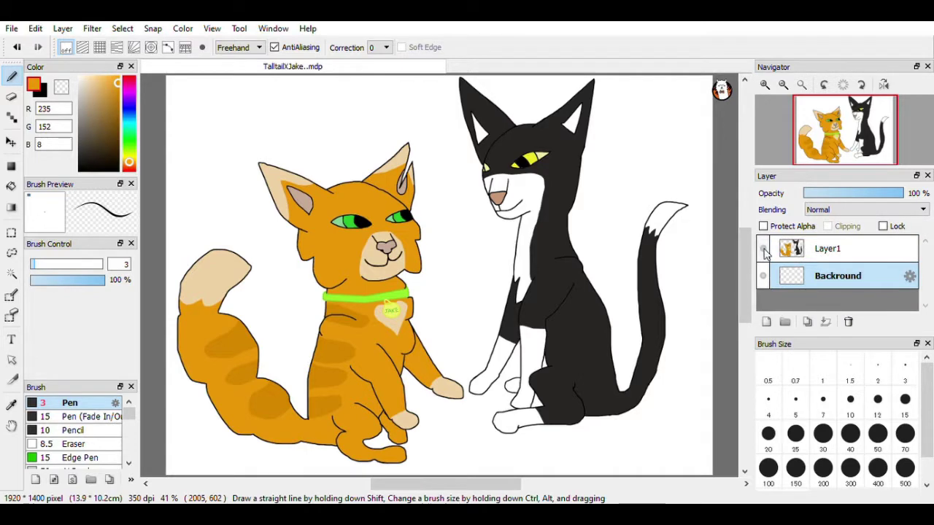
# Step: Hide Layer1 and create a red band across the top of the Backround layer with a straight edge and a bucket fill
pyautogui.click(763, 248)
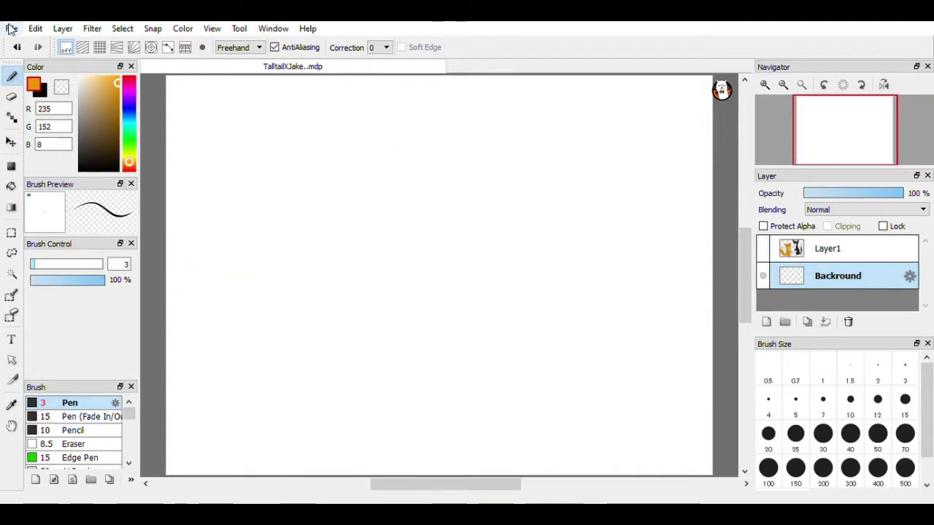
pyautogui.click(128, 171)
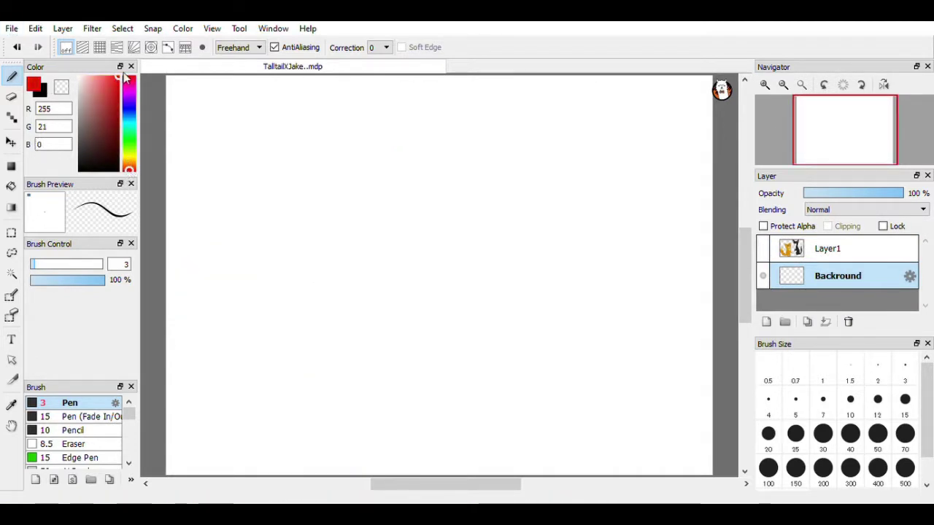
pyautogui.moveTo(167, 118)
pyautogui.mouseDown()
pyautogui.moveTo(719, 110)
pyautogui.moveTo(721, 119)
pyautogui.mouseUp()
pyautogui.click(11, 186)
pyautogui.click(309, 112)
# Step: Add an orange band, RGB 255, 184, 0, beneath the red one by drawing its lower edge and filling it
pyautogui.moveTo(128, 166); pyautogui.dragTo(712, 166)
pyautogui.click(10, 80)
pyautogui.press('g')
pyautogui.click(305, 157)
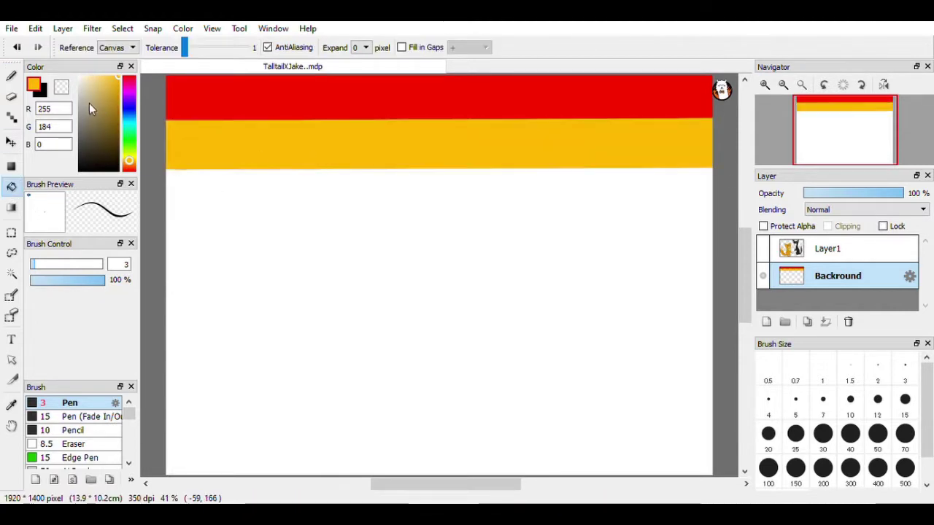
# Step: Draw and fill a yellow band, RGB 255, 238, 0, beneath the orange one, and switch the colour to bright green
pyautogui.click(128, 157)
pyautogui.click(11, 77)
pyautogui.moveTo(167, 228); pyautogui.dragTo(721, 225)
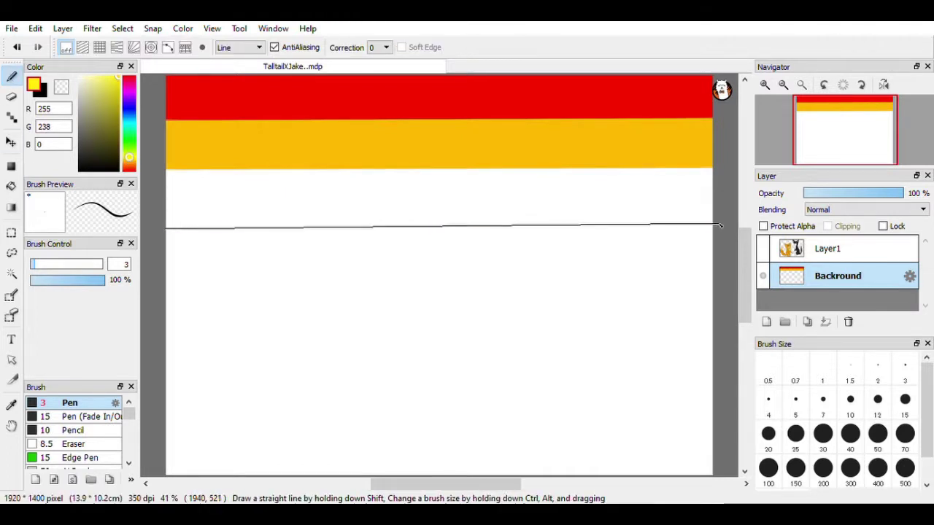
pyautogui.press('g')
pyautogui.click(327, 216)
pyautogui.click(129, 148)
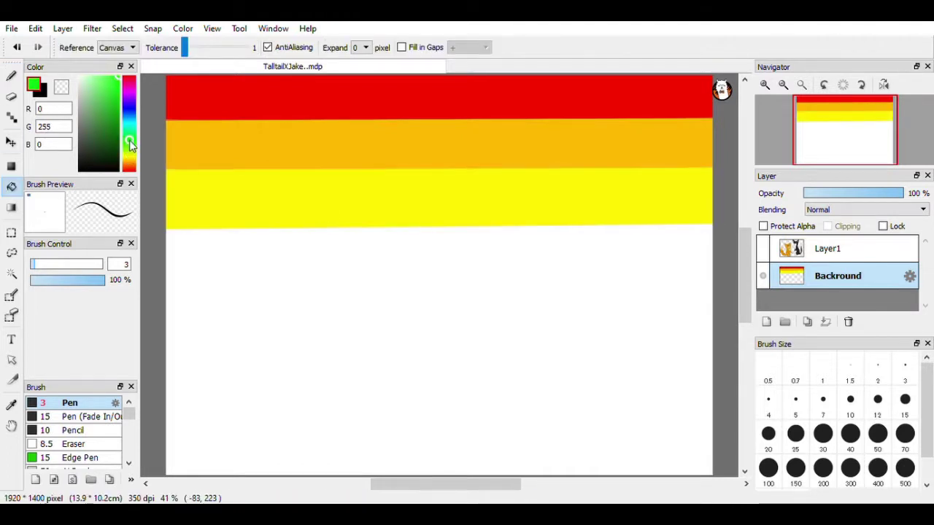
# Step: Try a tall green band beneath the yellow one and undo both its fill and its lower edge
pyautogui.click(11, 76)
pyautogui.moveTo(167, 306); pyautogui.dragTo(715, 296)
pyautogui.press('g')
pyautogui.click(437, 263)
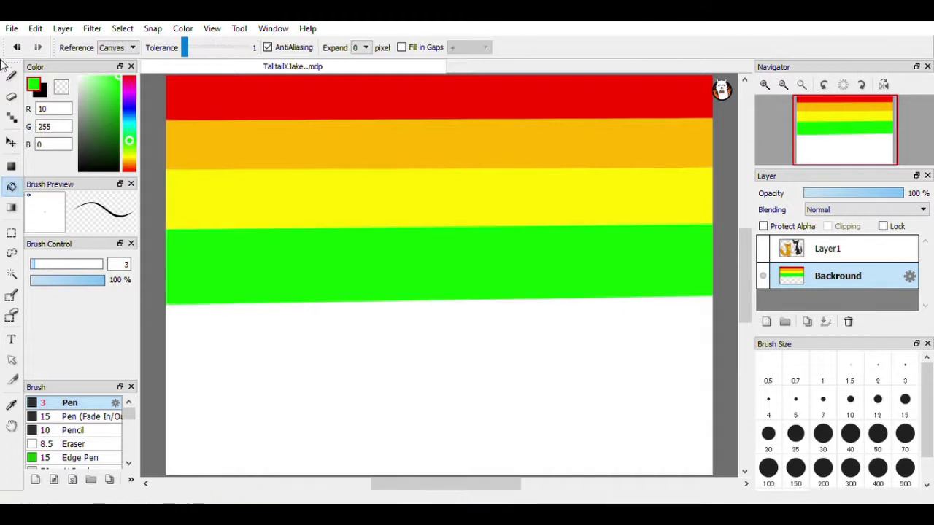
pyautogui.hotkey('ctrl', 'z')
pyautogui.hotkey('ctrl', 'z')
# Step: Draw the lower edge of a narrower green band beneath the yellow one and fill it with RGB 10, 255, 0
pyautogui.click(11, 76)
pyautogui.moveTo(165, 281); pyautogui.dragTo(719, 276)
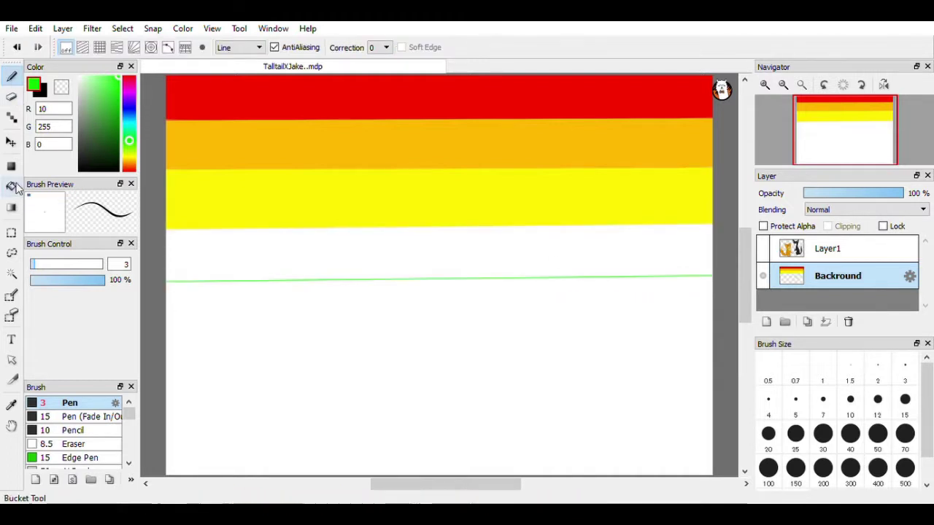
pyautogui.click(11, 186)
pyautogui.click(344, 261)
# Step: Add a blue band, RGB 0, 108, 255, beneath the green one by drawing its lower edge and filling it
pyautogui.press('b')
pyautogui.moveTo(130, 144); pyautogui.dragTo(128, 115)
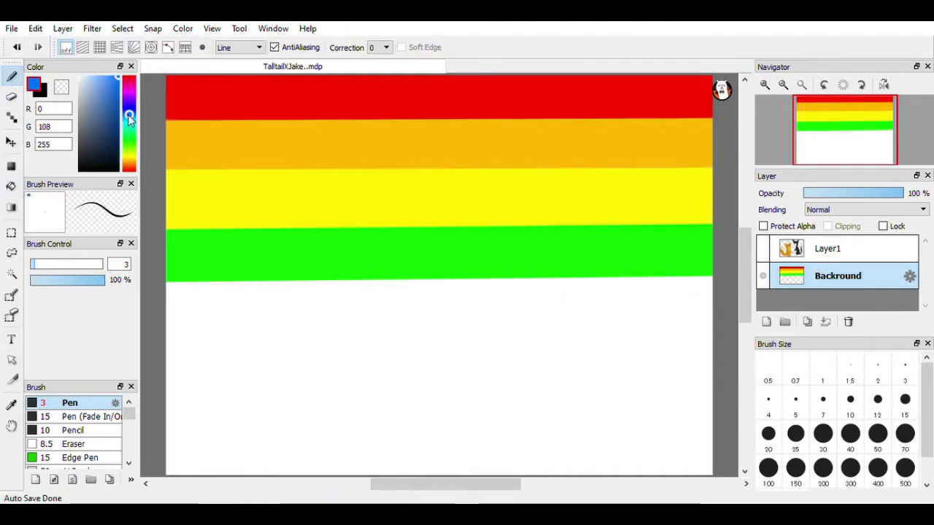
pyautogui.moveTo(165, 336); pyautogui.dragTo(729, 336)
pyautogui.hotkey('ctrl', 'z')
pyautogui.moveTo(166, 358); pyautogui.dragTo(732, 353)
pyautogui.press('g')
pyautogui.click(347, 343)
# Step: Add a purple band, RGB 173, 0, 255, beneath the blue one and fill the remaining bottom area with magenta, RGB 255, 0, 238
pyautogui.moveTo(134, 109); pyautogui.dragTo(131, 100)
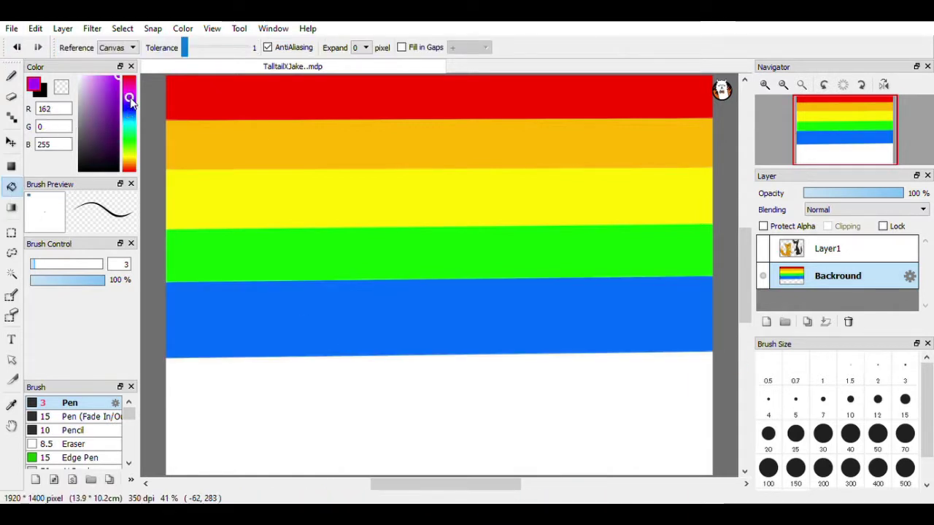
pyautogui.press('b')
pyautogui.moveTo(166, 419); pyautogui.dragTo(718, 412)
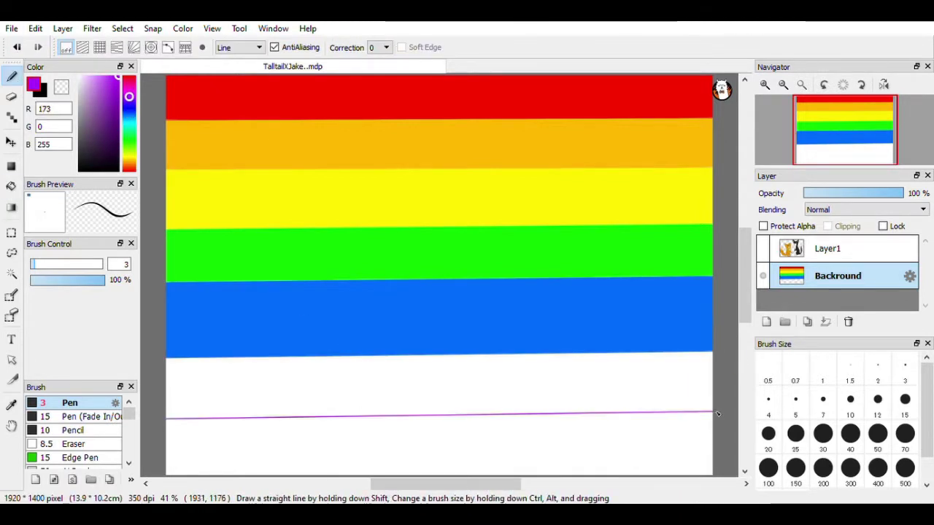
pyautogui.press('g')
pyautogui.click(279, 393)
pyautogui.click(130, 93)
pyautogui.click(236, 448)
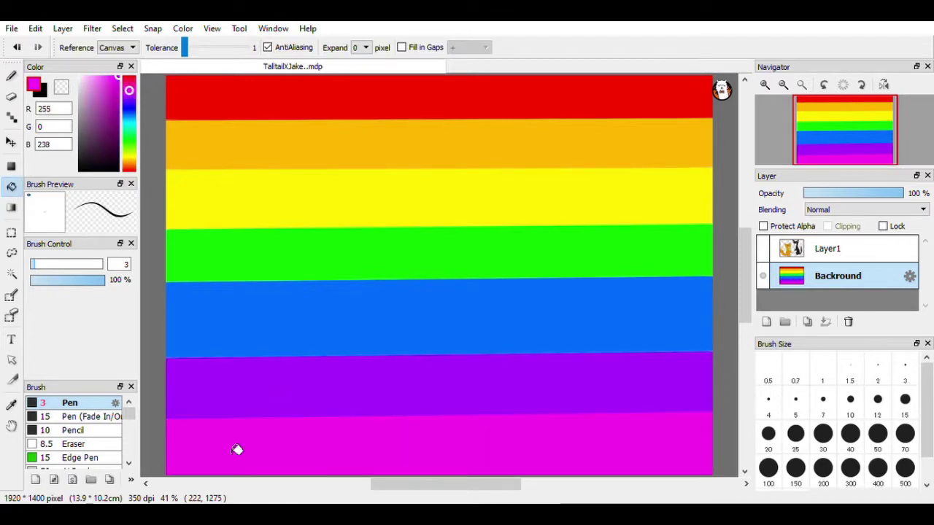
# Step: Show Layer1 and fill both of Talltail's inner ears with the nose brown, RGB 199, 153, 120, keeping the Backround layer hidden during the fills
pyautogui.click(762, 248)
pyautogui.click(762, 276)
pyautogui.click(764, 85)
pyautogui.click(765, 85)
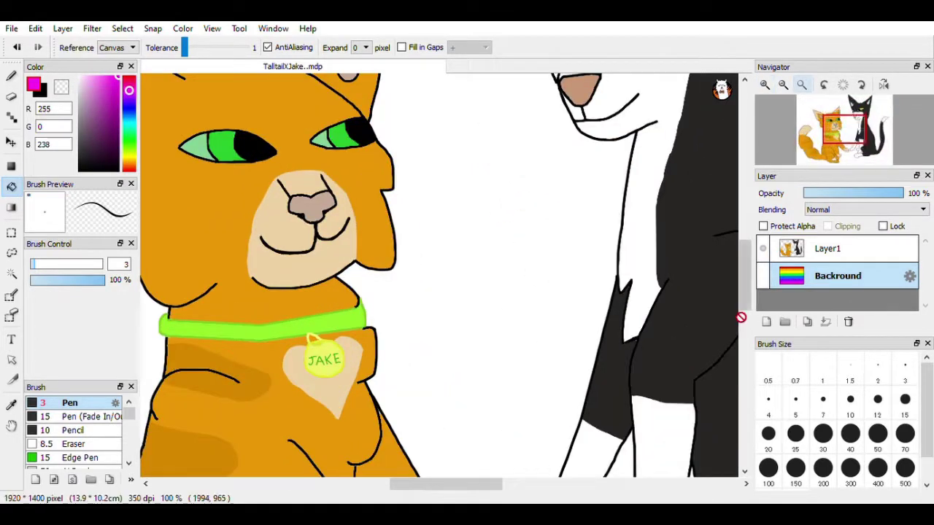
pyautogui.moveTo(744, 292); pyautogui.dragTo(744, 267)
pyautogui.rightClick(586, 278)
pyautogui.click(815, 250)
pyautogui.click(538, 137)
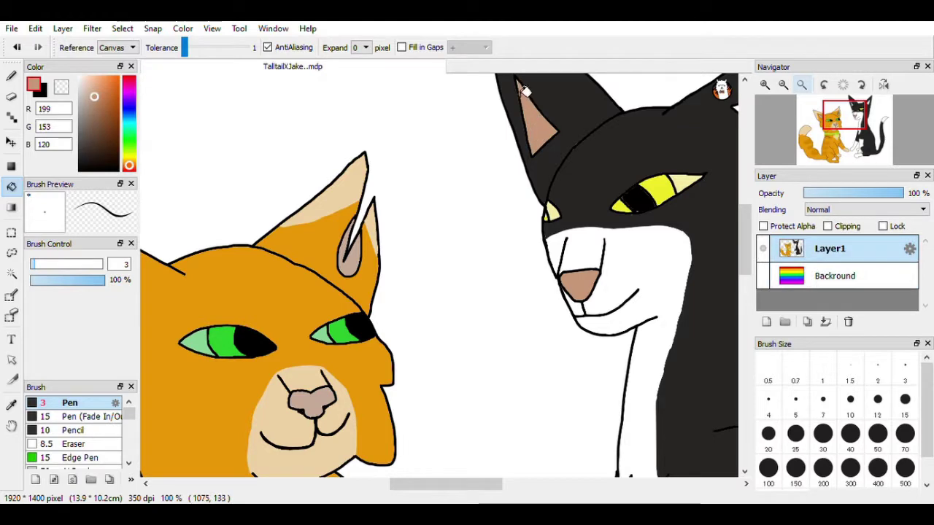
pyautogui.moveTo(450, 484); pyautogui.dragTo(480, 484)
pyautogui.click(610, 116)
pyautogui.moveTo(744, 248); pyautogui.dragTo(744, 240)
pyautogui.click(762, 276)
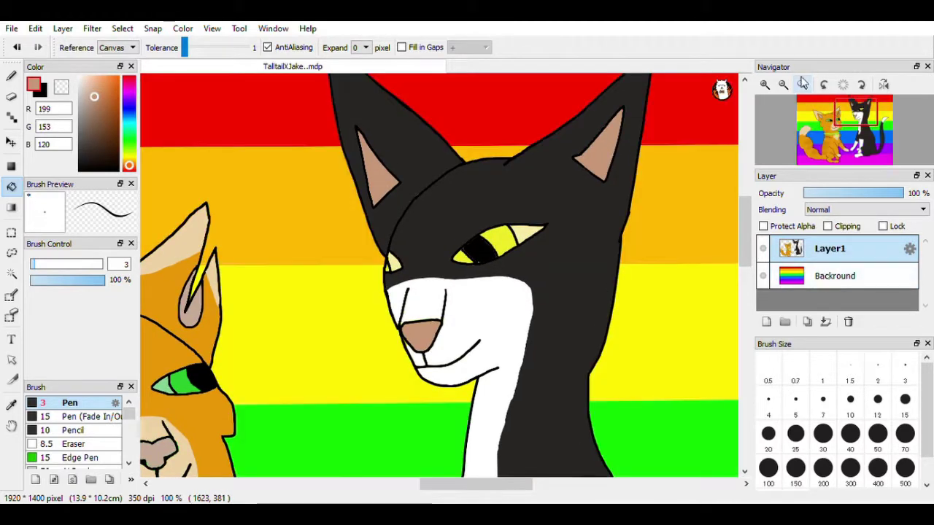
# Step: Touch up the pupil of Talltail's nearer eye in black with the pen at size 3
pyautogui.click(767, 87)
pyautogui.click(767, 87)
pyautogui.click(39, 92)
pyautogui.click(11, 76)
pyautogui.moveTo(513, 196); pyautogui.dragTo(539, 226)
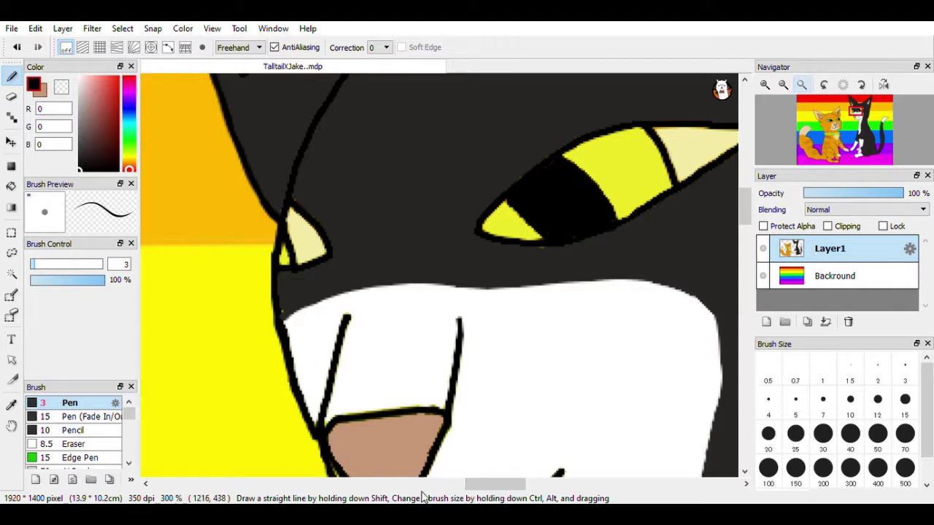
# Step: Paint pale green highlights, RGB 151, 243, 170, in both of Jake's eyes, making the one in the nearer eye heart-shaped
pyautogui.moveTo(483, 483); pyautogui.dragTo(396, 483)
pyautogui.moveTo(744, 214); pyautogui.dragTo(745, 241)
pyautogui.moveTo(409, 483); pyautogui.dragTo(396, 484)
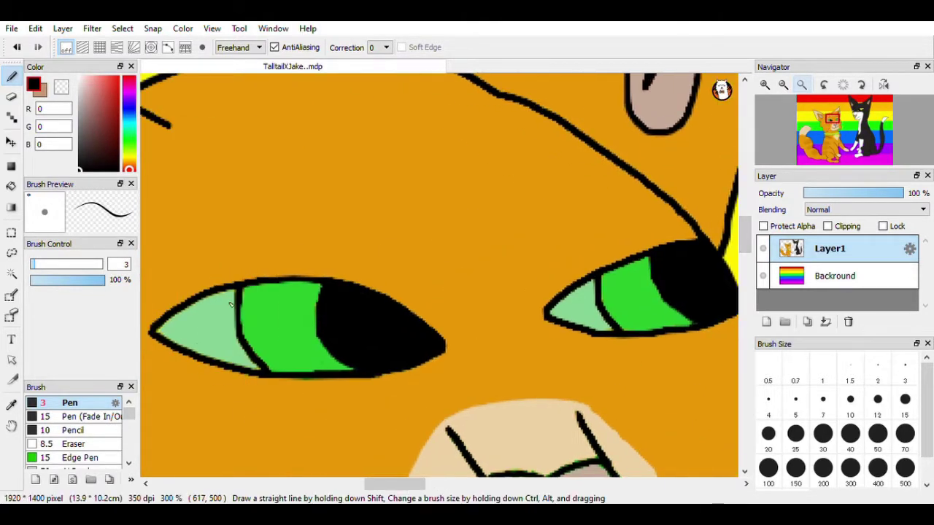
pyautogui.keyDown('alt'); pyautogui.click(231, 305); pyautogui.keyUp('alt')
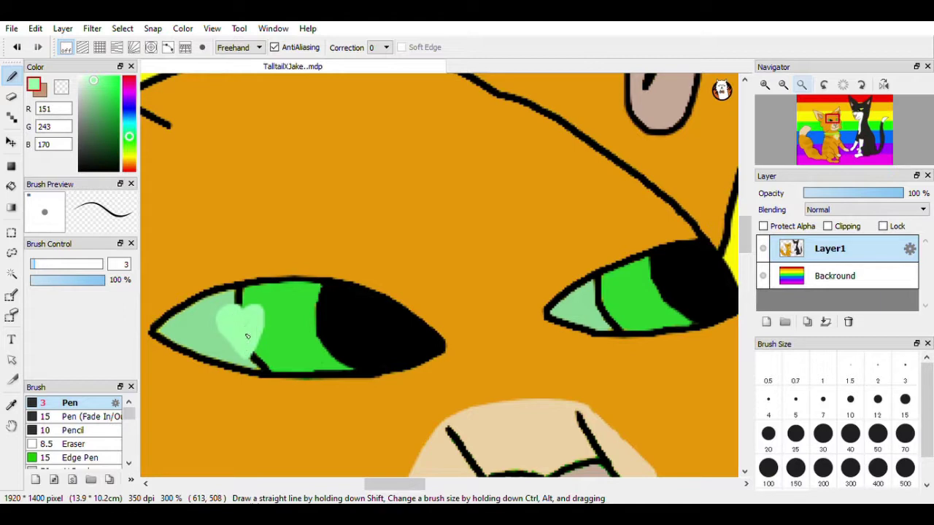
pyautogui.click(767, 88)
pyautogui.moveTo(396, 484); pyautogui.dragTo(414, 483)
pyautogui.moveTo(431, 342)
pyautogui.mouseDown()
pyautogui.moveTo(441, 316)
pyautogui.moveTo(480, 311)
pyautogui.moveTo(472, 365)
pyautogui.moveTo(438, 333)
pyautogui.moveTo(442, 318)
pyautogui.moveTo(471, 319)
pyautogui.moveTo(452, 353)
pyautogui.mouseUp()
# Step: Refill the pale outer corners of both of Talltail's eyes with a deeper cream yellow, RGB 232, 220, 125
pyautogui.moveTo(408, 485); pyautogui.dragTo(522, 482)
pyautogui.moveTo(743, 226); pyautogui.dragTo(739, 181)
pyautogui.keyDown('alt'); pyautogui.click(686, 266); pyautogui.keyUp('alt')
pyautogui.click(96, 84)
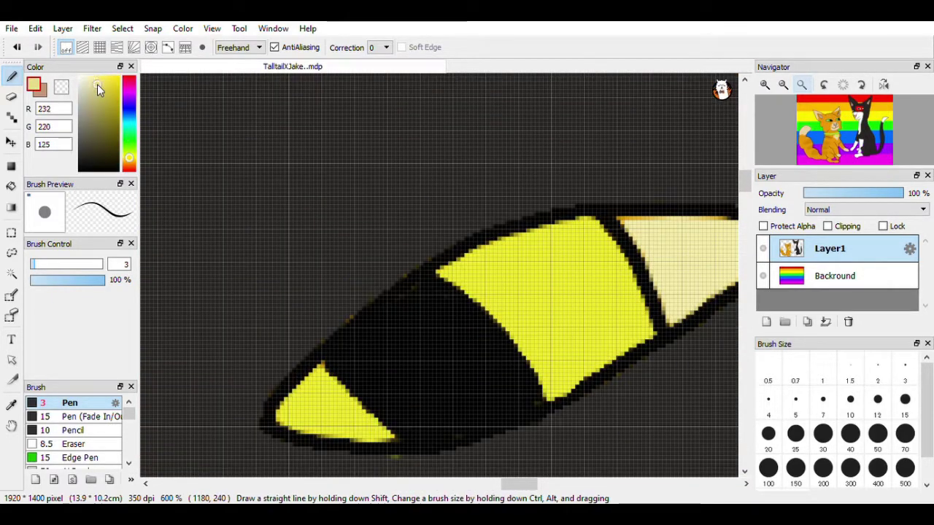
pyautogui.press('g')
pyautogui.click(671, 240)
pyautogui.moveTo(507, 488); pyautogui.dragTo(473, 487)
pyautogui.click(507, 452)
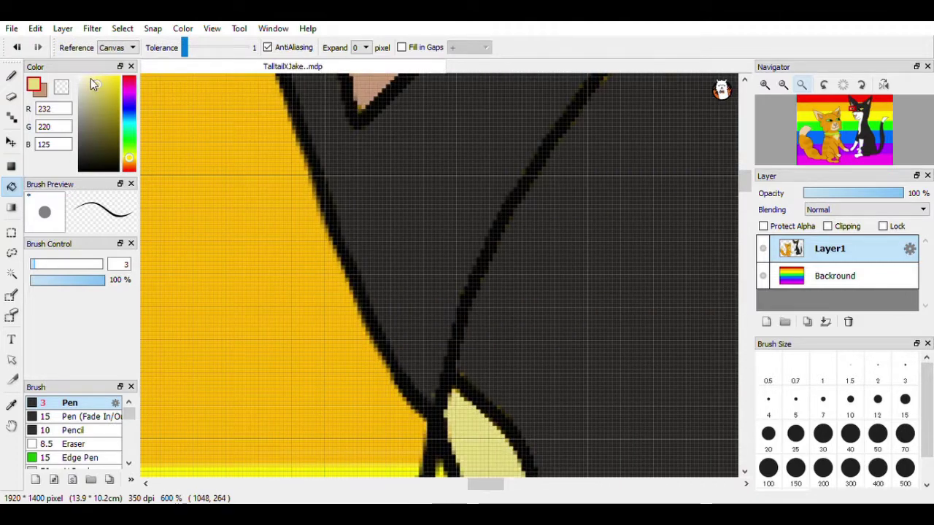
# Step: Paint a small pale yellow highlight, RGB 248, 239, 175, in Talltail's far eye with the pen
pyautogui.click(90, 78)
pyautogui.click(11, 76)
pyautogui.moveTo(744, 181); pyautogui.dragTo(744, 197)
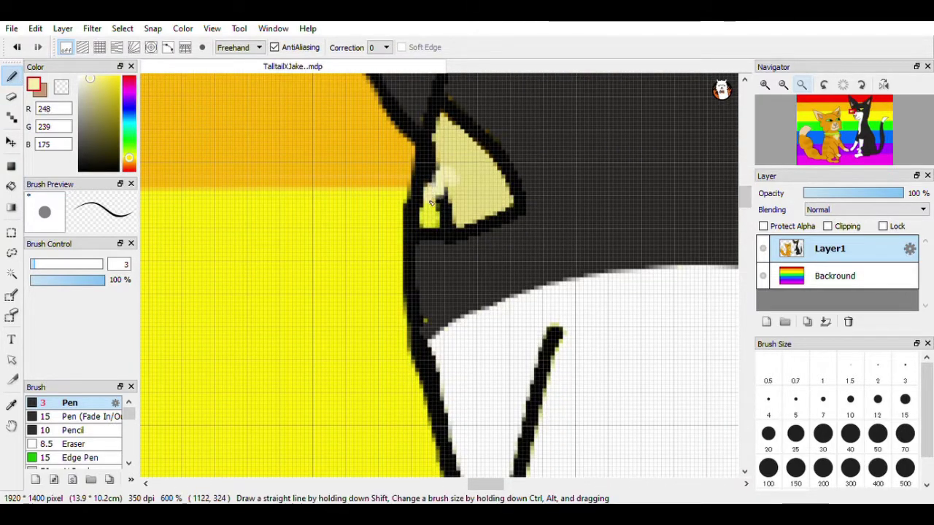
pyautogui.moveTo(431, 203)
pyautogui.mouseDown()
pyautogui.moveTo(455, 170)
pyautogui.moveTo(441, 207)
pyautogui.mouseUp()
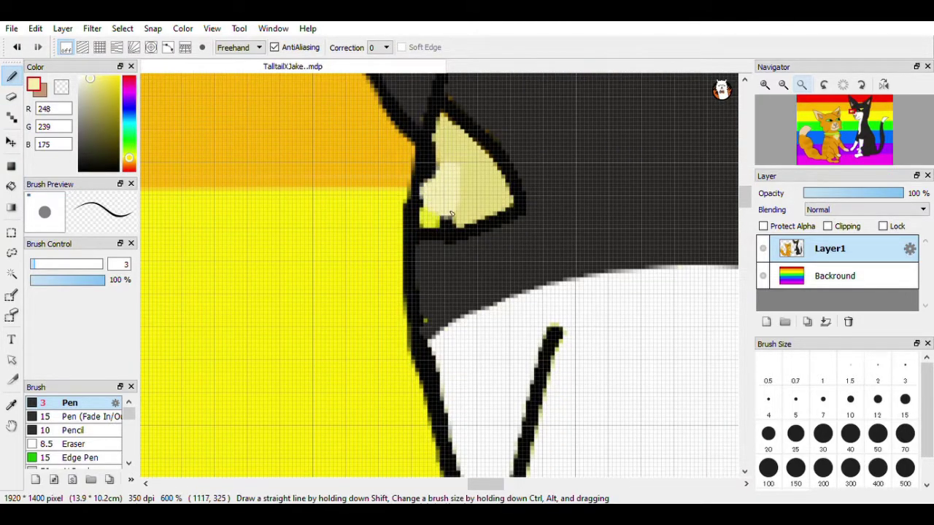
# Step: Paint a heart-shaped pale yellow highlight over the iris edge of Talltail's nearer eye, undoing misplaced strokes
pyautogui.moveTo(485, 484); pyautogui.dragTo(525, 484)
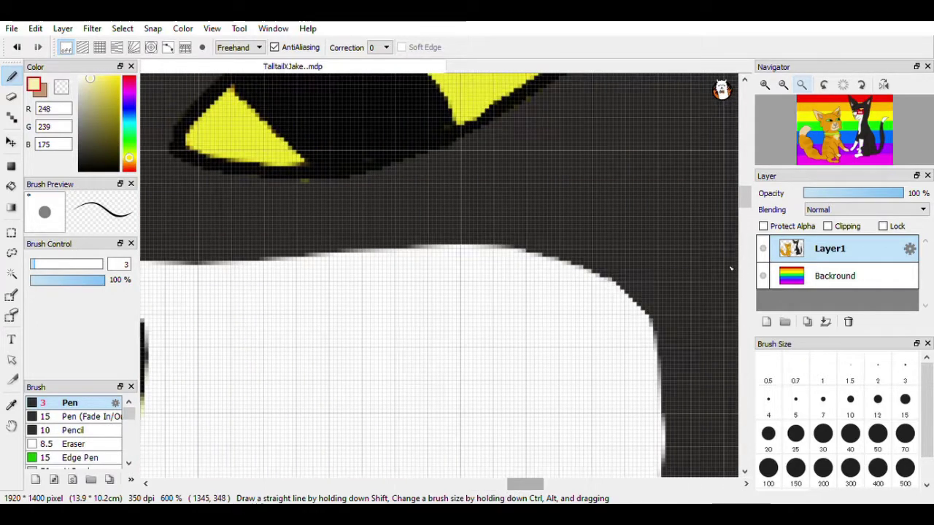
pyautogui.moveTo(743, 191); pyautogui.dragTo(743, 178)
pyautogui.moveTo(521, 258)
pyautogui.mouseDown()
pyautogui.moveTo(500, 218)
pyautogui.moveTo(569, 272)
pyautogui.mouseUp()
pyautogui.hotkey('ctrl', 'z')
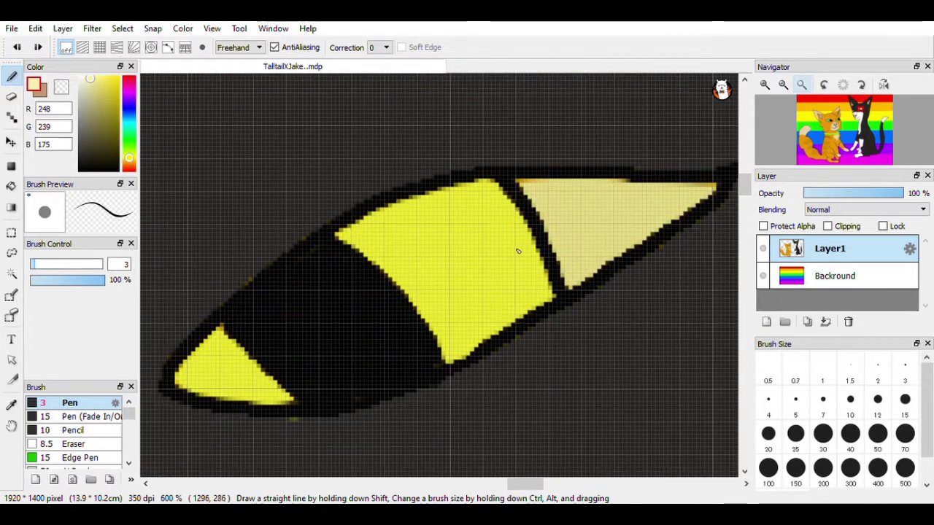
pyautogui.moveTo(510, 248)
pyautogui.mouseDown()
pyautogui.moveTo(587, 233)
pyautogui.moveTo(504, 245)
pyautogui.moveTo(526, 222)
pyautogui.mouseUp()
pyautogui.hotkey('ctrl', 'z')
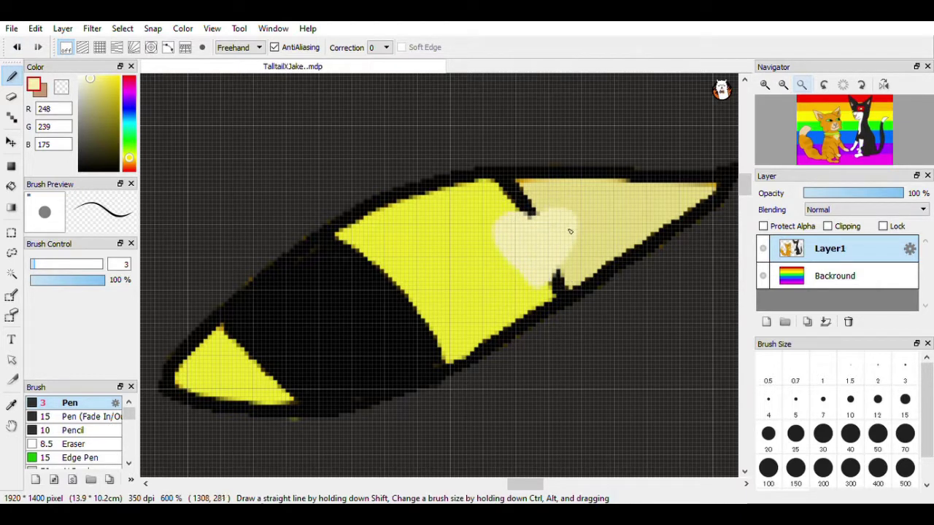
pyautogui.click(801, 84)
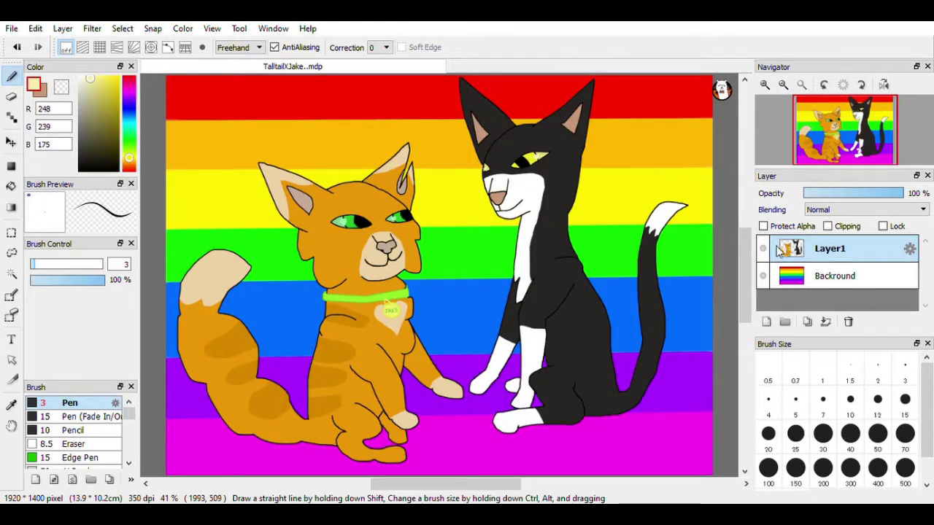
# Step: Draw a pink heart outline, RGB 223, 44, 127, between the cats with the Symmetry brush at size 7, undoing unsatisfactory strokes
pyautogui.click(130, 84)
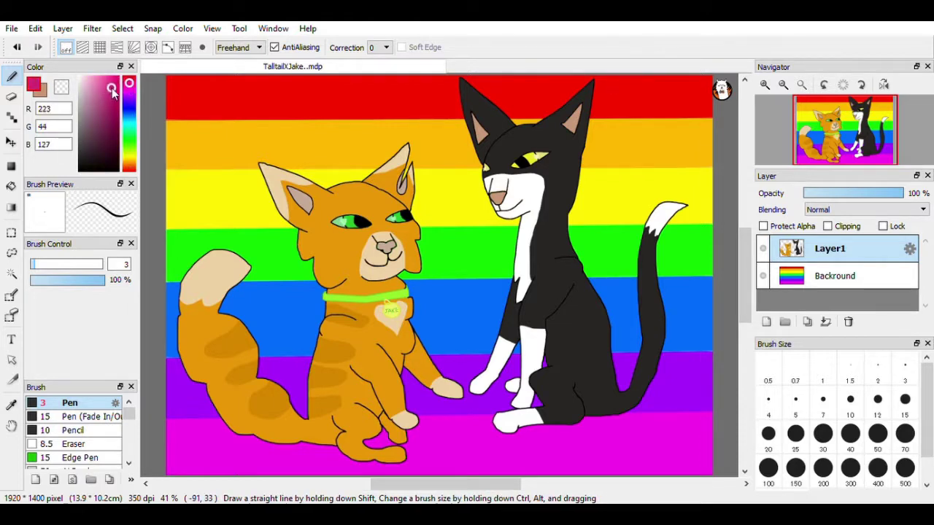
pyautogui.moveTo(128, 413); pyautogui.dragTo(130, 458)
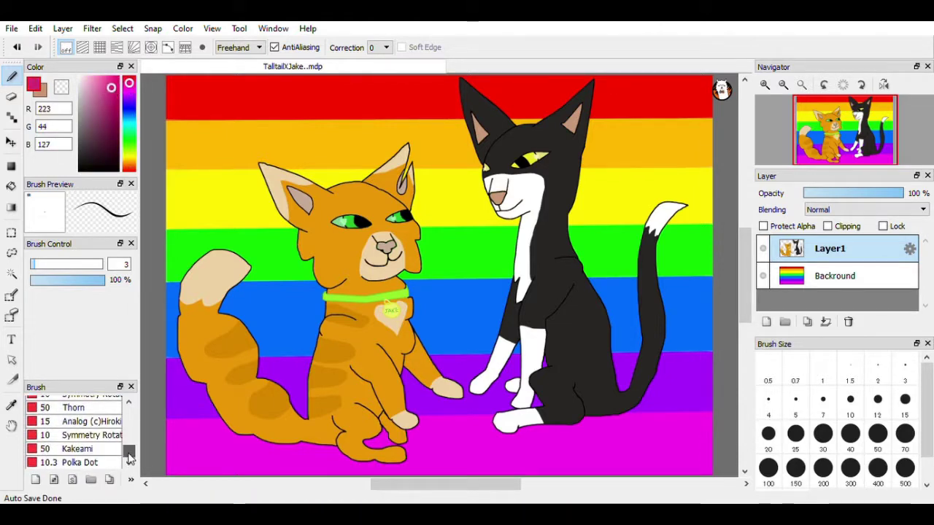
pyautogui.scroll(1, 102, 438)
pyautogui.click(81, 424)
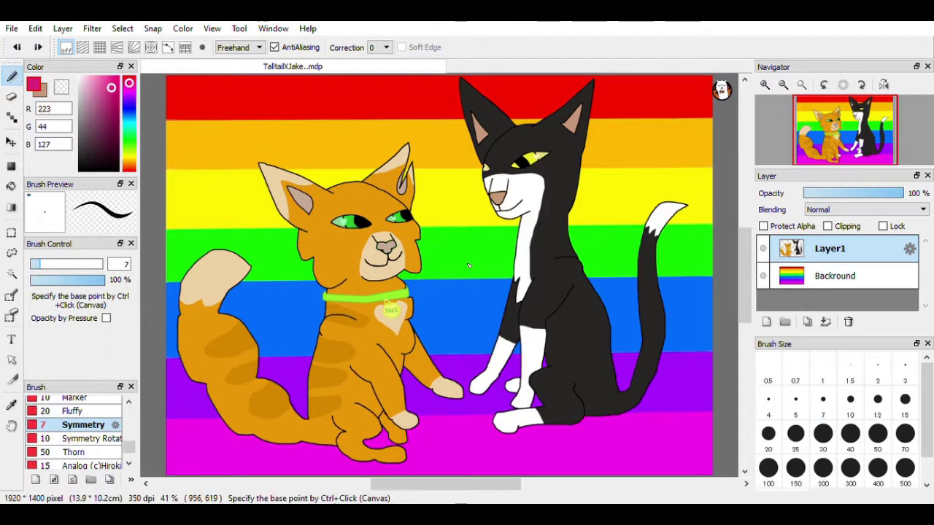
pyautogui.moveTo(464, 258); pyautogui.dragTo(460, 300)
pyautogui.click(17, 47)
pyautogui.moveTo(463, 259)
pyautogui.mouseDown()
pyautogui.moveTo(431, 272)
pyautogui.moveTo(469, 324)
pyautogui.moveTo(517, 269)
pyautogui.mouseUp()
pyautogui.click(17, 46)
# Step: Lasso the heart outline and transform it to sit slightly further left between the two cats
pyautogui.press('l')
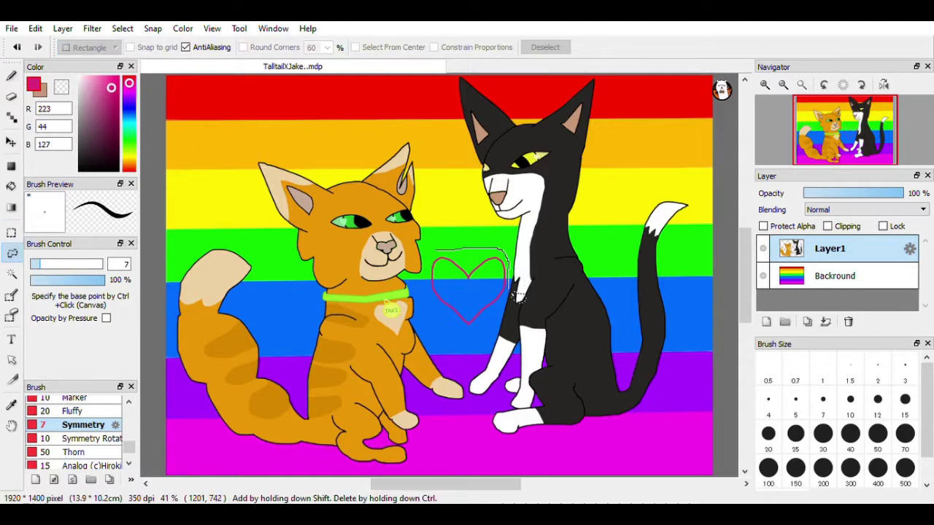
pyautogui.moveTo(482, 333)
pyautogui.mouseDown()
pyautogui.moveTo(437, 300)
pyautogui.moveTo(432, 255)
pyautogui.mouseUp()
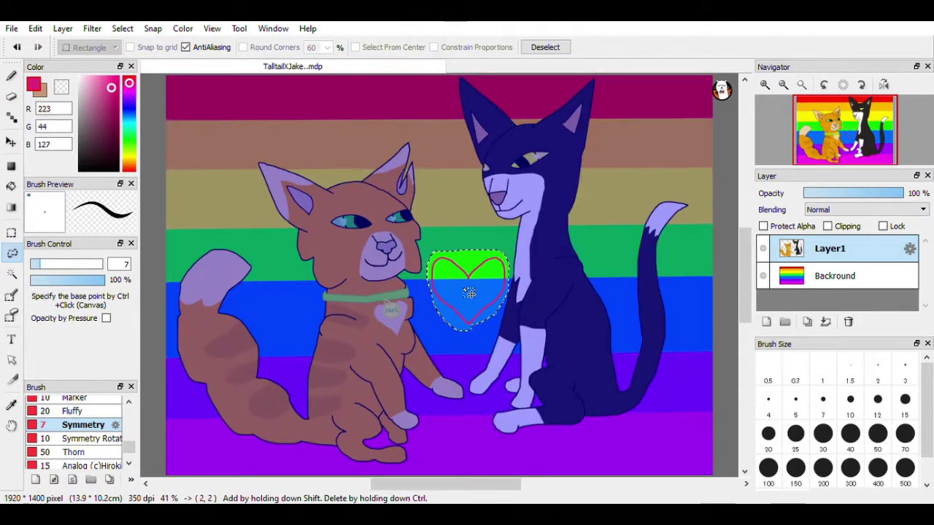
pyautogui.click(159, 112)
pyautogui.moveTo(497, 291)
pyautogui.mouseDown()
pyautogui.moveTo(494, 279)
pyautogui.moveTo(493, 292)
pyautogui.mouseUp()
pyautogui.click(668, 481)
# Step: Clear the selection and fill the heart with pink, RGB 223, 44, 127, hiding the Backround layer only during the fill
pyautogui.click(762, 276)
pyautogui.click(122, 27)
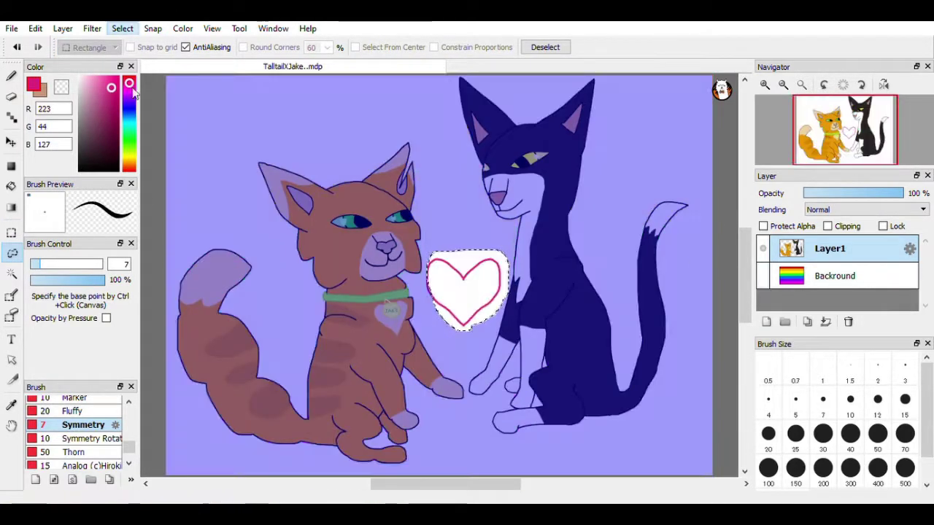
pyautogui.click(139, 57)
pyautogui.click(11, 185)
pyautogui.click(467, 295)
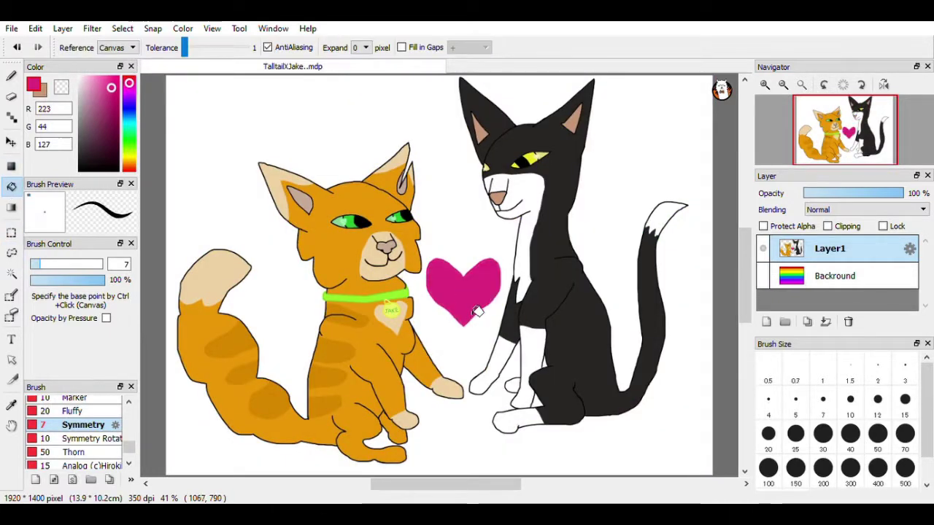
pyautogui.click(762, 276)
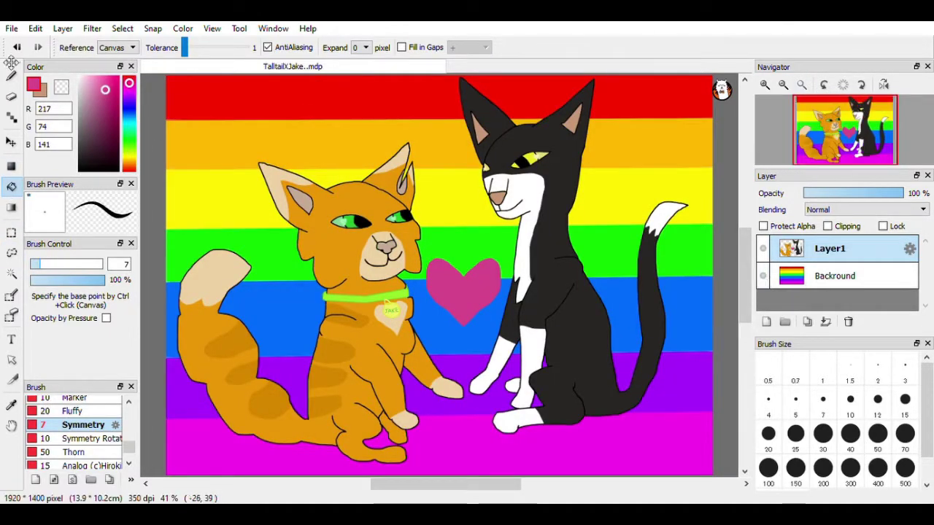
# Step: Set the drawing colour to cyan, RGB 29, 227, 252, and choose the Pen brush at size 3
pyautogui.click(764, 86)
pyautogui.click(128, 122)
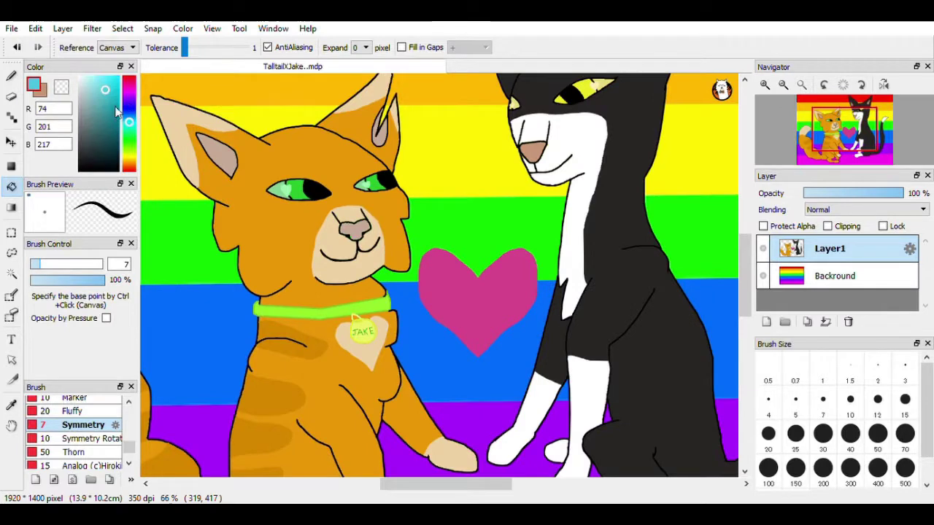
pyautogui.moveTo(119, 80); pyautogui.dragTo(115, 76)
pyautogui.moveTo(128, 446); pyautogui.dragTo(129, 410)
pyautogui.click(73, 403)
pyautogui.moveTo(748, 307); pyautogui.dragTo(749, 372)
pyautogui.moveTo(482, 484); pyautogui.dragTo(540, 485)
pyautogui.click(765, 86)
pyautogui.press('b')
pyautogui.moveTo(291, 248)
pyautogui.mouseDown()
pyautogui.moveTo(298, 340)
pyautogui.moveTo(399, 286)
pyautogui.mouseUp()
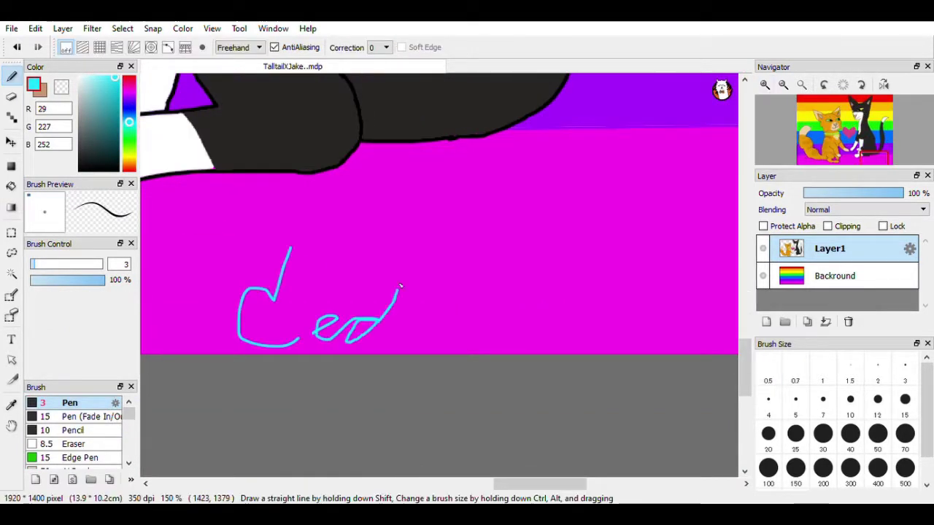
pyautogui.moveTo(427, 336); pyautogui.dragTo(495, 340)
pyautogui.click(18, 48)
pyautogui.click(18, 47)
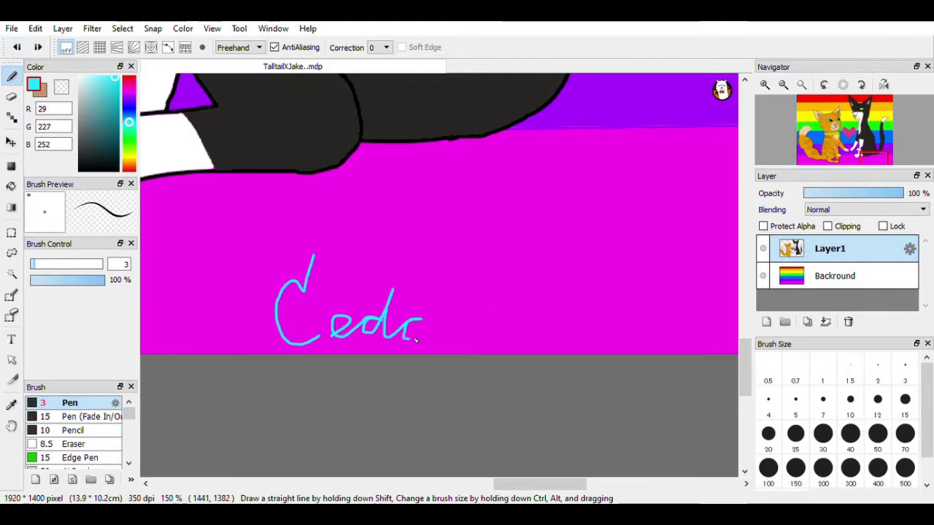
# Step: Handwrite the artist's signature in cyan on the magenta stripe, below and beside the black-and-white cat, ending near the canvas's right corner
pyautogui.moveTo(482, 318); pyautogui.dragTo(487, 338)
pyautogui.moveTo(498, 486); pyautogui.dragTo(517, 488)
pyautogui.moveTo(404, 342); pyautogui.dragTo(425, 270)
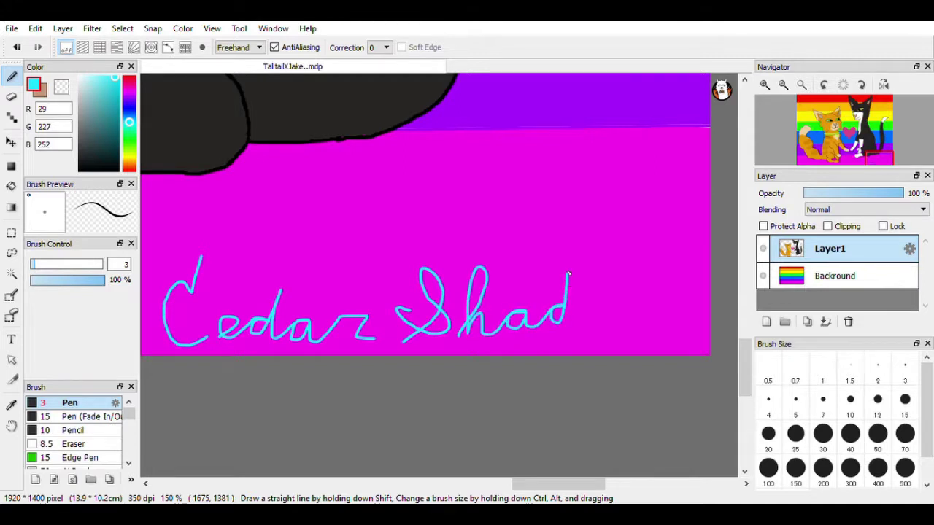
pyautogui.click(801, 84)
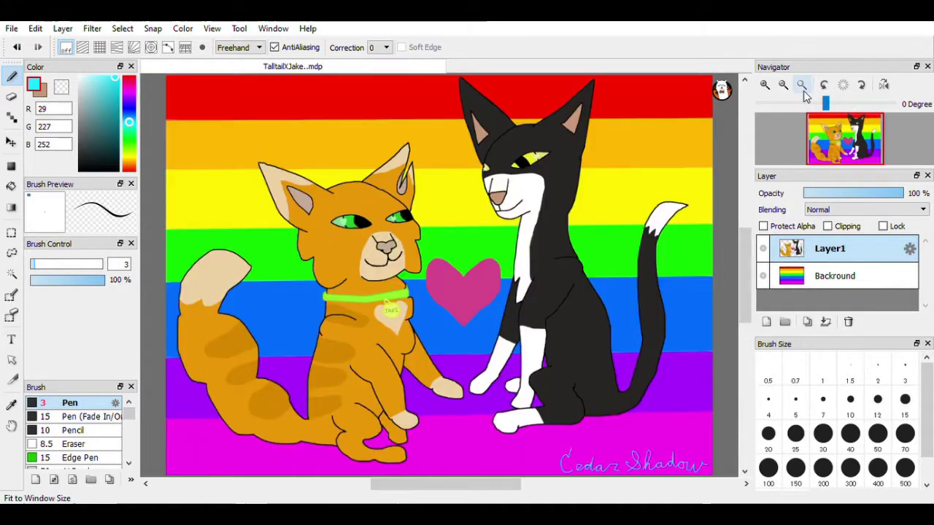
# Step: Try a smaller cyan heart with a cyan fill inside the pink heart, using the Symmetry brush at size 7
pyautogui.click(130, 426)
pyautogui.scroll(-5, 130, 431)
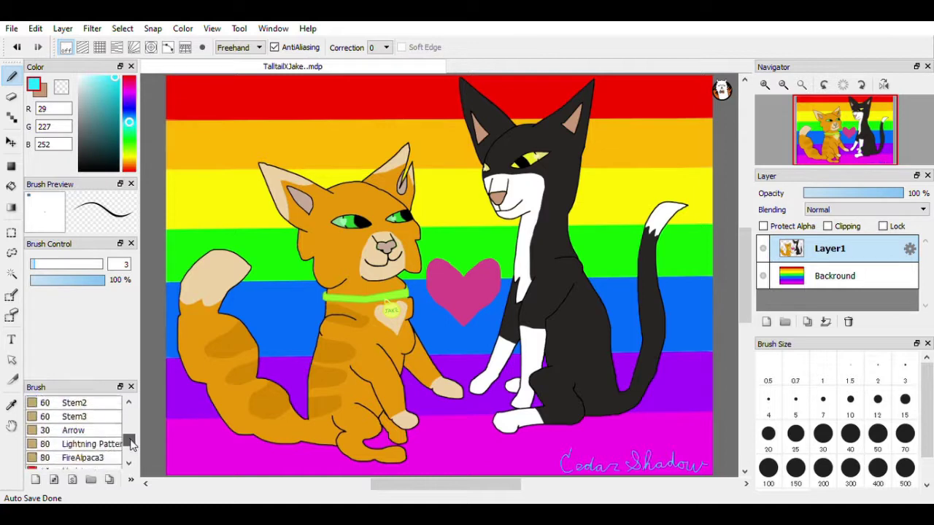
pyautogui.click(83, 439)
pyautogui.hotkey('ctrl', 'z')
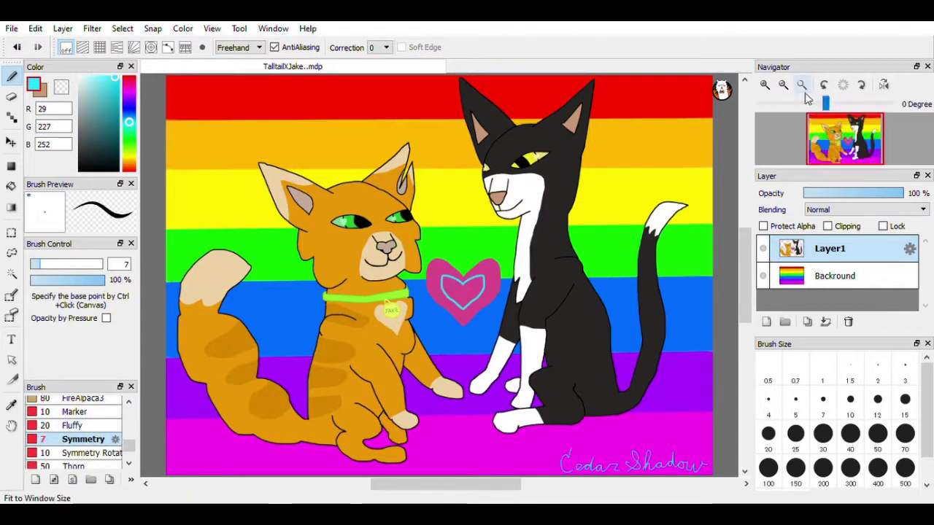
pyautogui.press('g')
pyautogui.click(463, 292)
pyautogui.click(17, 48)
pyautogui.click(14, 47)
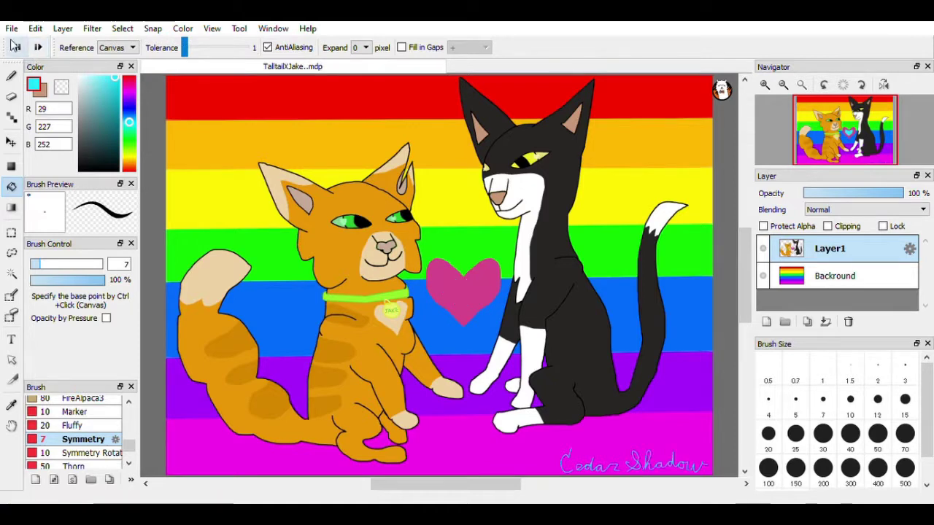
# Step: Merge Layer1 down into the Backround layer
pyautogui.click(825, 322)
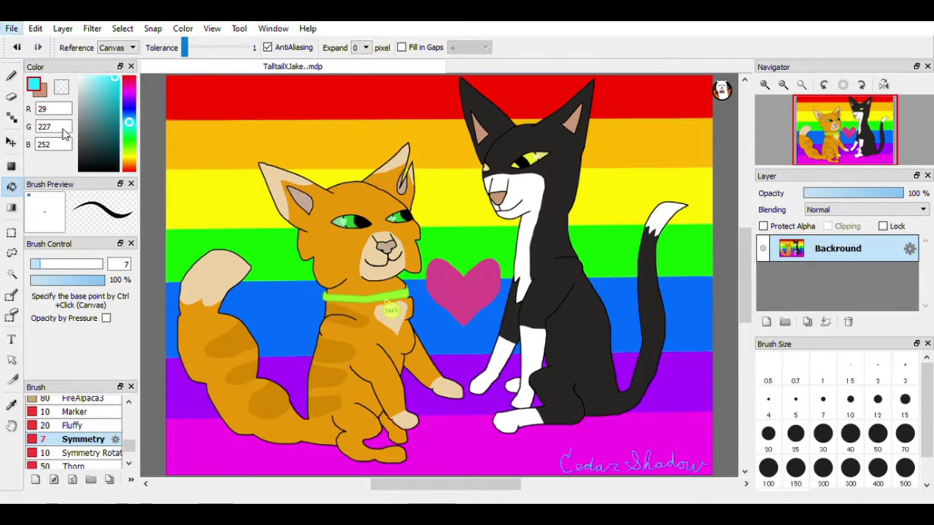